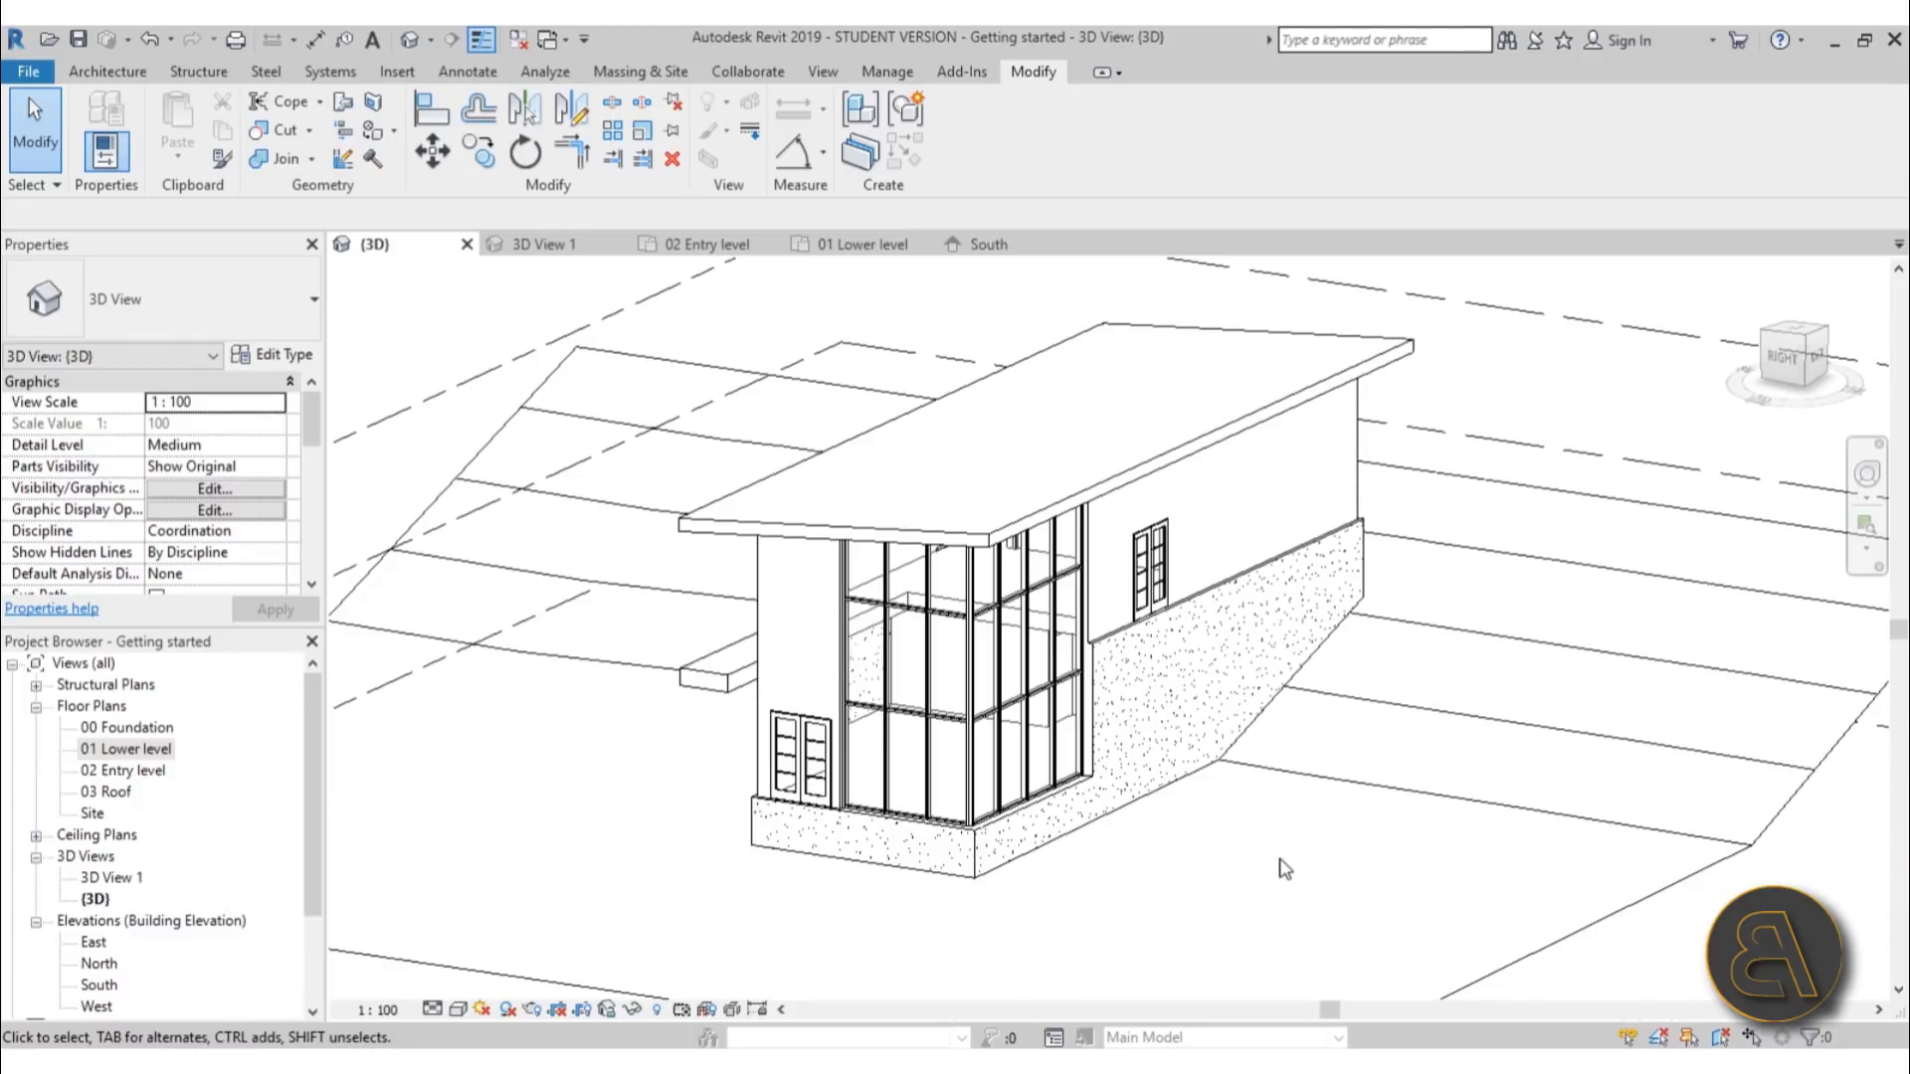
# Examine the entry-level double door and the sloping terrain beneath it from several angles in the 3D view
pyautogui.keyDown('shift'); pyautogui.moveTo(1267, 876); pyautogui.dragTo(1070, 860, button='middle'); pyautogui.keyUp('shift')
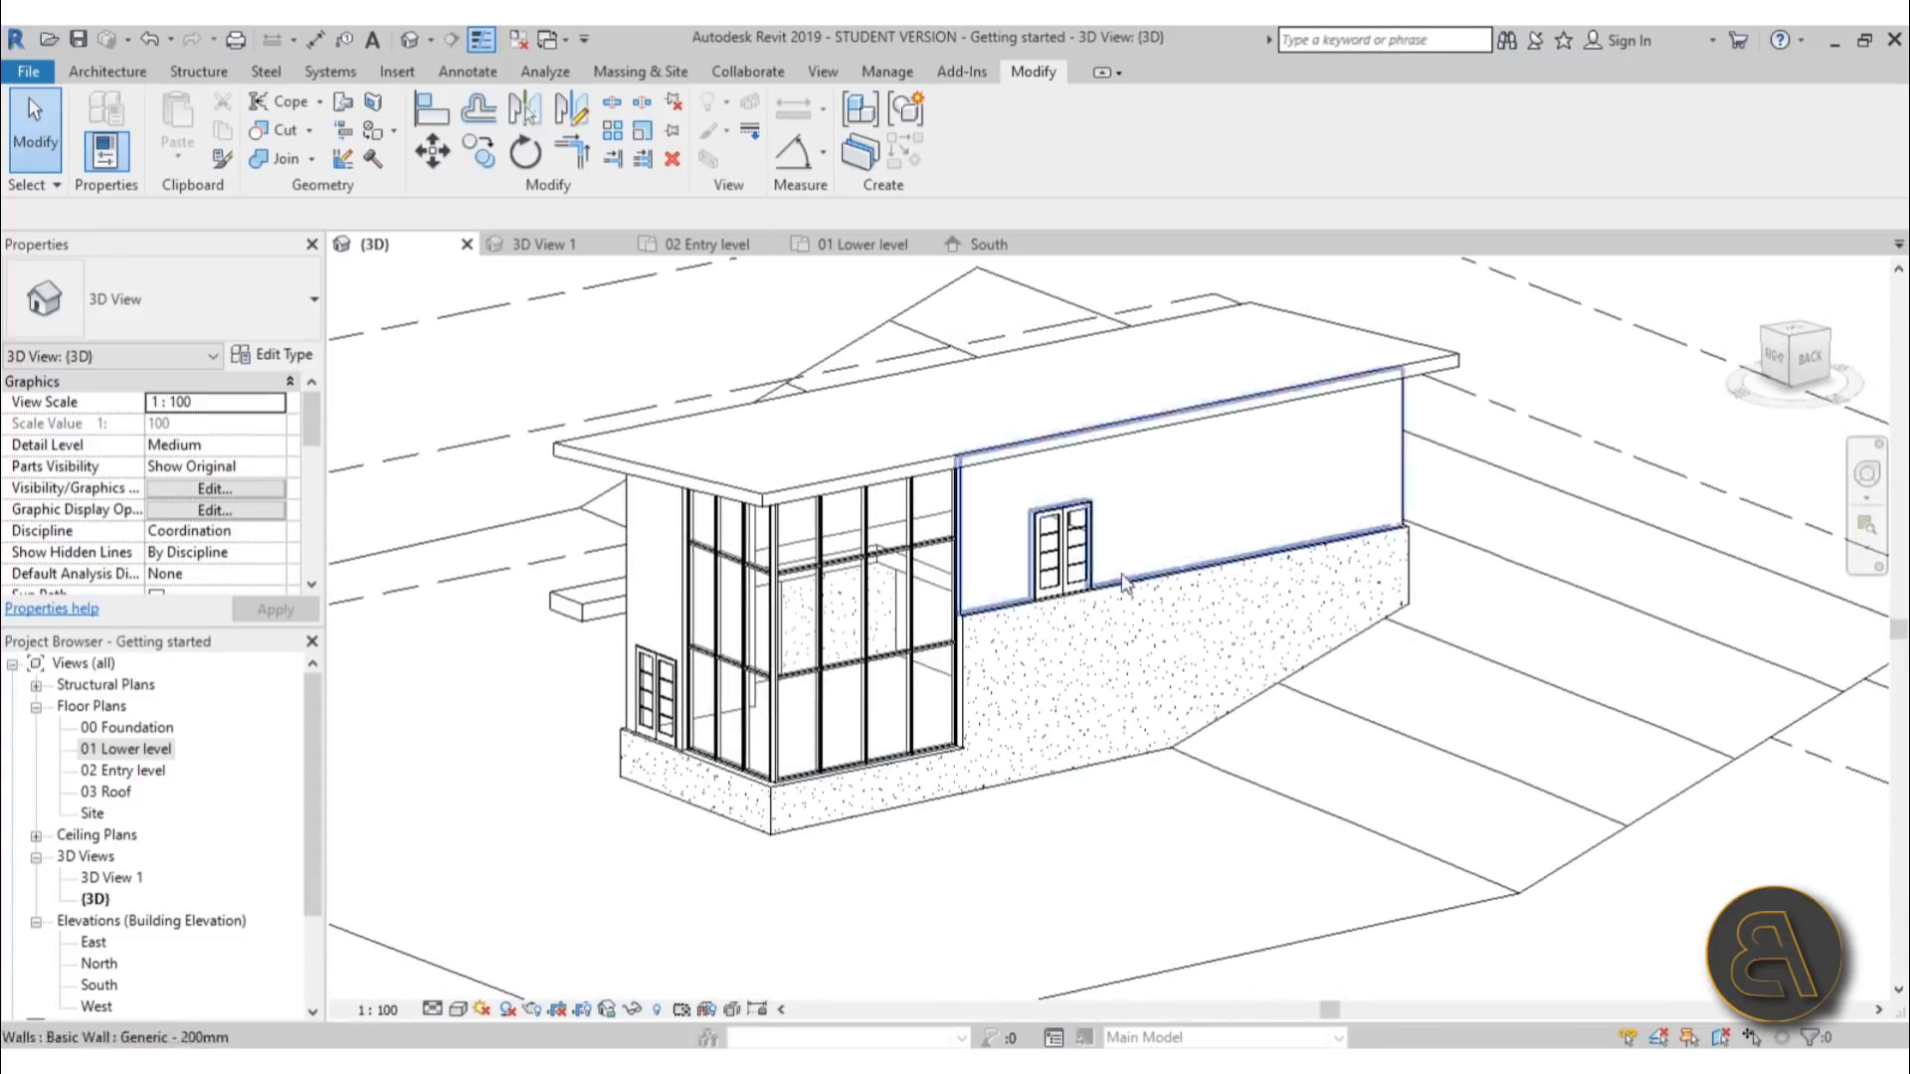
pyautogui.click(1062, 552)
pyautogui.moveTo(1154, 804); pyautogui.dragTo(1101, 841, button='middle')
pyautogui.scroll(3, 1101, 841)
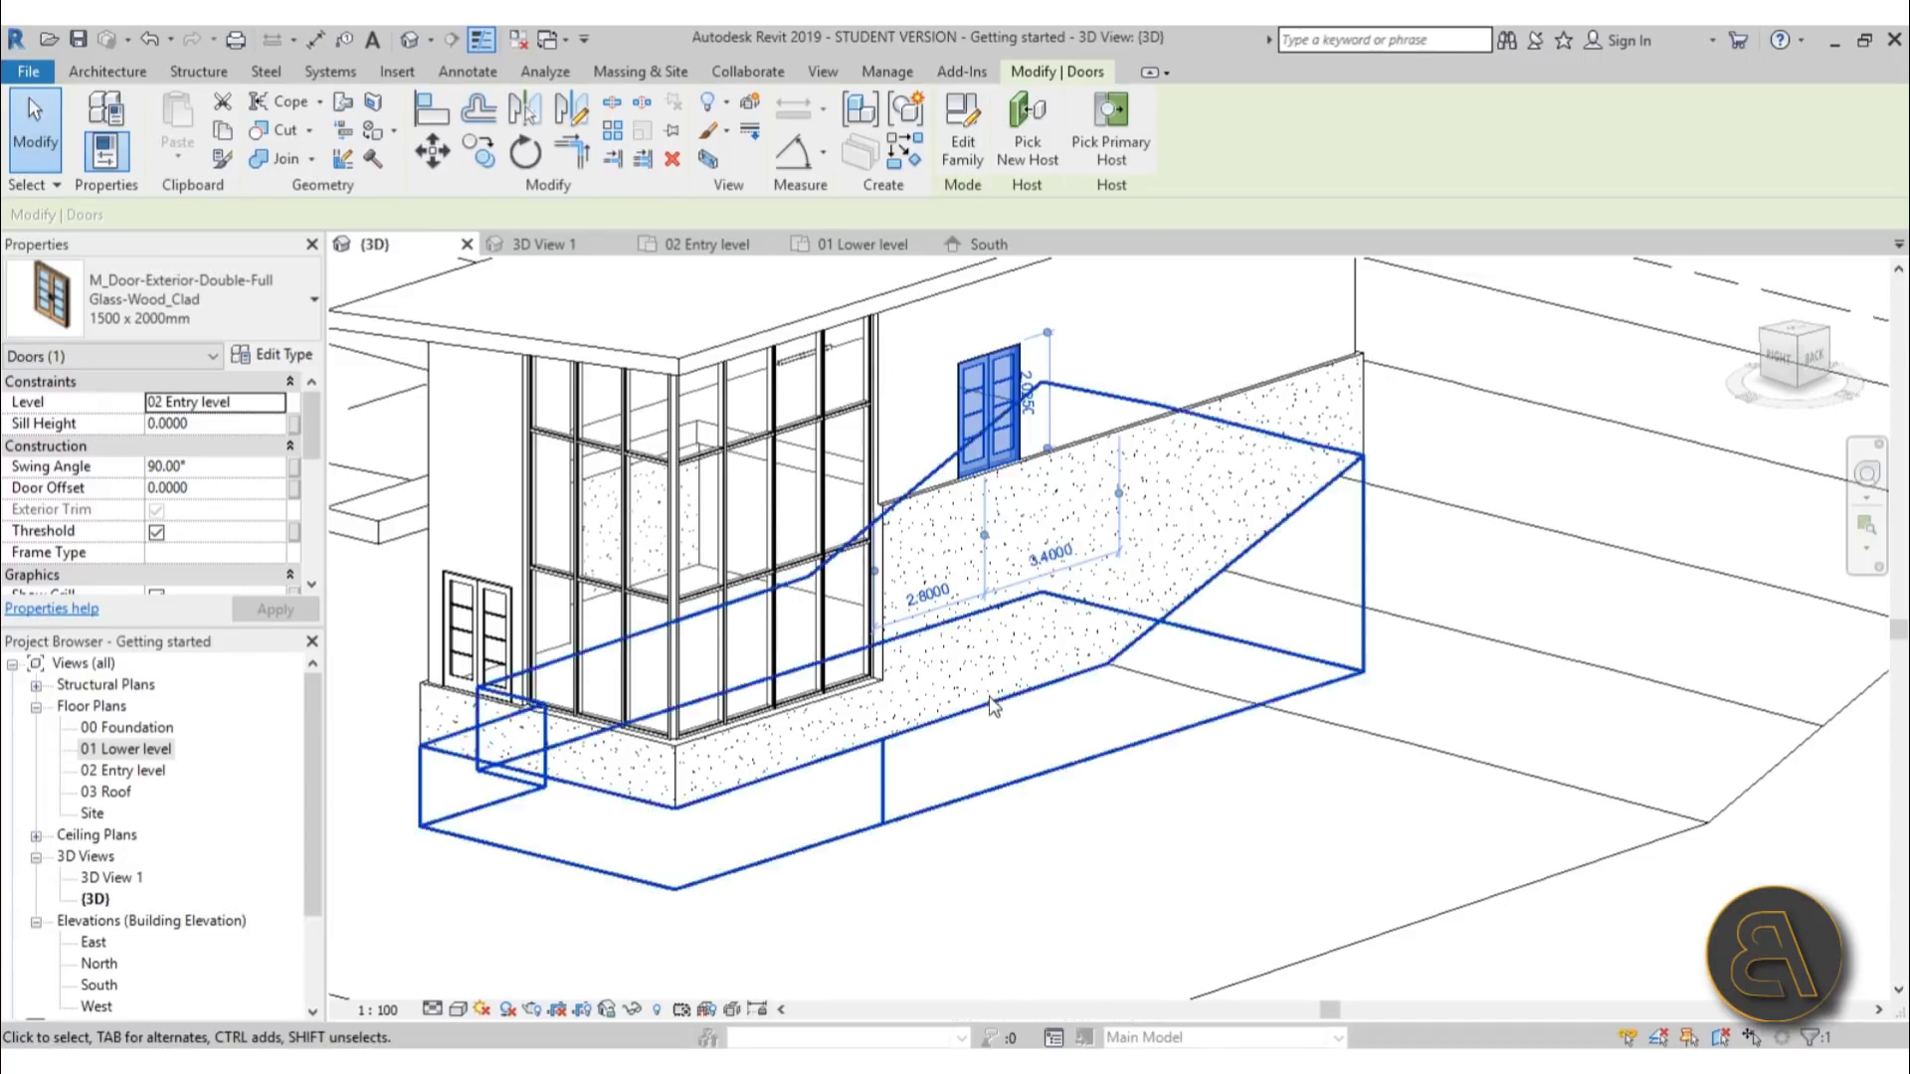
pyautogui.press('Escape')
pyautogui.moveTo(1065, 671); pyautogui.dragTo(1017, 718, button='middle')
pyautogui.keyDown('shift'); pyautogui.moveTo(955, 606); pyautogui.dragTo(940, 738, button='middle'); pyautogui.keyUp('shift')
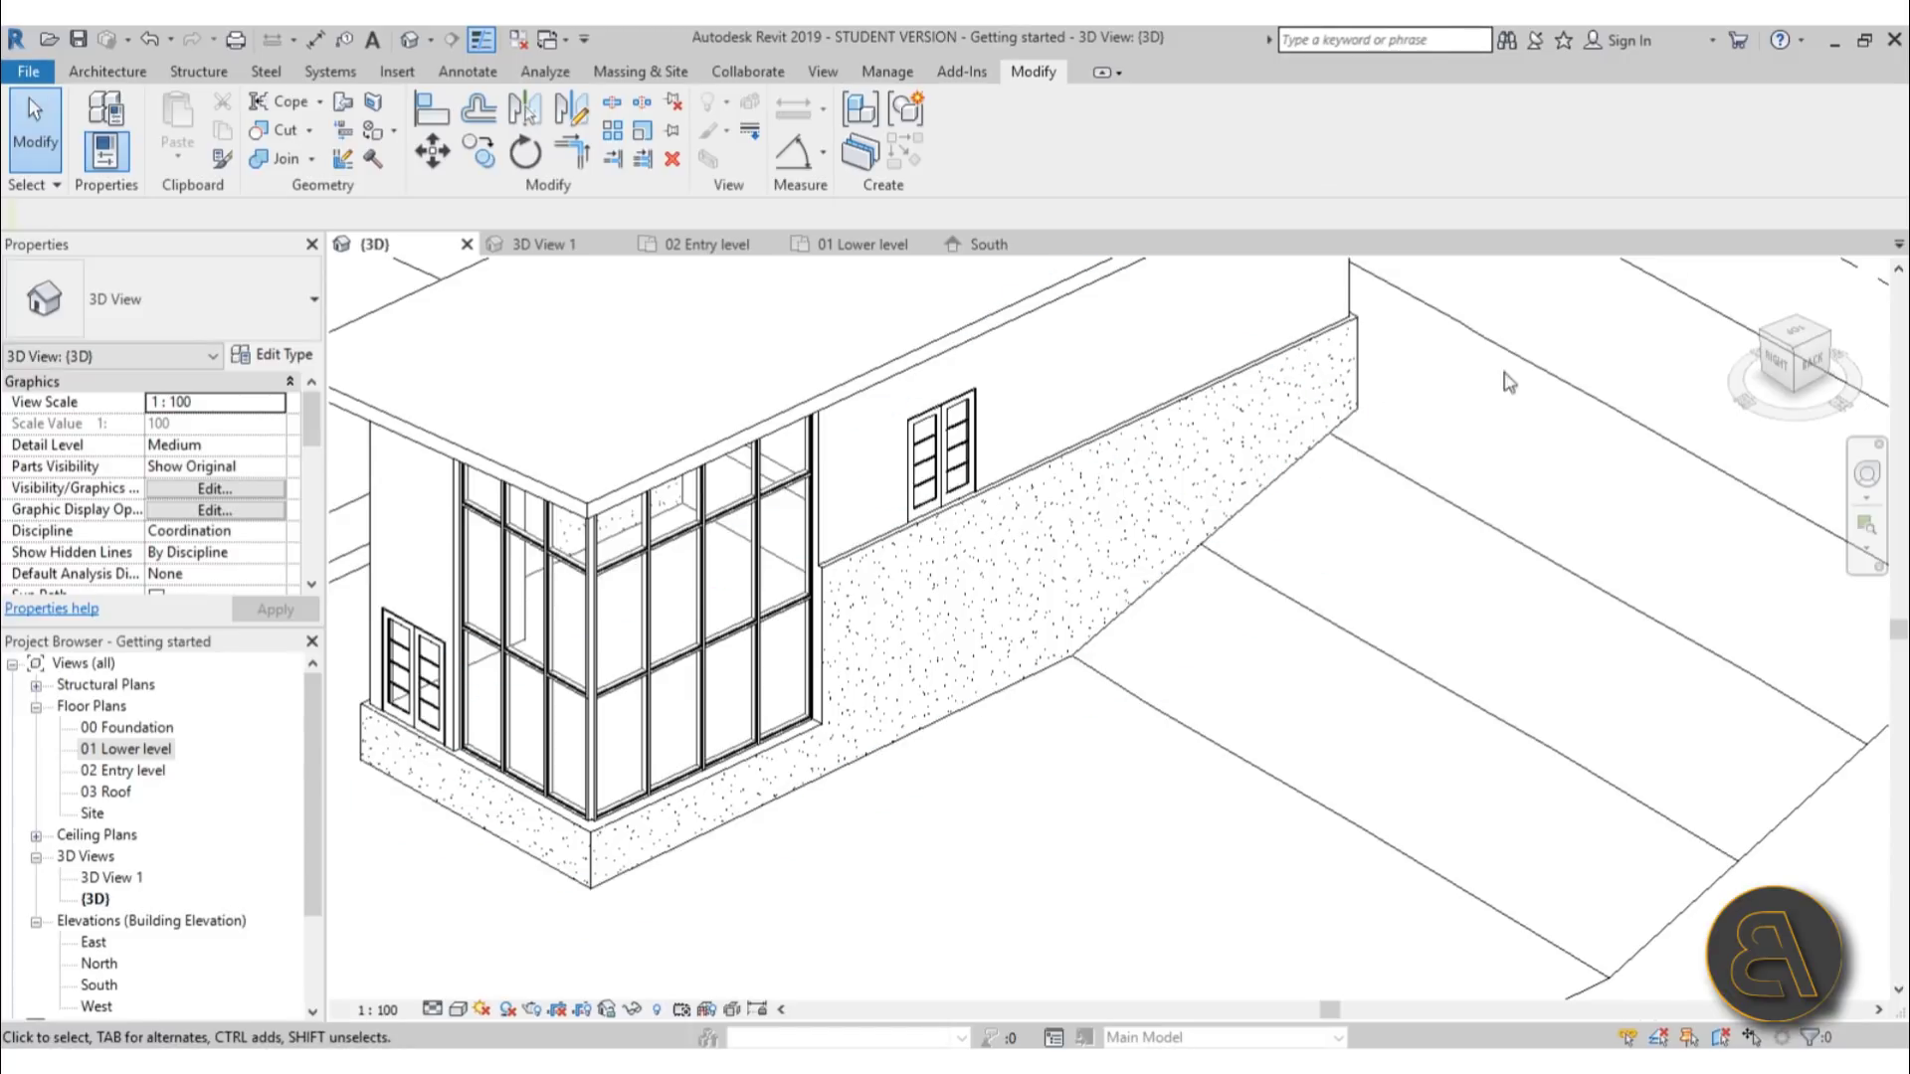
pyautogui.moveTo(1462, 396)
pyautogui.keyDown('shift'); pyautogui.mouseDown(button='middle')
pyautogui.moveTo(1313, 490)
pyautogui.moveTo(1571, 468)
pyautogui.moveTo(1545, 501)
pyautogui.mouseUp(button='middle'); pyautogui.keyUp('shift')
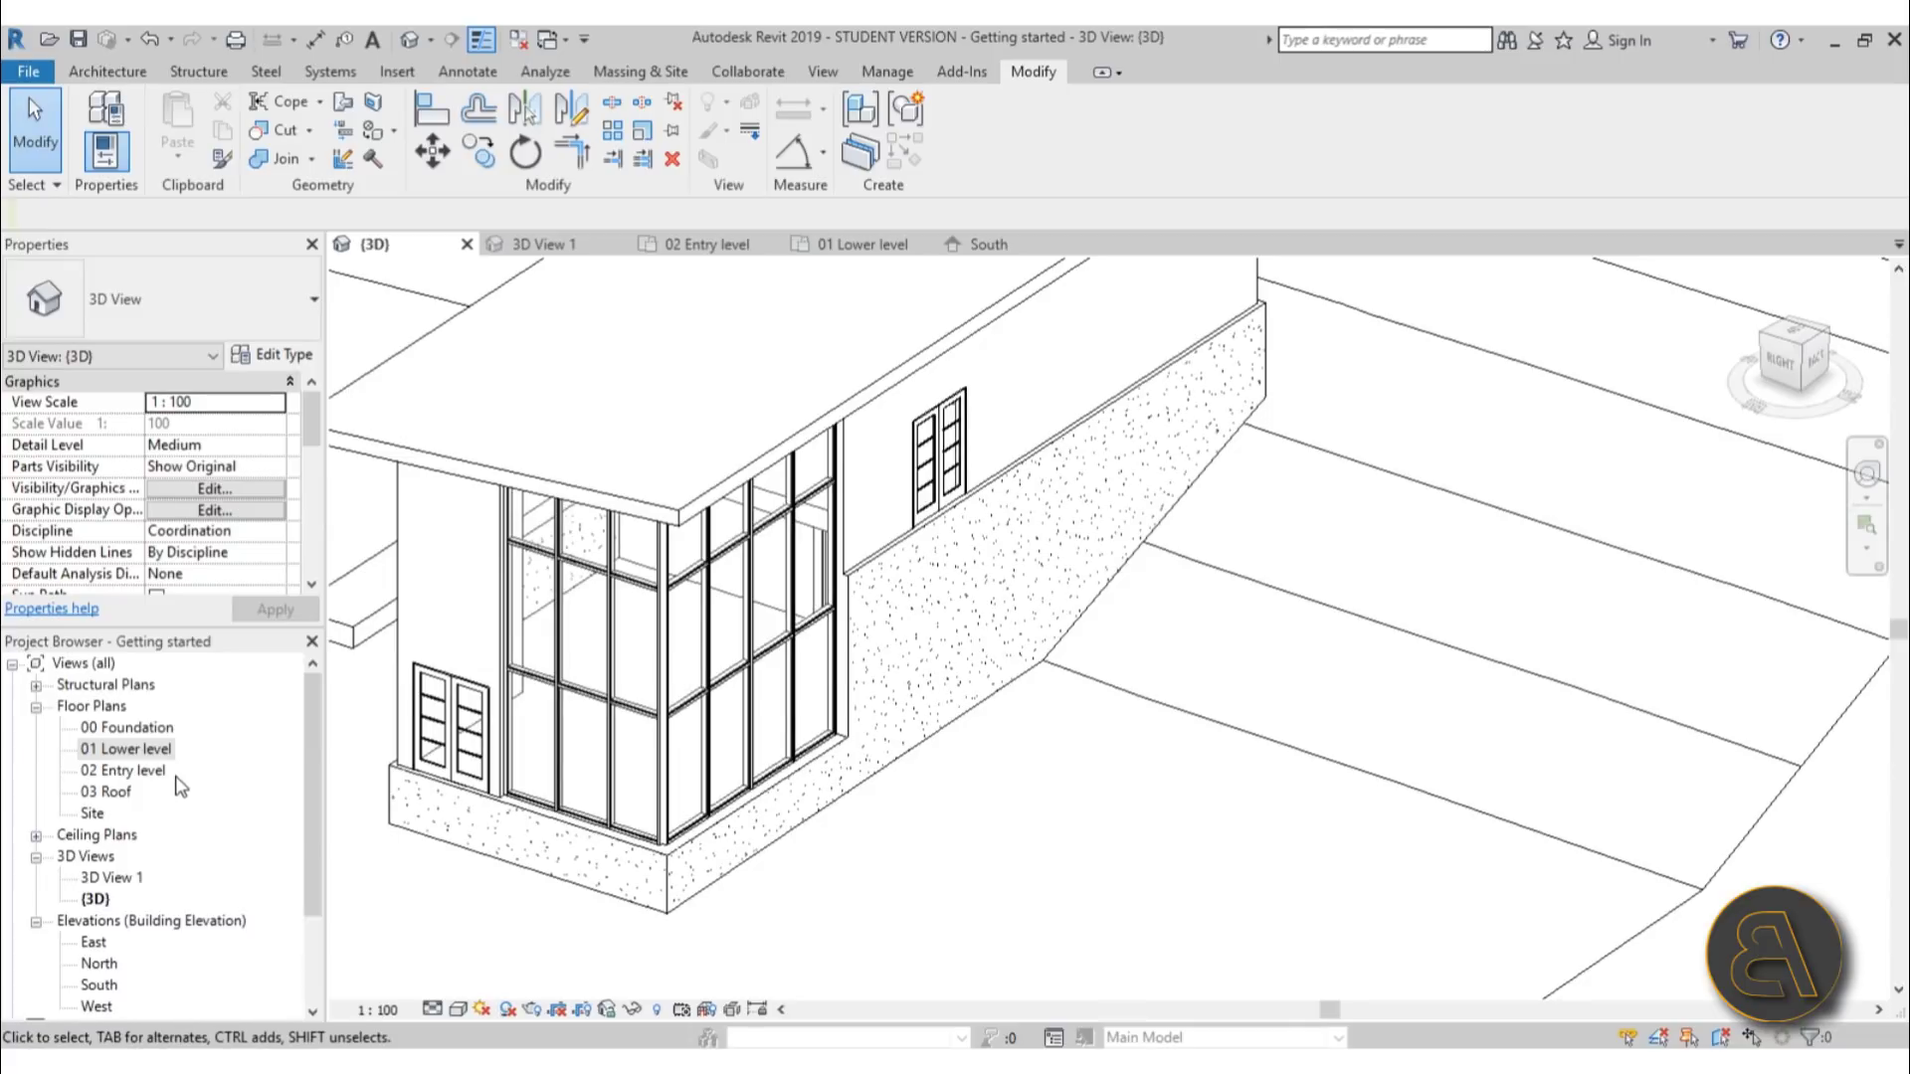
# Open the 02 Entry level floor plan, select its floor slab and review the available floor types
pyautogui.doubleClick(136, 774)
pyautogui.scroll(-3, 831, 580)
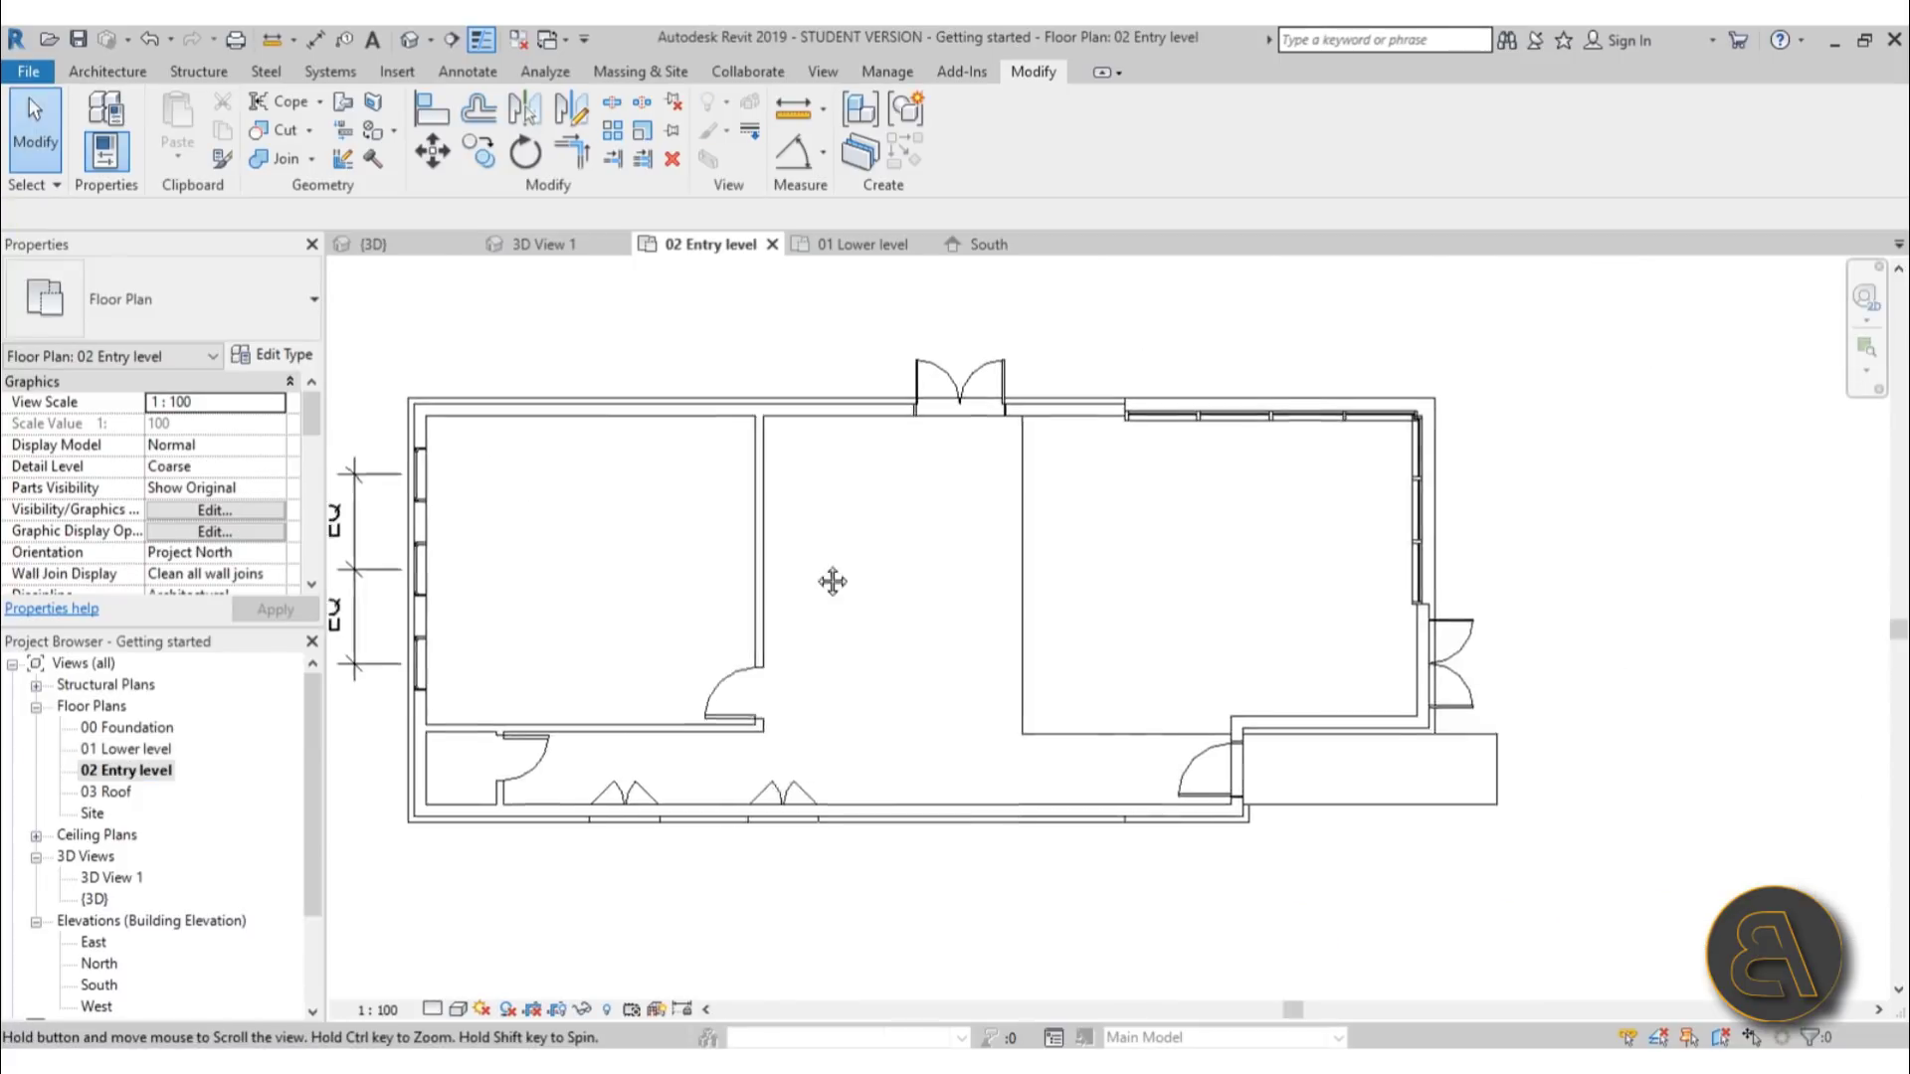
pyautogui.click(990, 562)
pyautogui.moveTo(905, 582); pyautogui.dragTo(933, 674, button='middle')
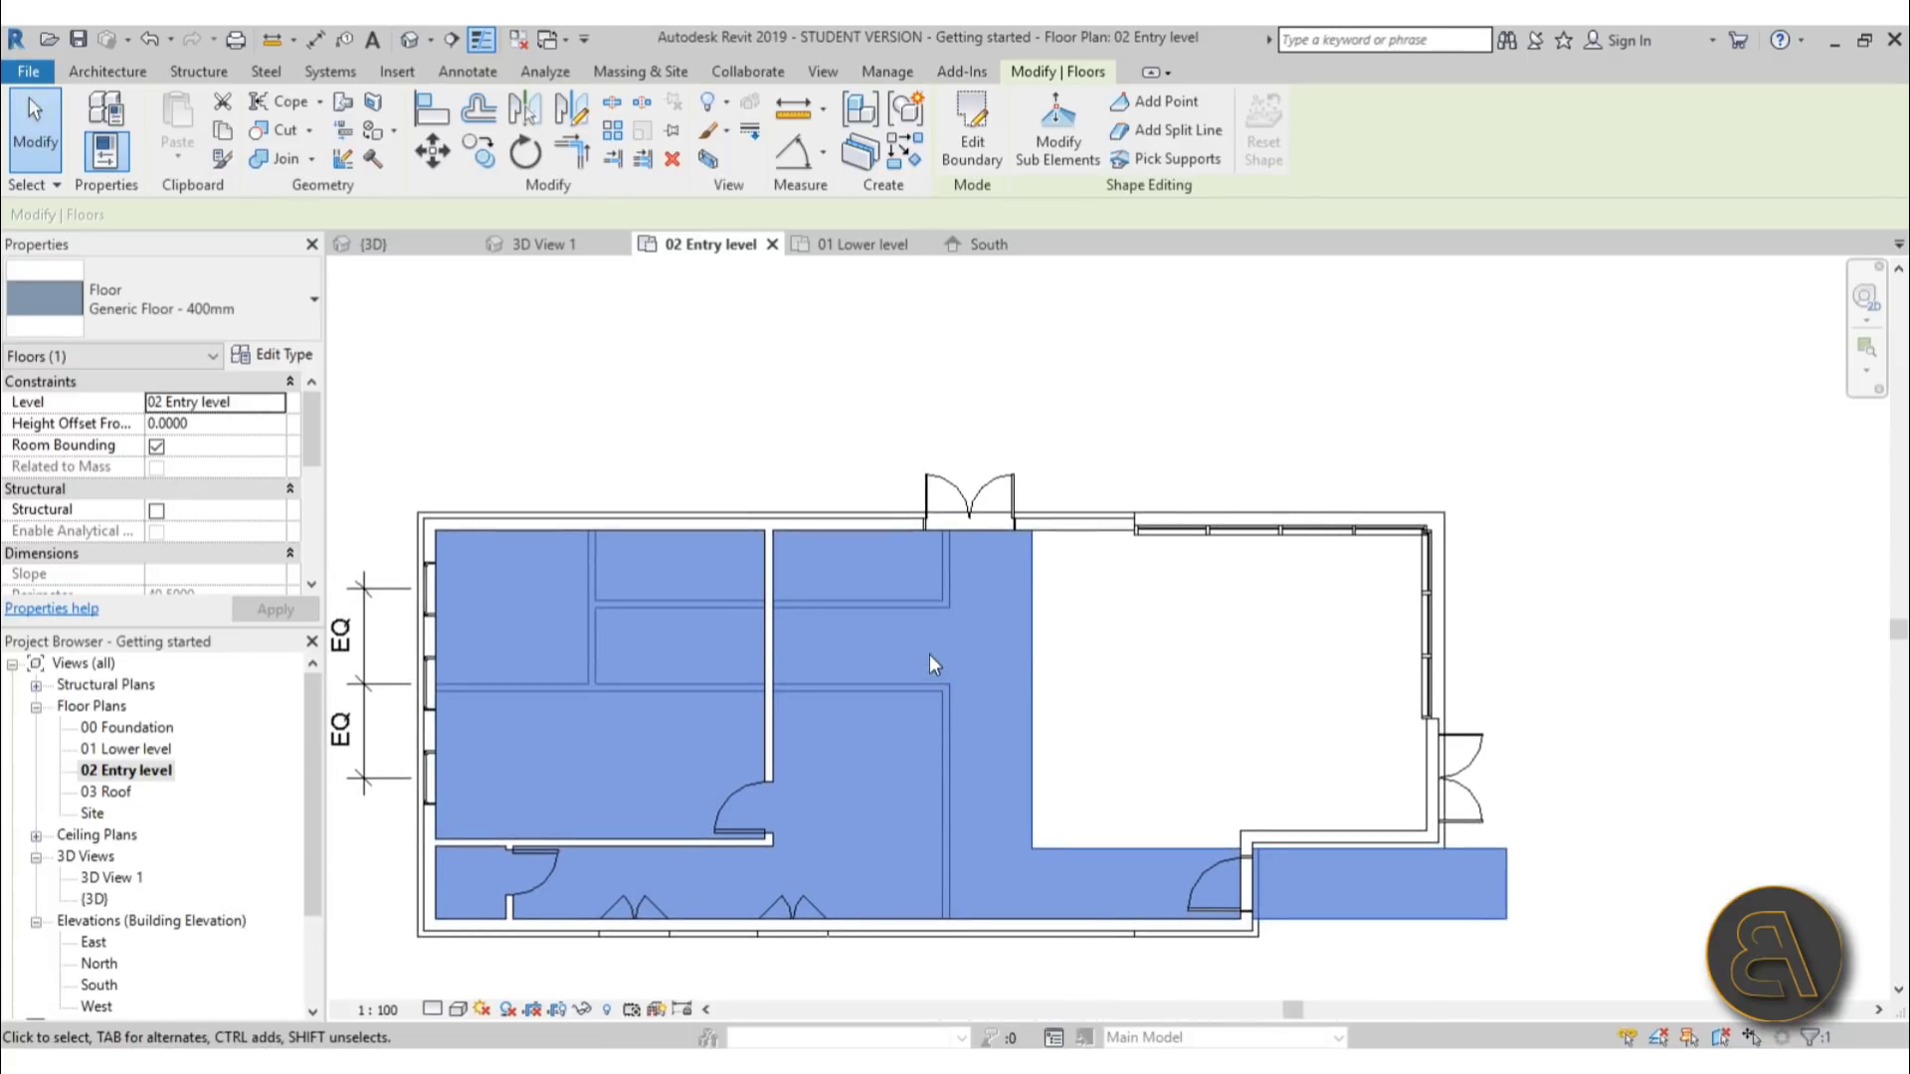
pyautogui.click(185, 328)
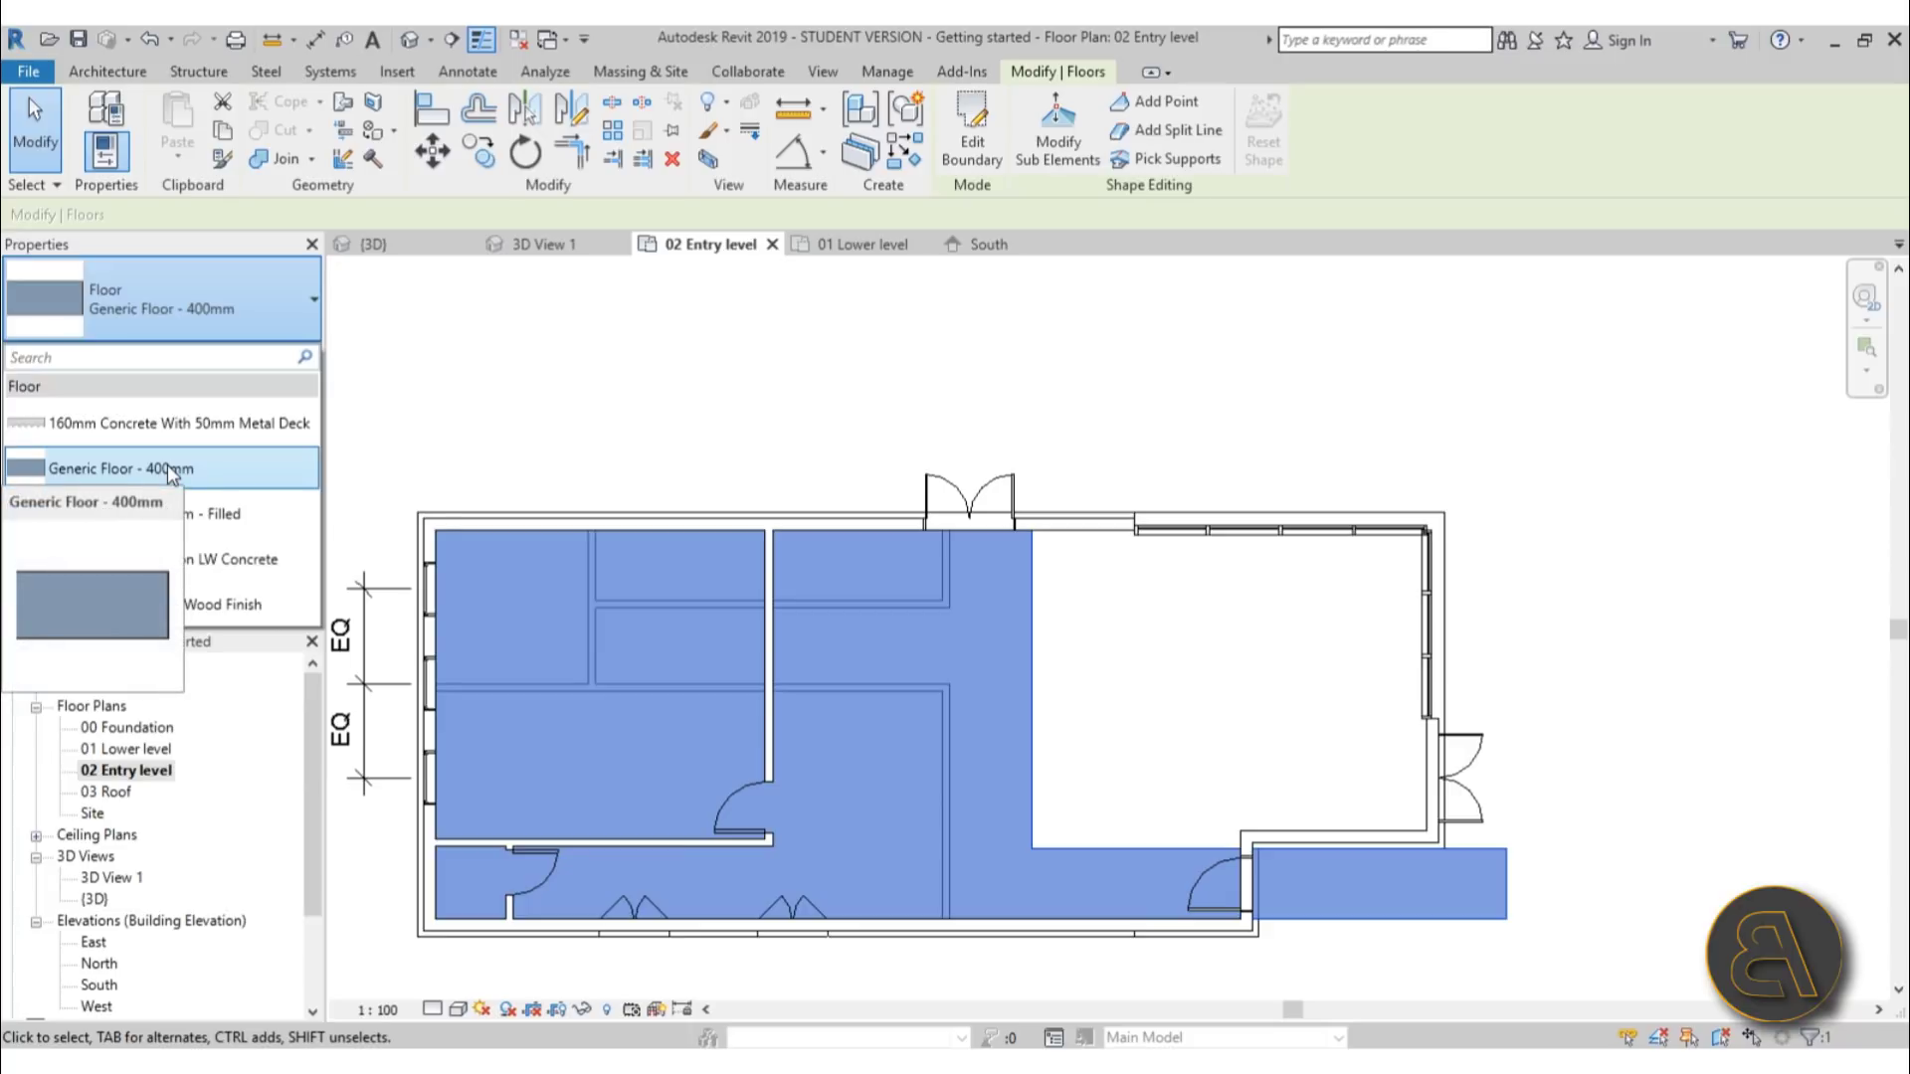
pyautogui.click(221, 320)
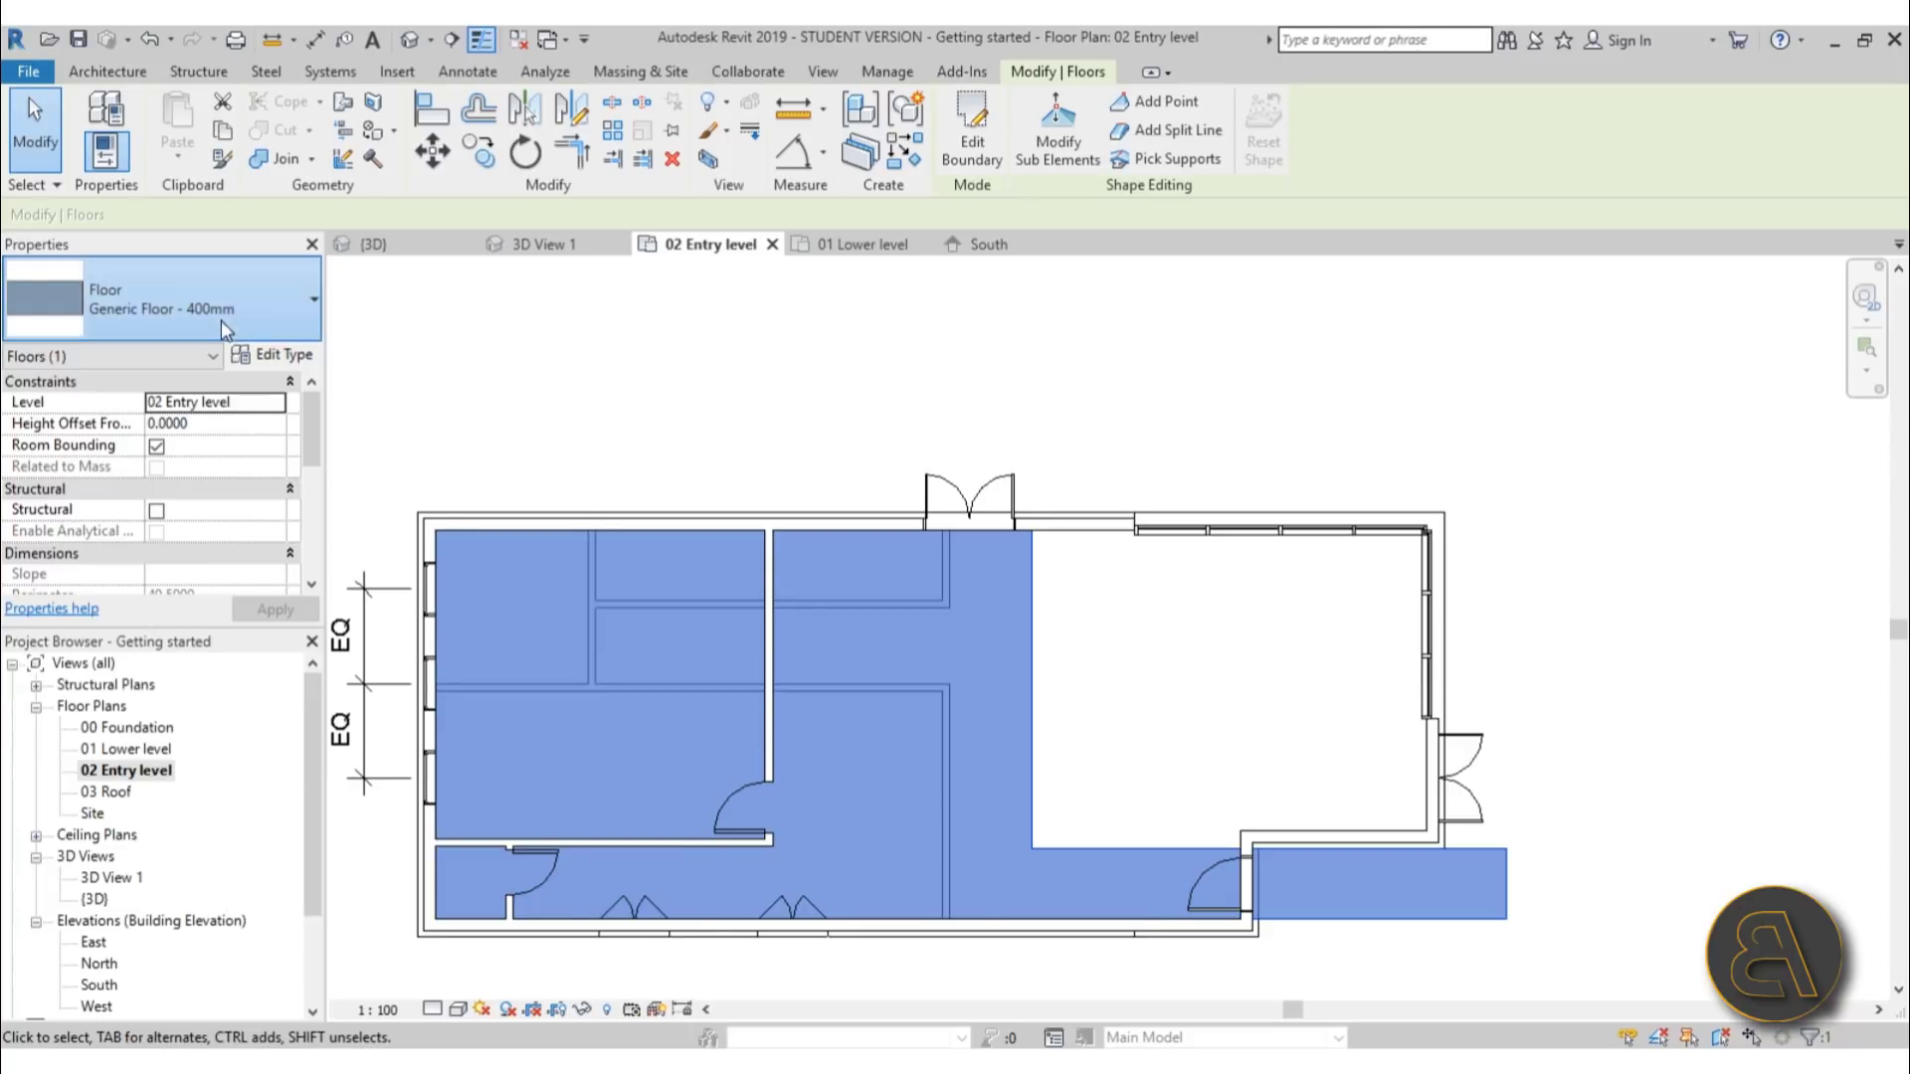
# Duplicate the floor type as "Generic Floor - 200mm" and set its structure layer thickness to match the name
pyautogui.click(299, 358)
pyautogui.moveTo(697, 271); pyautogui.dragTo(753, 273)
pyautogui.click(873, 345)
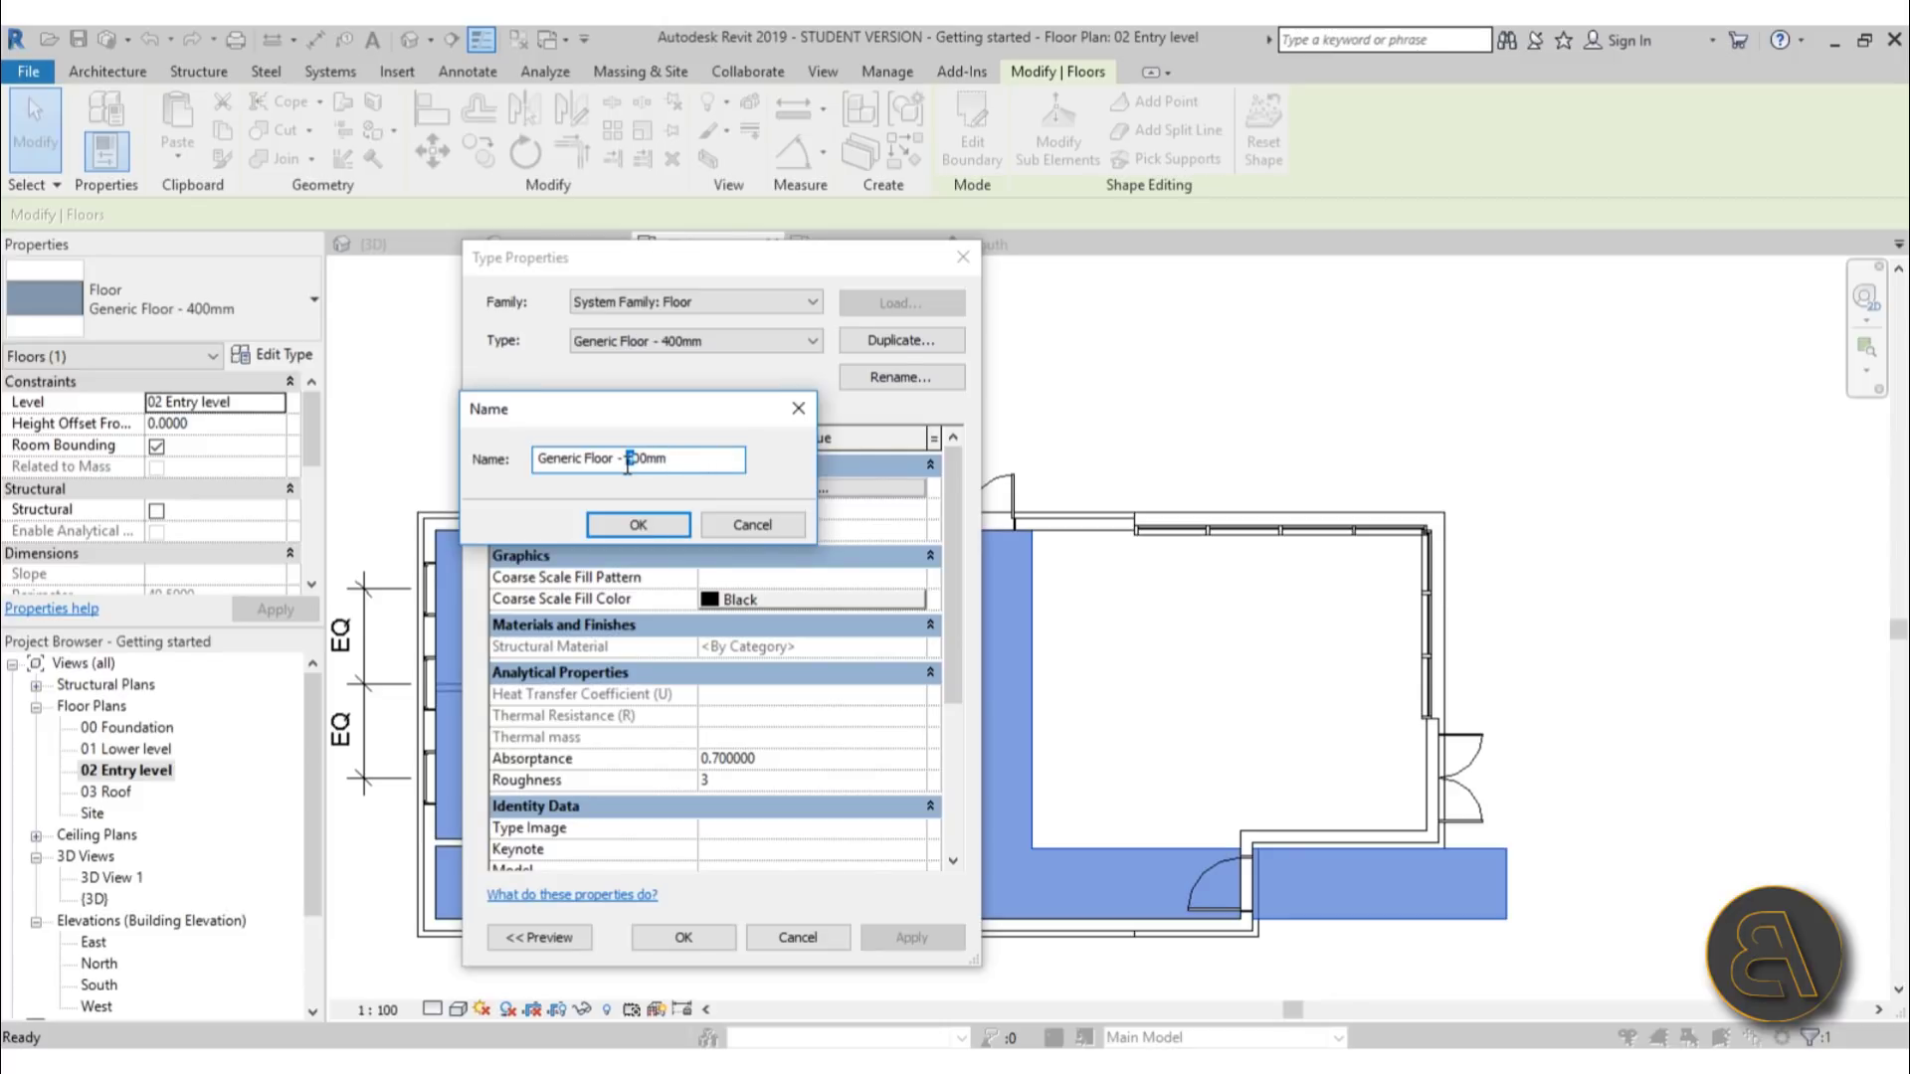
pyautogui.click(653, 524)
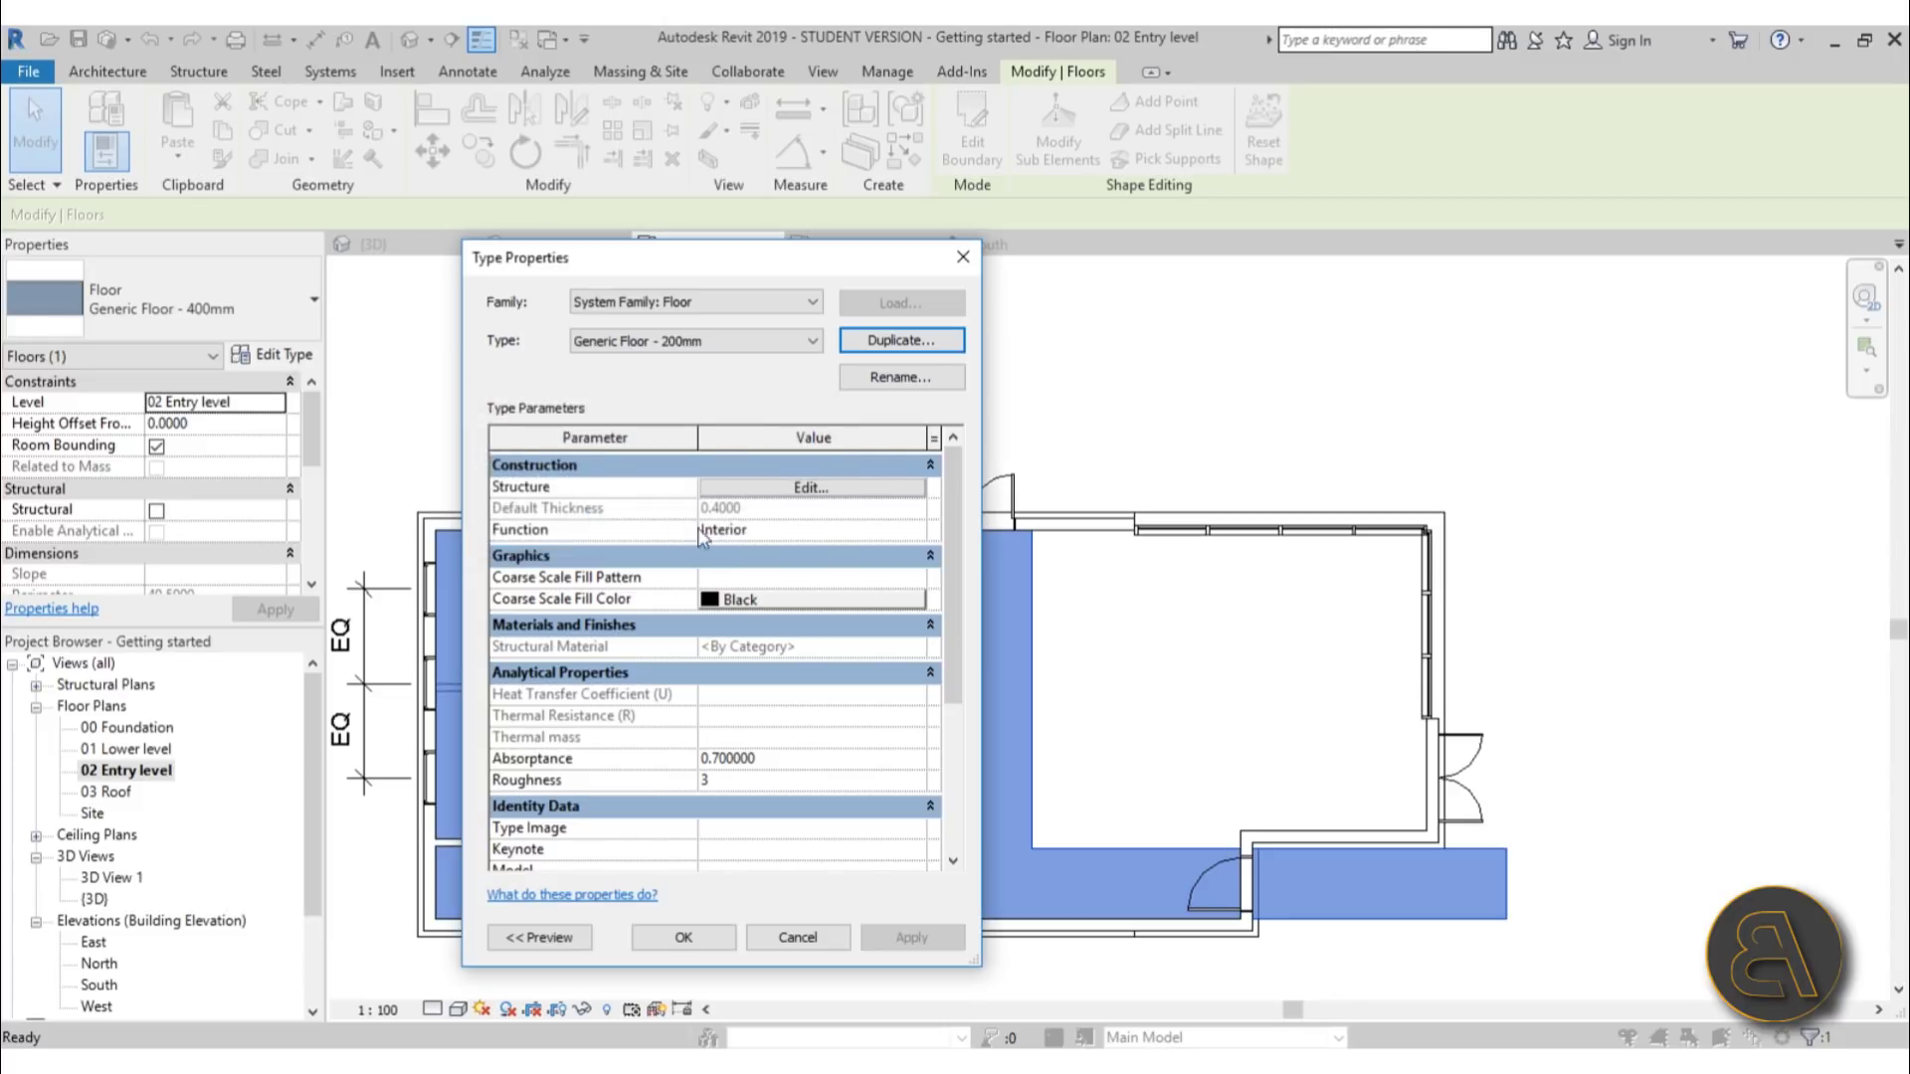
pyautogui.click(734, 491)
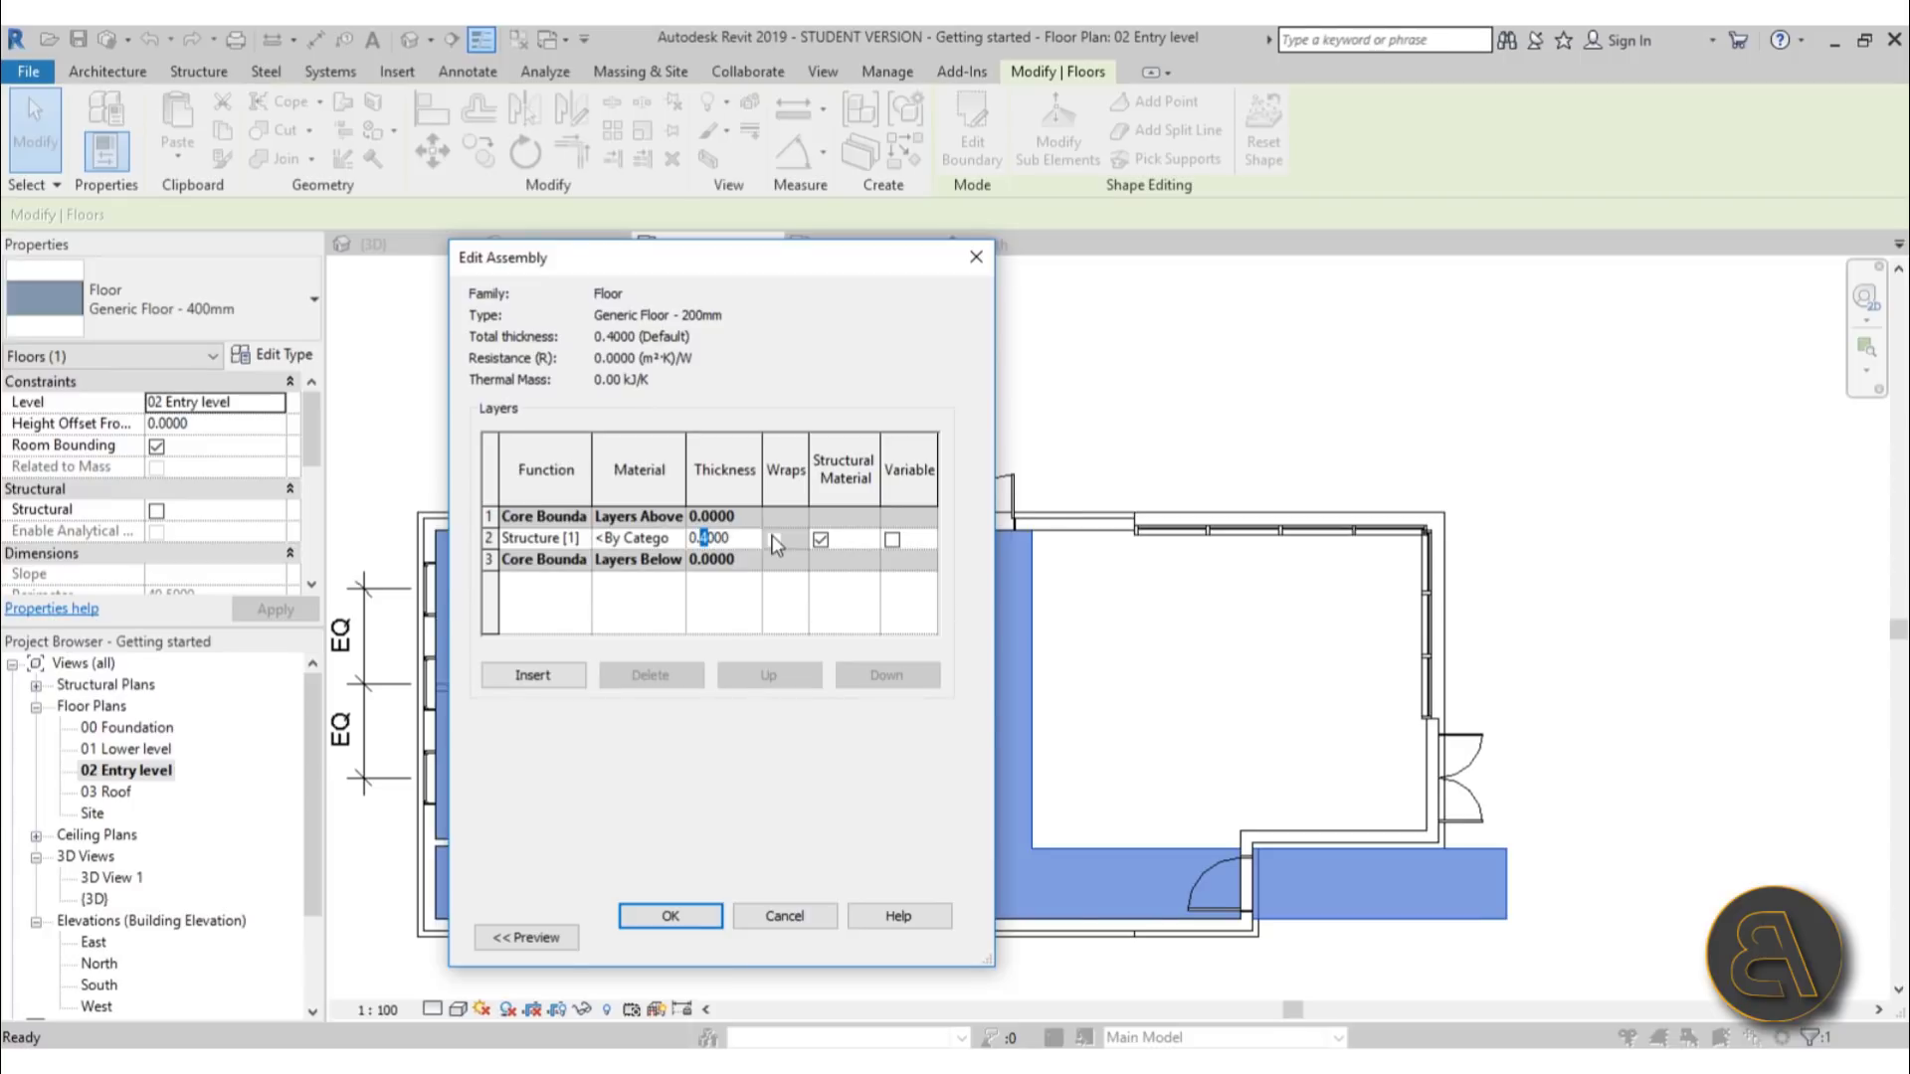
pyautogui.click(661, 910)
pyautogui.click(680, 937)
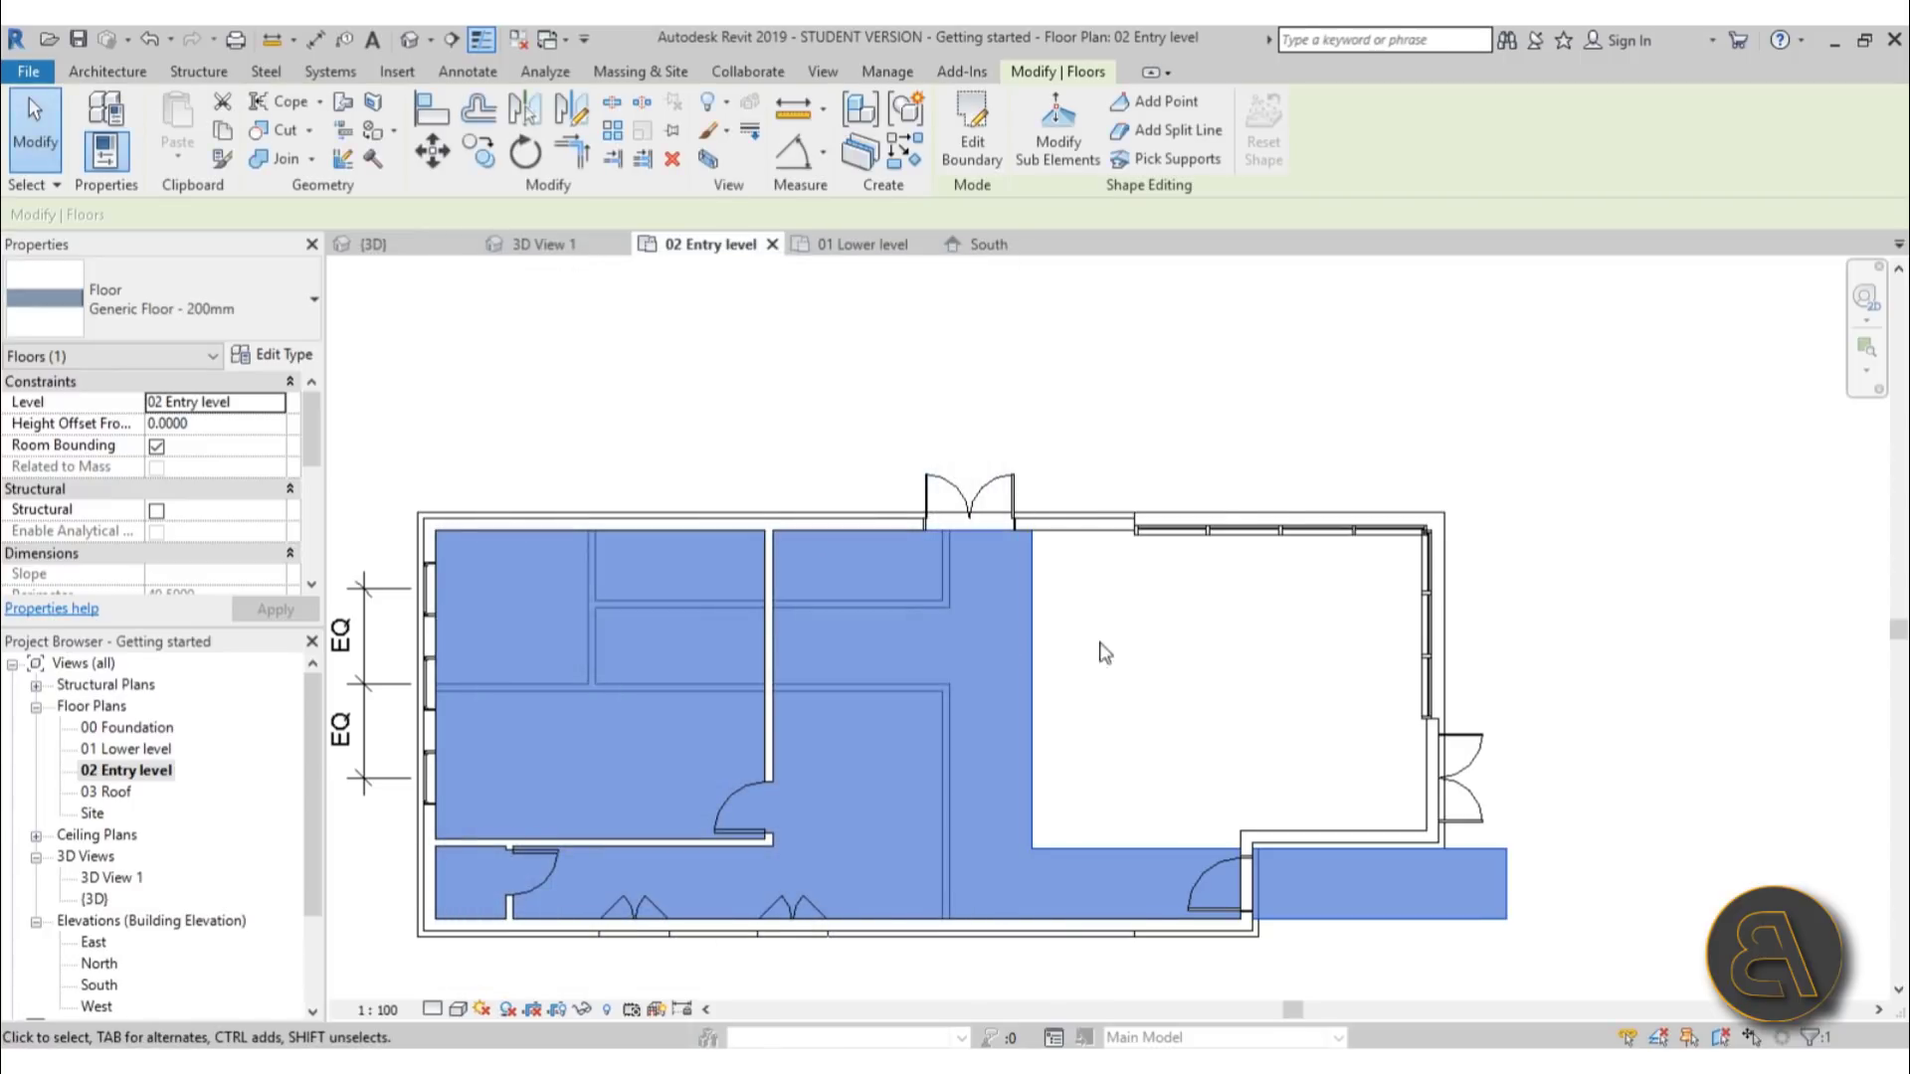
# Check the slab in the default 3D view and open its boundary sketch for editing in the 02 Entry level plan
pyautogui.click(406, 42)
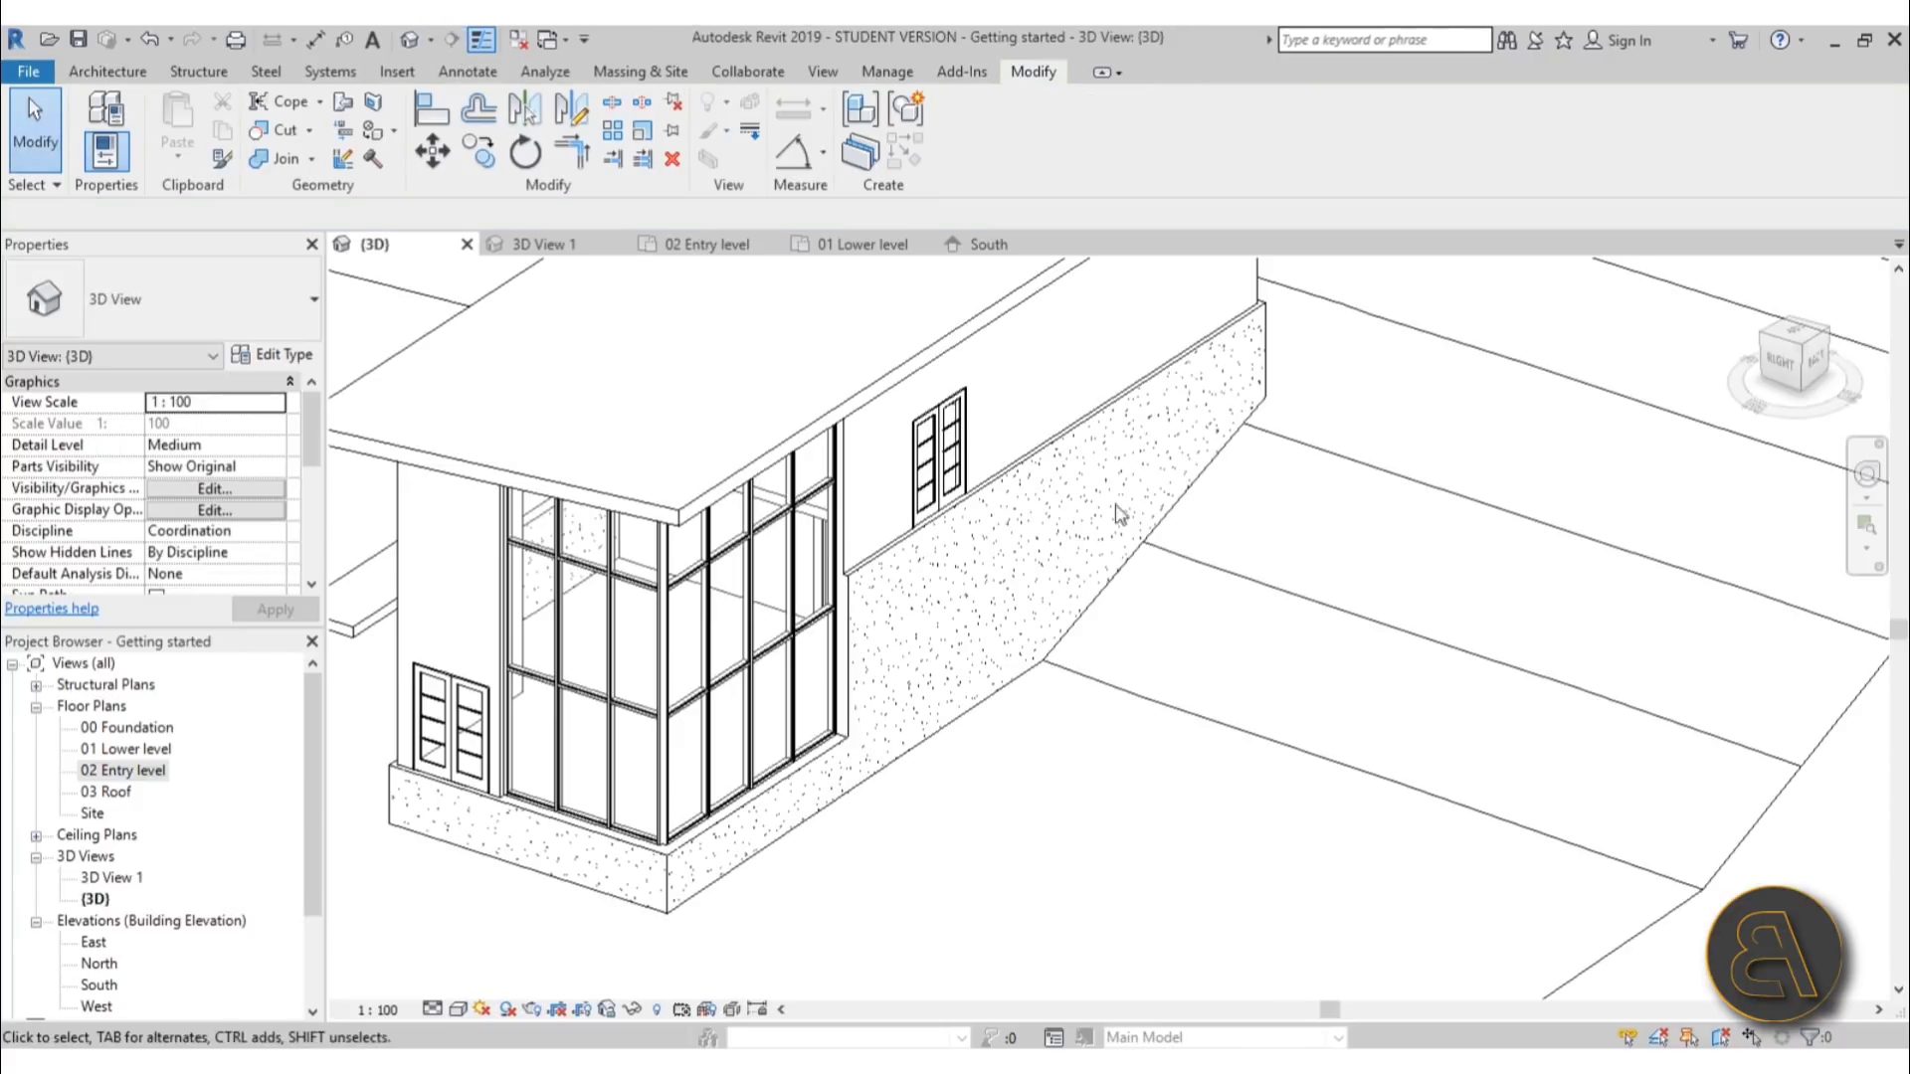
pyautogui.keyDown('shift'); pyautogui.moveTo(1011, 882); pyautogui.dragTo(1479, 708, button='middle'); pyautogui.keyUp('shift')
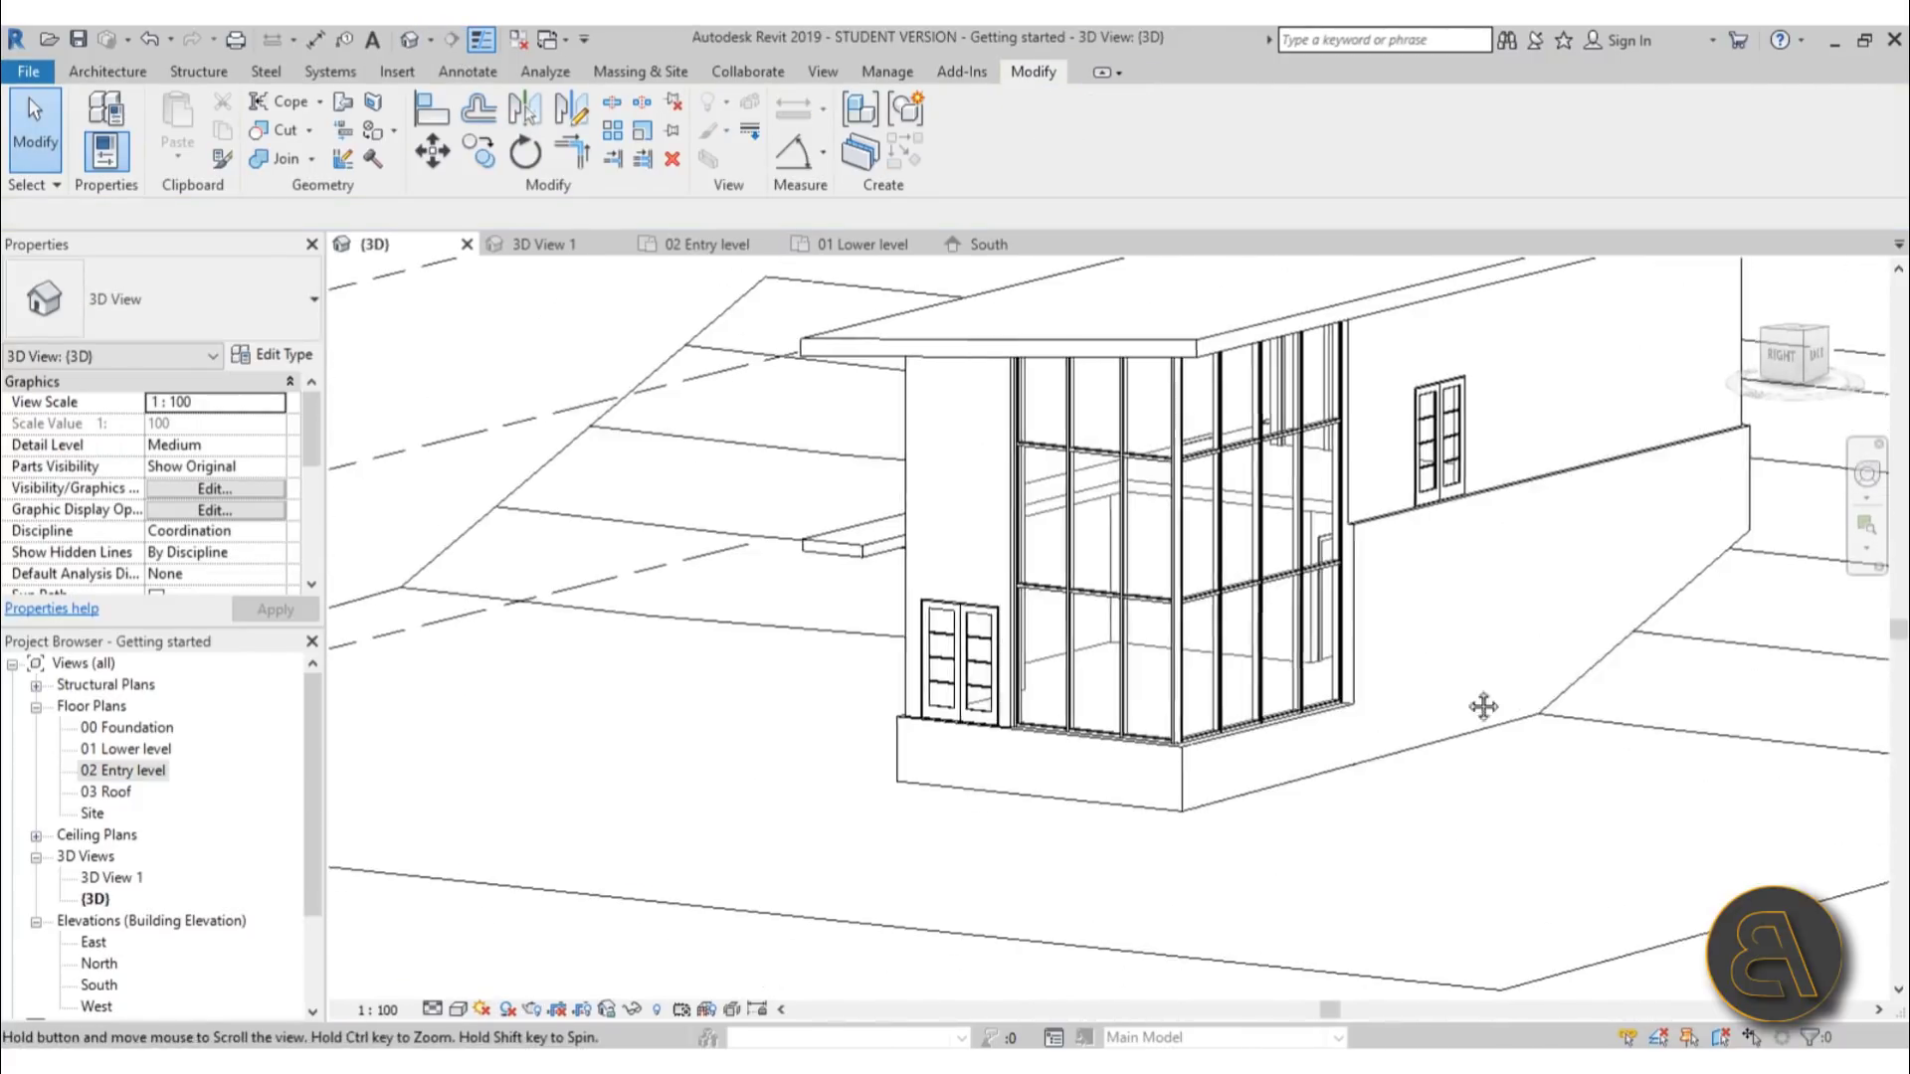
pyautogui.scroll(4, 1479, 707)
pyautogui.click(886, 537)
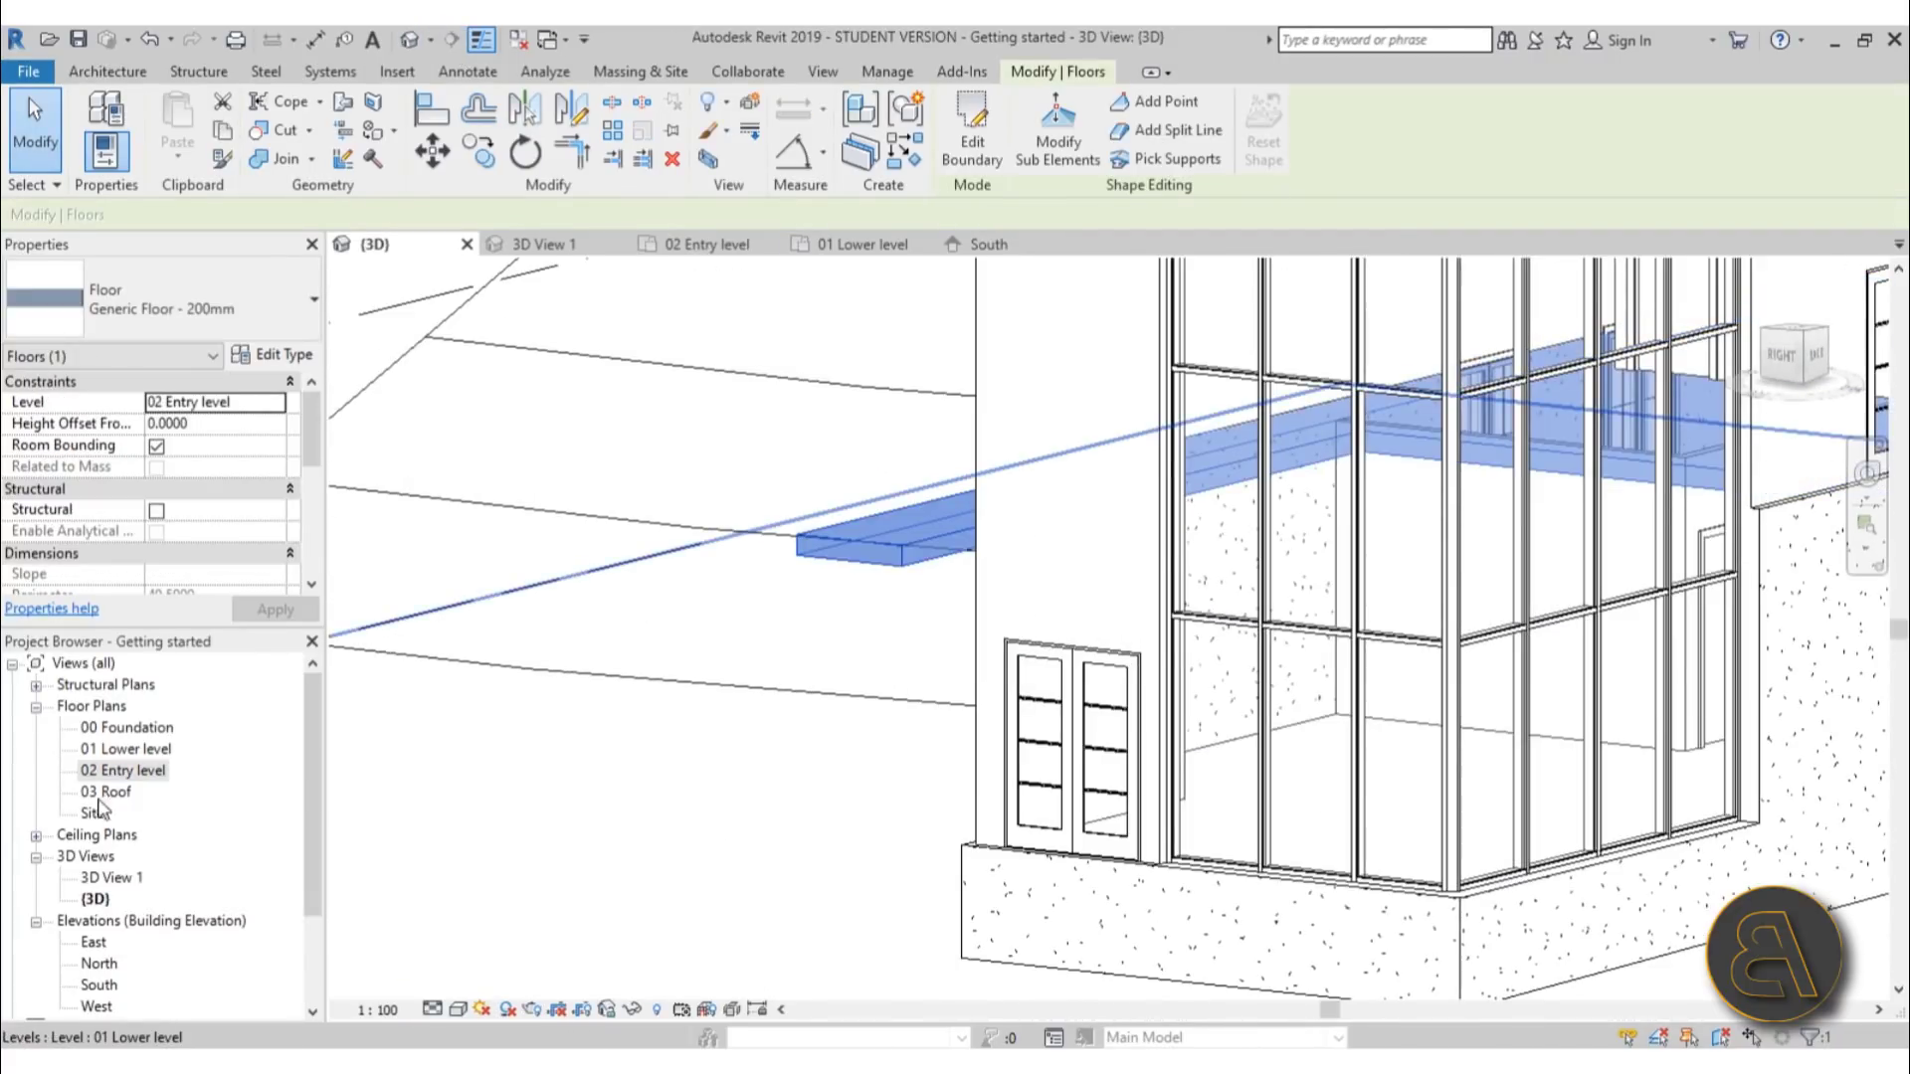
pyautogui.doubleClick(125, 774)
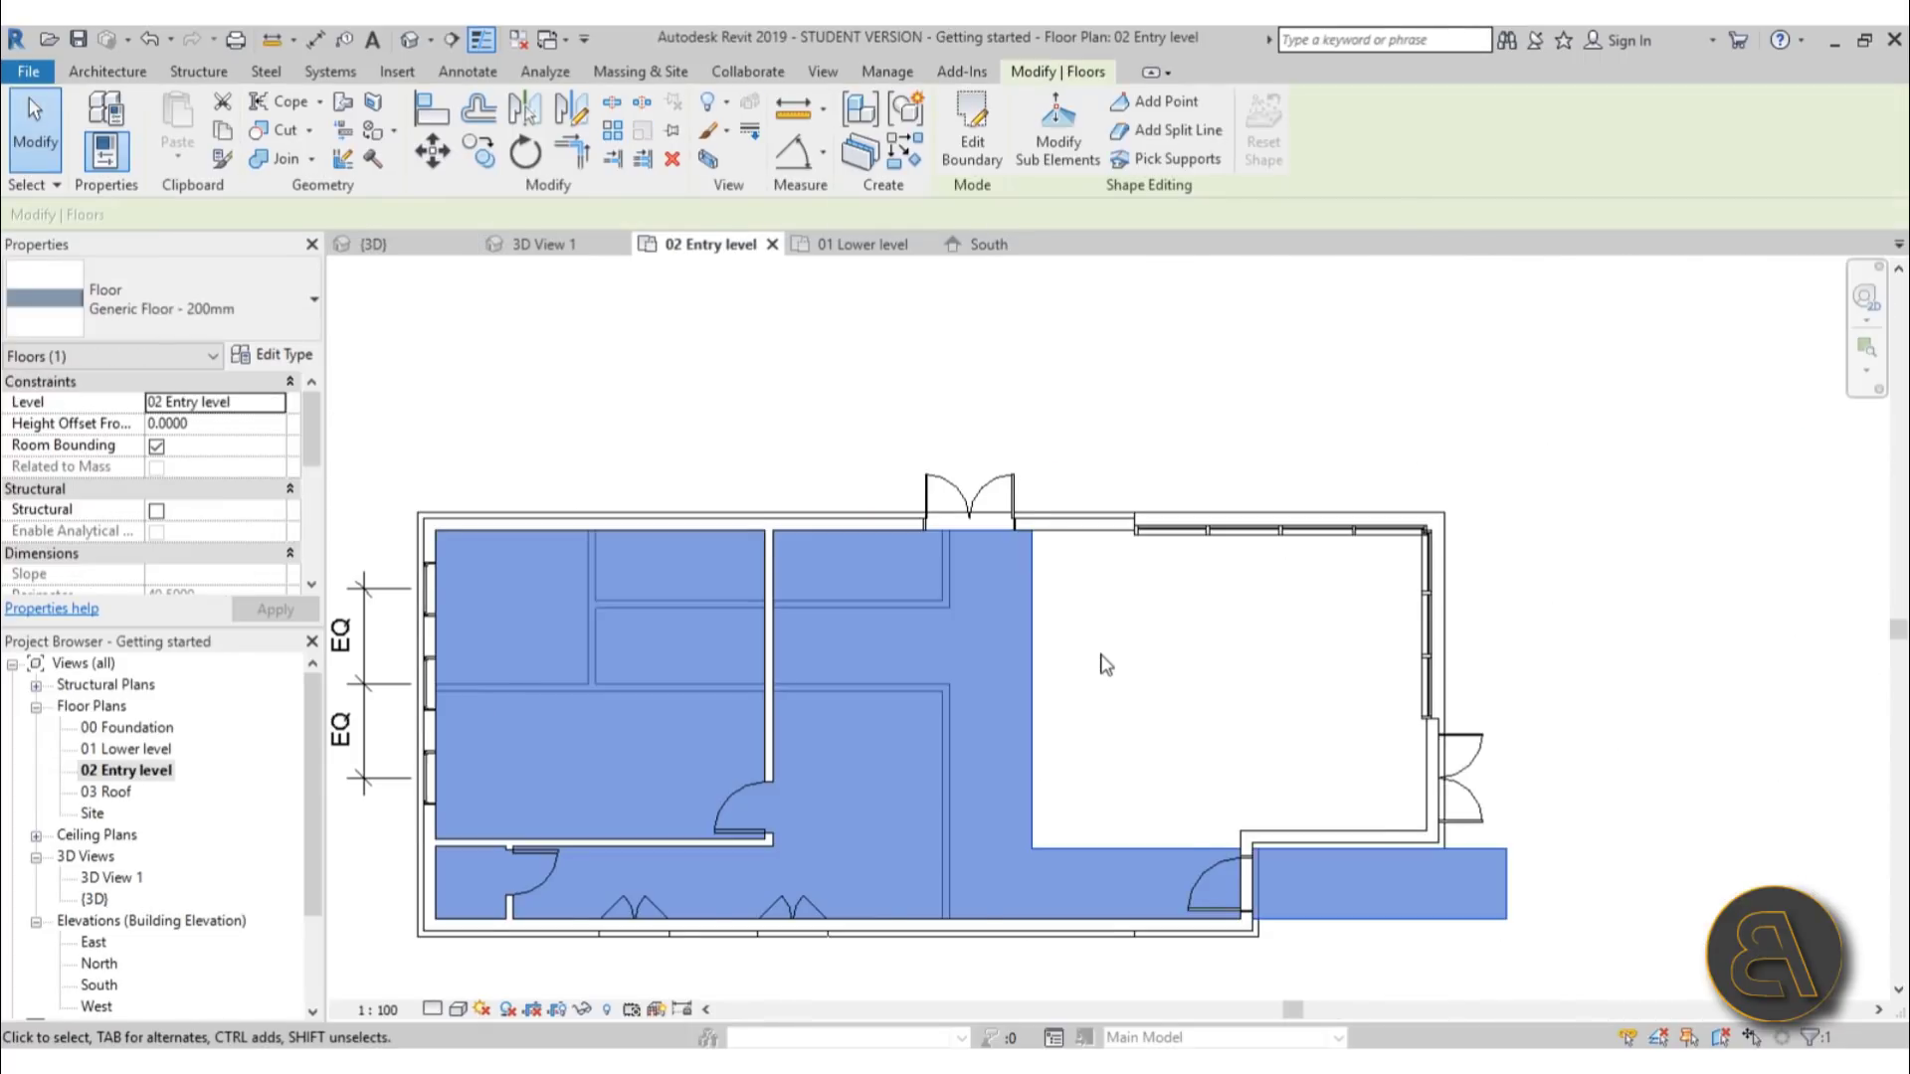
pyautogui.scroll(2, 912, 582)
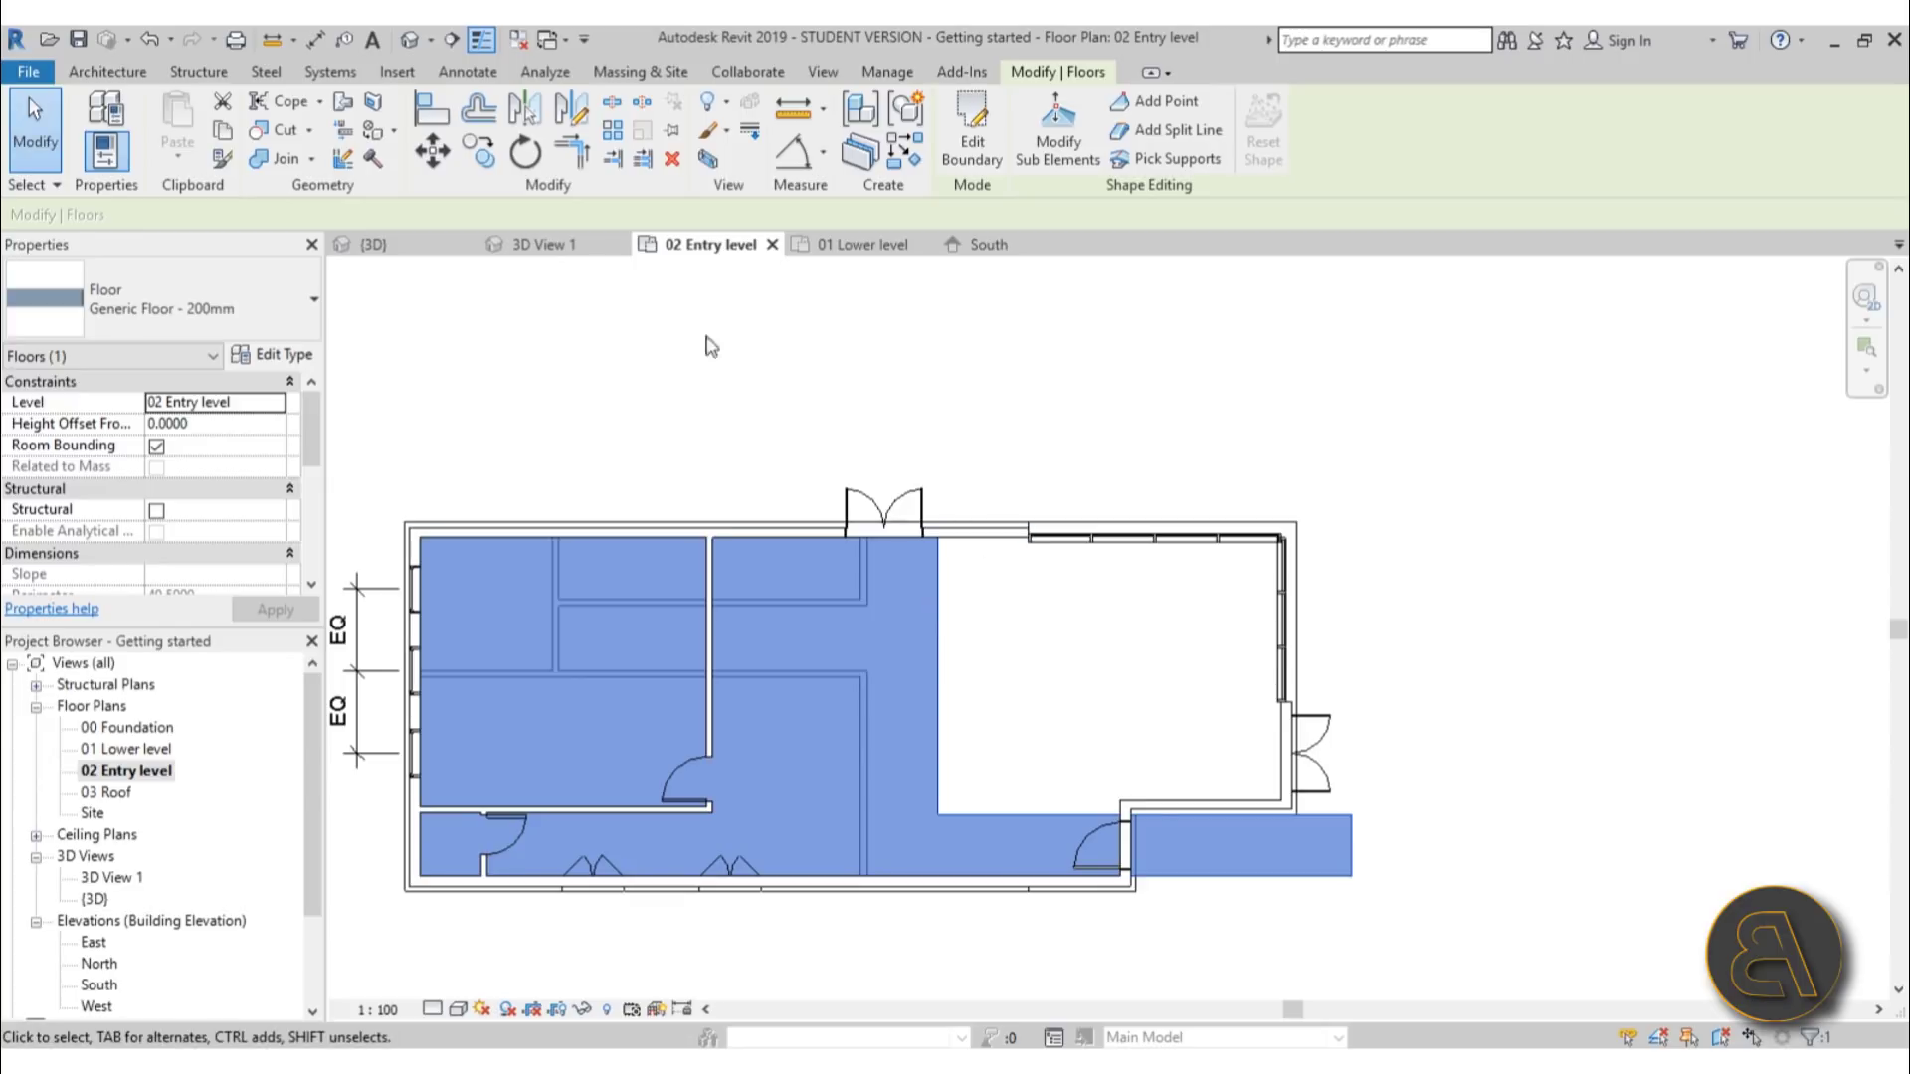
pyautogui.moveTo(478, 467); pyautogui.dragTo(477, 495, button='middle')
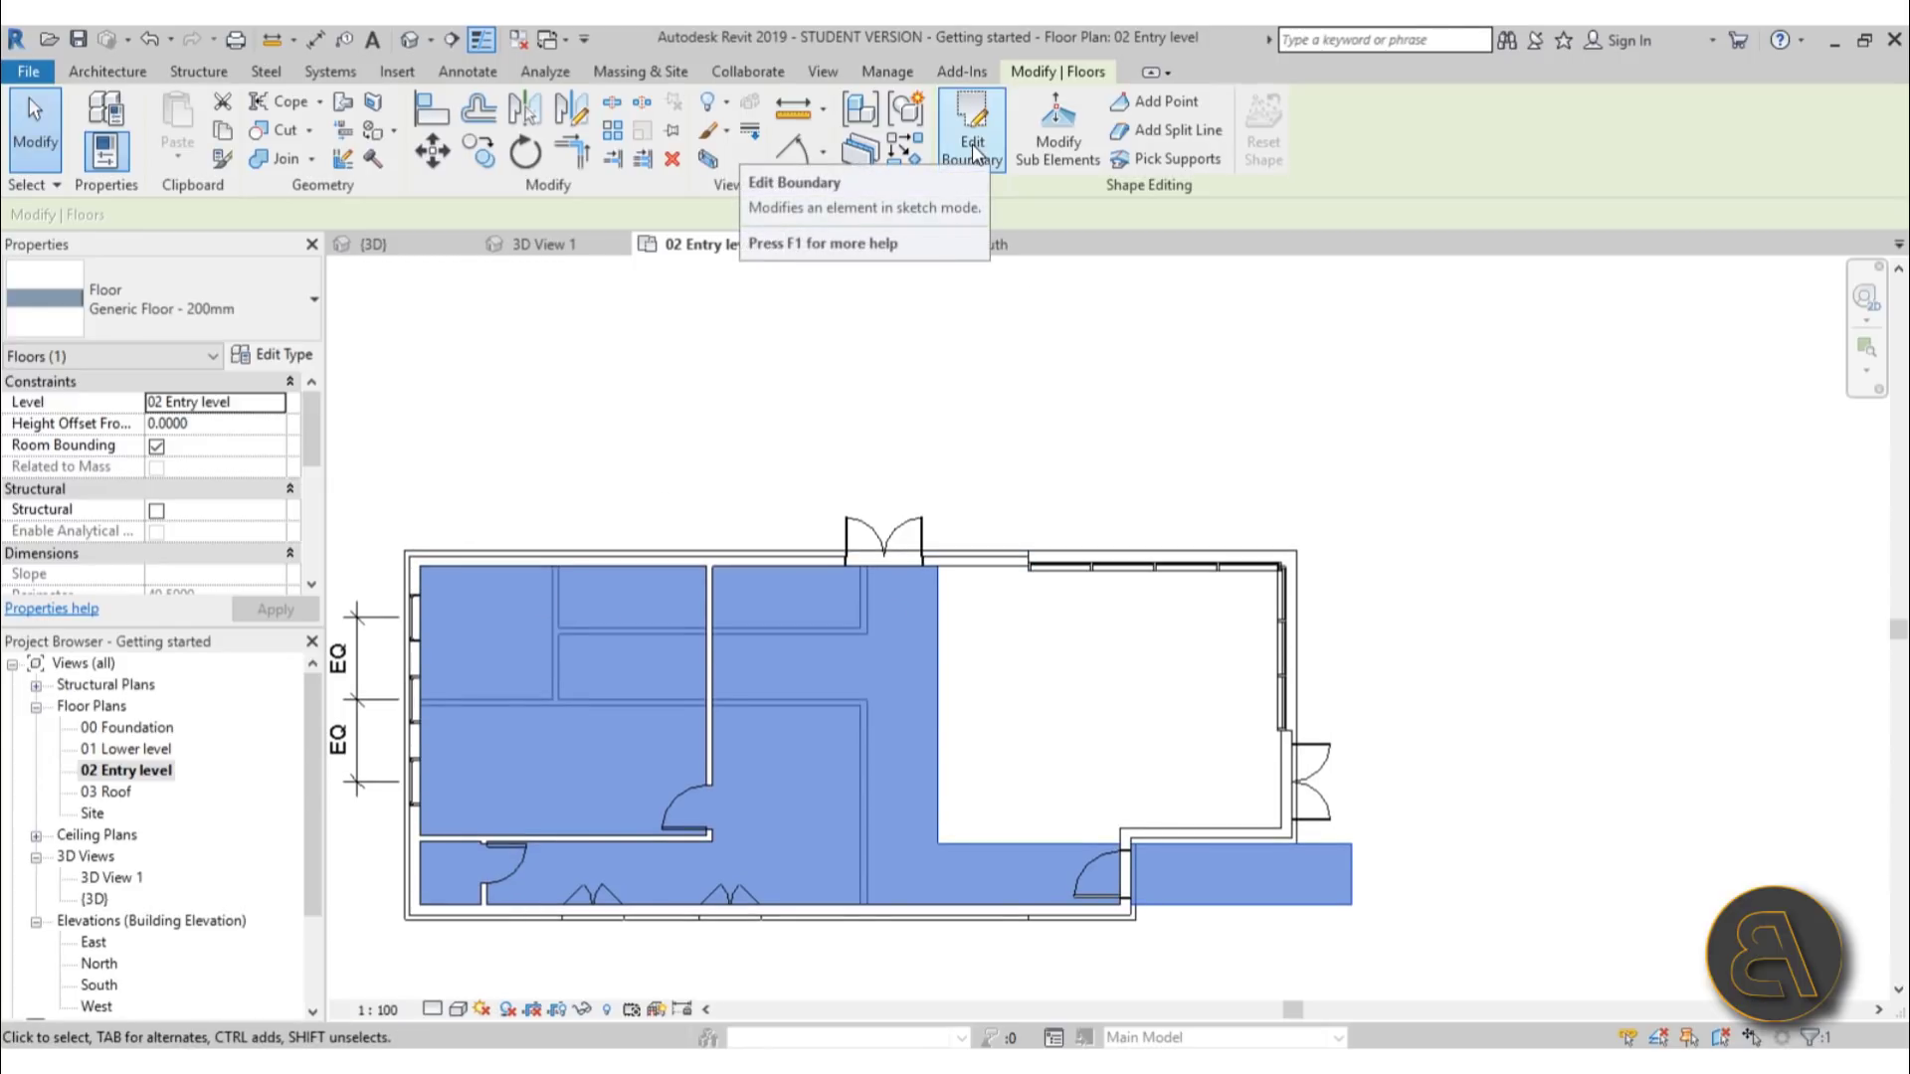
pyautogui.click(950, 676)
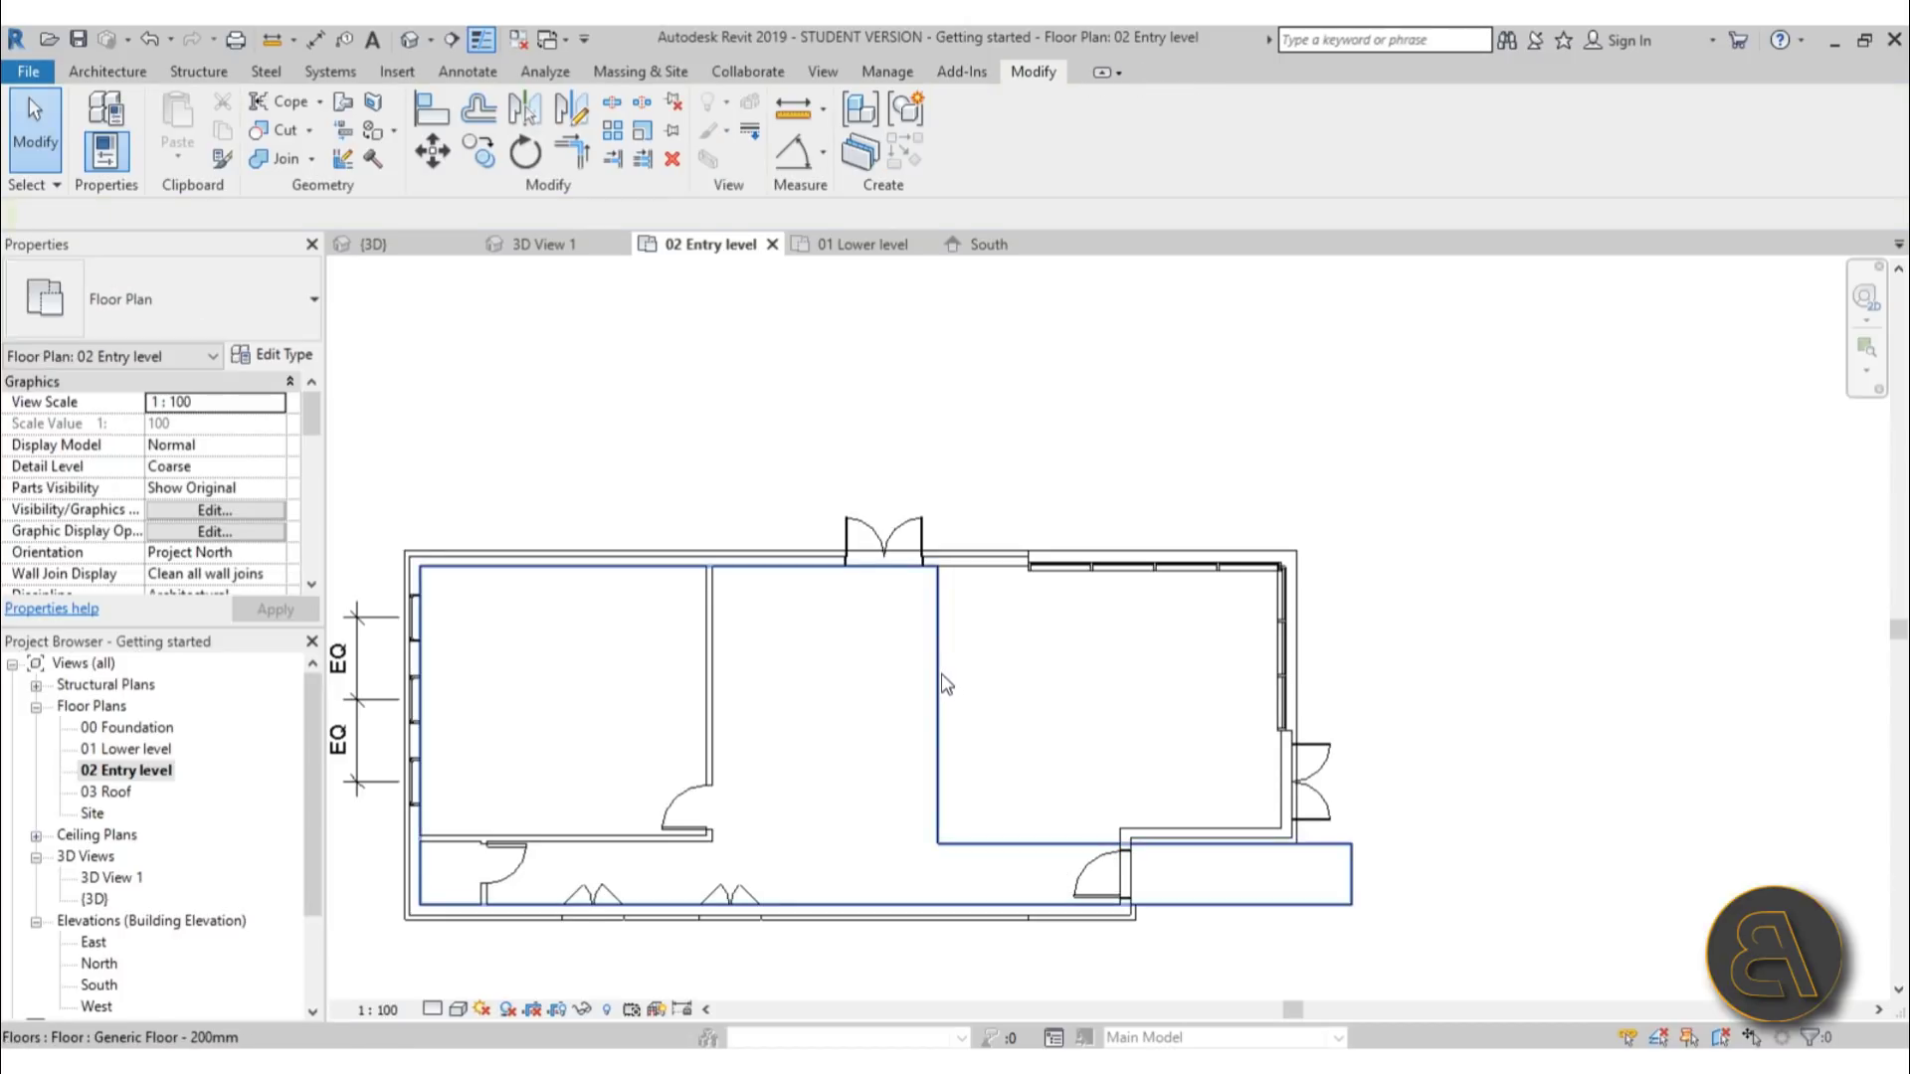
pyautogui.doubleClick(945, 683)
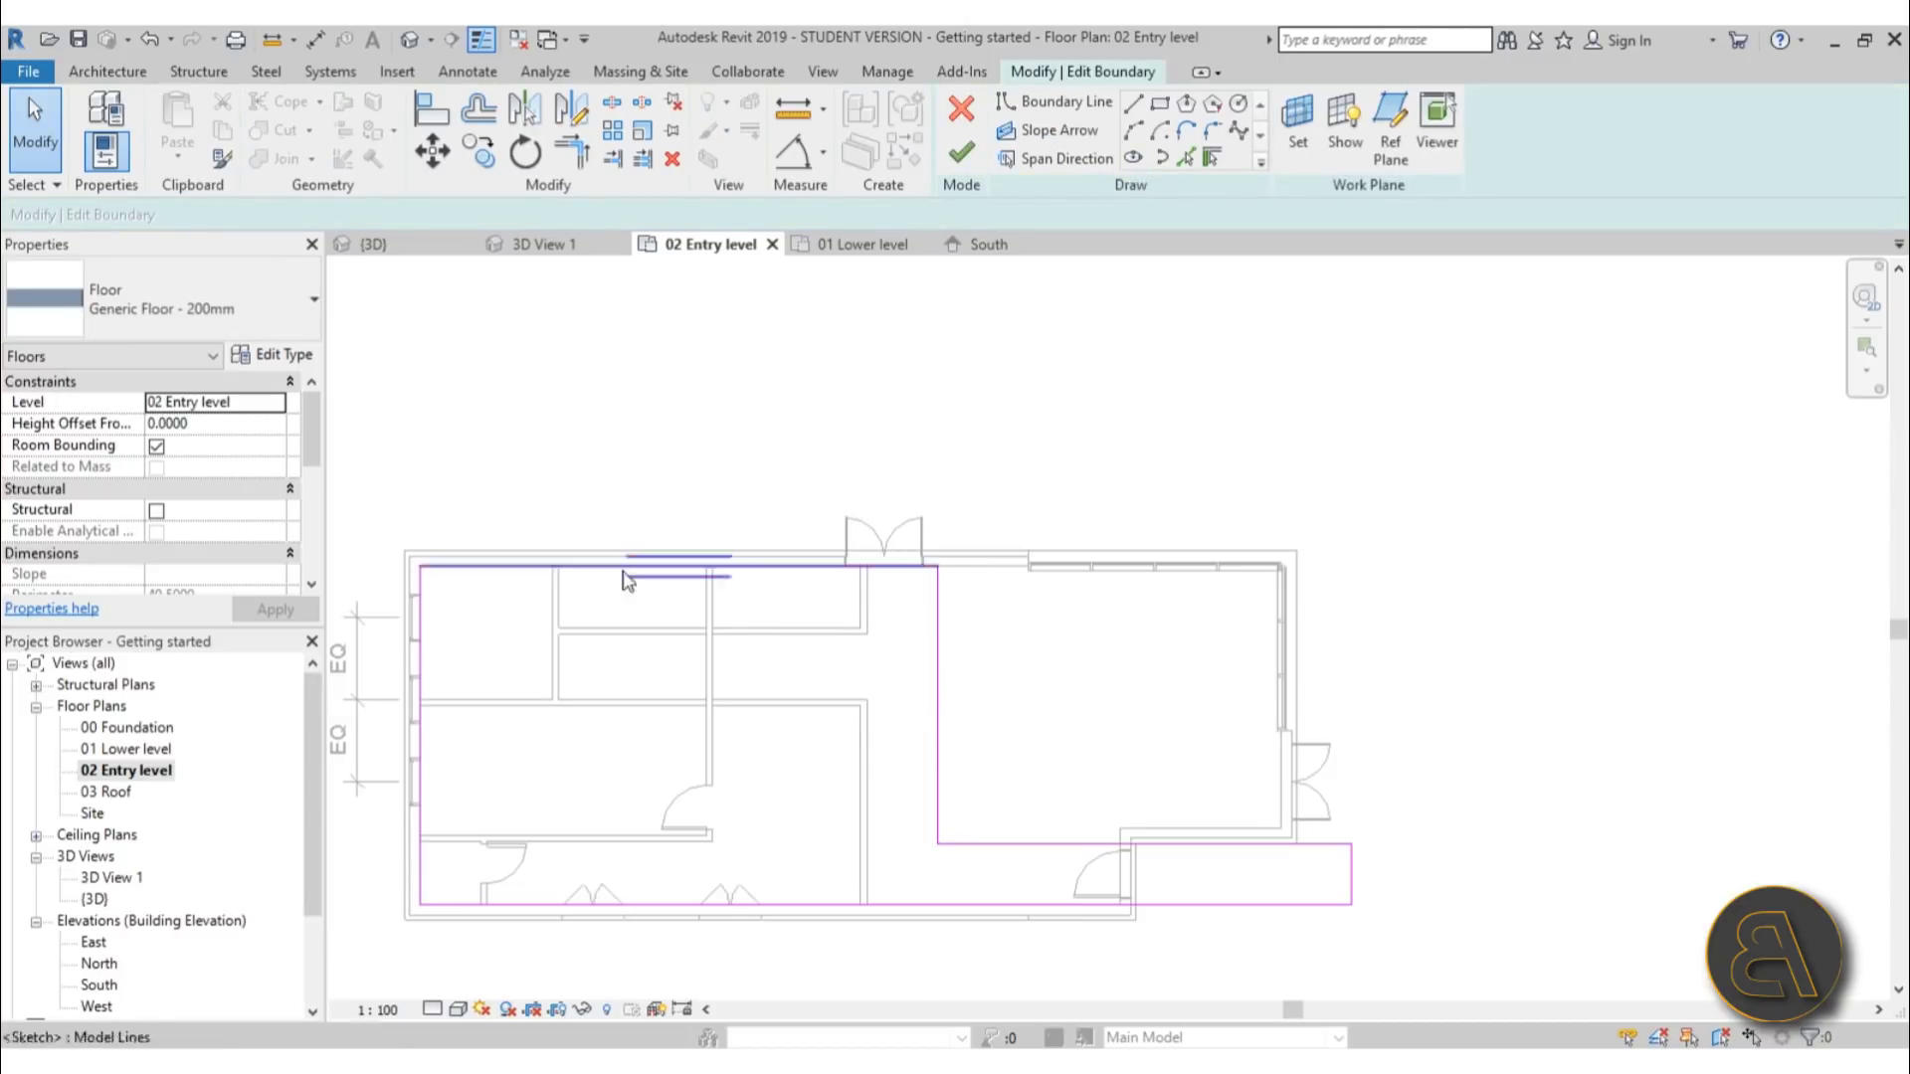
pyautogui.moveTo(827, 678); pyautogui.dragTo(827, 631, button='middle')
pyautogui.moveTo(498, 528); pyautogui.dragTo(528, 530, button='middle')
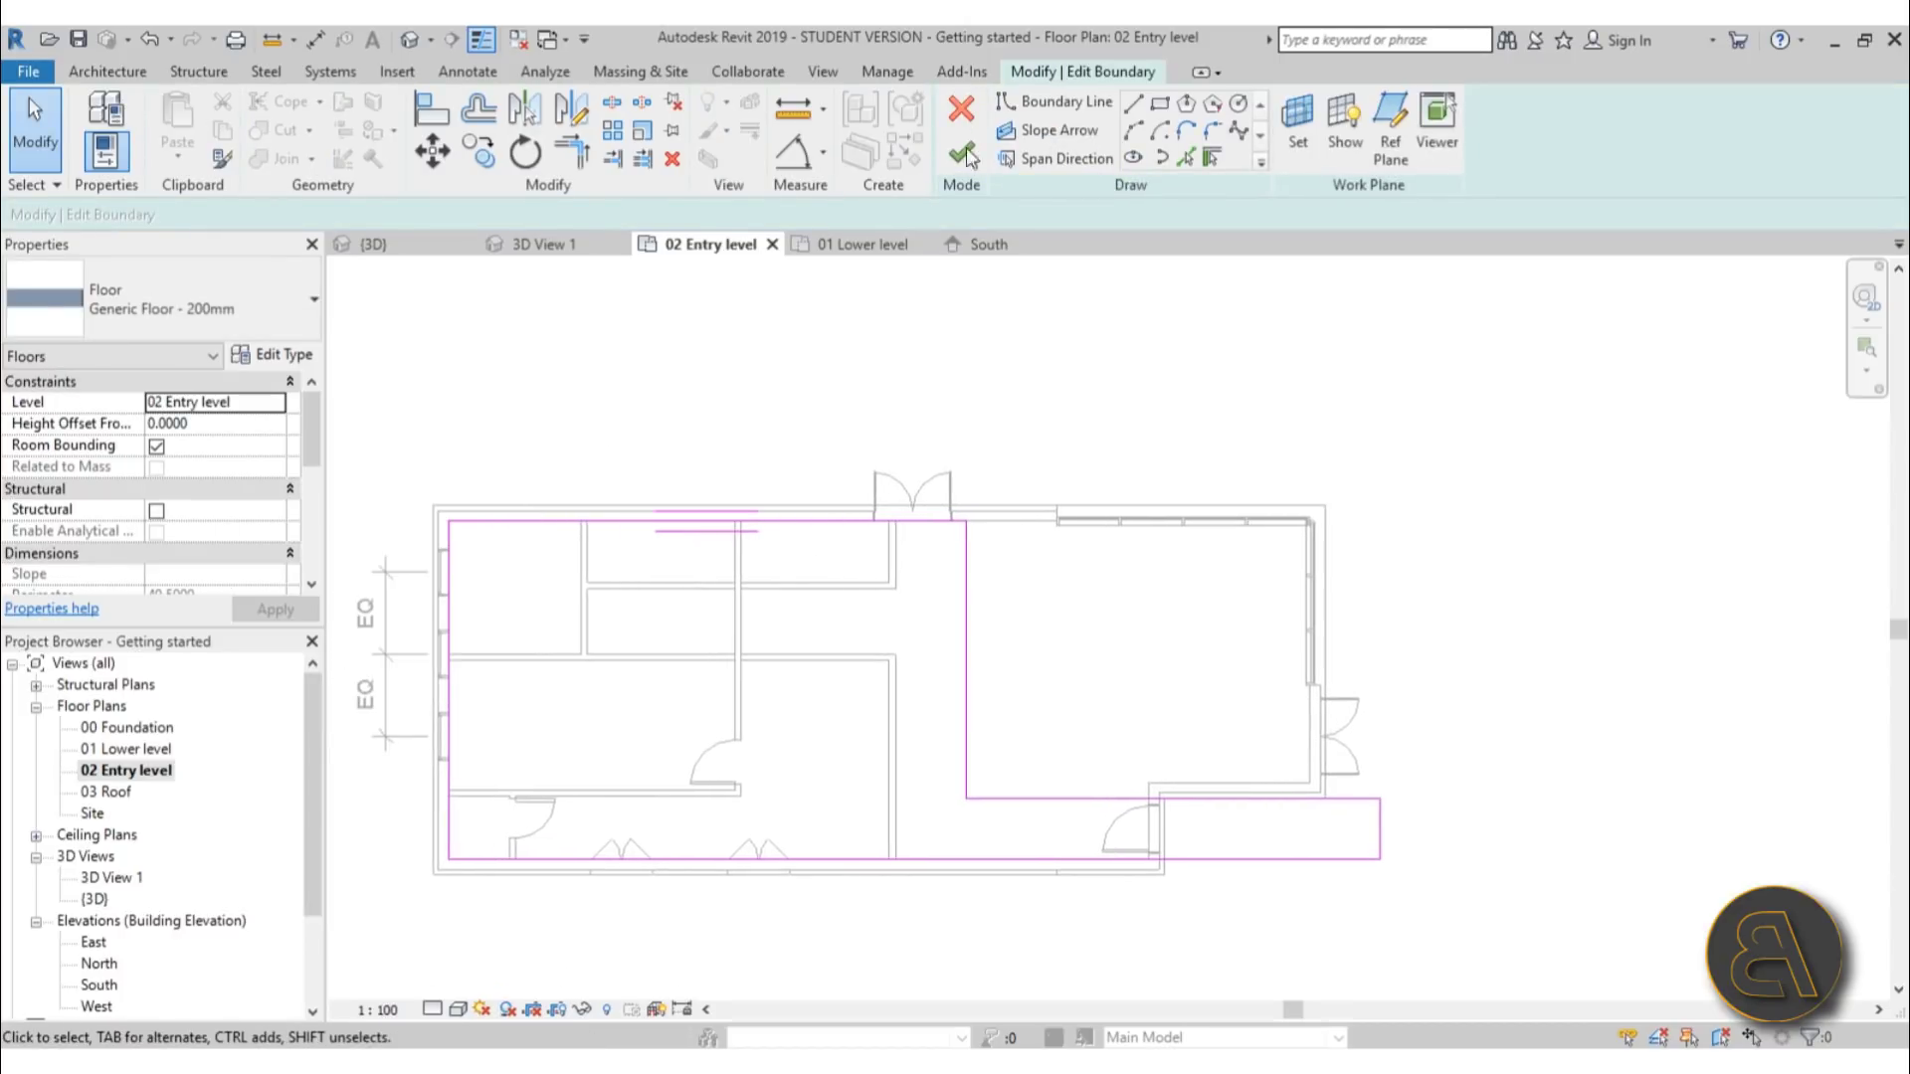
# Pick boundary lines along the north wall, both jambs of its double door and the outer face of the west wall
pyautogui.click(1186, 159)
pyautogui.scroll(3, 831, 546)
pyautogui.click(834, 486)
pyautogui.scroll(2, 935, 518)
pyautogui.click(912, 460)
pyautogui.click(1231, 449)
pyautogui.scroll(-5, 1174, 552)
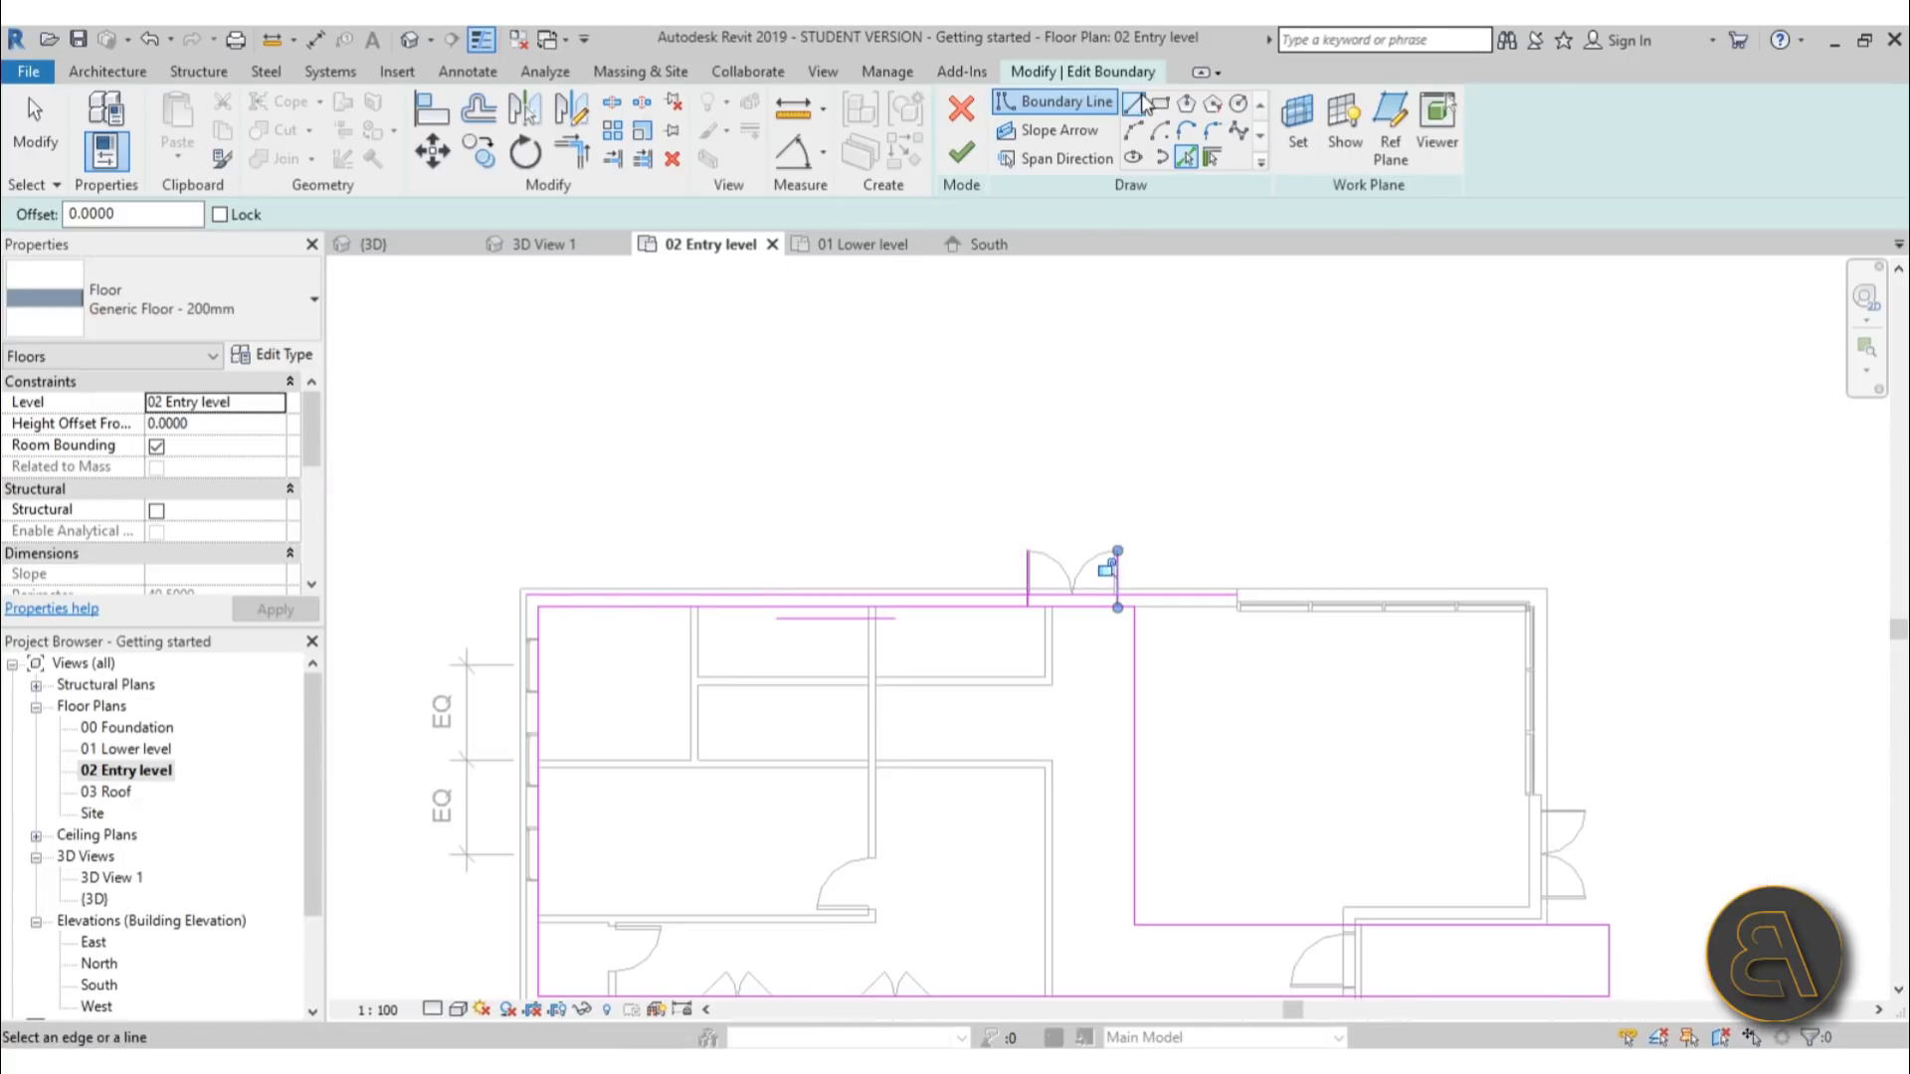
pyautogui.scroll(3, 550, 593)
pyautogui.scroll(-3, 487, 636)
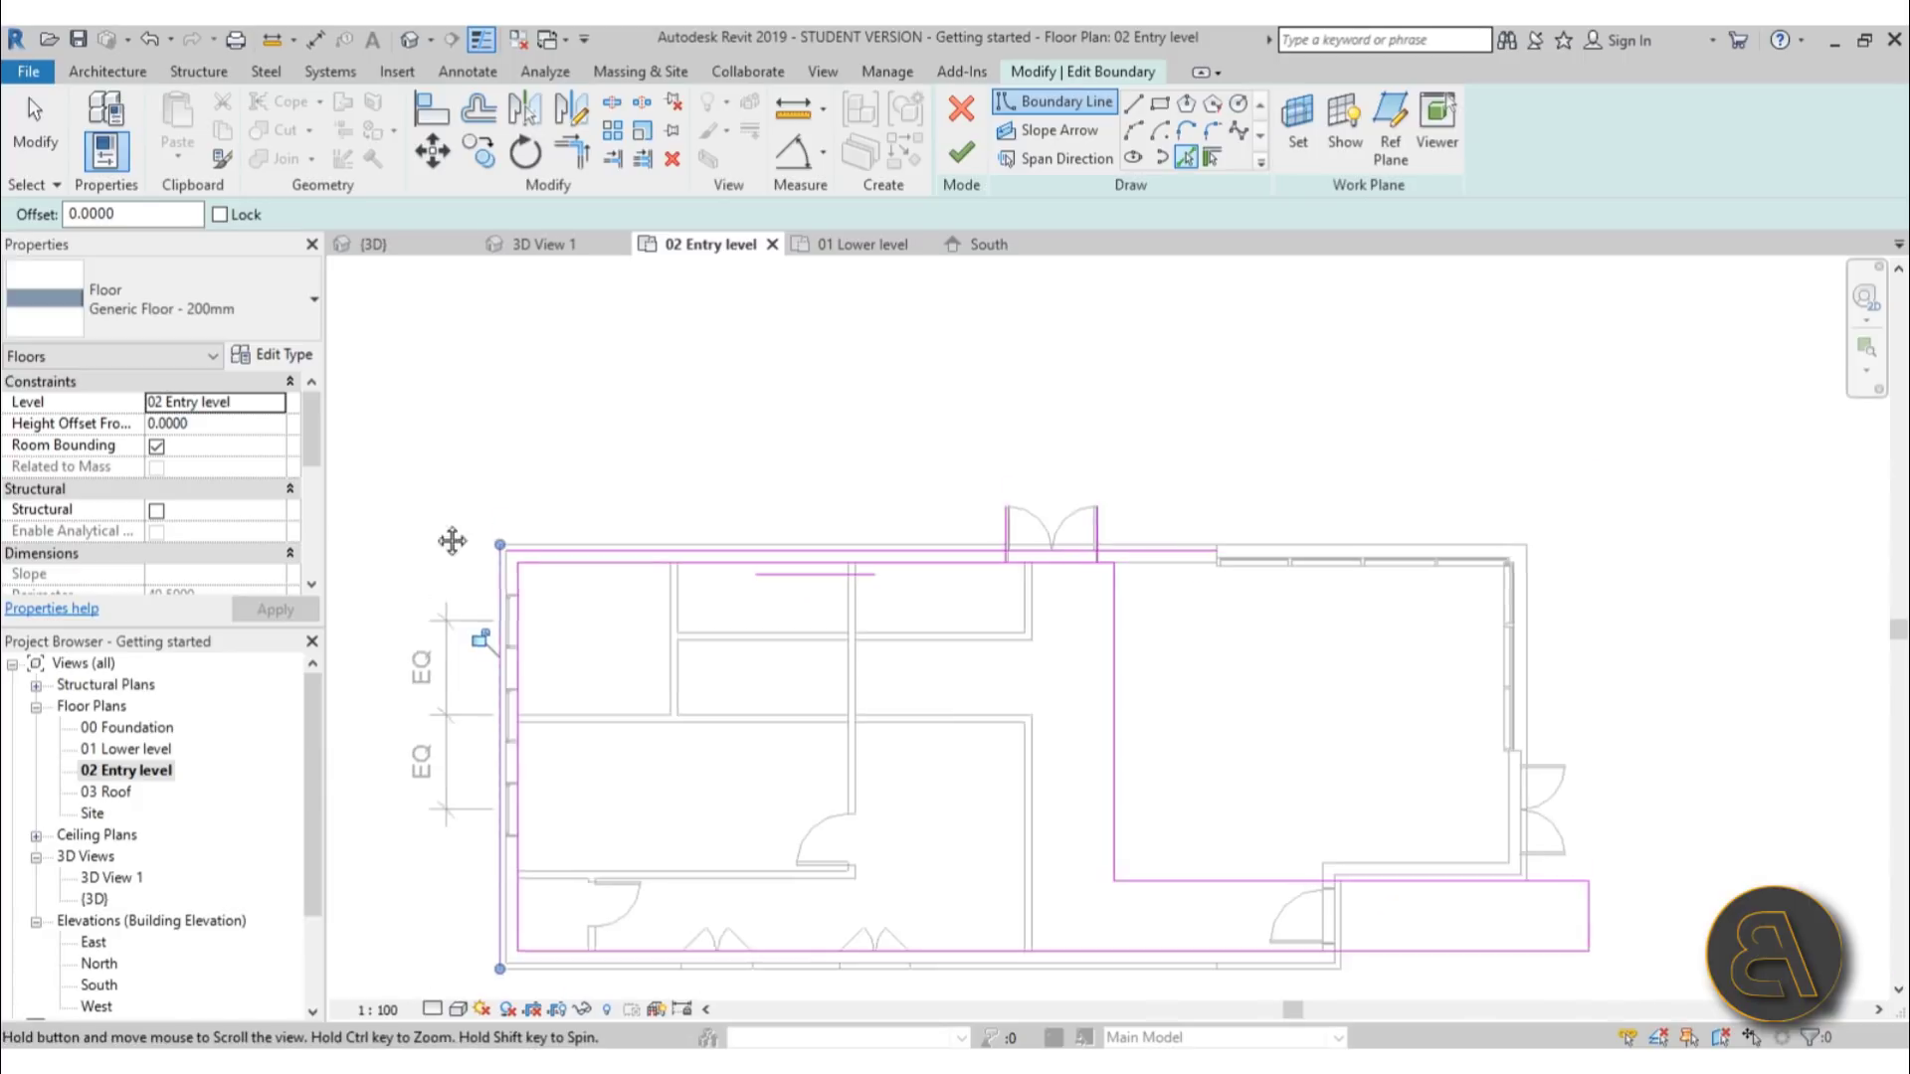
pyautogui.moveTo(447, 537); pyautogui.dragTo(469, 617, button='middle')
# Draw a slanted boundary line about 11.09 m long outside the north wall, and a perpendicular line from the wall to it
pyautogui.click(1135, 104)
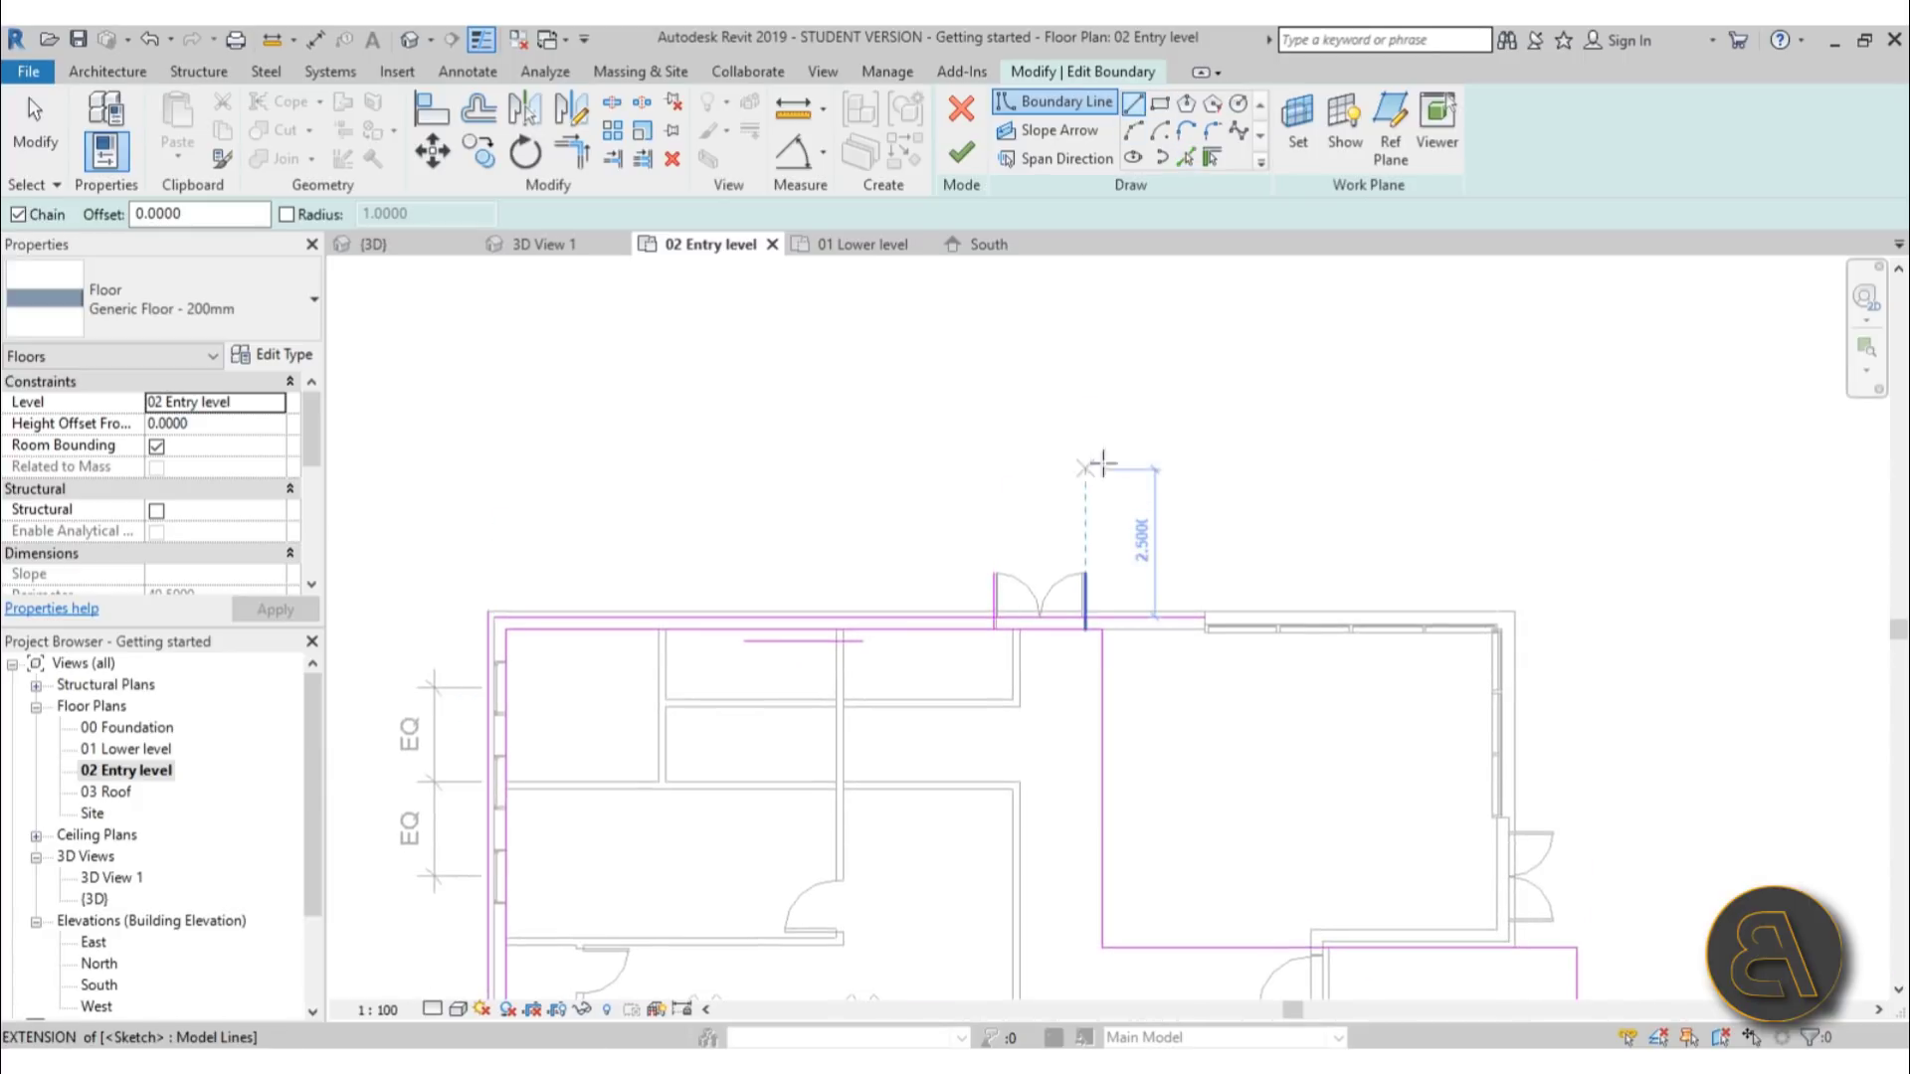
pyautogui.click(1139, 451)
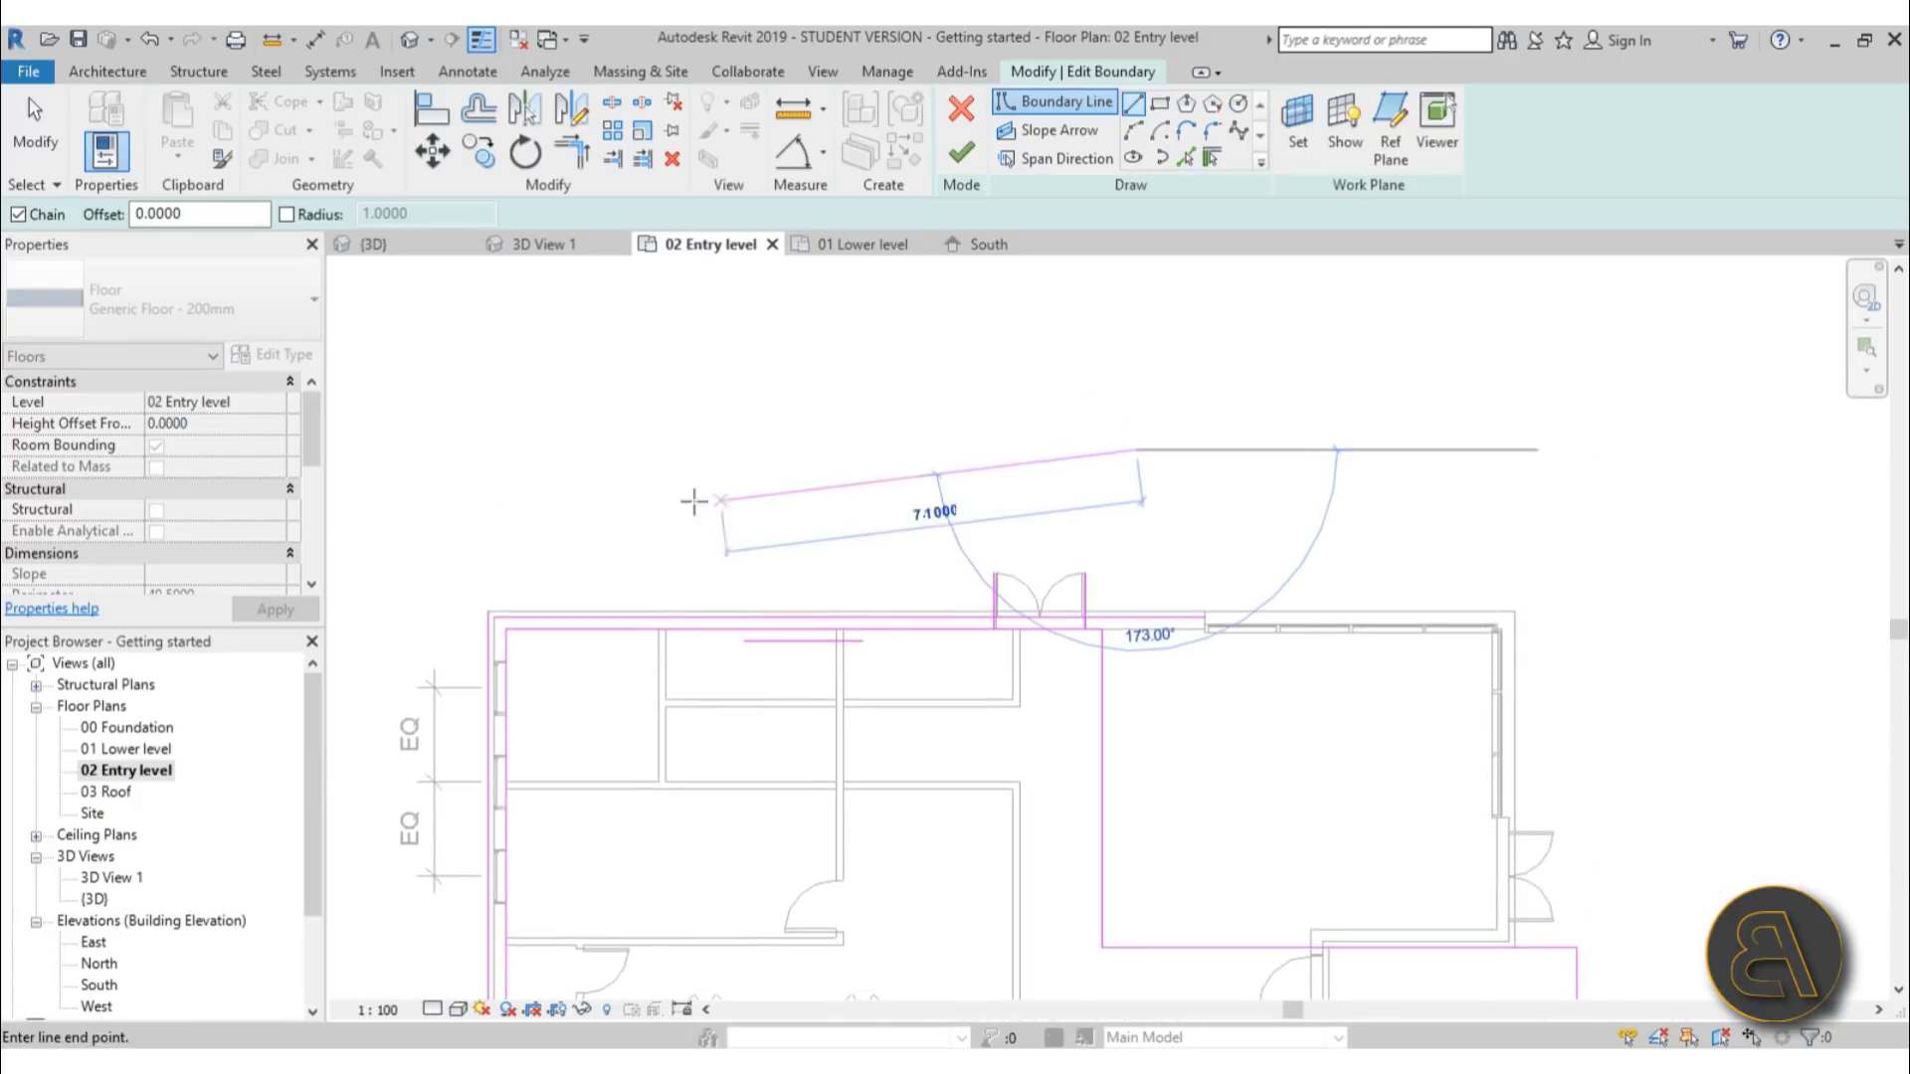
pyautogui.click(479, 543)
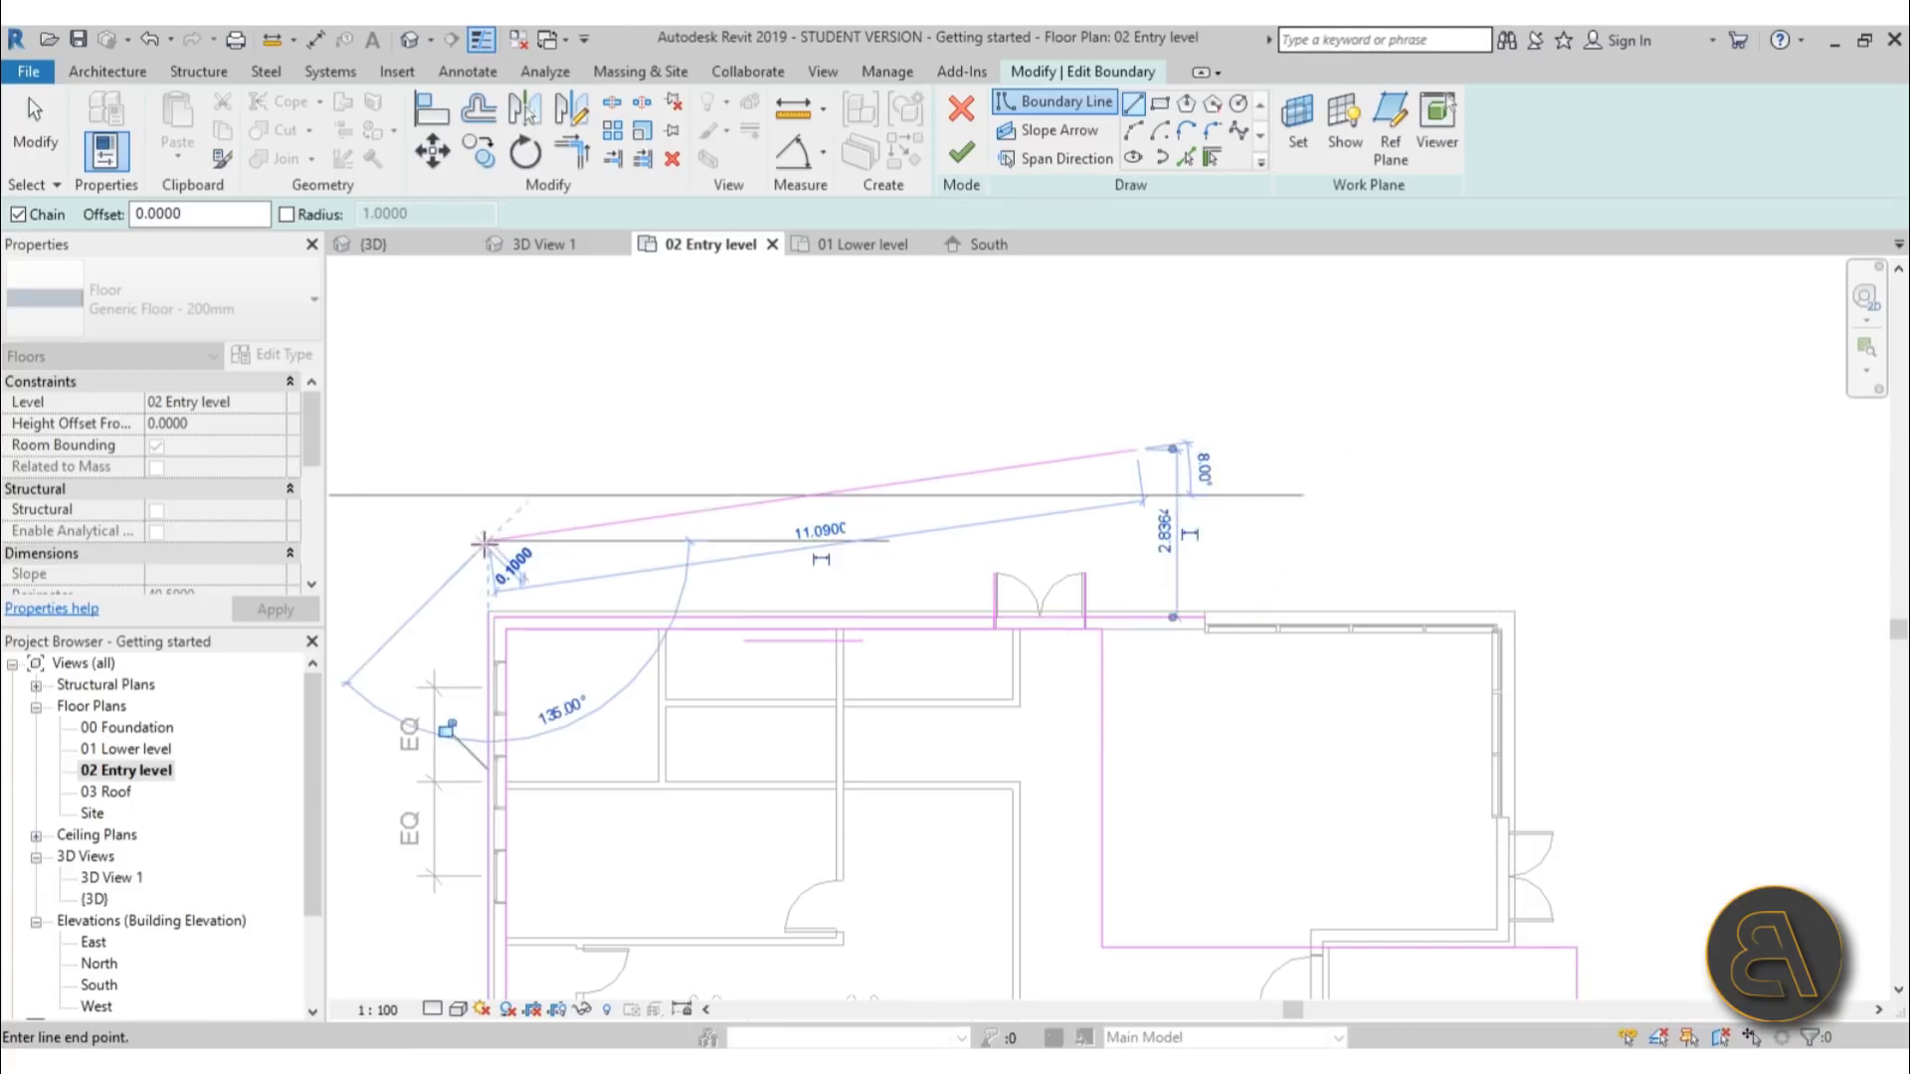
pyautogui.press('Escape')
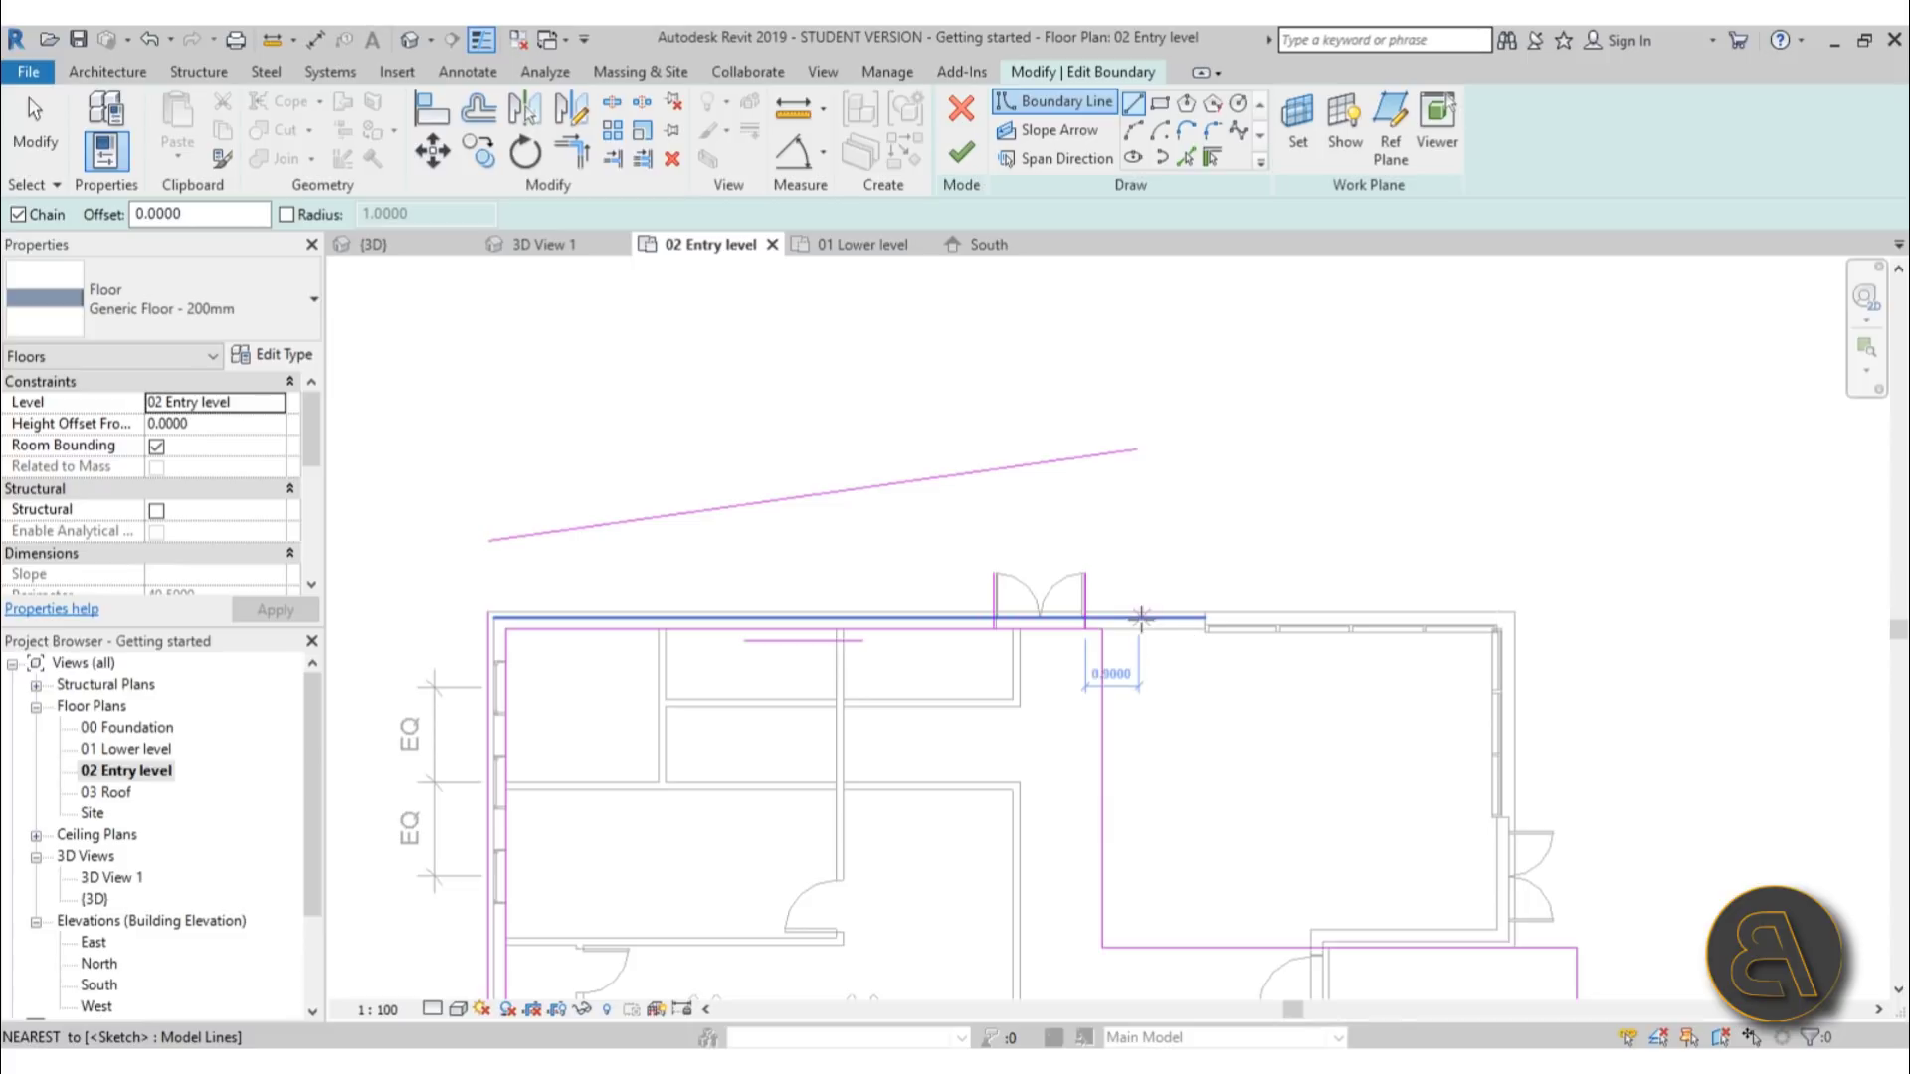
pyautogui.click(1101, 617)
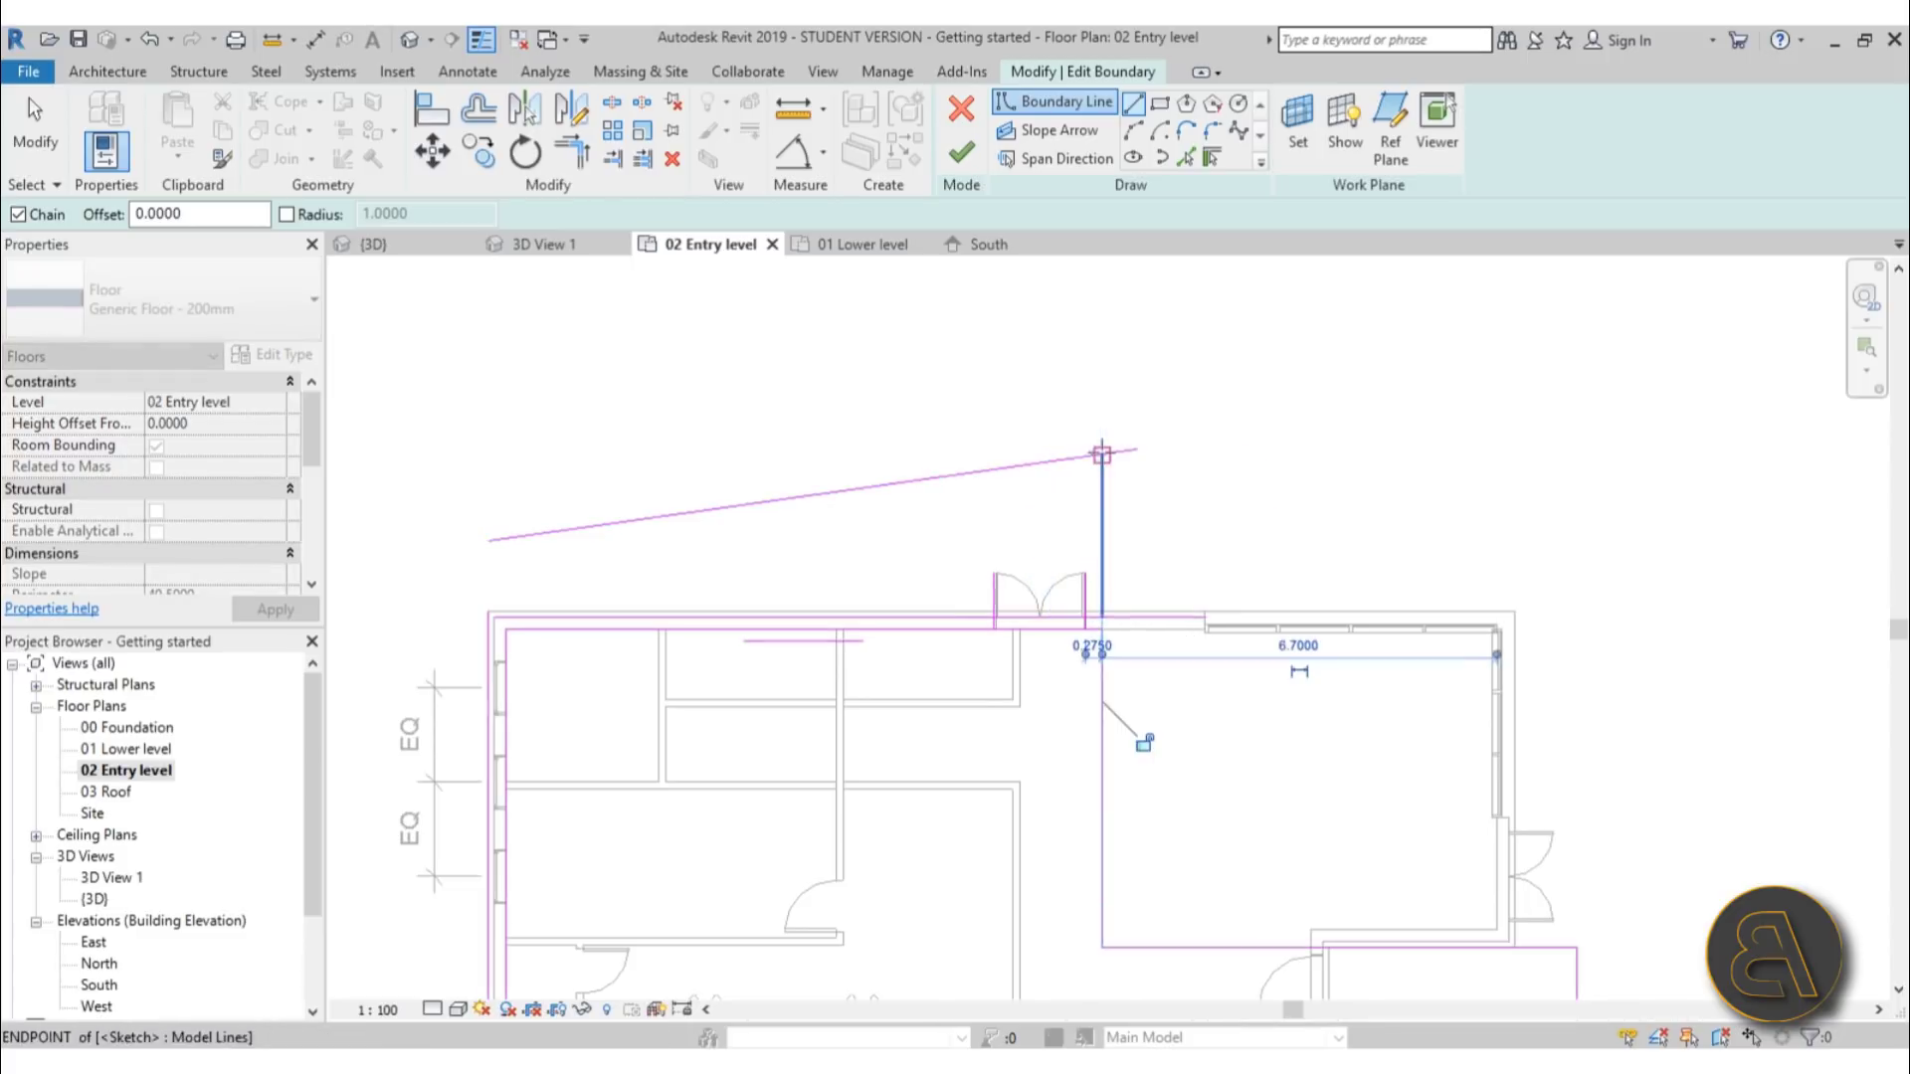
pyautogui.click(1102, 454)
pyautogui.press('Escape')
pyautogui.press('Escape')
# Split the two parallel boundary lines of the north wall within the double door opening
pyautogui.scroll(4, 1044, 631)
pyautogui.scroll(3, 1042, 707)
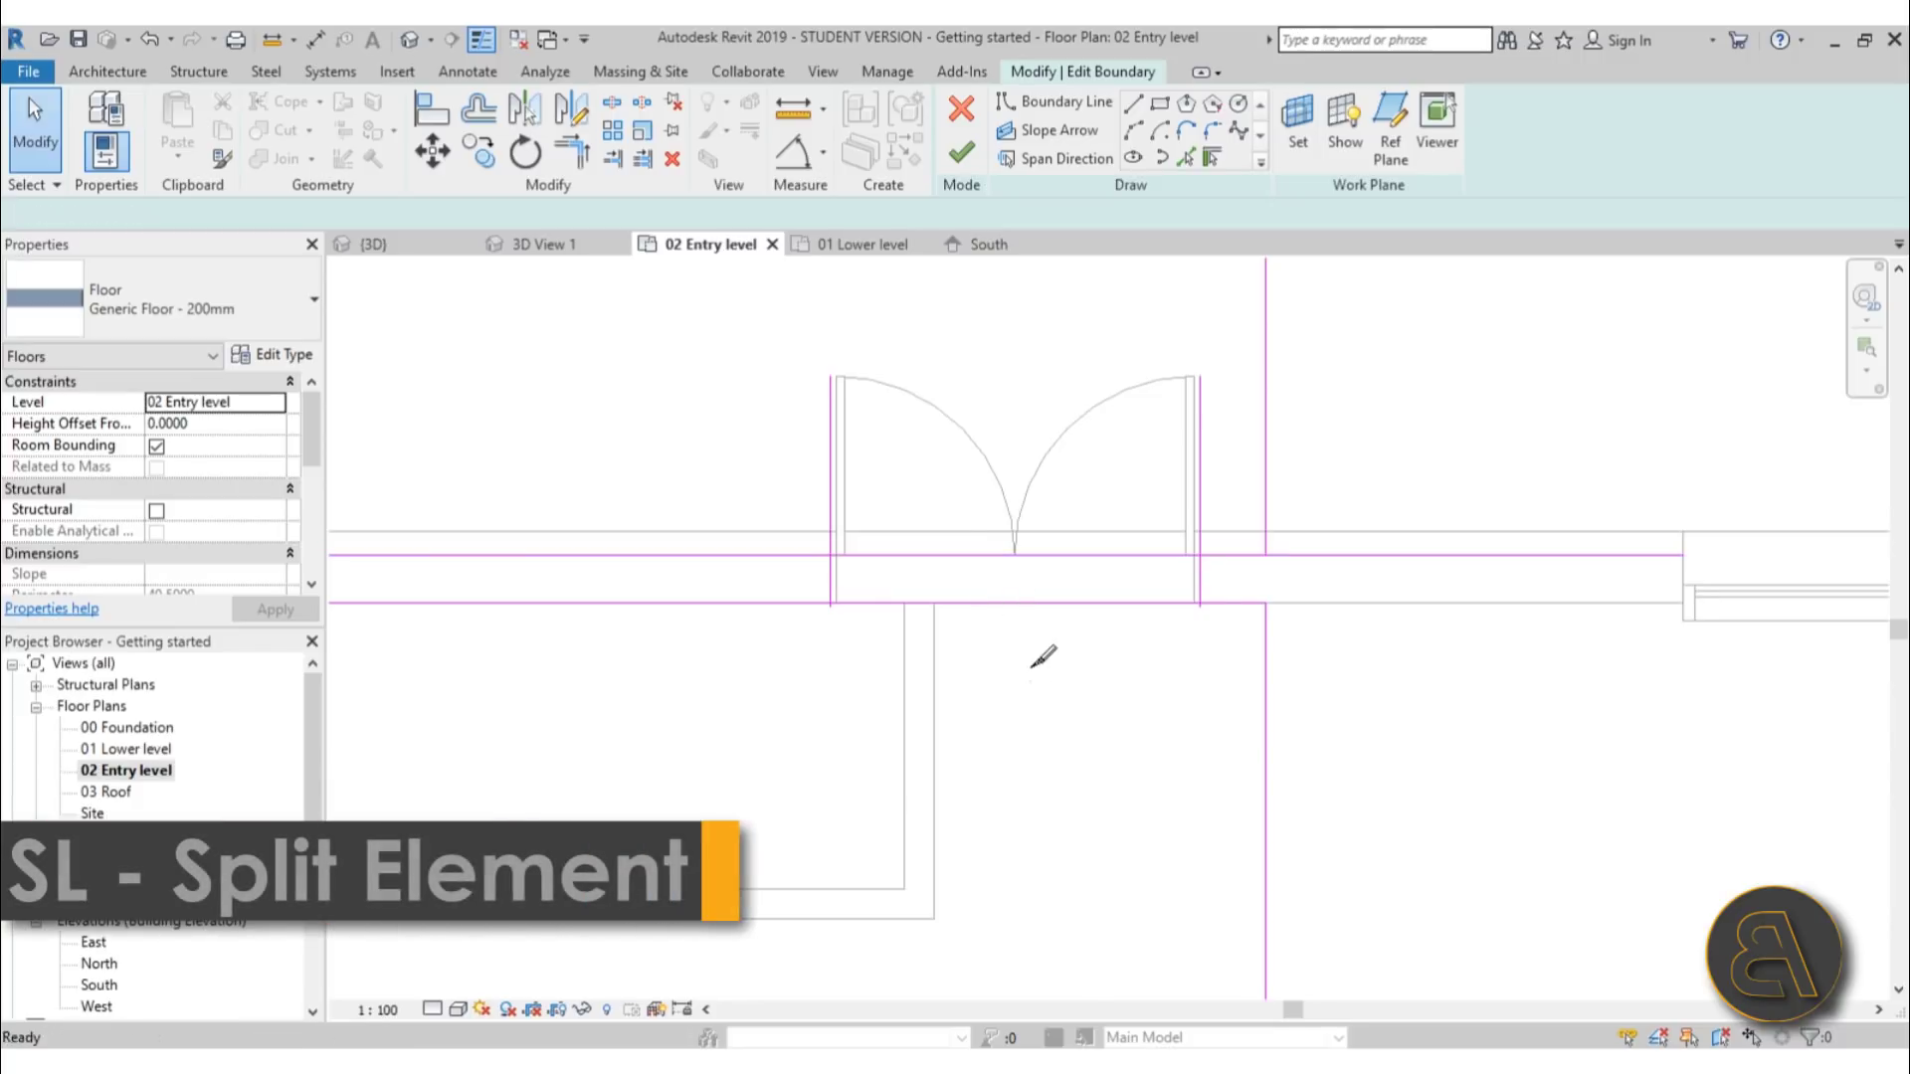
pyautogui.press('s')
pyautogui.press('l')
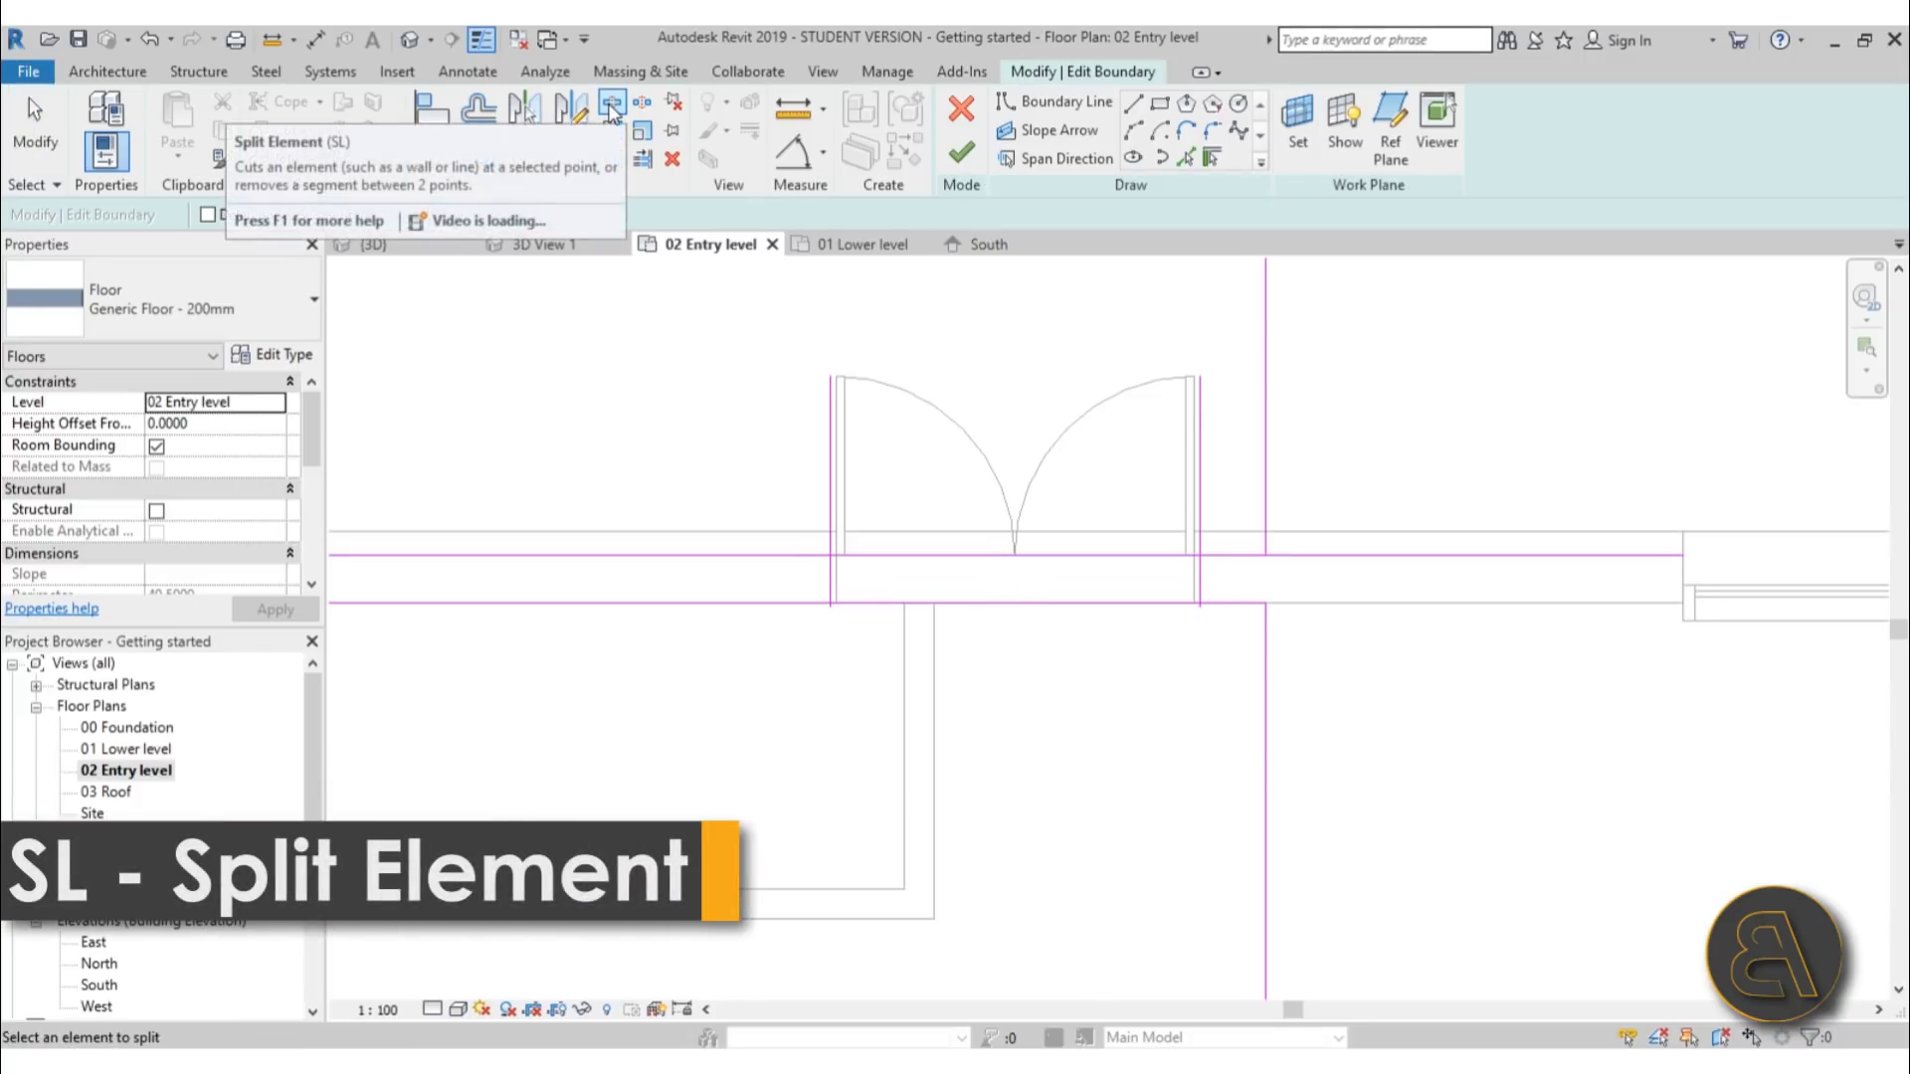
pyautogui.click(1024, 556)
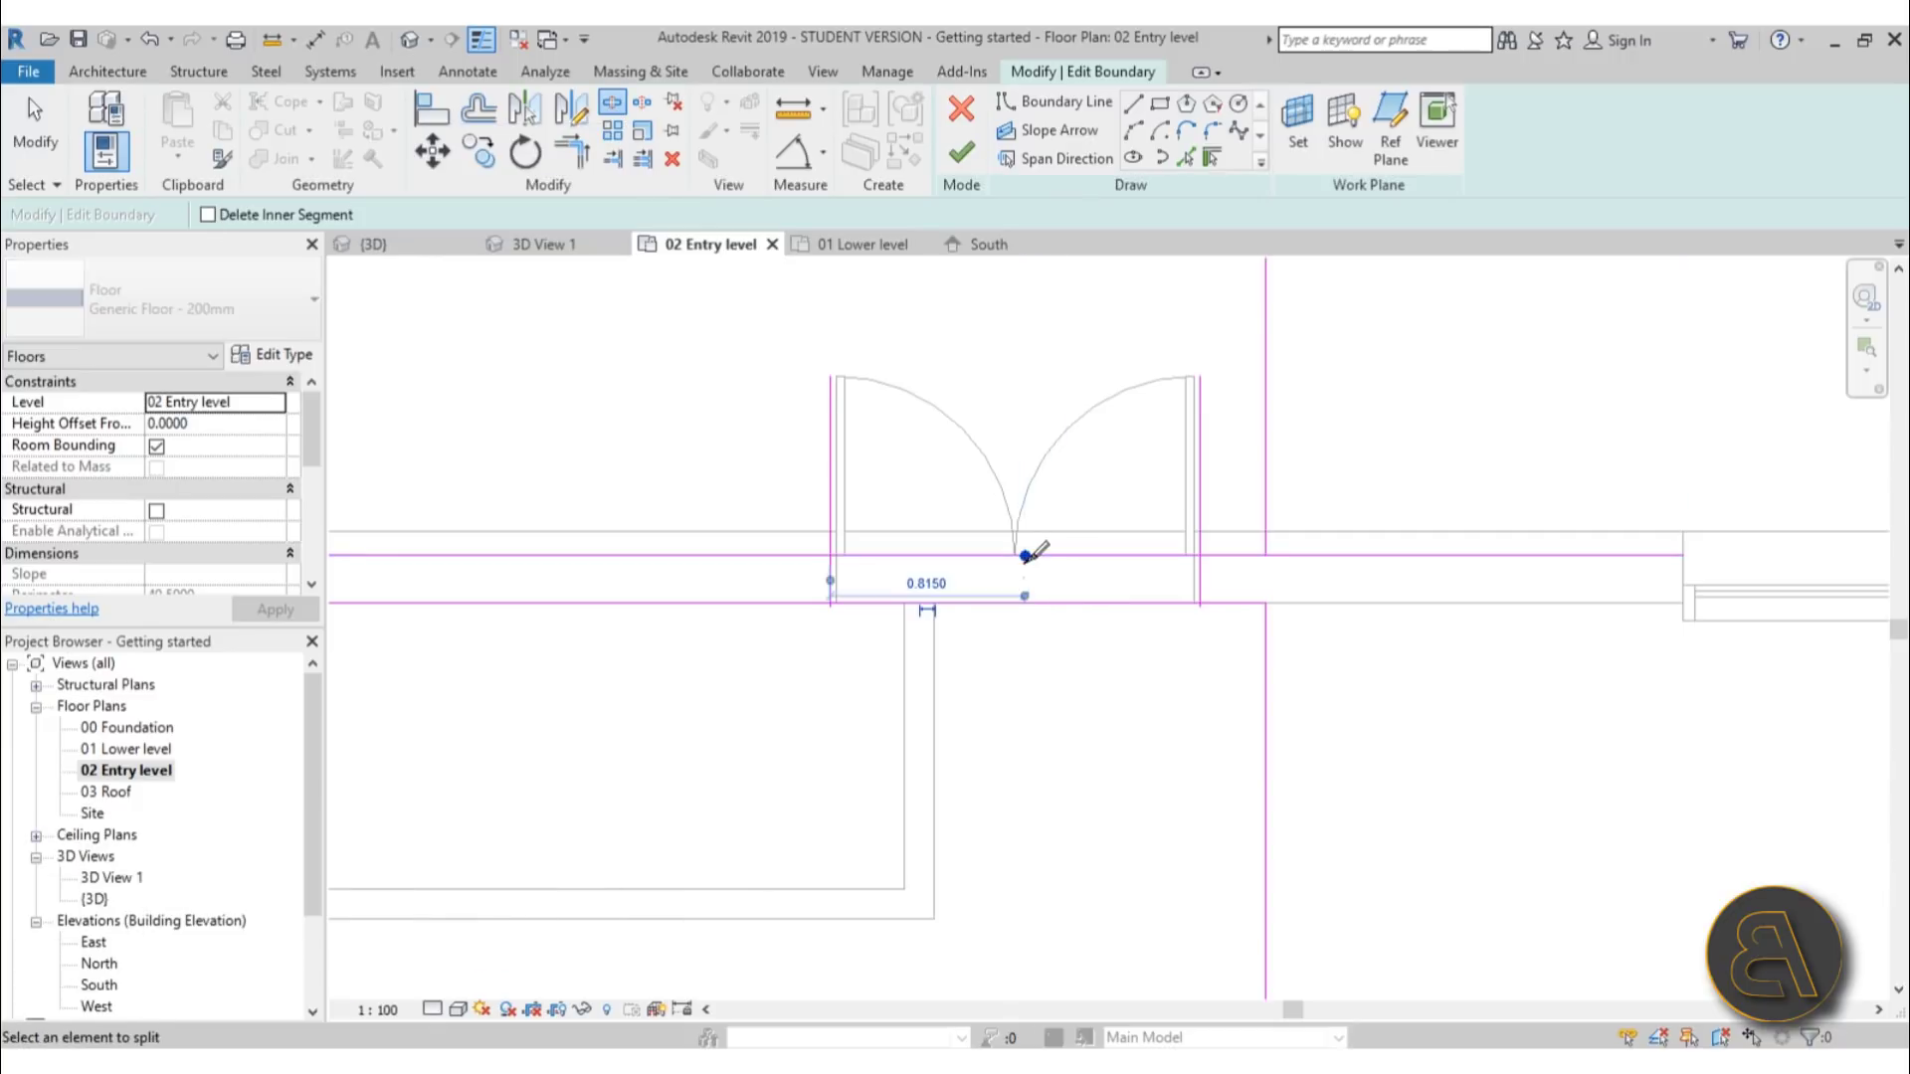
pyautogui.click(1047, 604)
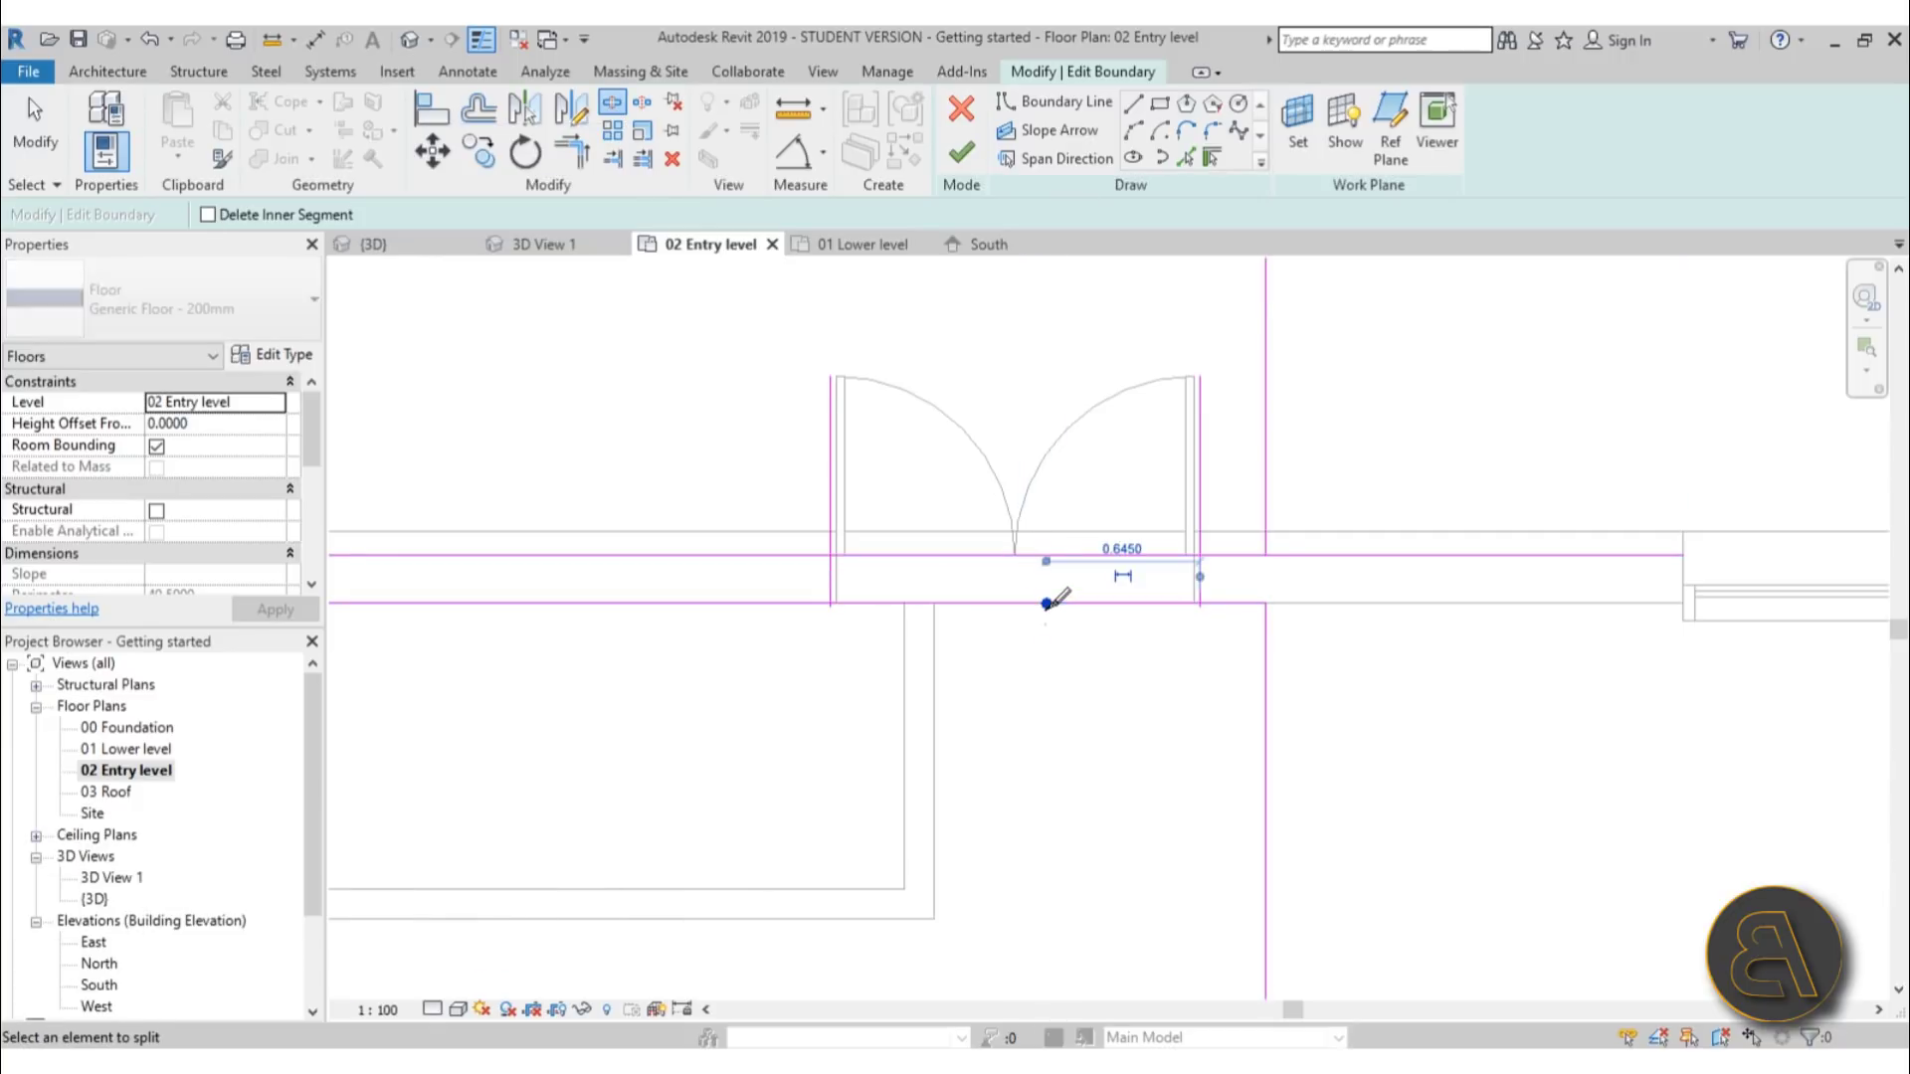
pyautogui.press('Escape')
pyautogui.press('Escape')
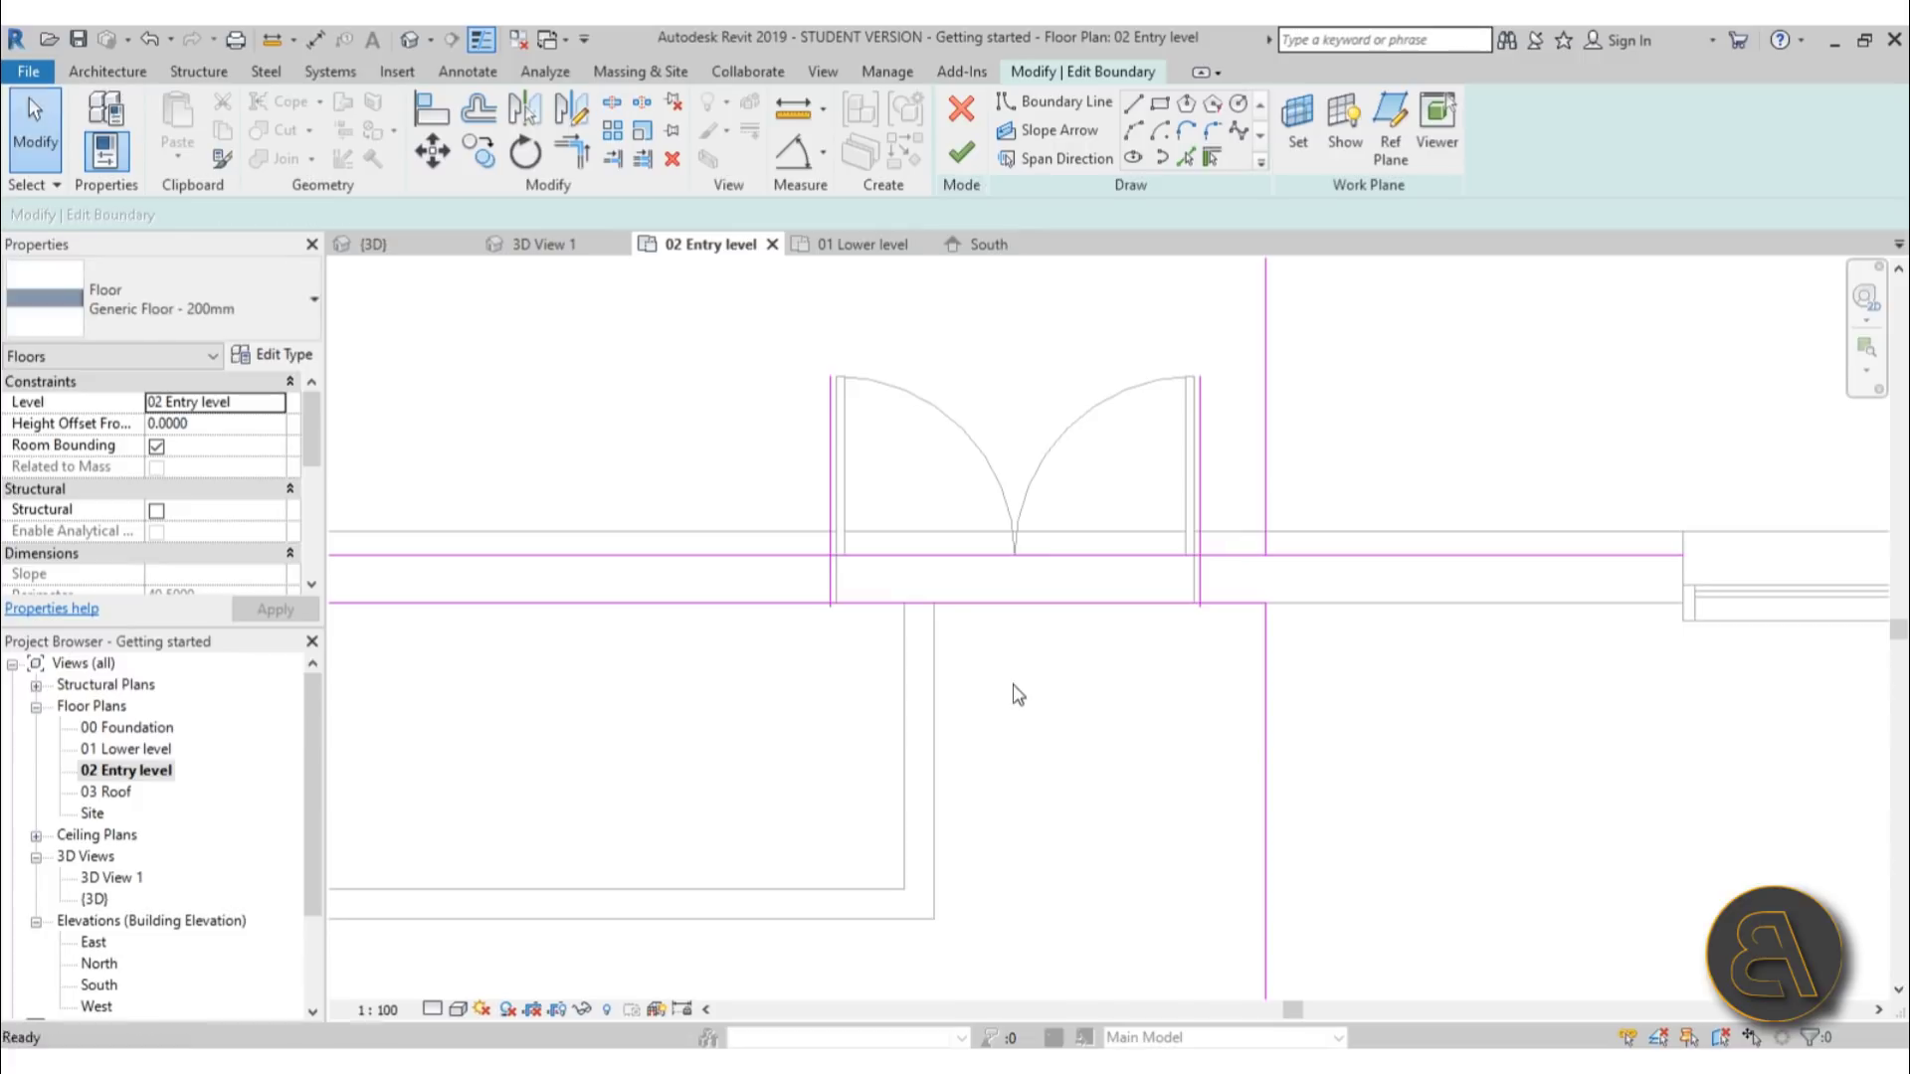
# Trim both split boundary lines west of the double door to corners with the west jamb line
pyautogui.click(564, 158)
pyautogui.click(822, 574)
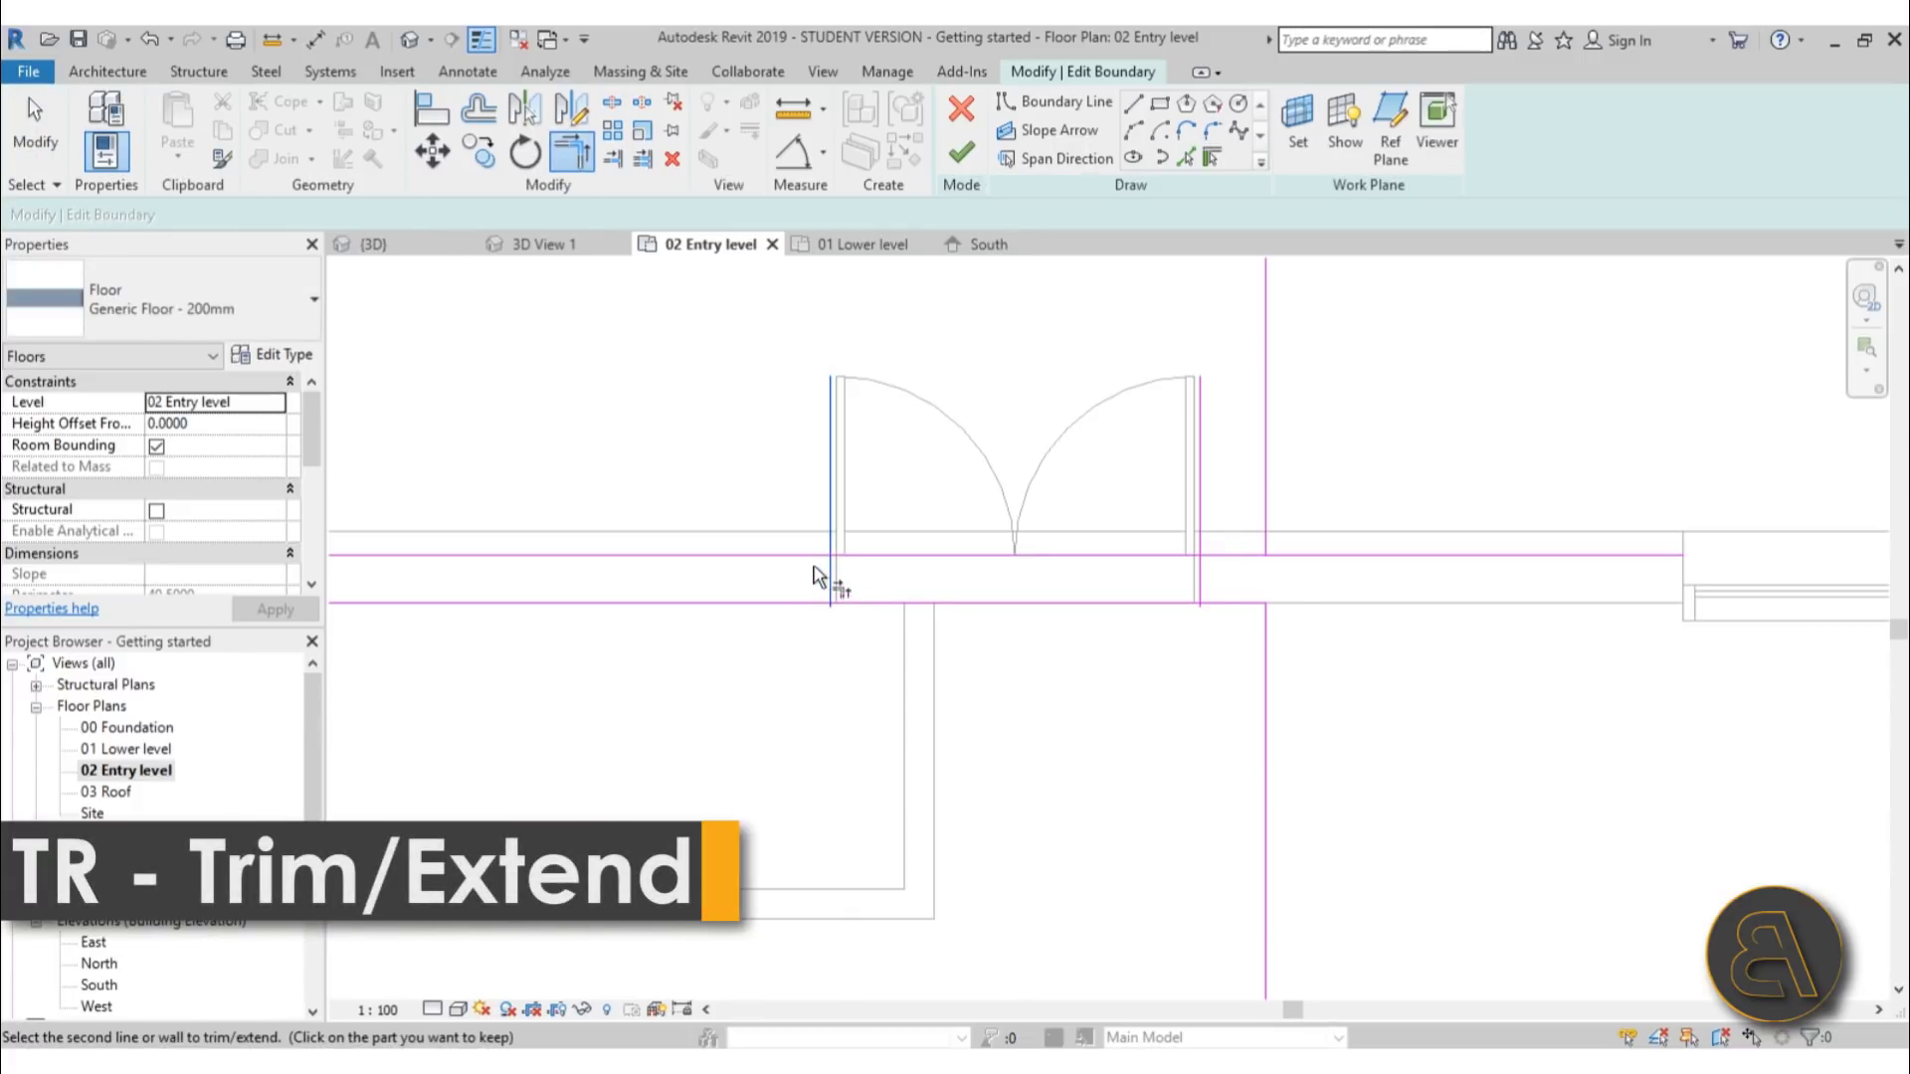
pyautogui.click(823, 568)
pyautogui.click(824, 589)
pyautogui.click(811, 603)
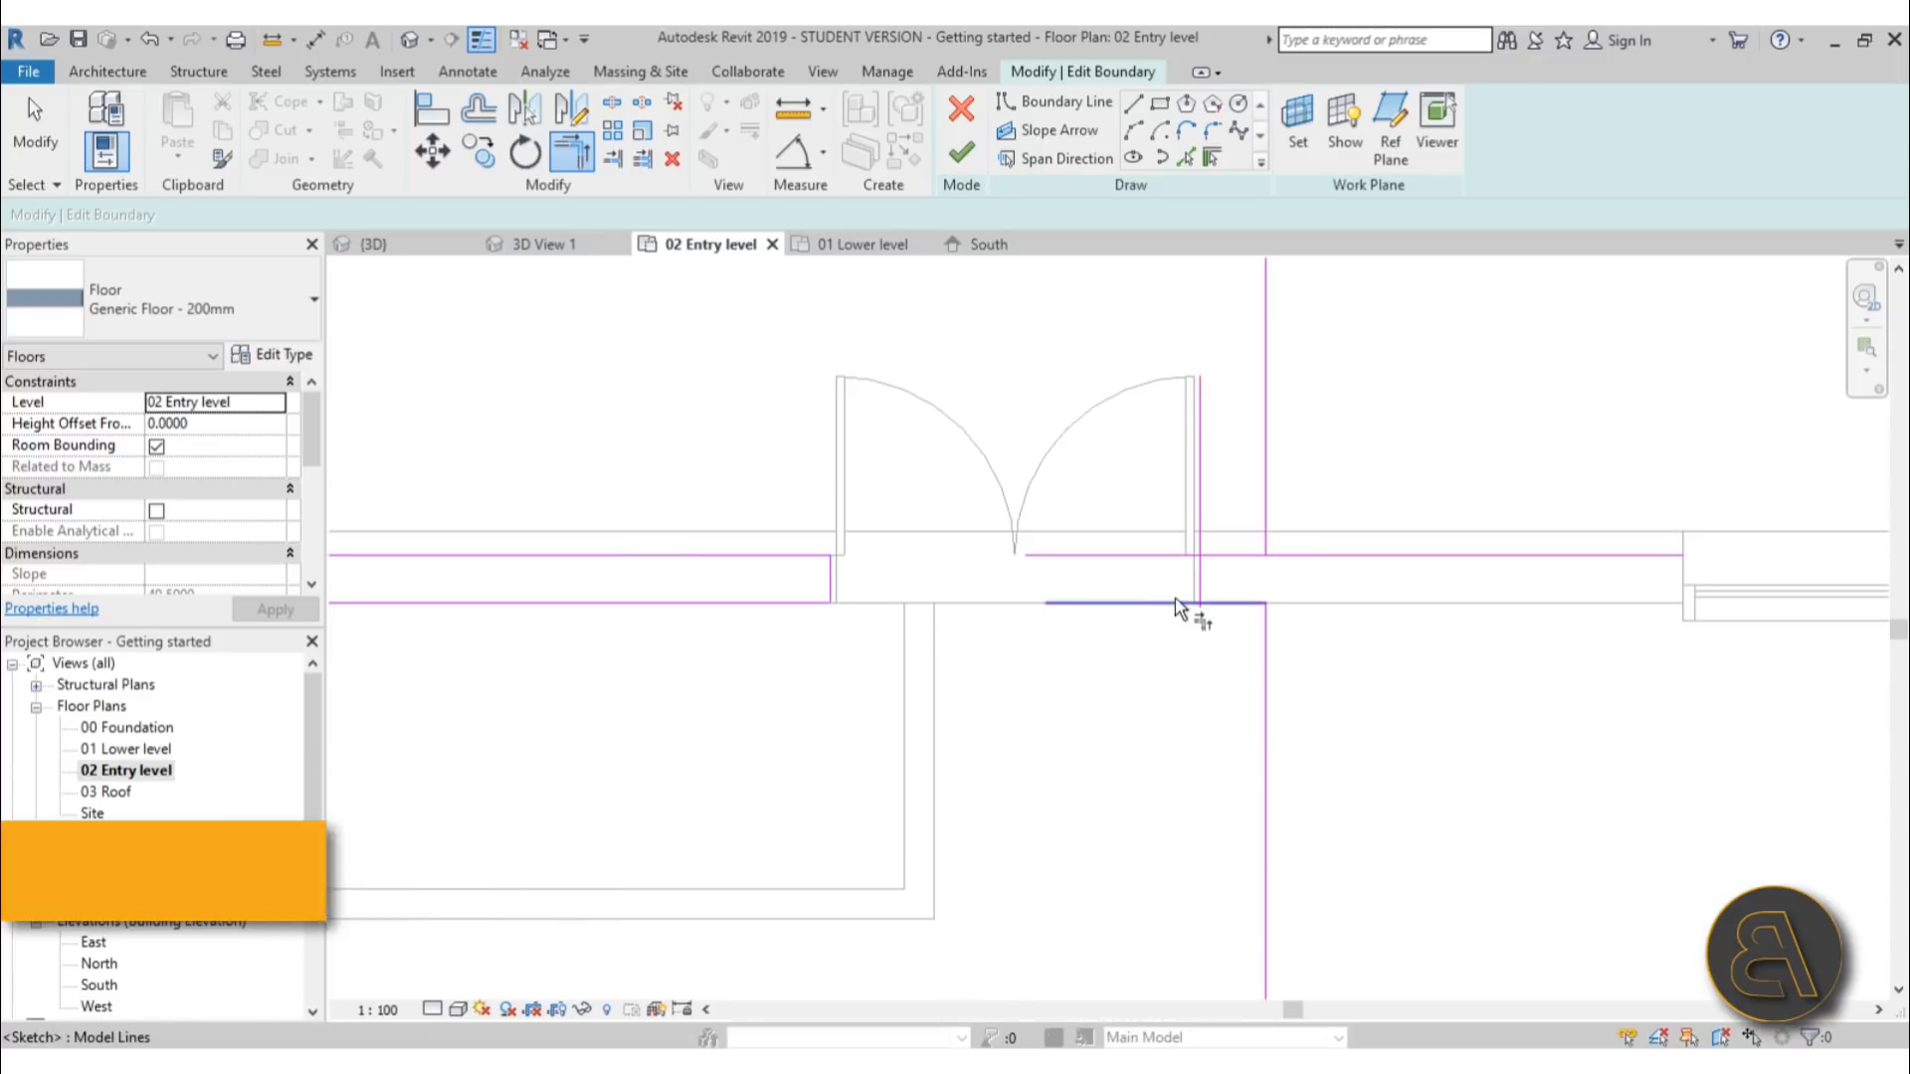
# Trim the boundary lines east of the double door to corners with the east jamb line and the terrace's east side line
pyautogui.click(1204, 581)
pyautogui.click(1224, 563)
pyautogui.click(1255, 557)
pyautogui.click(1268, 542)
pyautogui.scroll(-3, 1313, 577)
pyautogui.scroll(1, 1357, 601)
pyautogui.click(1369, 613)
pyautogui.click(1323, 517)
# Trim the terrace's west side line to corners with the slanted line and the boundary line along the north wall
pyautogui.scroll(-3, 1299, 547)
pyautogui.scroll(3, 994, 587)
pyautogui.click(778, 652)
pyautogui.click(809, 491)
pyautogui.click(768, 557)
pyautogui.click(823, 640)
# Finish the floor boundary edit without attaching walls to the floor's bottom, and open the default 3D view
pyautogui.scroll(-2, 771, 562)
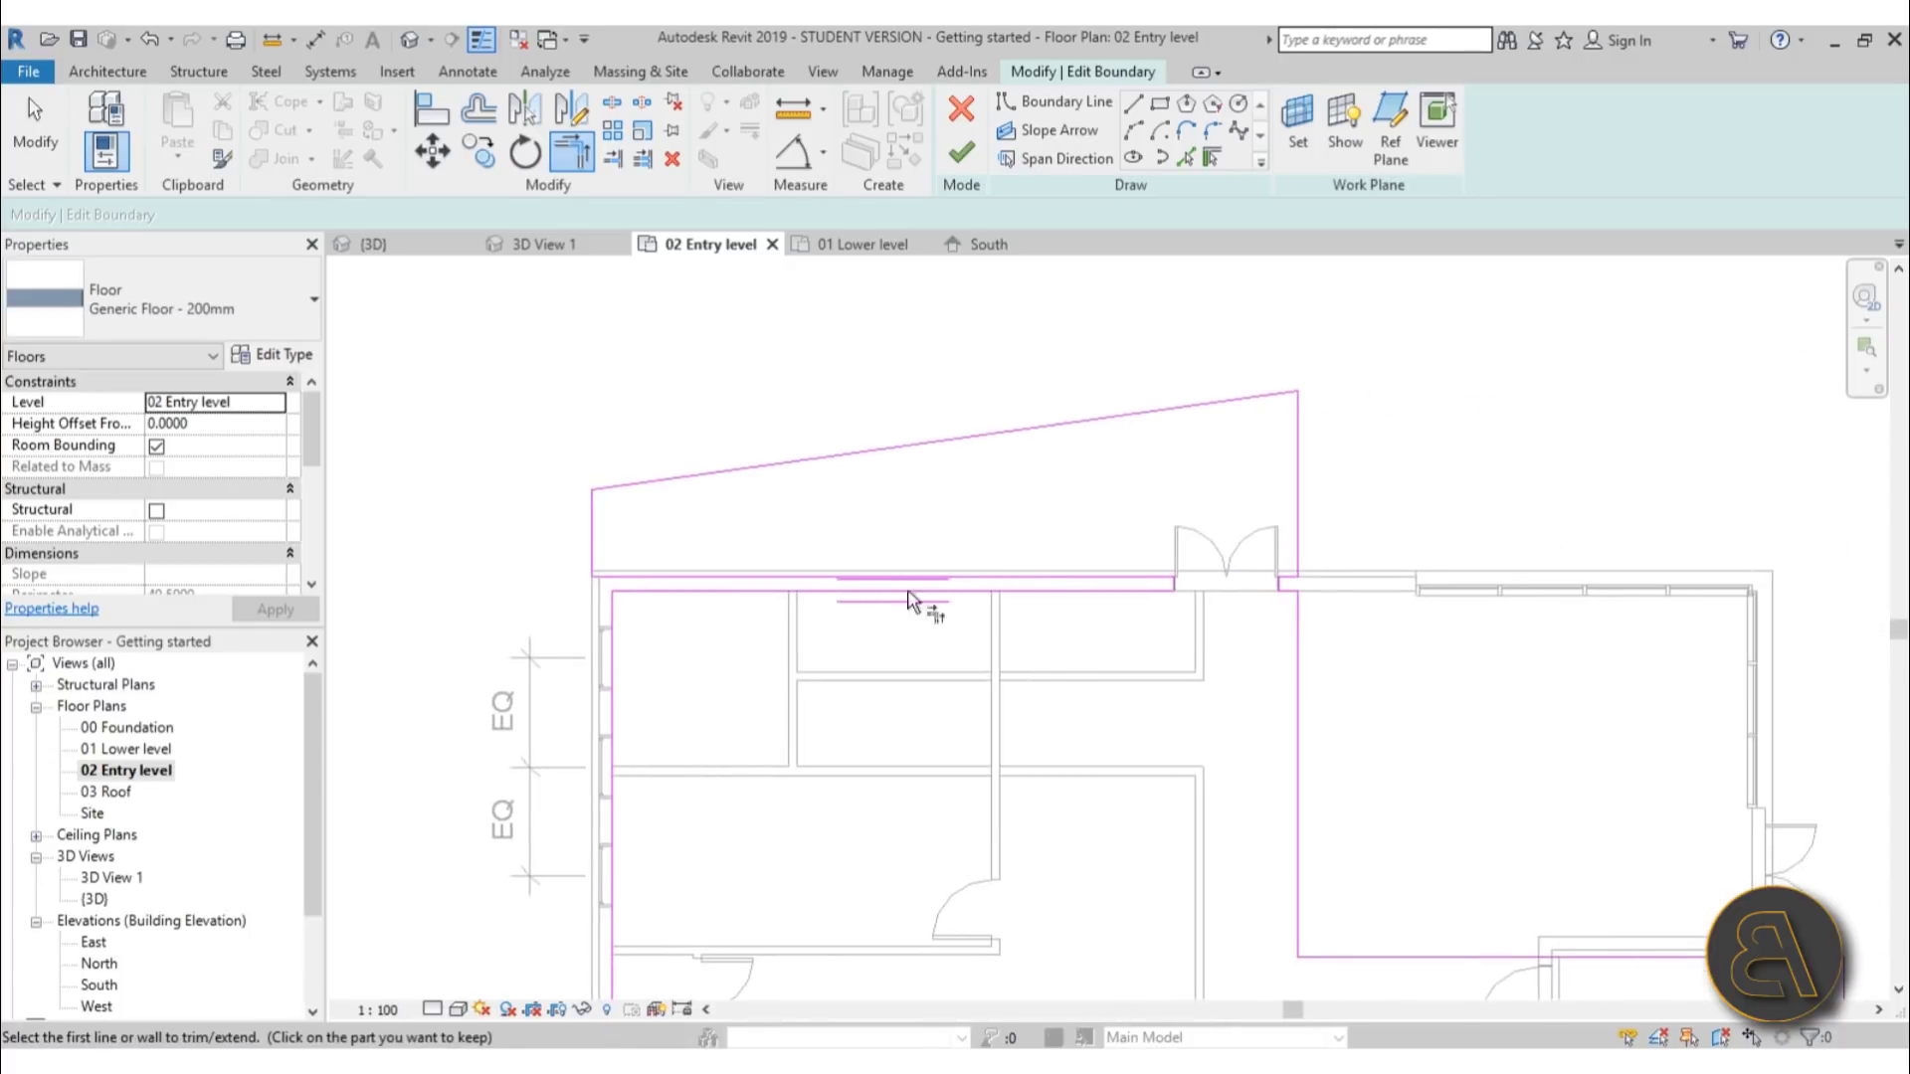
pyautogui.click(953, 159)
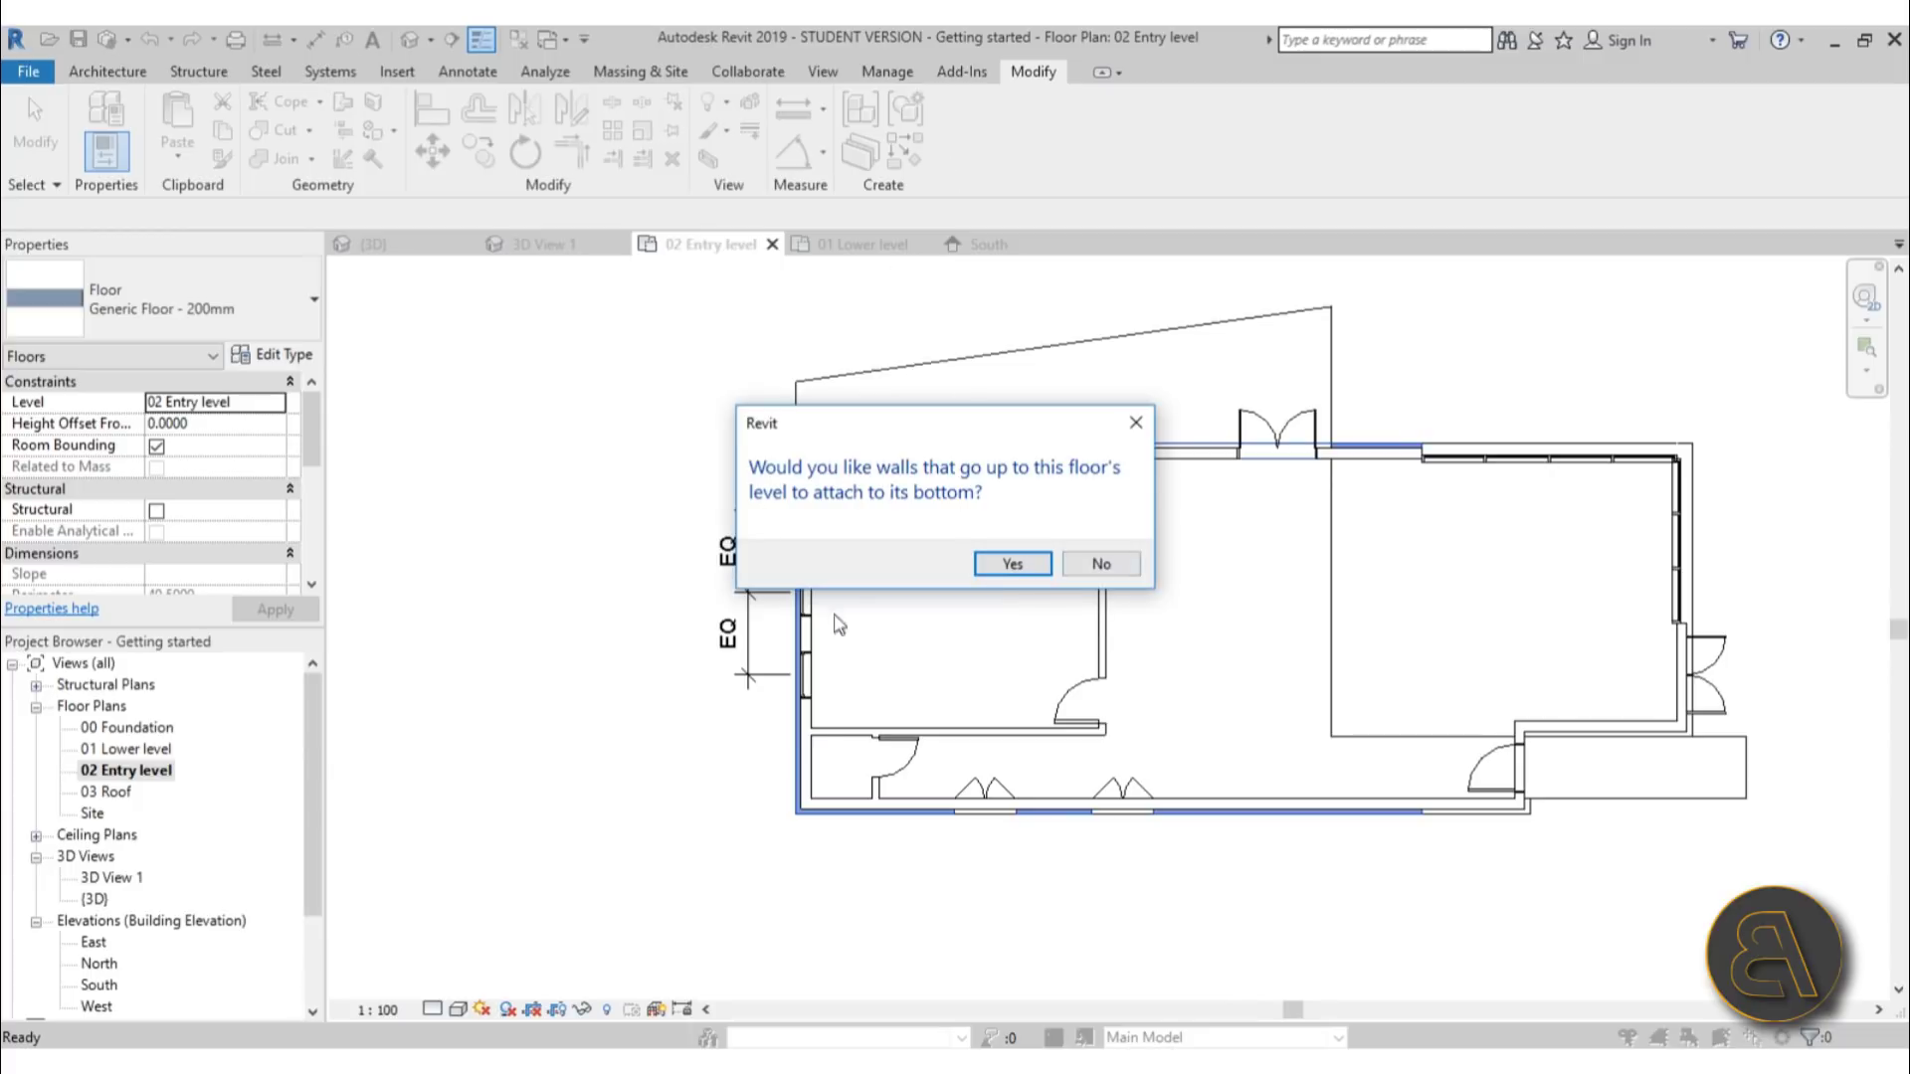
pyautogui.moveTo(916, 441); pyautogui.dragTo(888, 411)
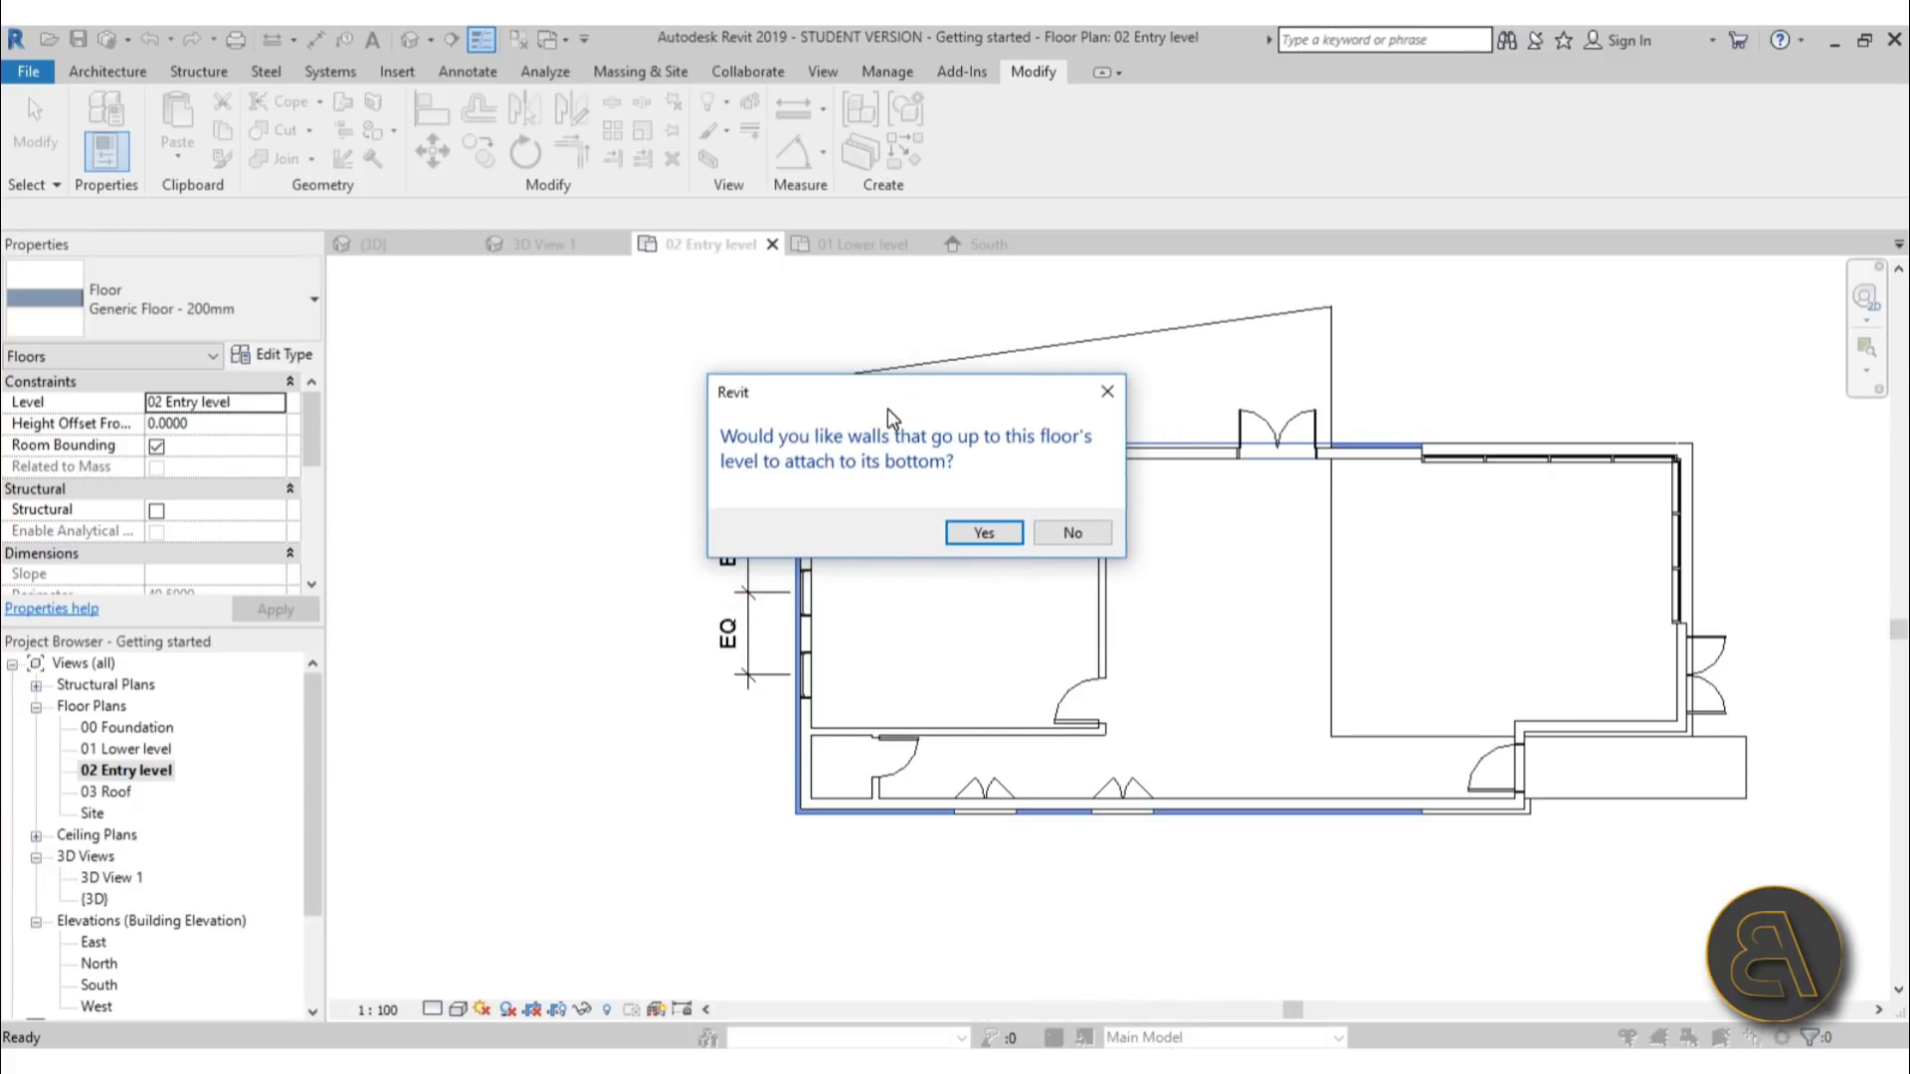
pyautogui.click(1072, 534)
pyautogui.scroll(2, 1364, 512)
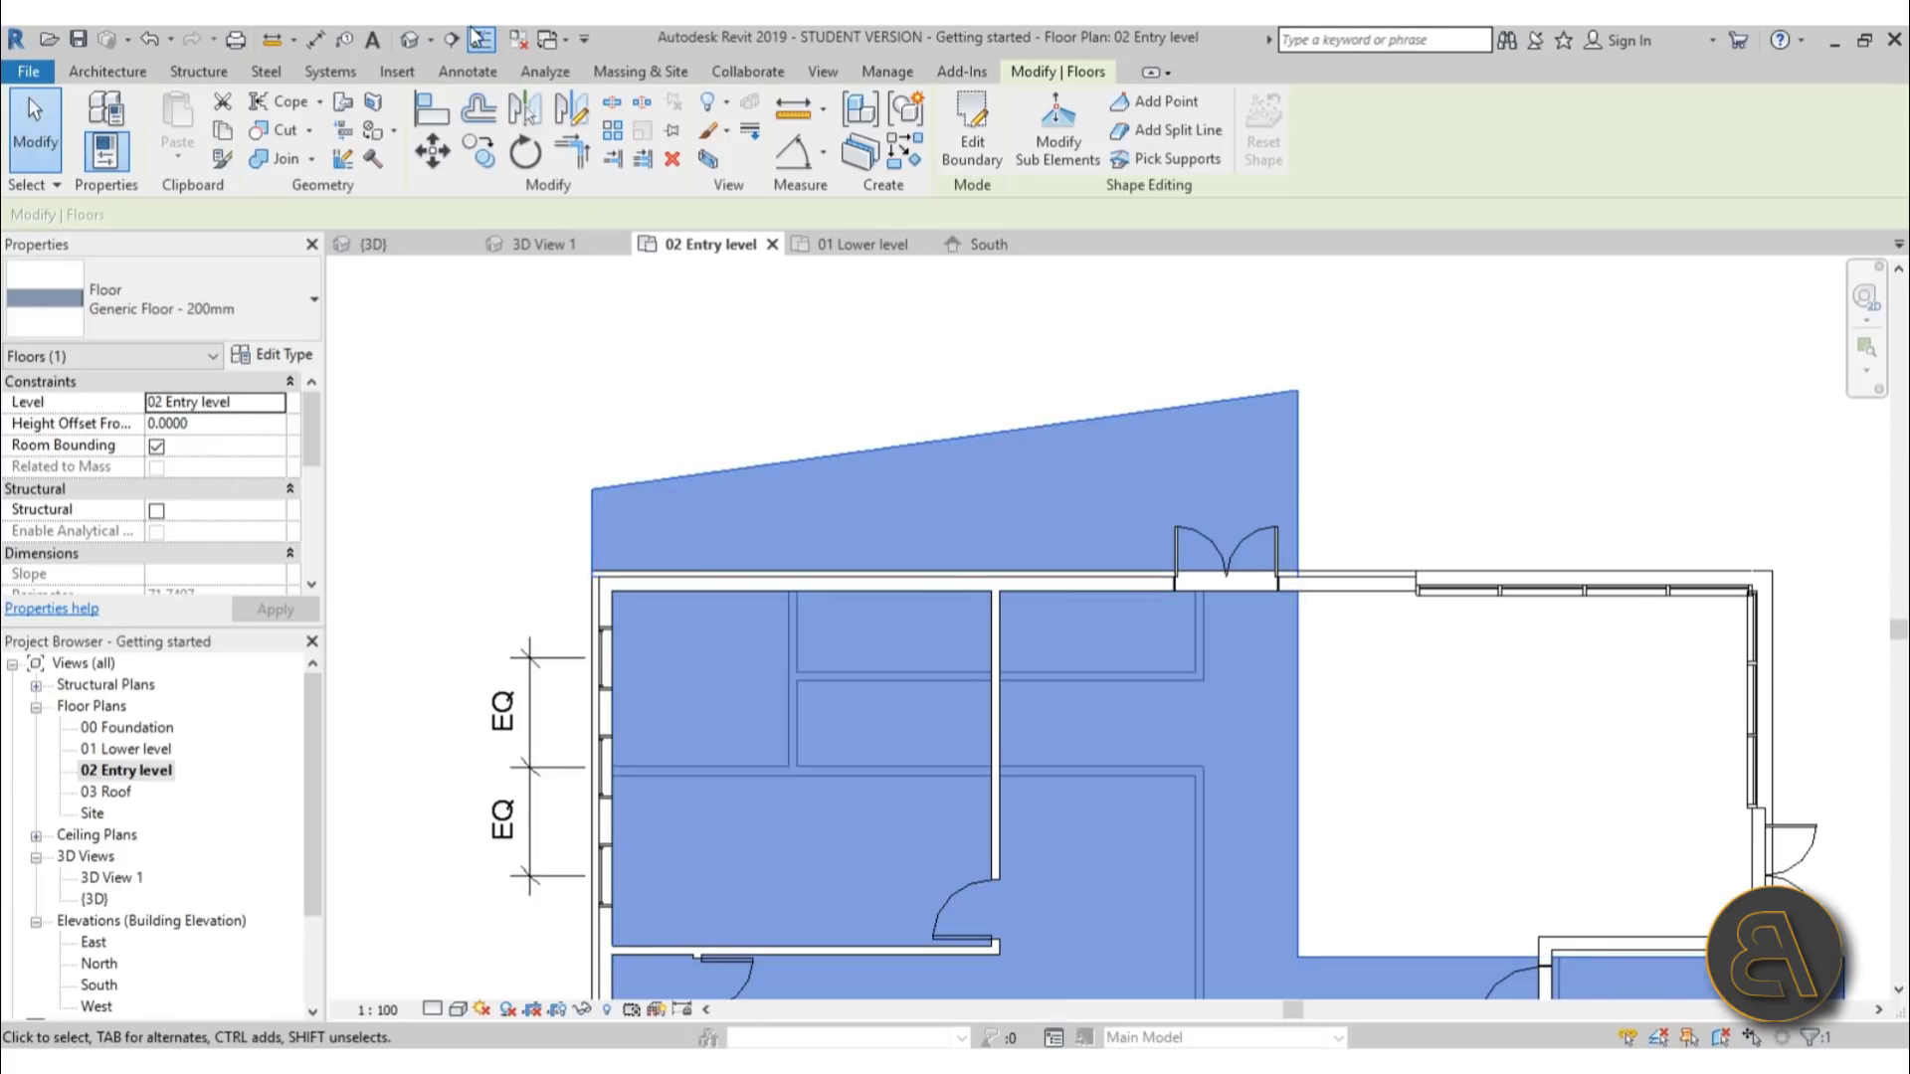
pyautogui.click(409, 40)
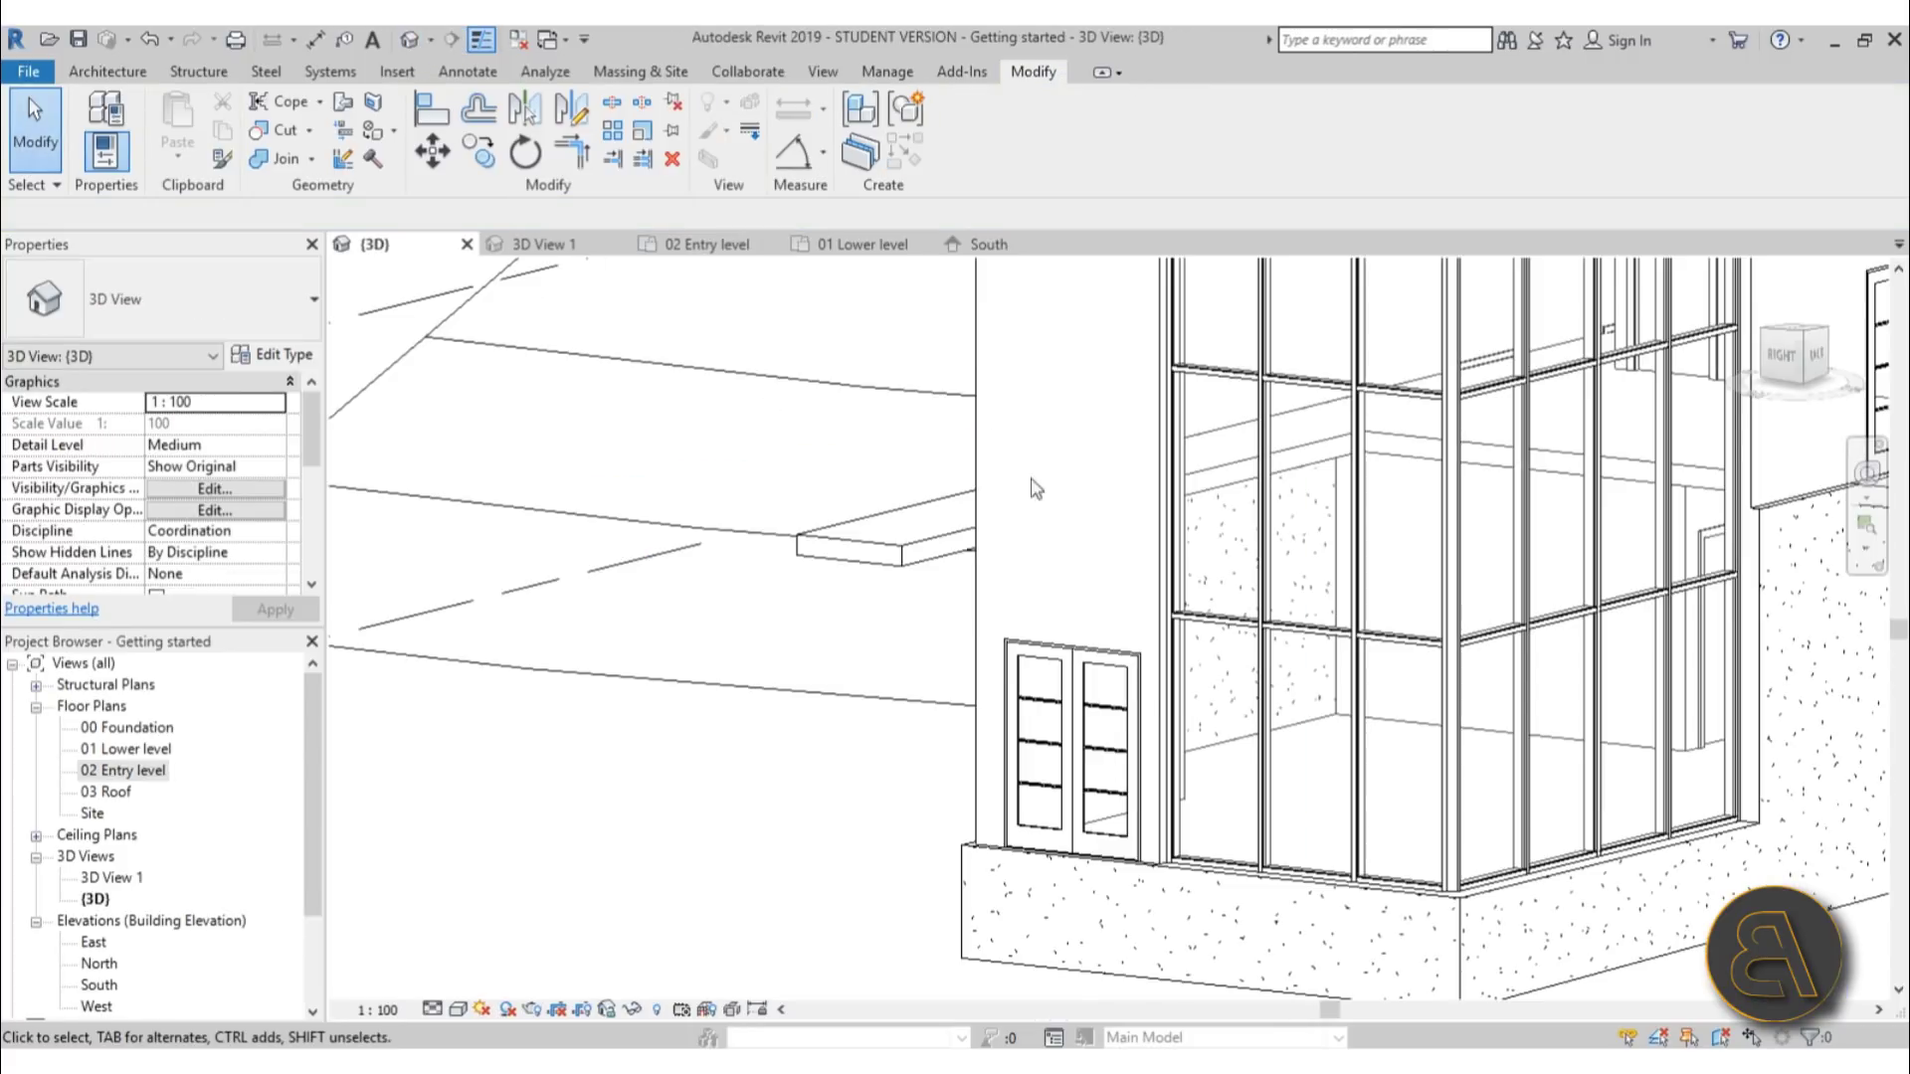
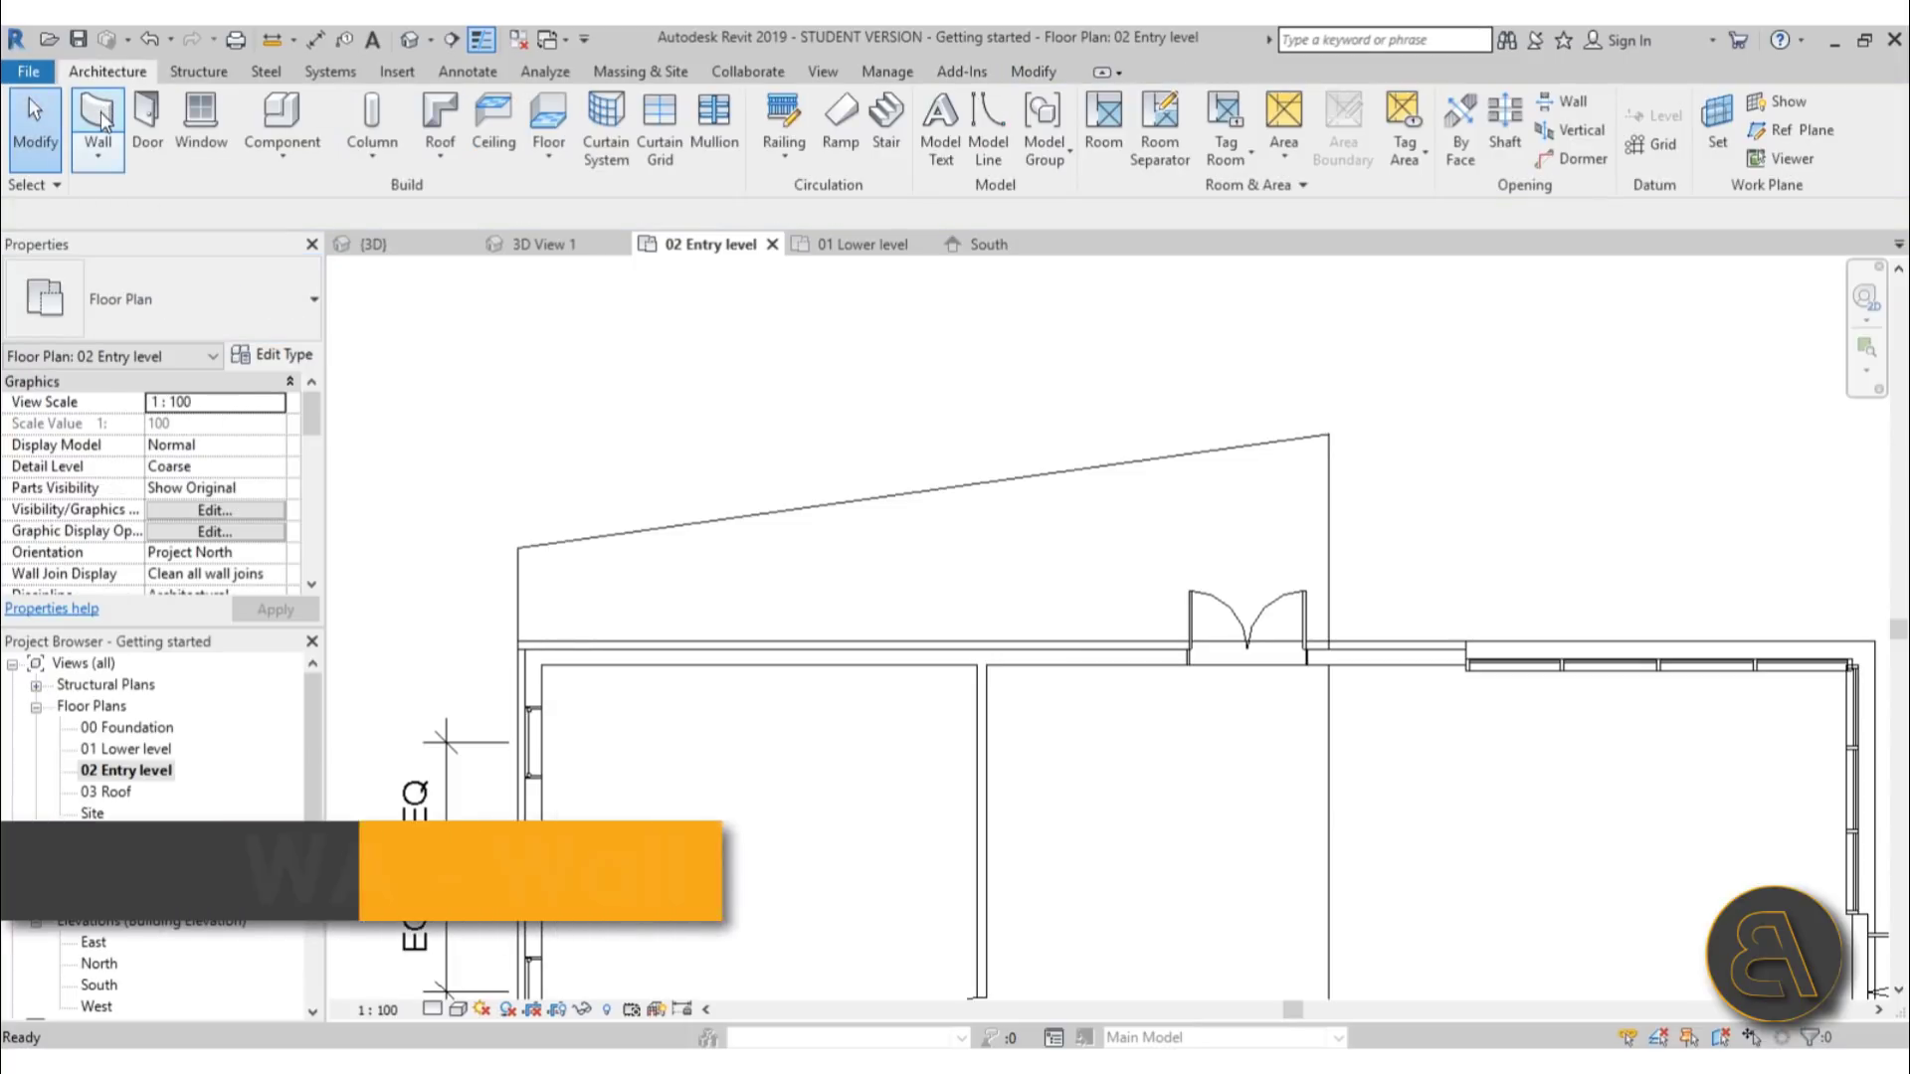
# Start a new wall of type Foundation - 300mm Concrete with its location line set to Finish Face: Interior
pyautogui.press('w')
pyautogui.press('a')
pyautogui.click(264, 328)
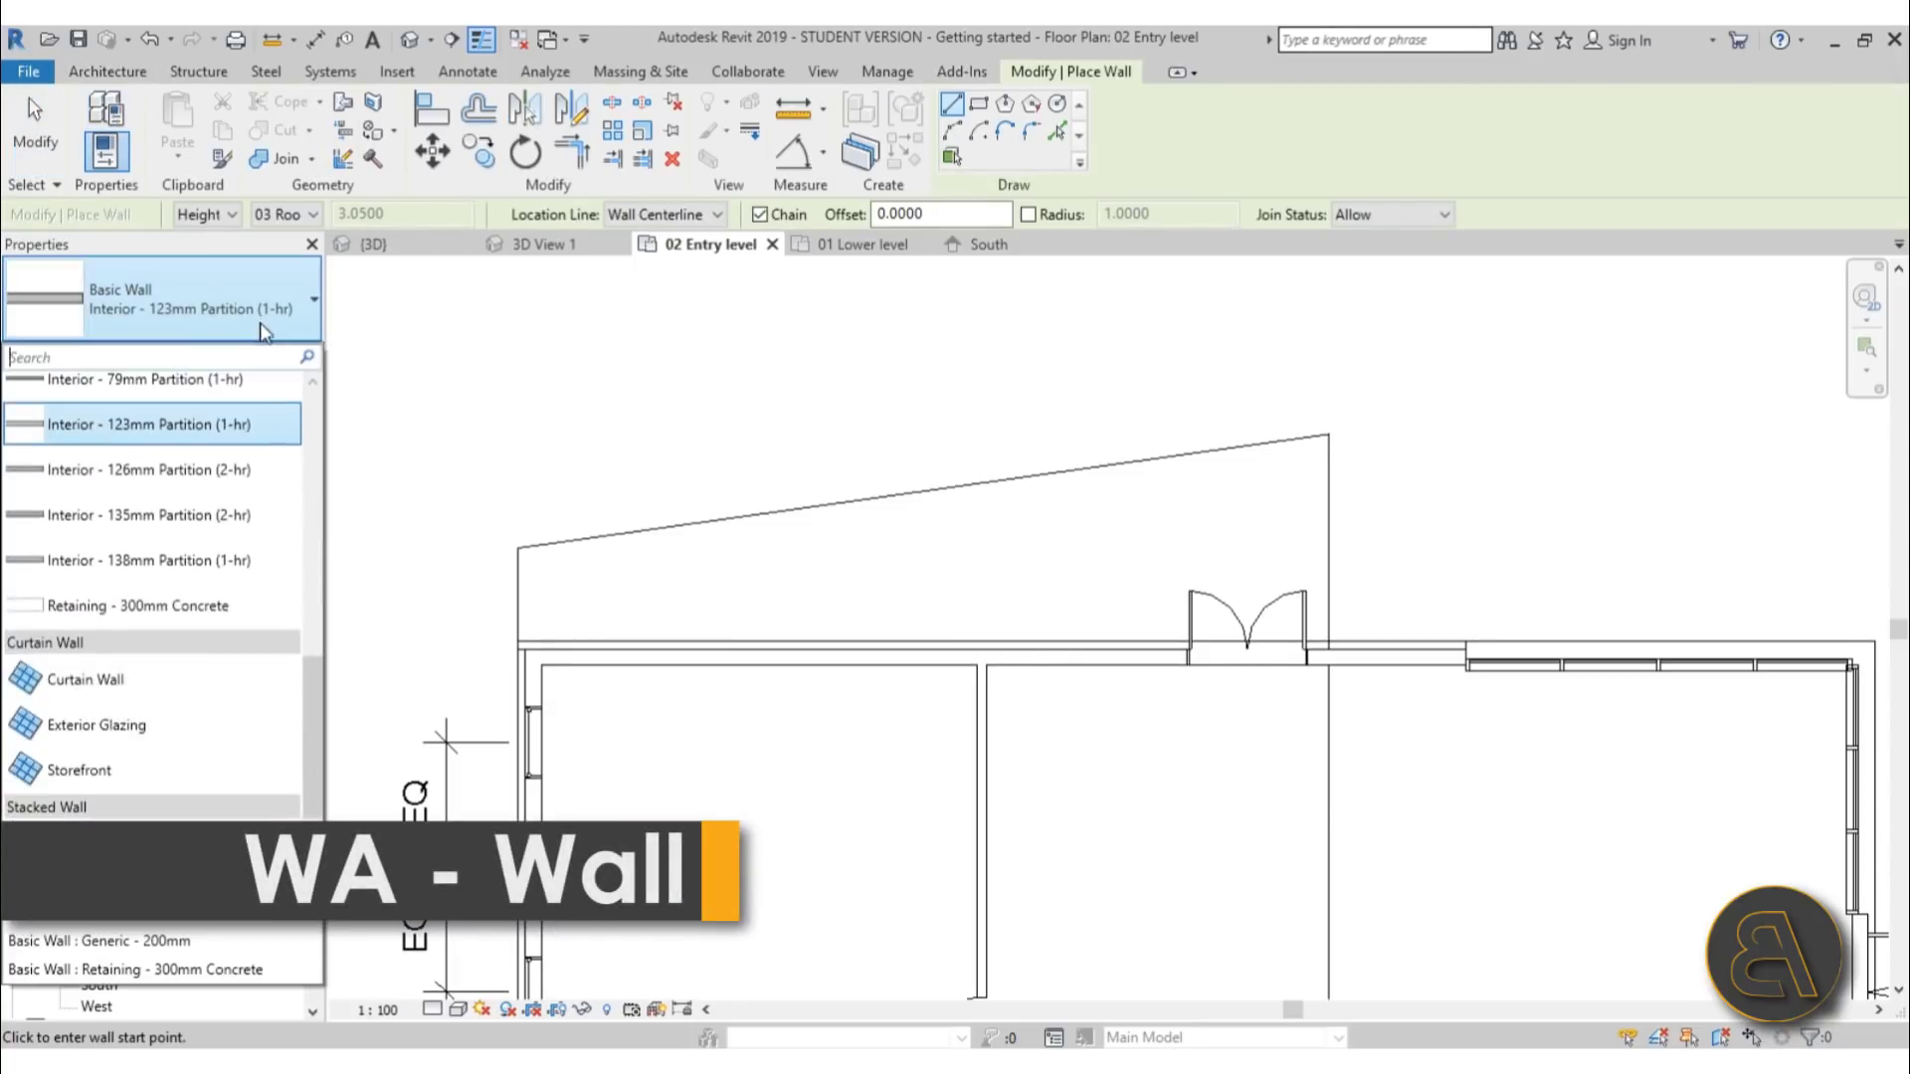
pyautogui.scroll(3, 175, 583)
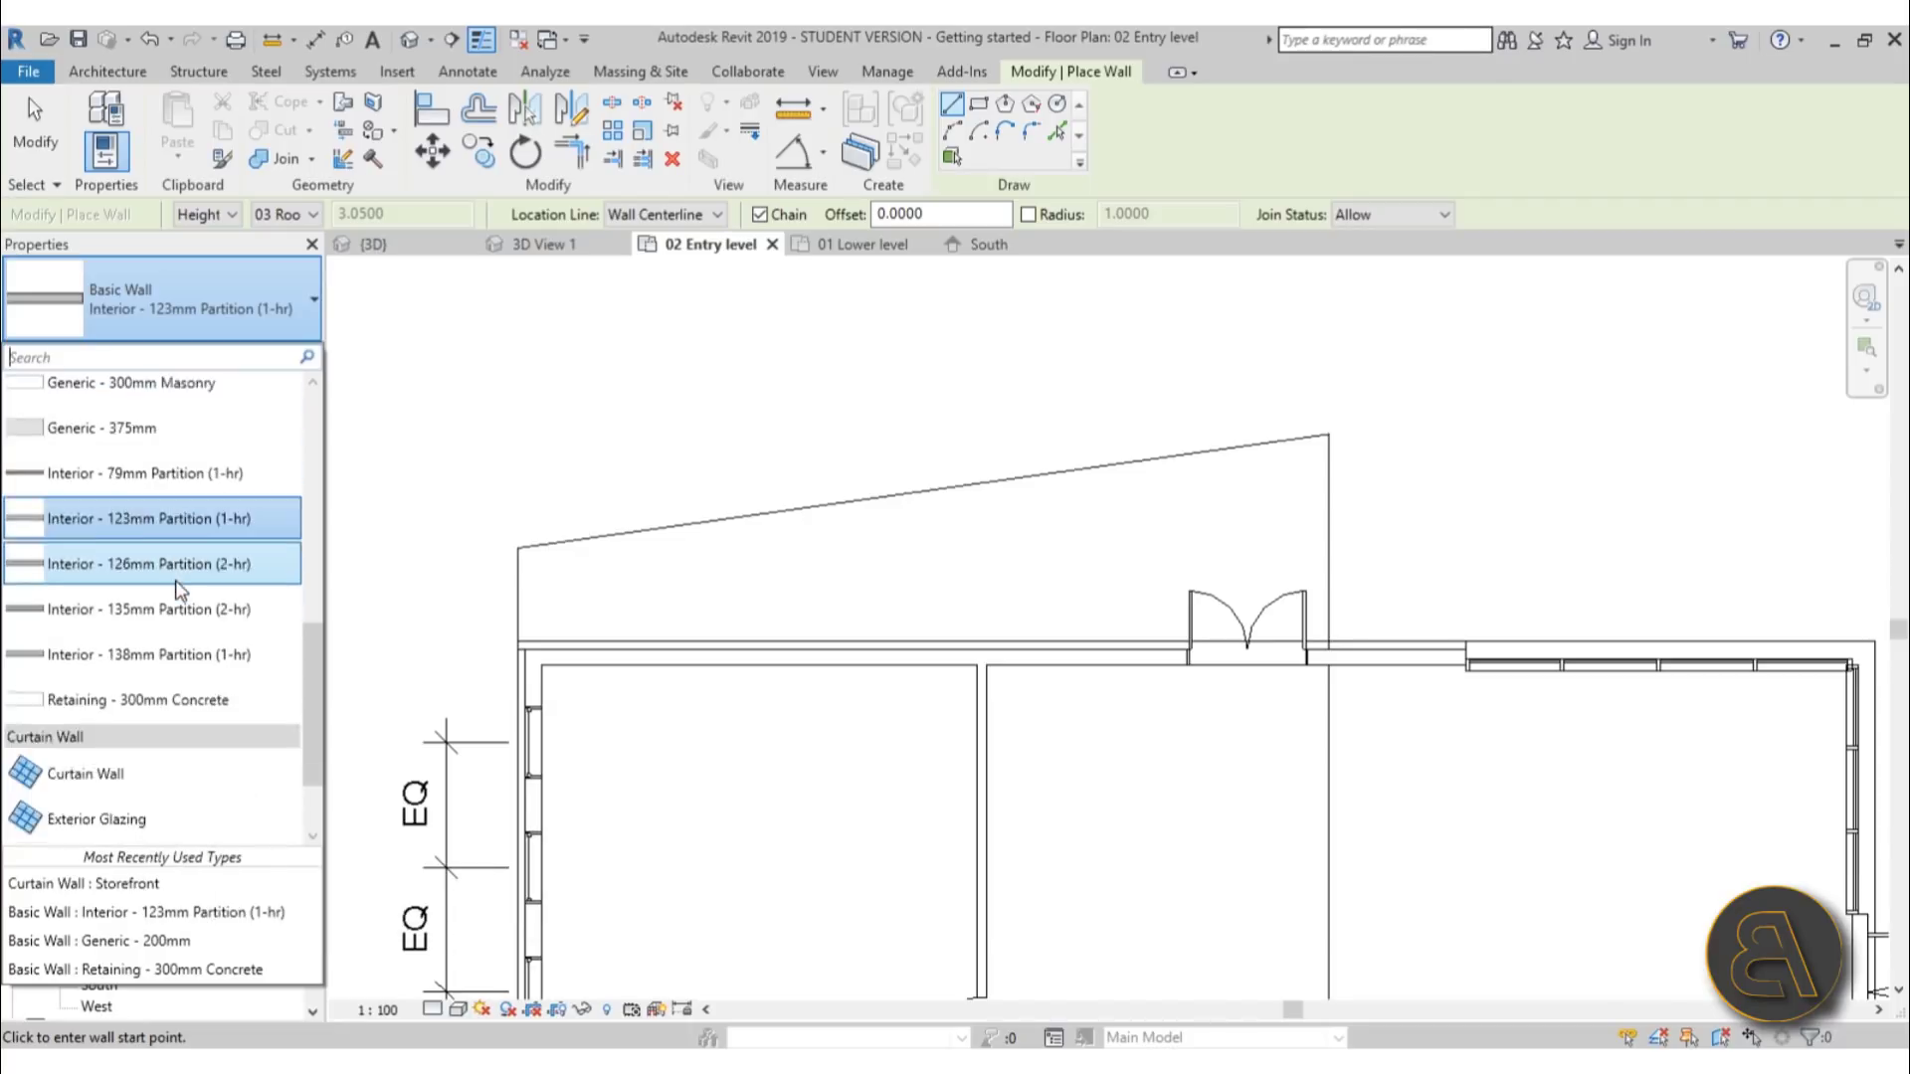
pyautogui.scroll(2, 181, 564)
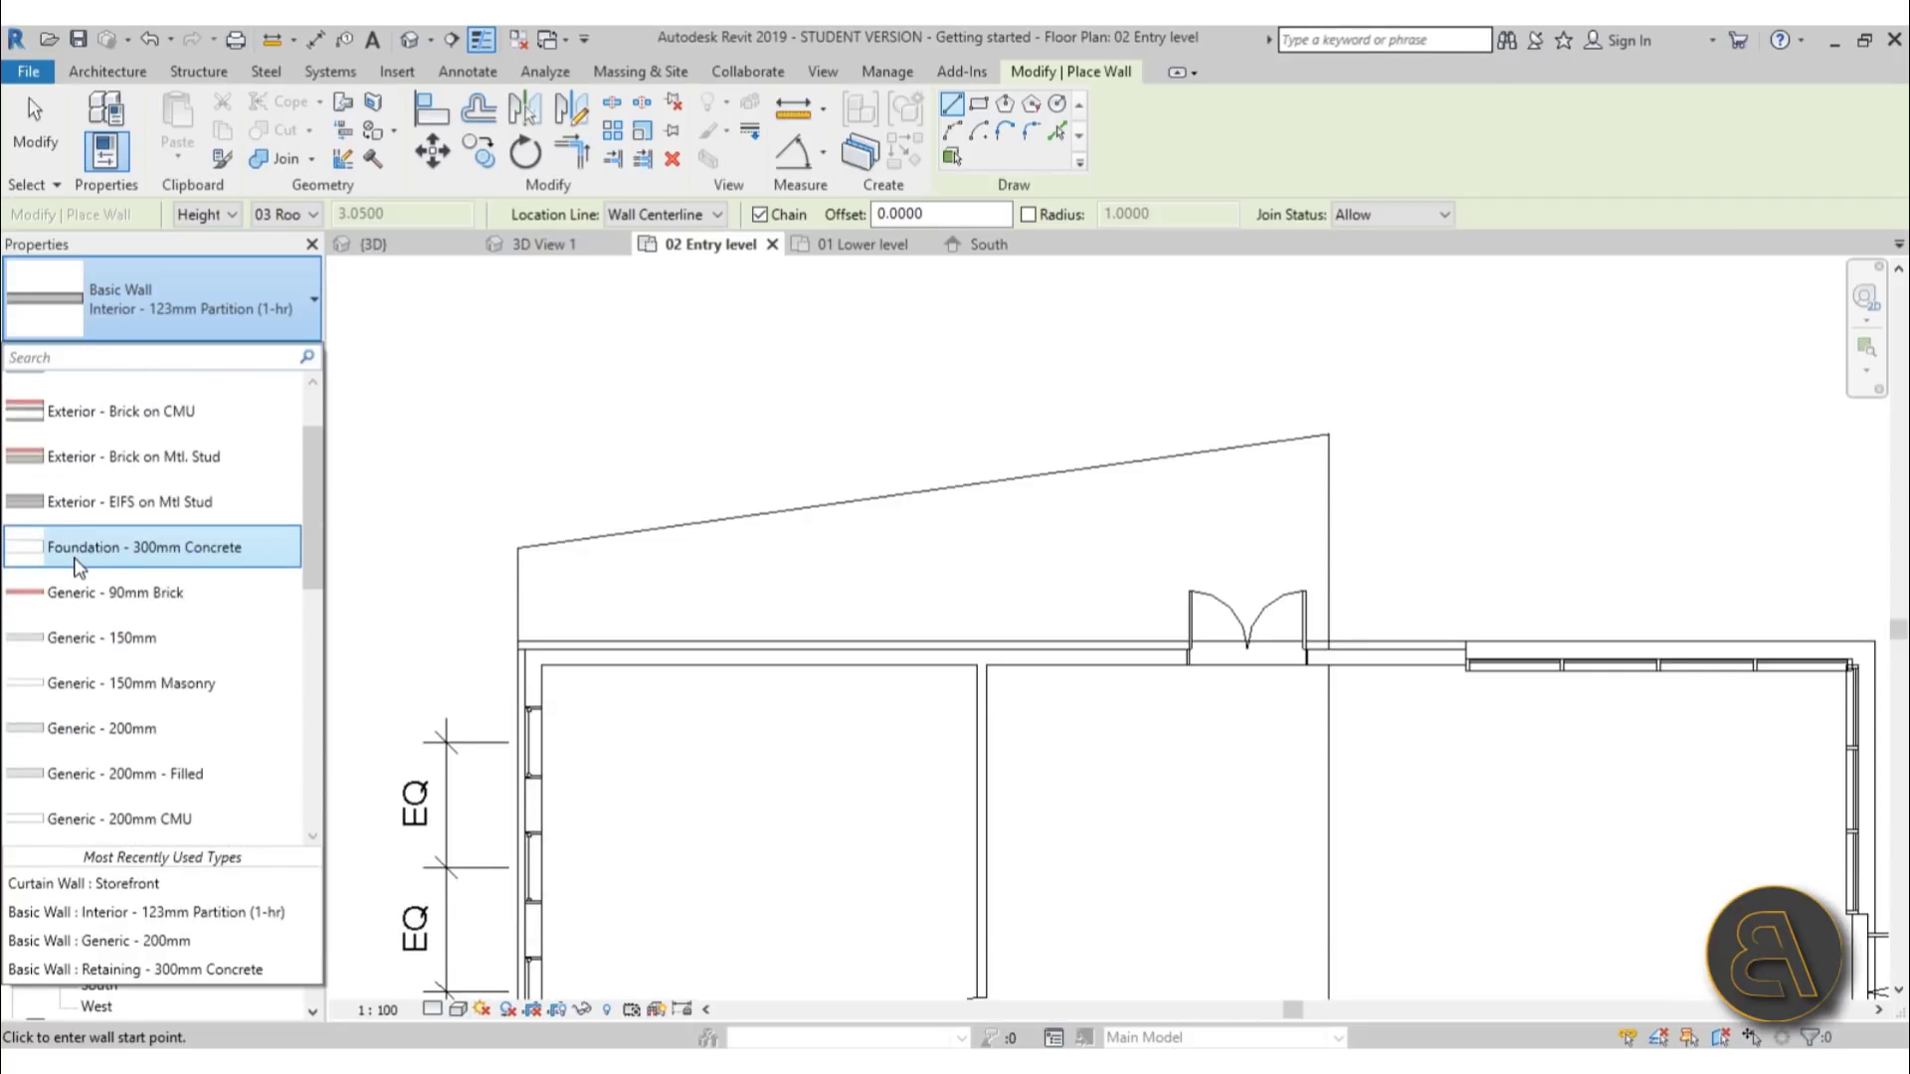
pyautogui.click(79, 548)
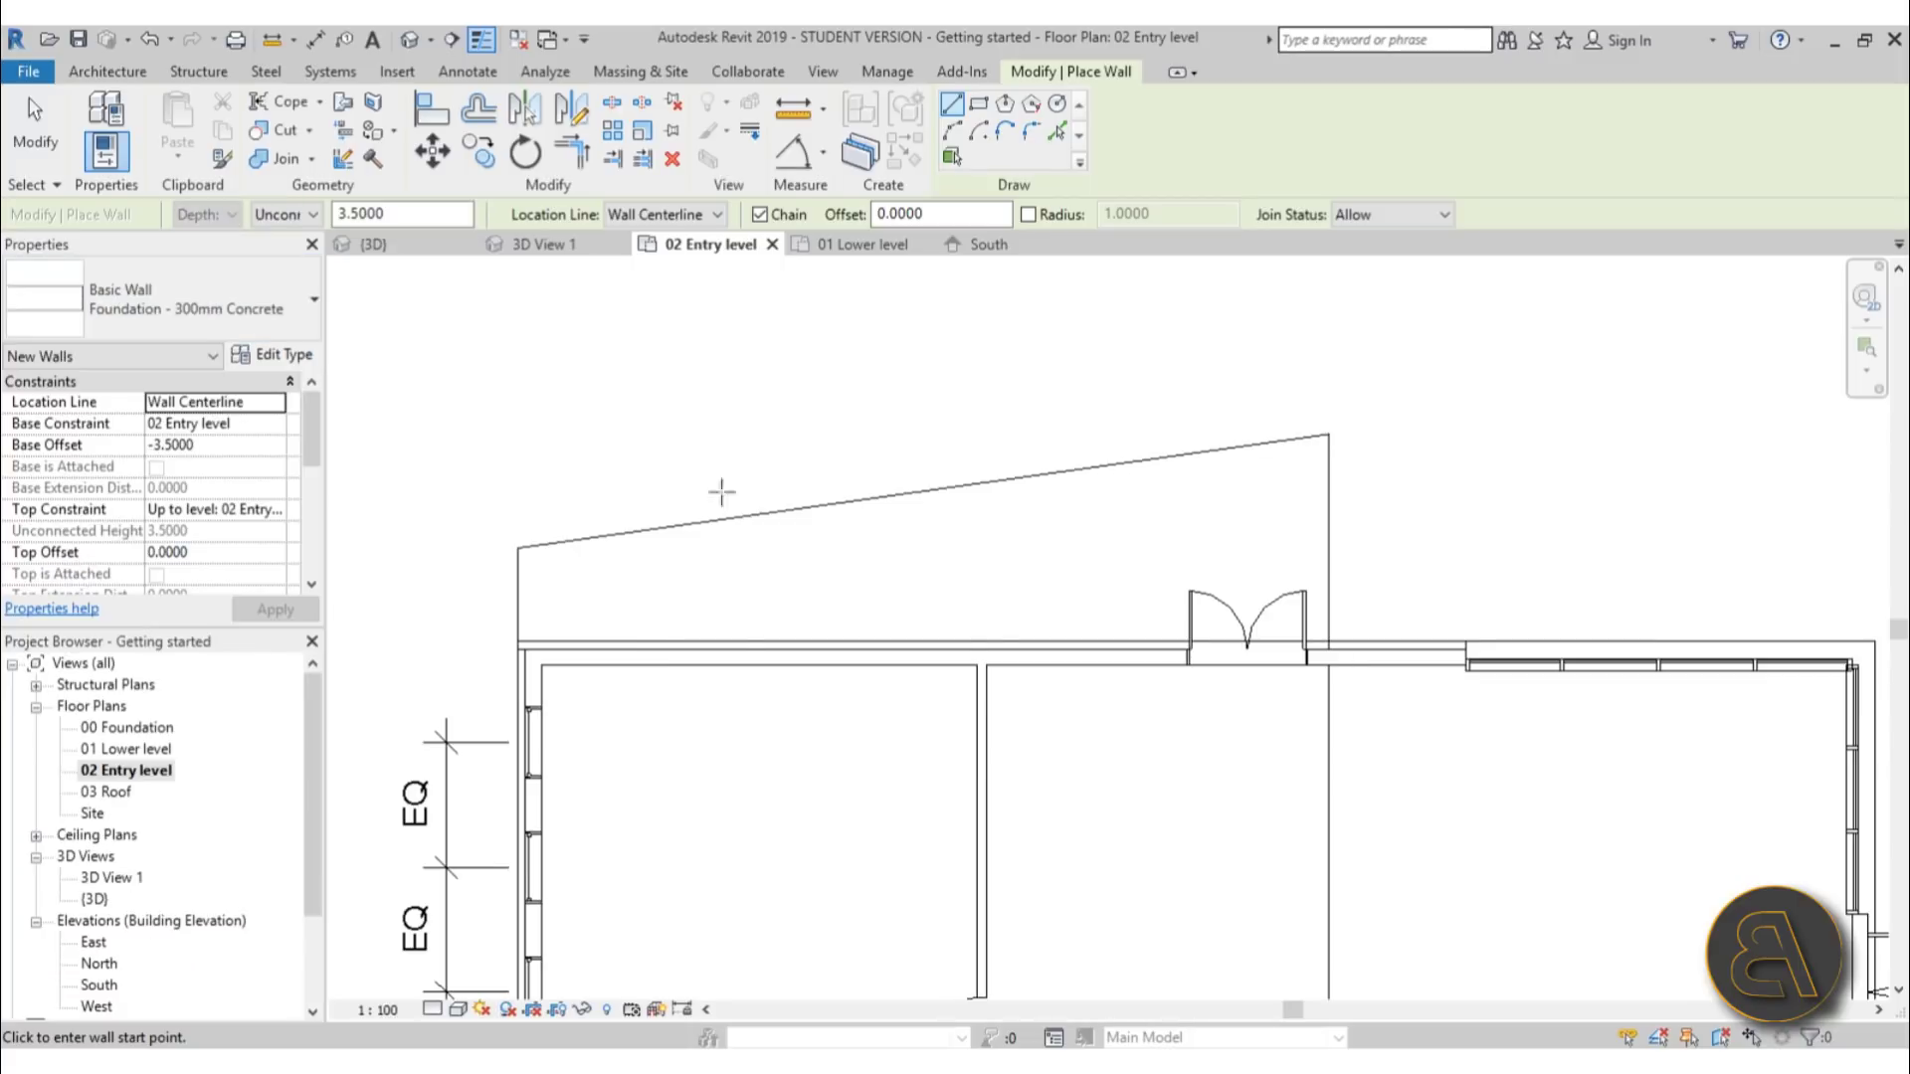
pyautogui.click(631, 218)
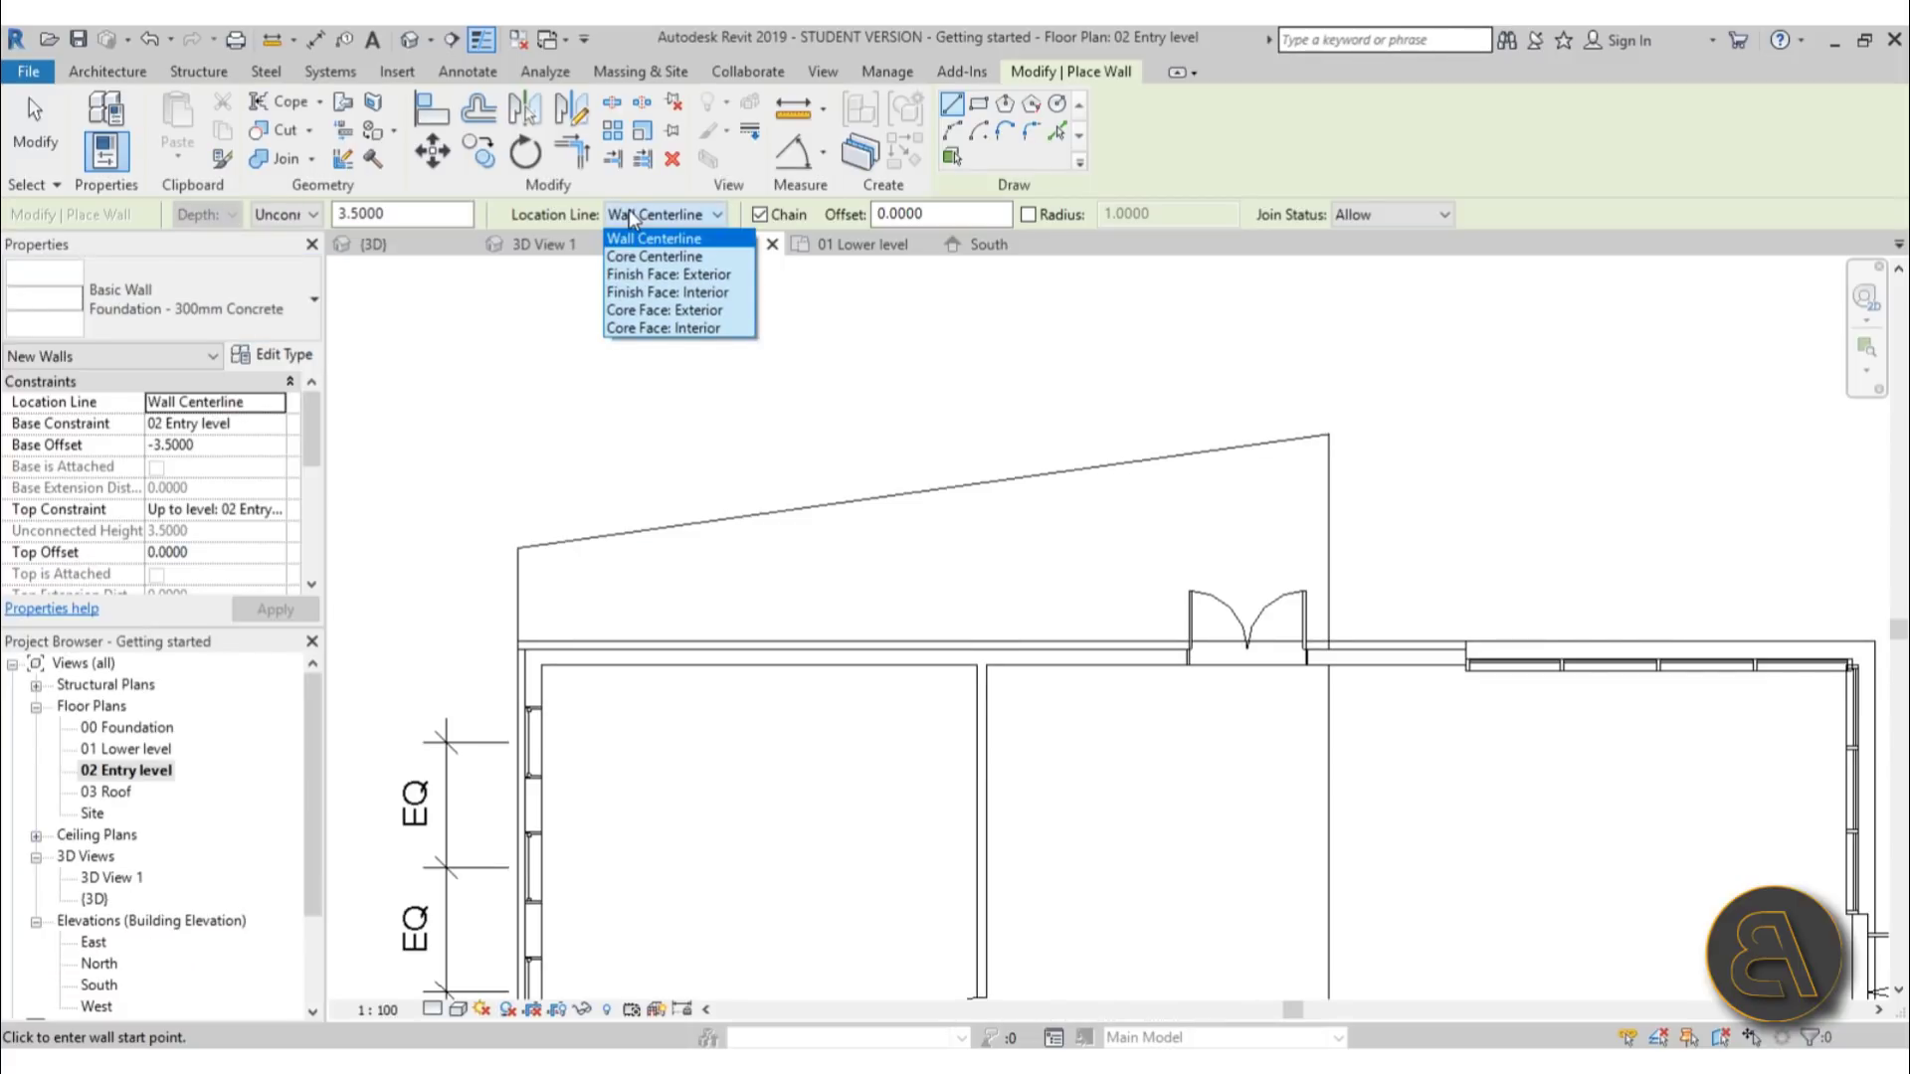
pyautogui.click(623, 293)
pyautogui.click(288, 215)
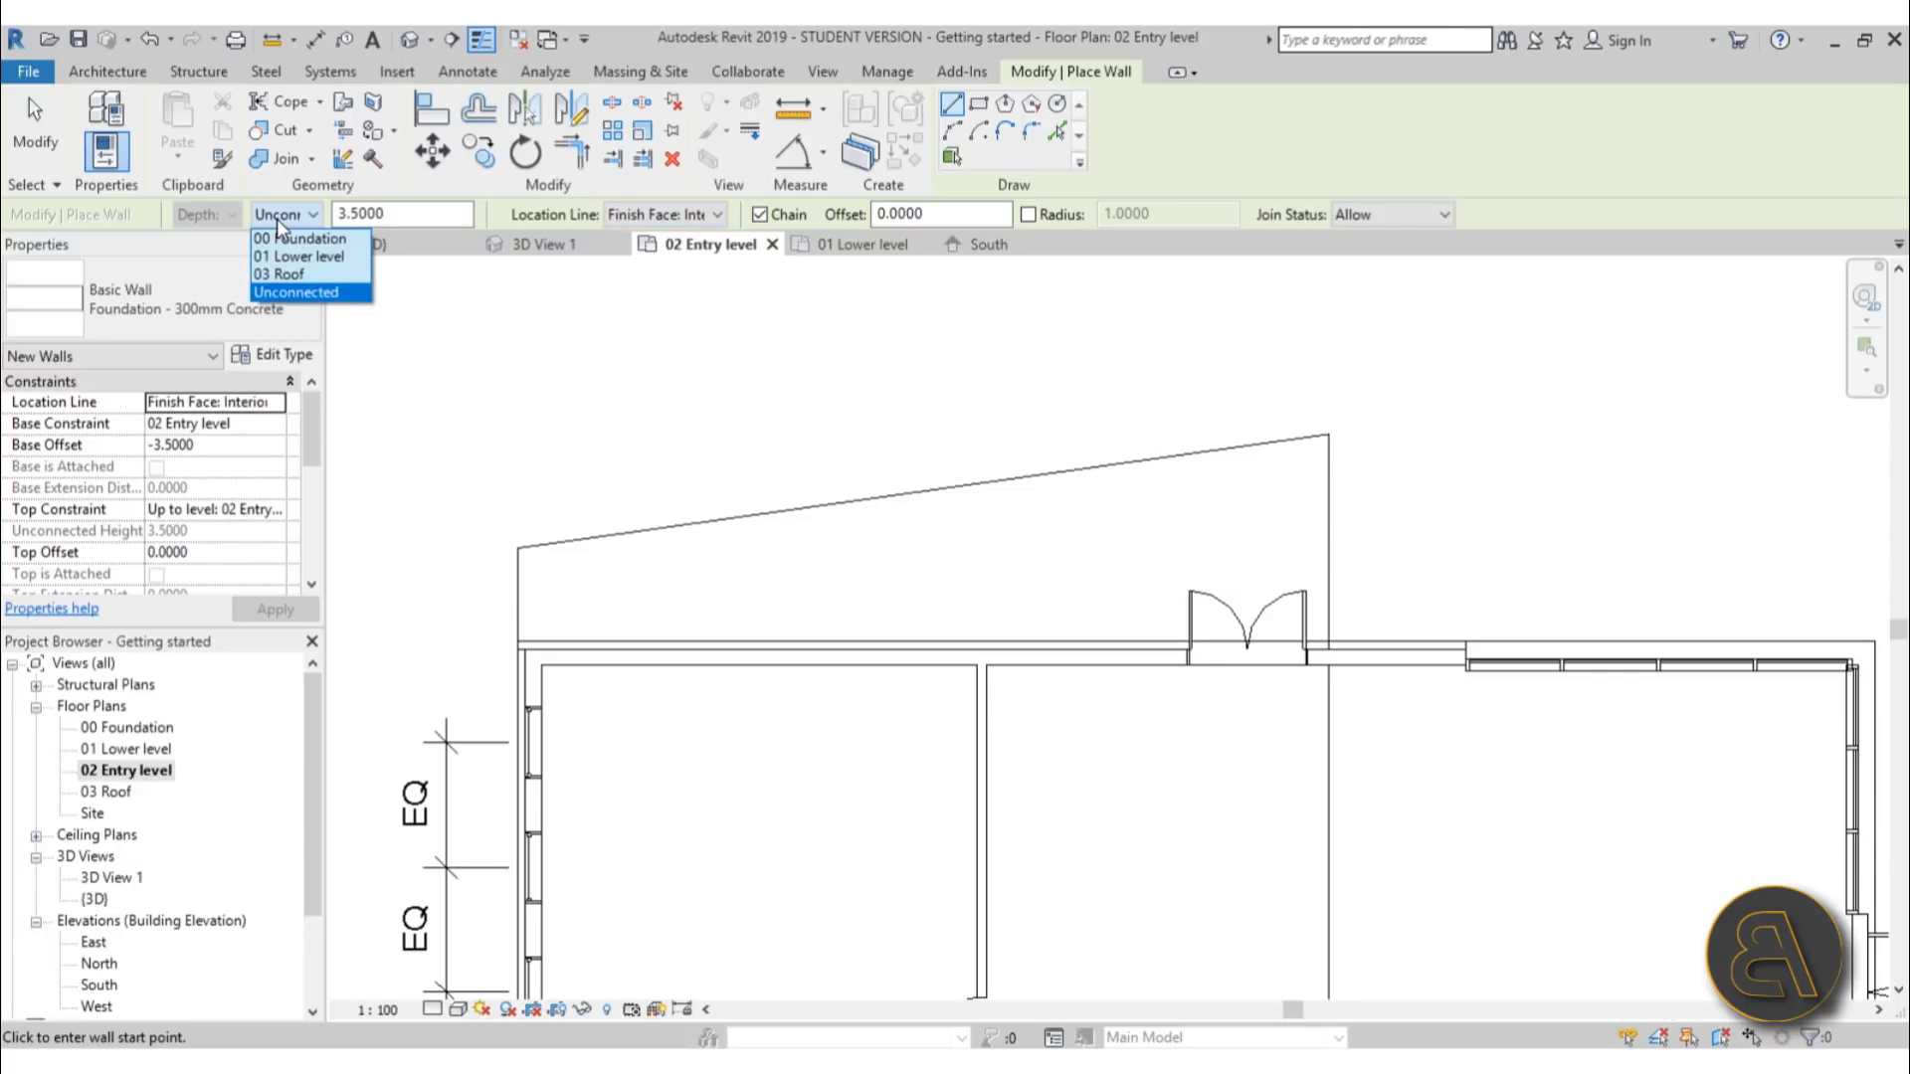
pyautogui.click(286, 215)
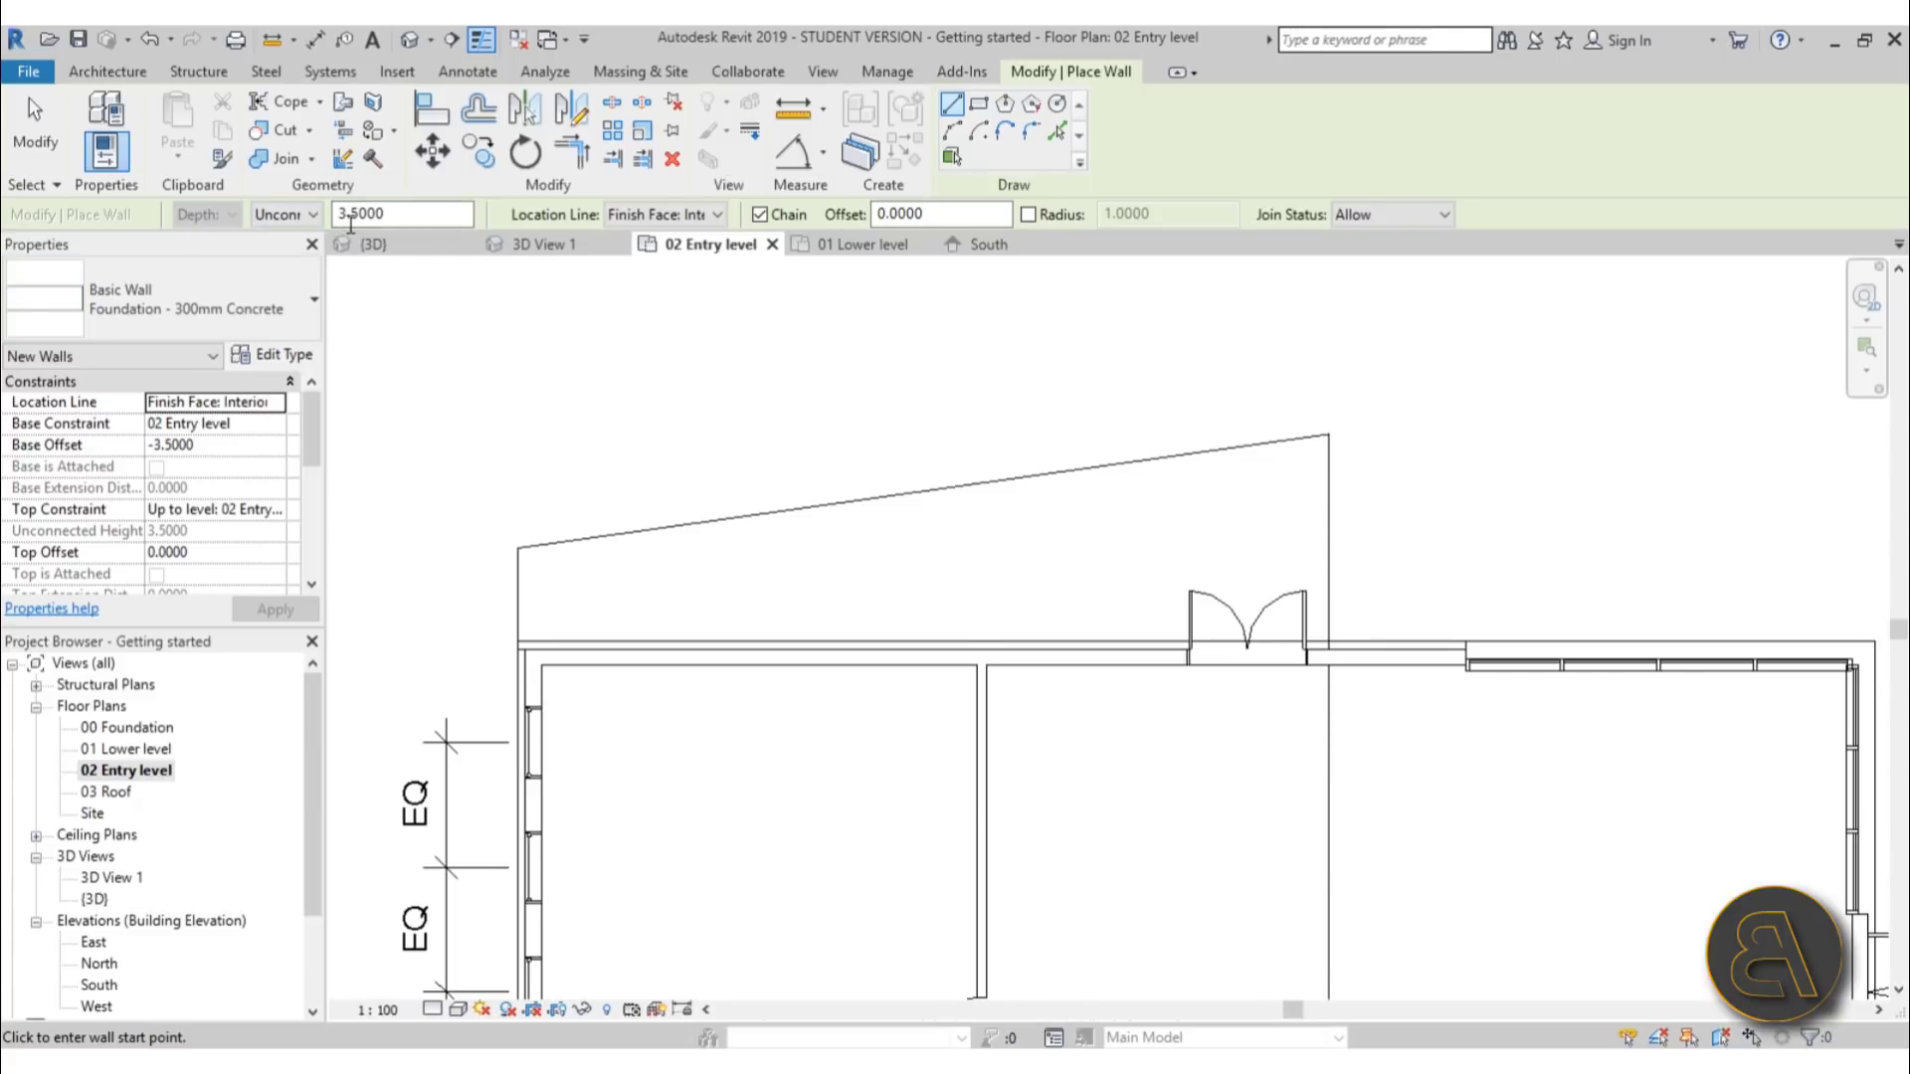
# Draw one wall segment about 4.1 m long along the middle of the terrace's slanted outer edge
pyautogui.click(833, 503)
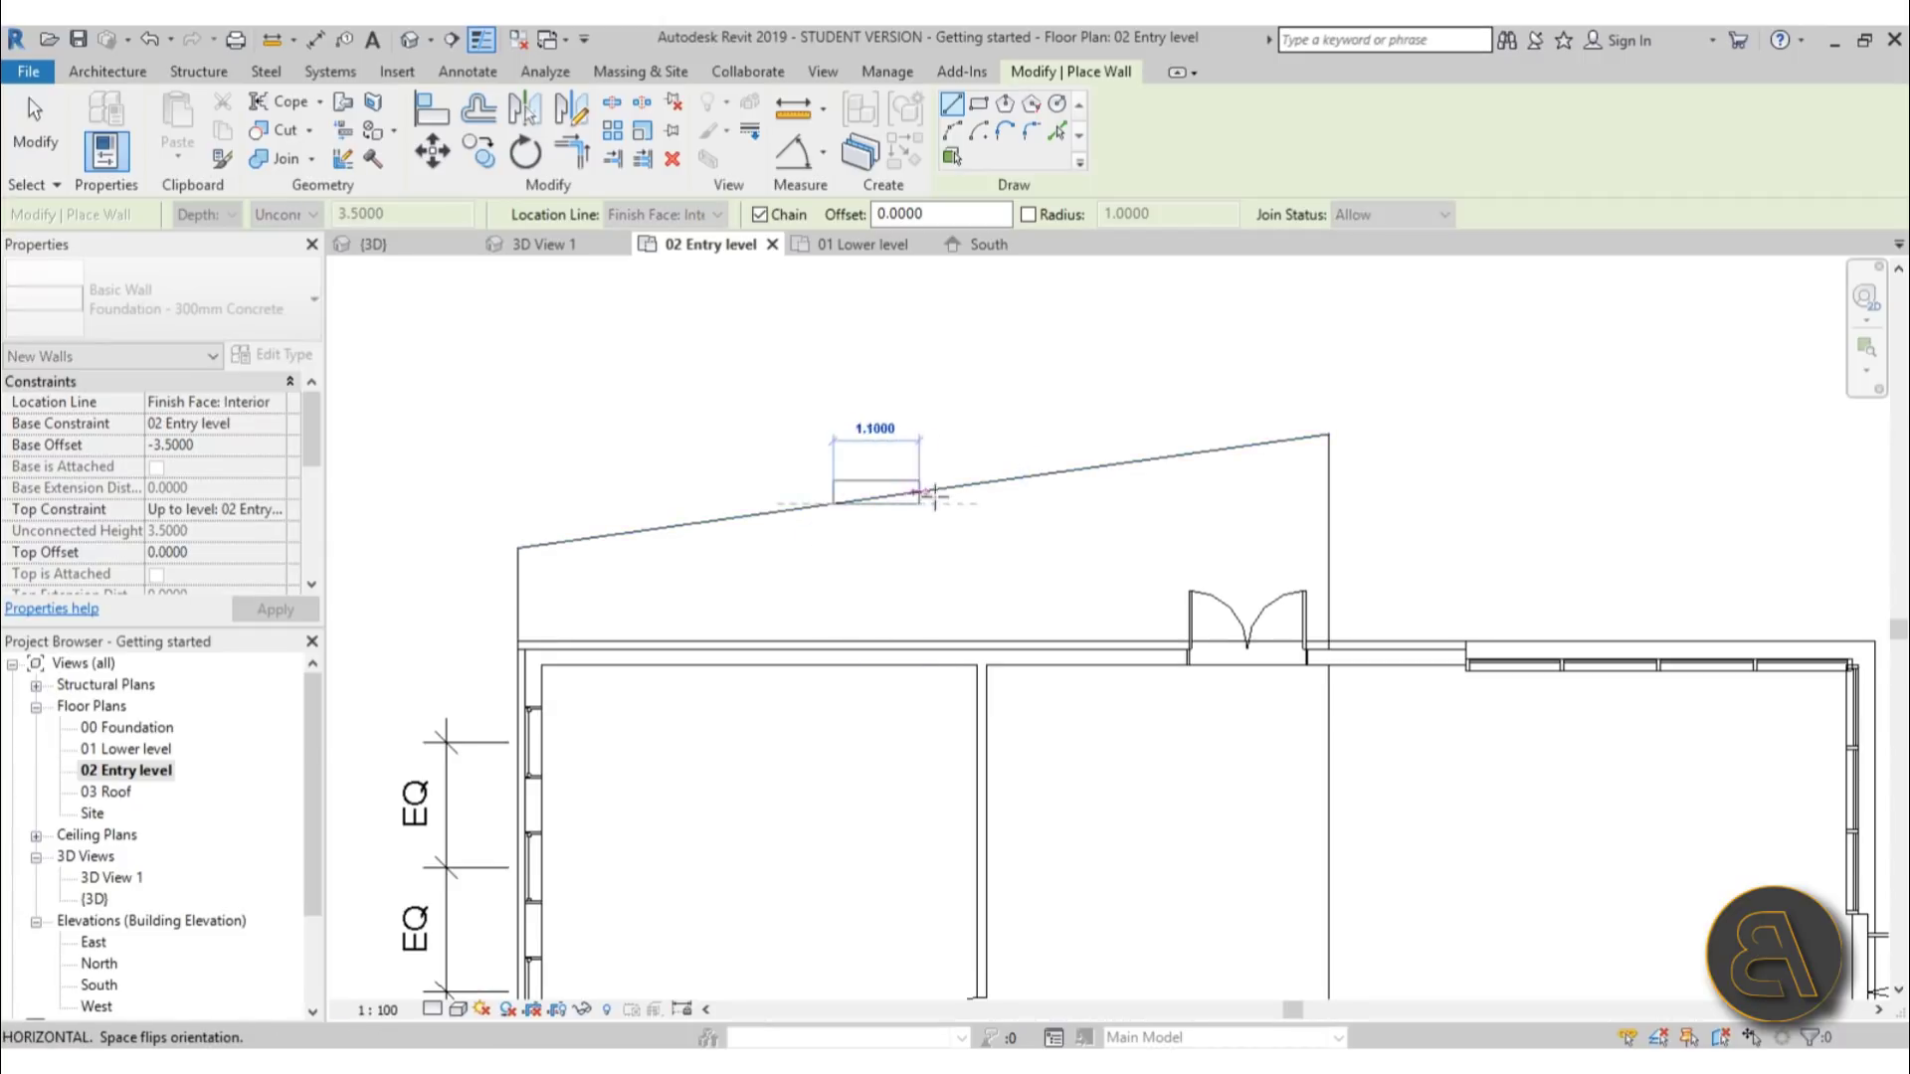
pyautogui.click(1151, 455)
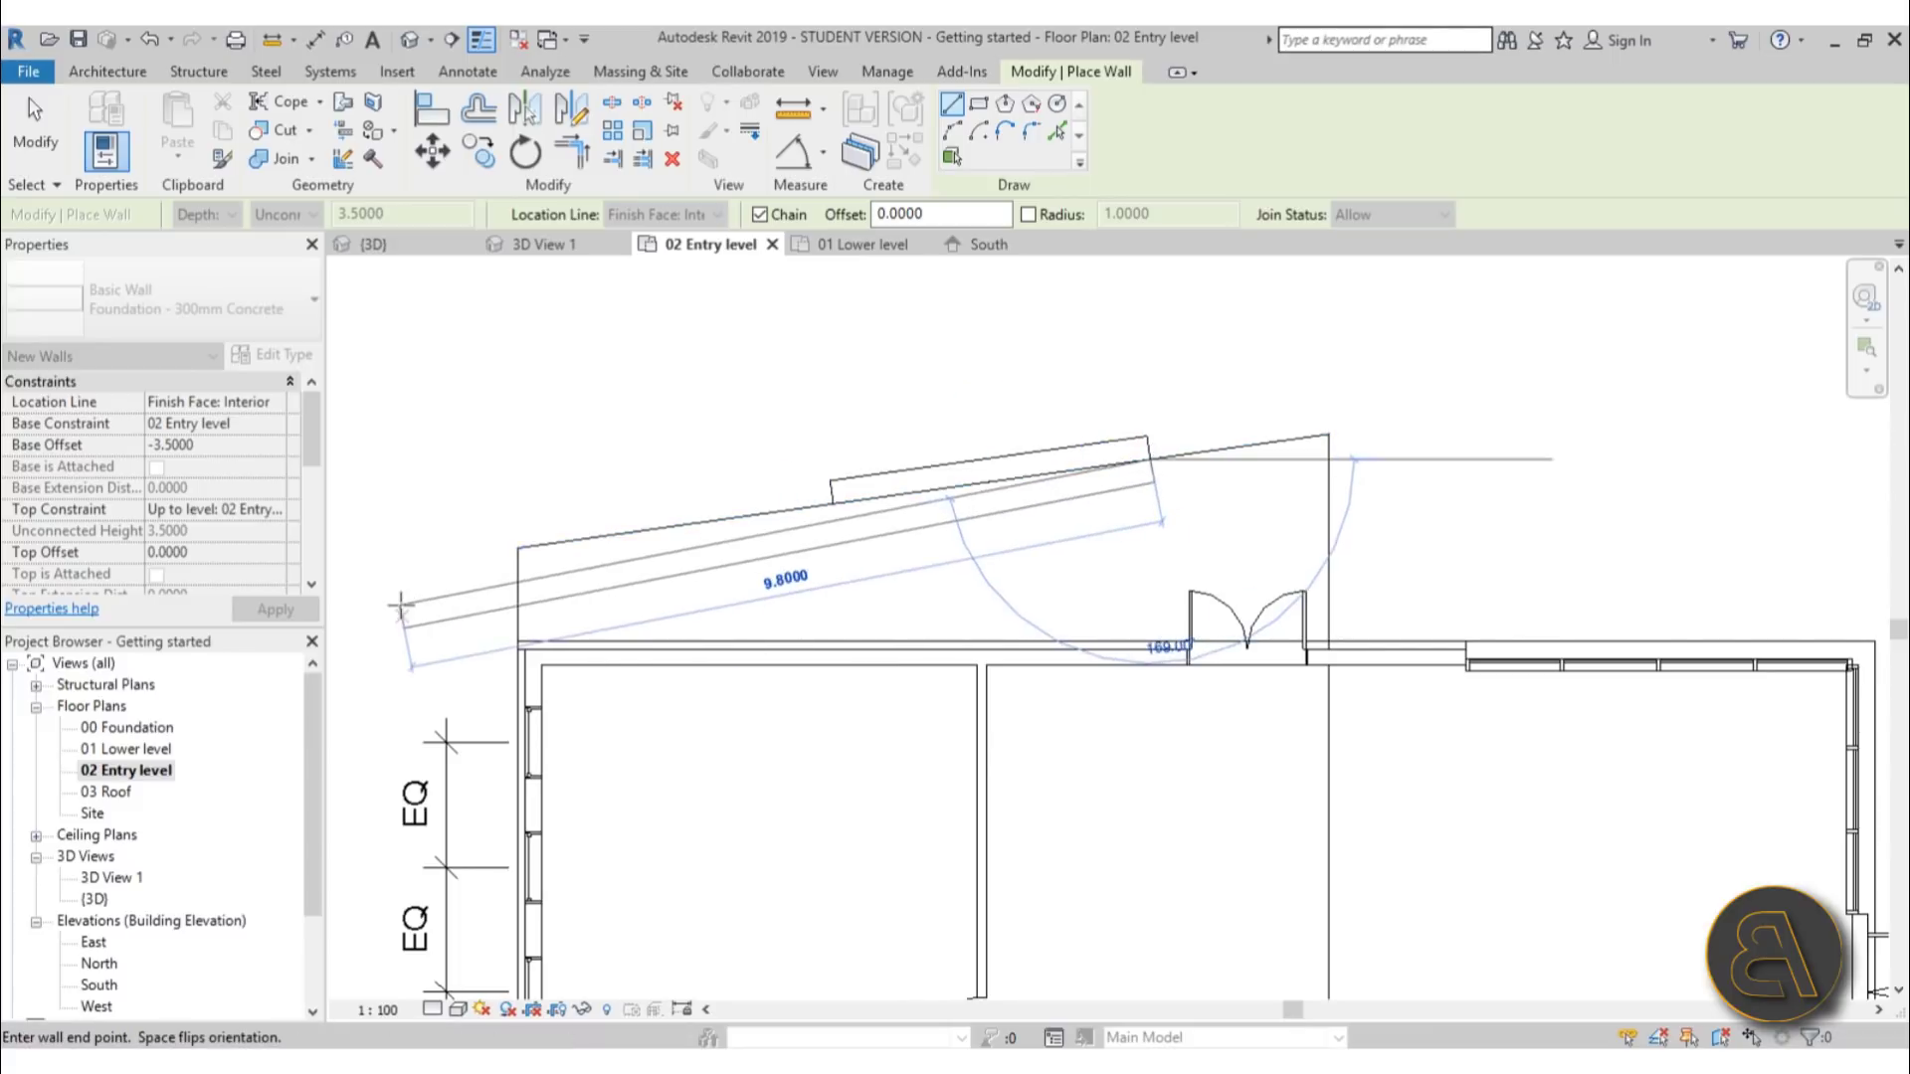
pyautogui.click(35, 130)
# In the 3D view, set the freestanding concrete wall's base constraint to 00 Foundation and its base offset to 0
pyautogui.click(419, 38)
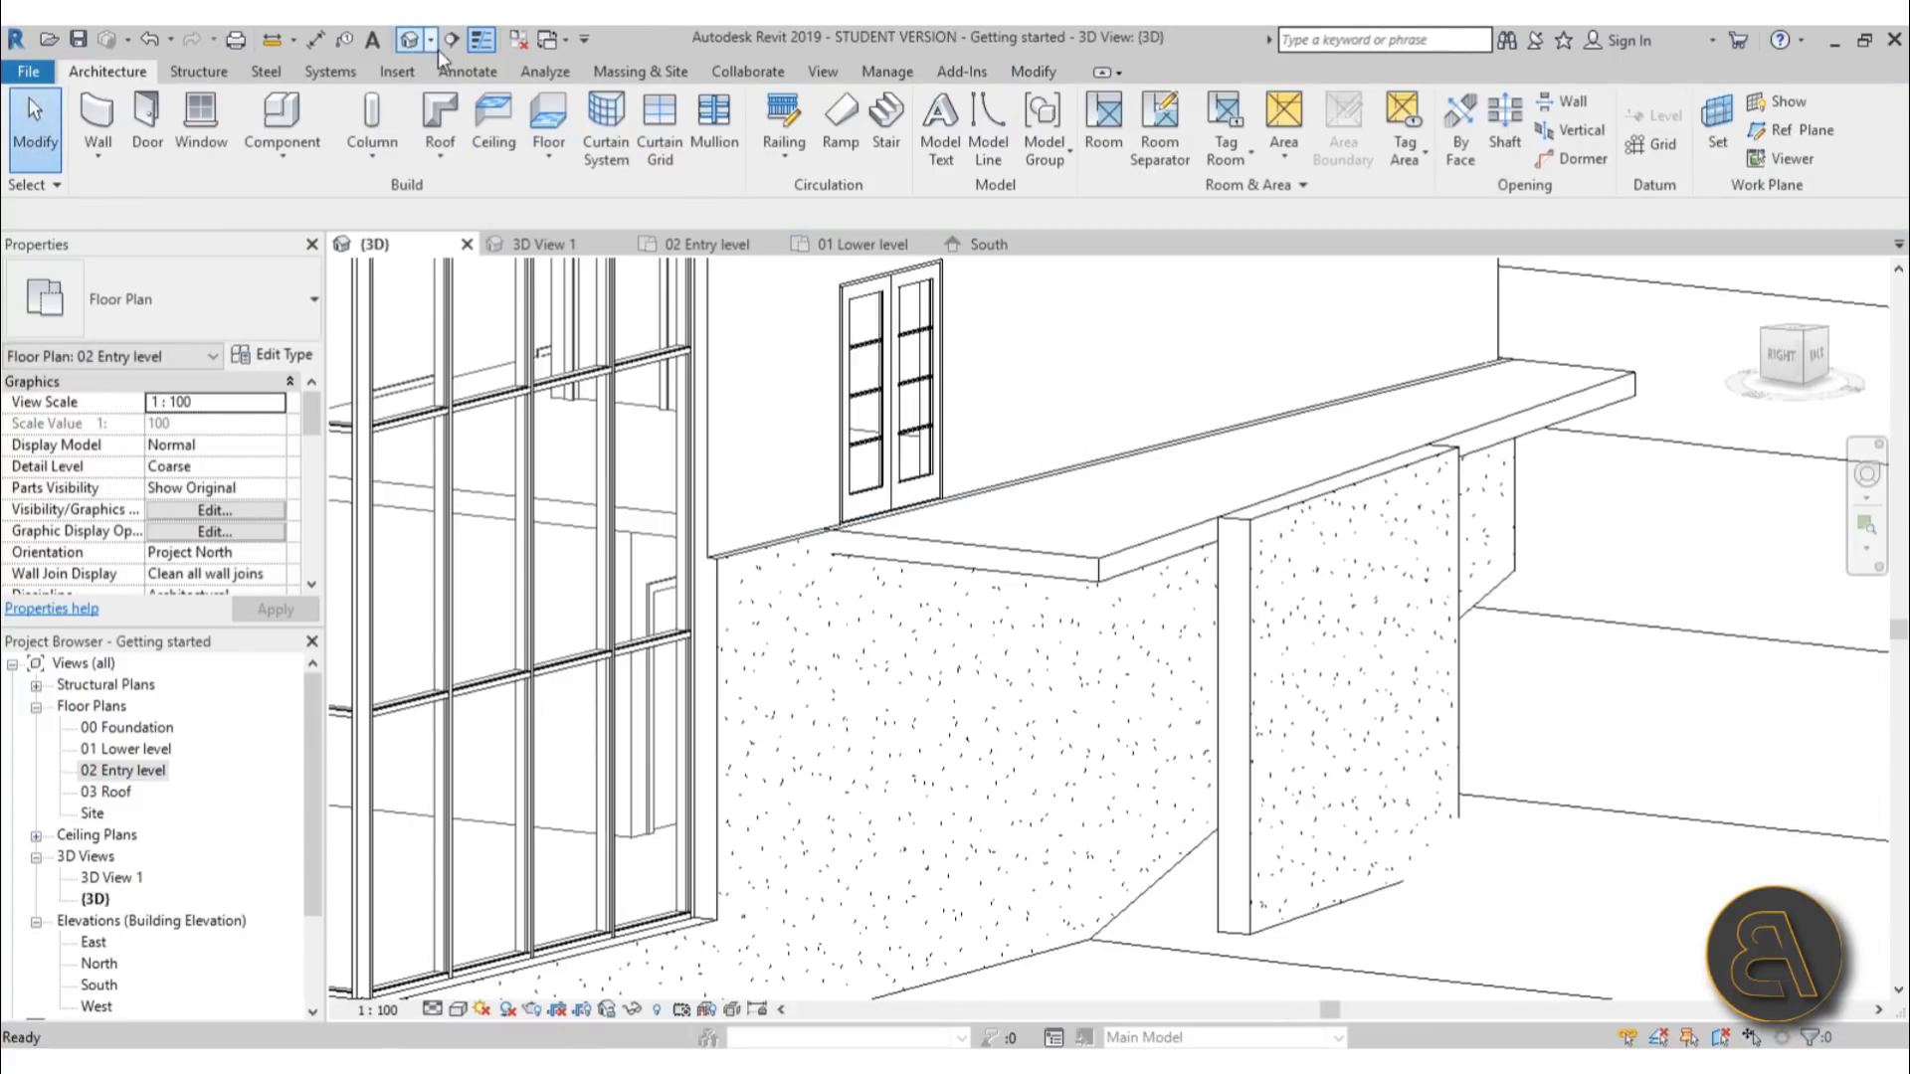
pyautogui.keyDown('shift'); pyautogui.moveTo(1333, 687); pyautogui.dragTo(1296, 767, button='middle'); pyautogui.keyUp('shift')
pyautogui.scroll(-4, 1170, 642)
pyautogui.moveTo(1171, 642); pyautogui.dragTo(1138, 644, button='middle')
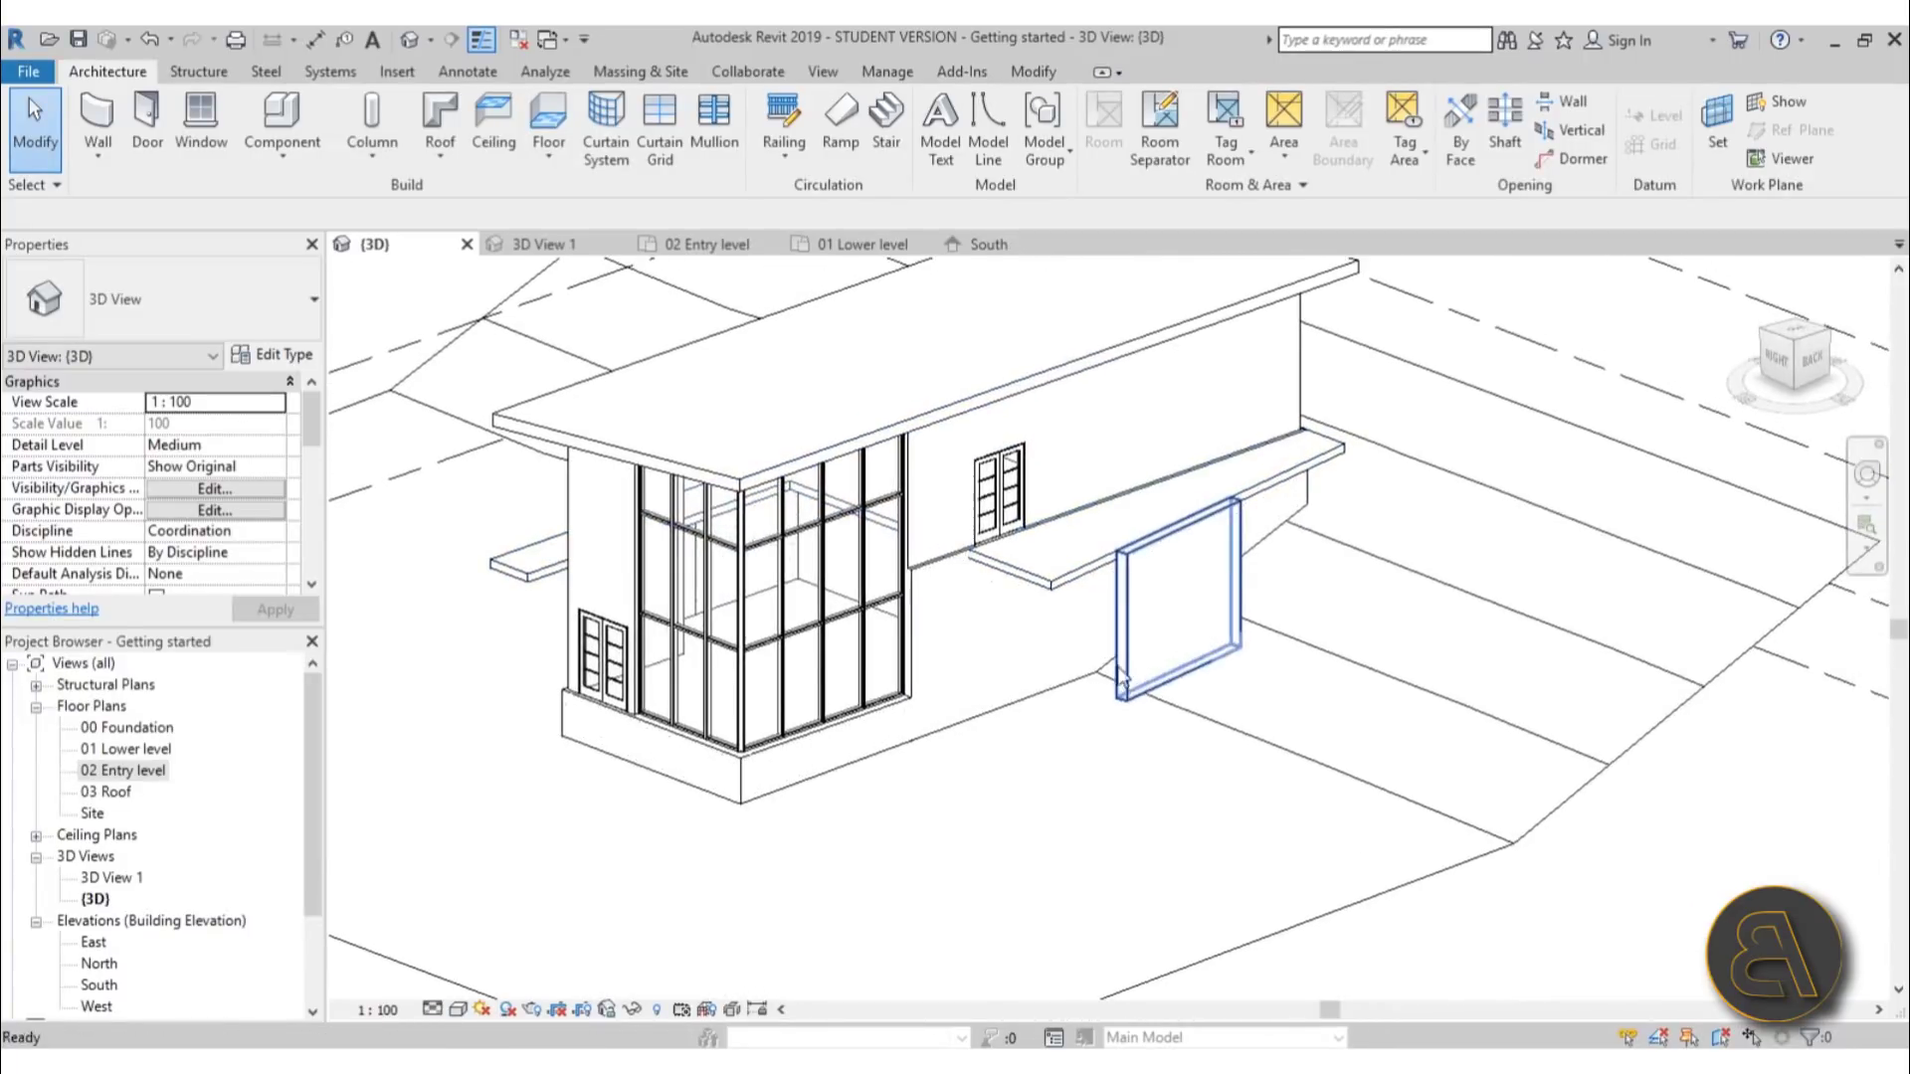
pyautogui.click(1203, 597)
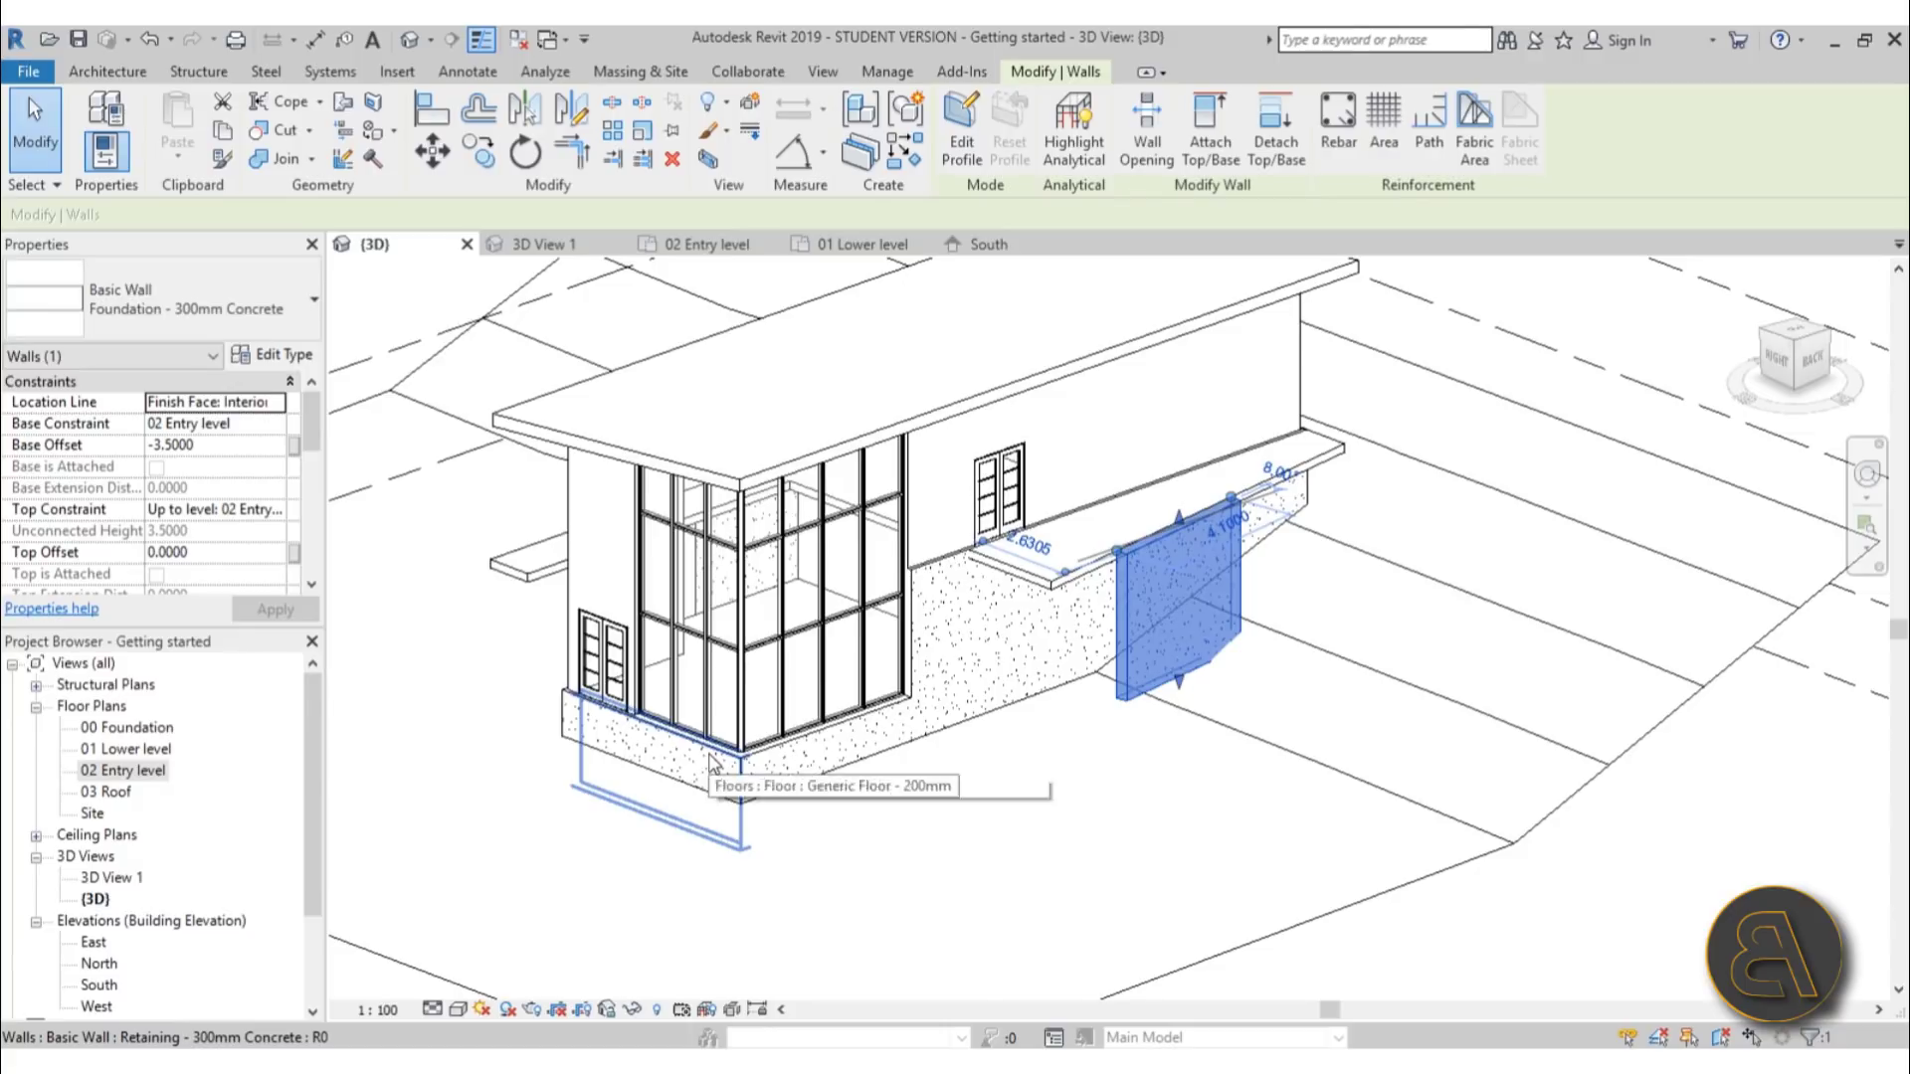
pyautogui.click(274, 427)
pyautogui.click(211, 446)
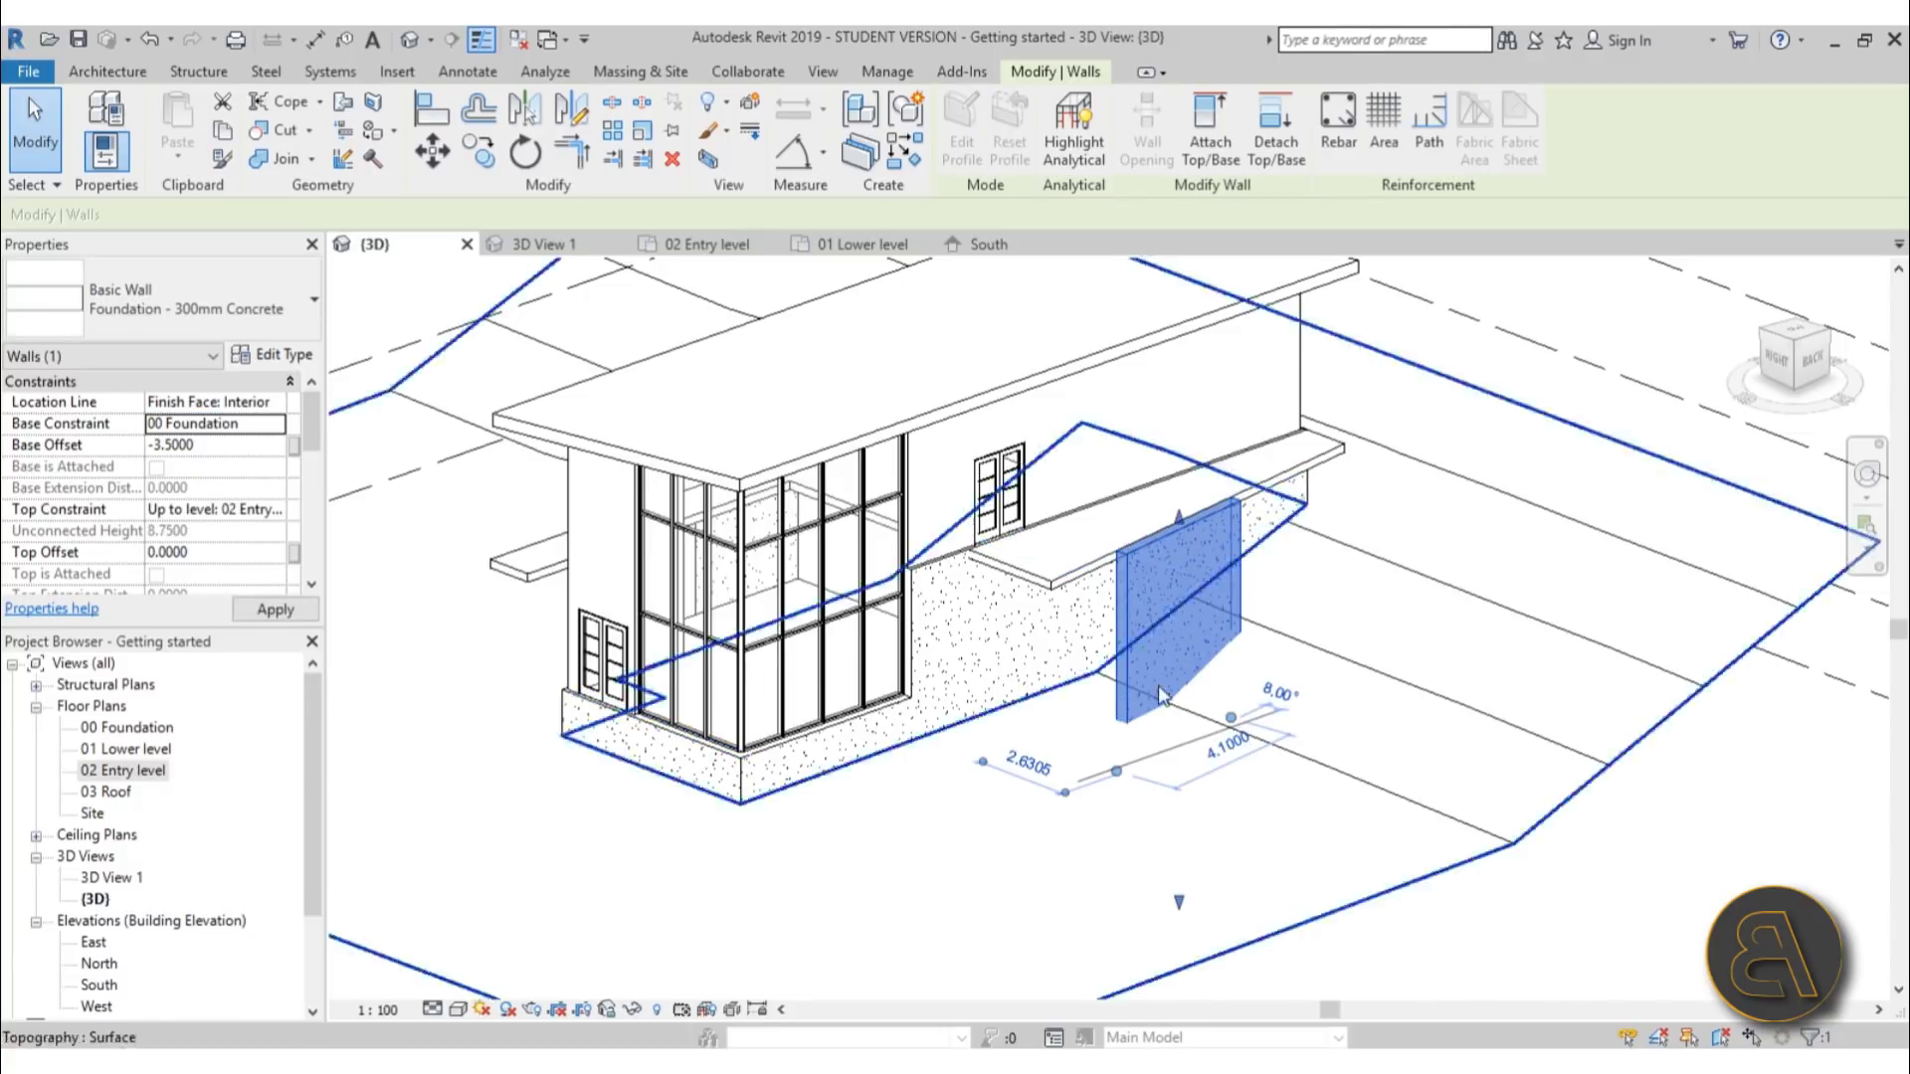
pyautogui.keyDown('shift'); pyautogui.moveTo(1184, 636); pyautogui.dragTo(1232, 648, button='middle'); pyautogui.keyUp('shift')
pyautogui.click(236, 446)
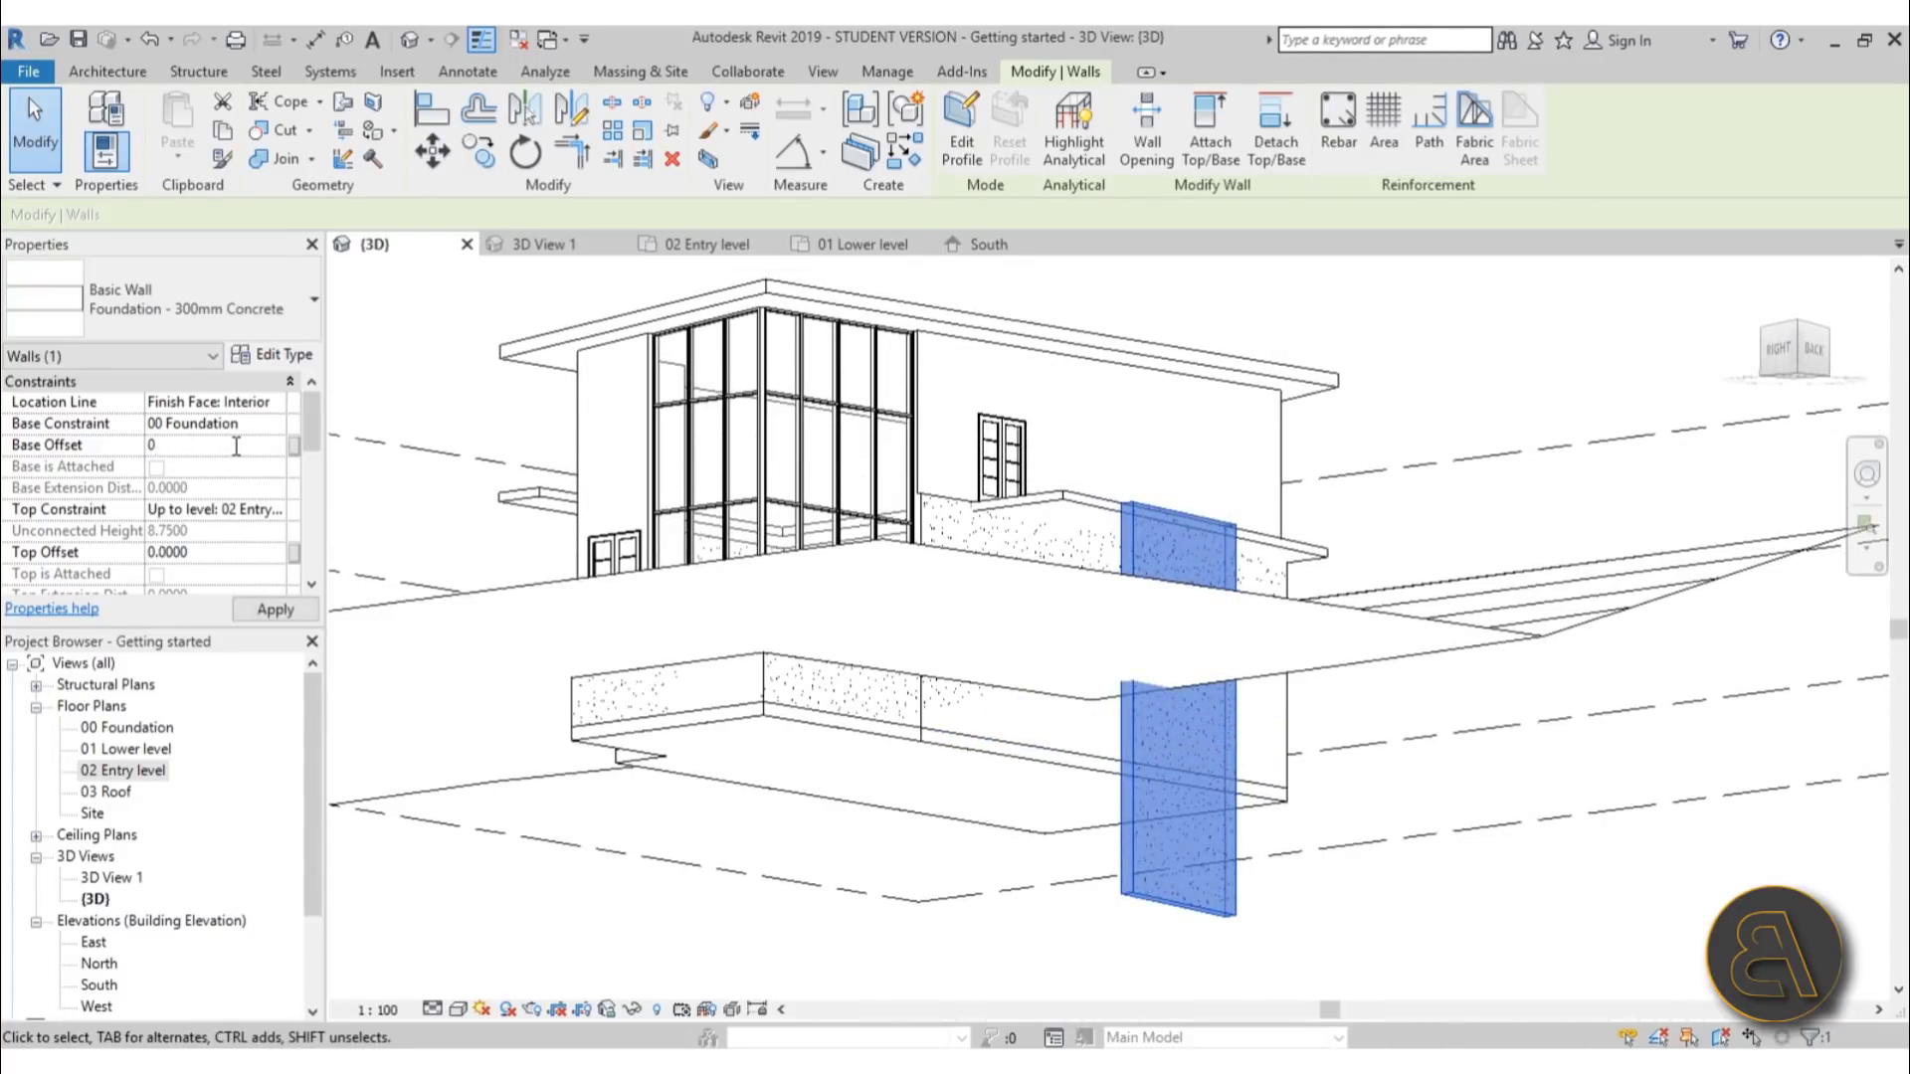
pyautogui.write('0')
pyautogui.press('Return')
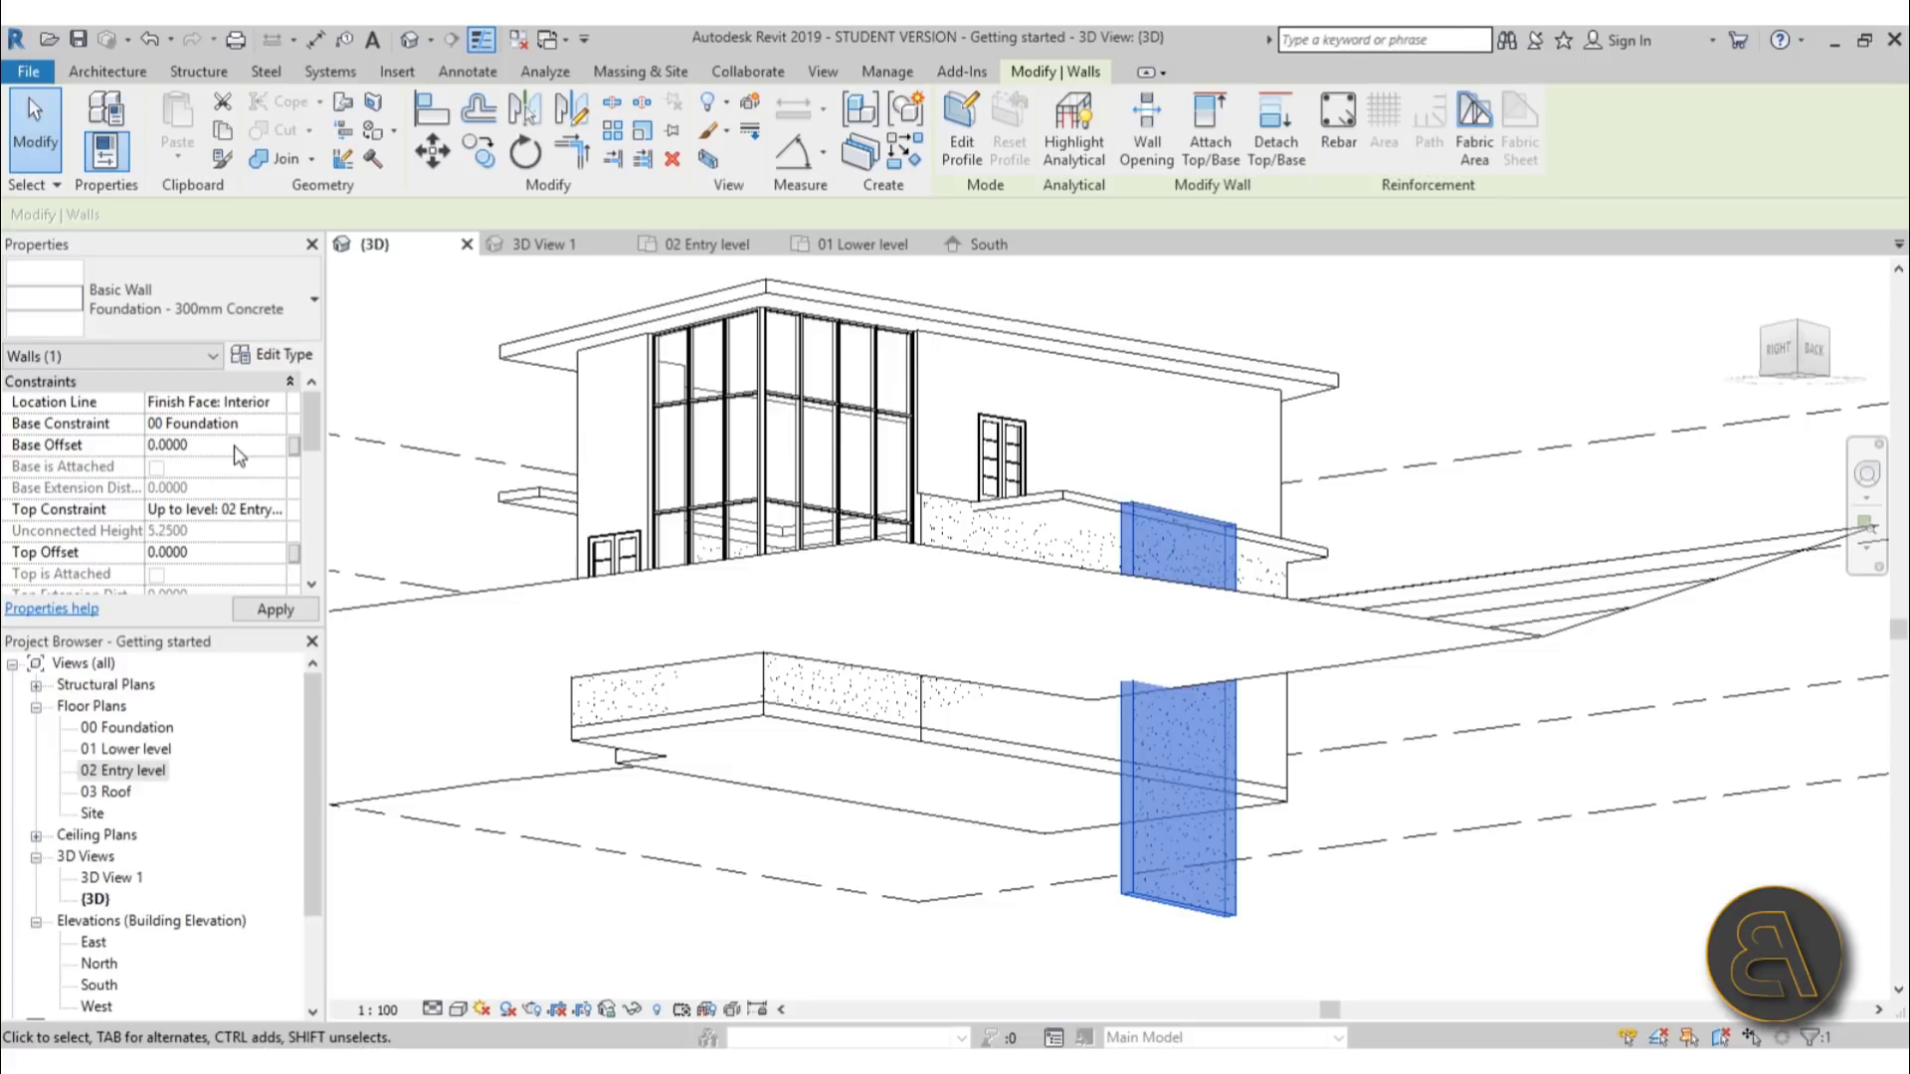
# Set the freestanding wall's top constraint to Up to level: 03 Roof
pyautogui.click(250, 515)
pyautogui.click(277, 510)
pyautogui.click(226, 602)
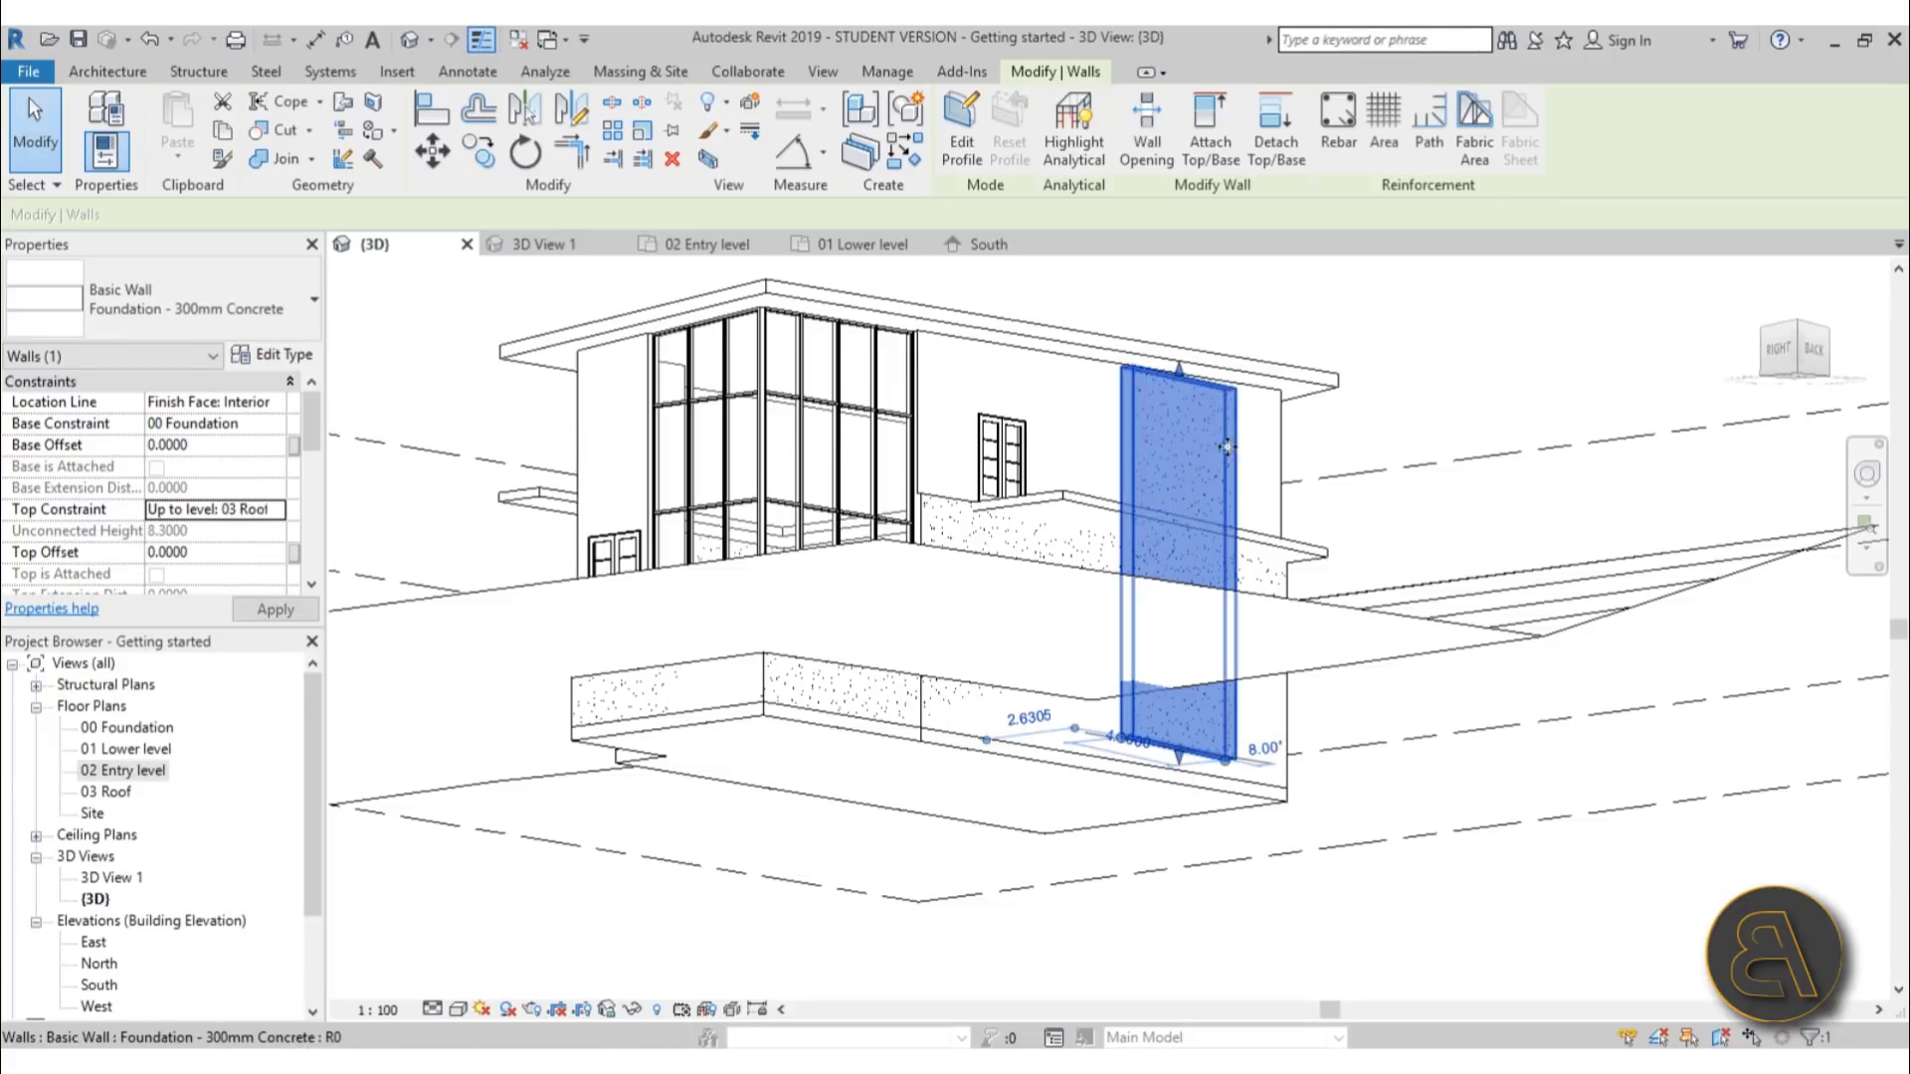
pyautogui.keyDown('shift'); pyautogui.moveTo(1238, 652); pyautogui.dragTo(1144, 477, button='middle'); pyautogui.keyUp('shift')
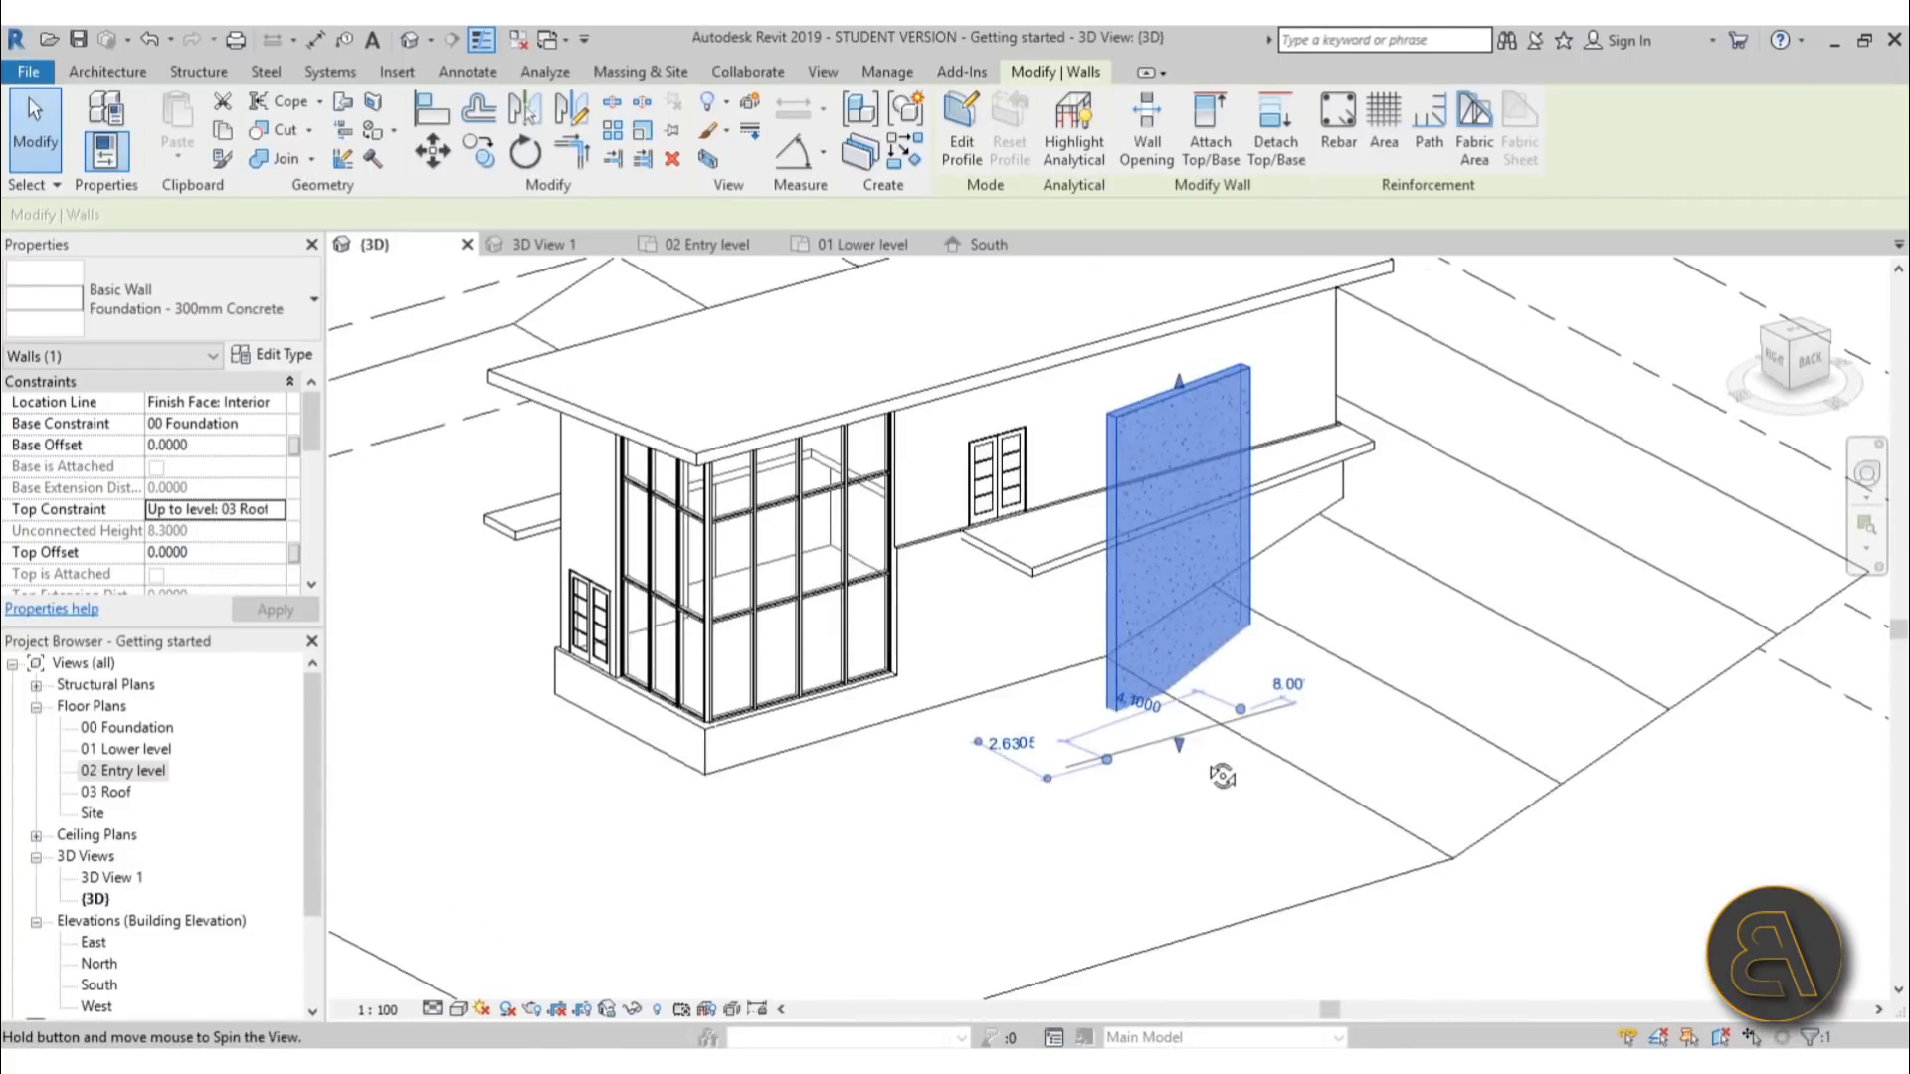
pyautogui.scroll(4, 1182, 422)
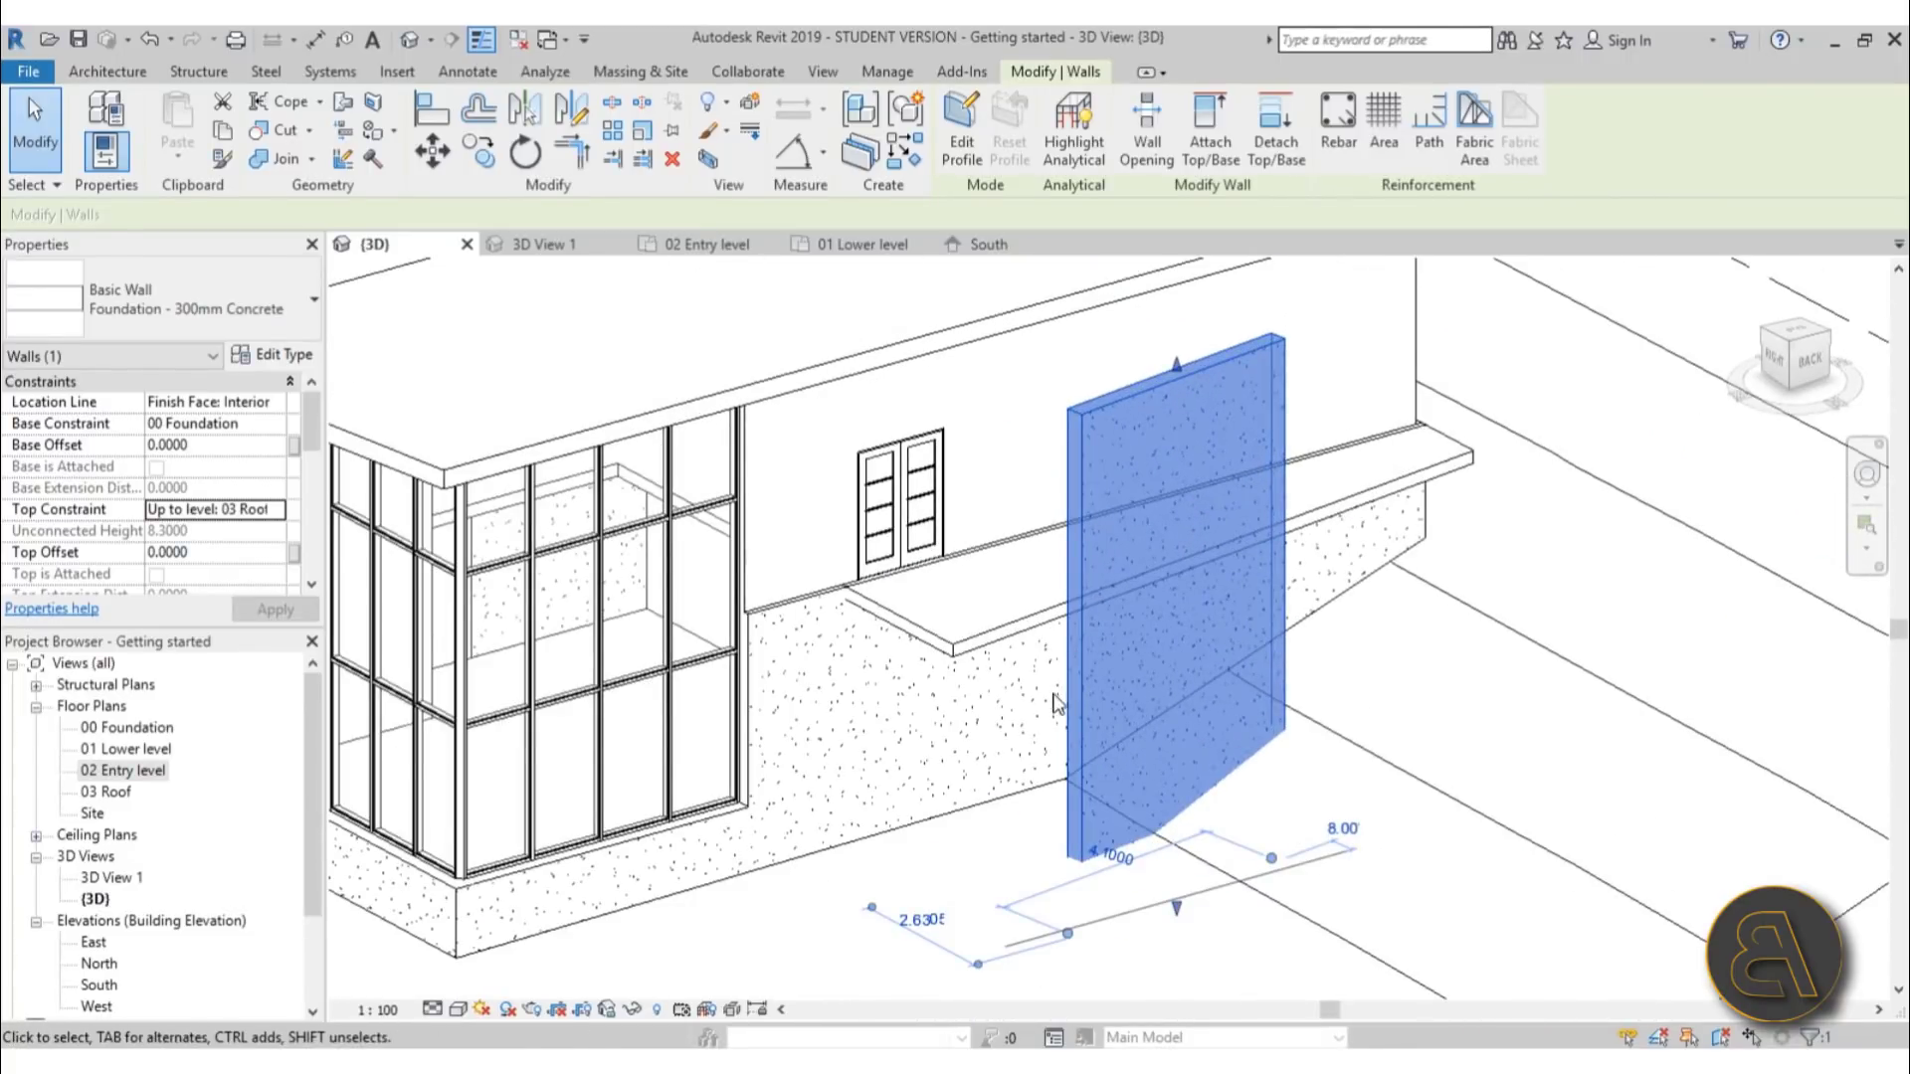
pyautogui.keyDown('shift'); pyautogui.moveTo(1057, 704); pyautogui.dragTo(938, 567, button='middle'); pyautogui.keyUp('shift')
pyautogui.press('Escape')
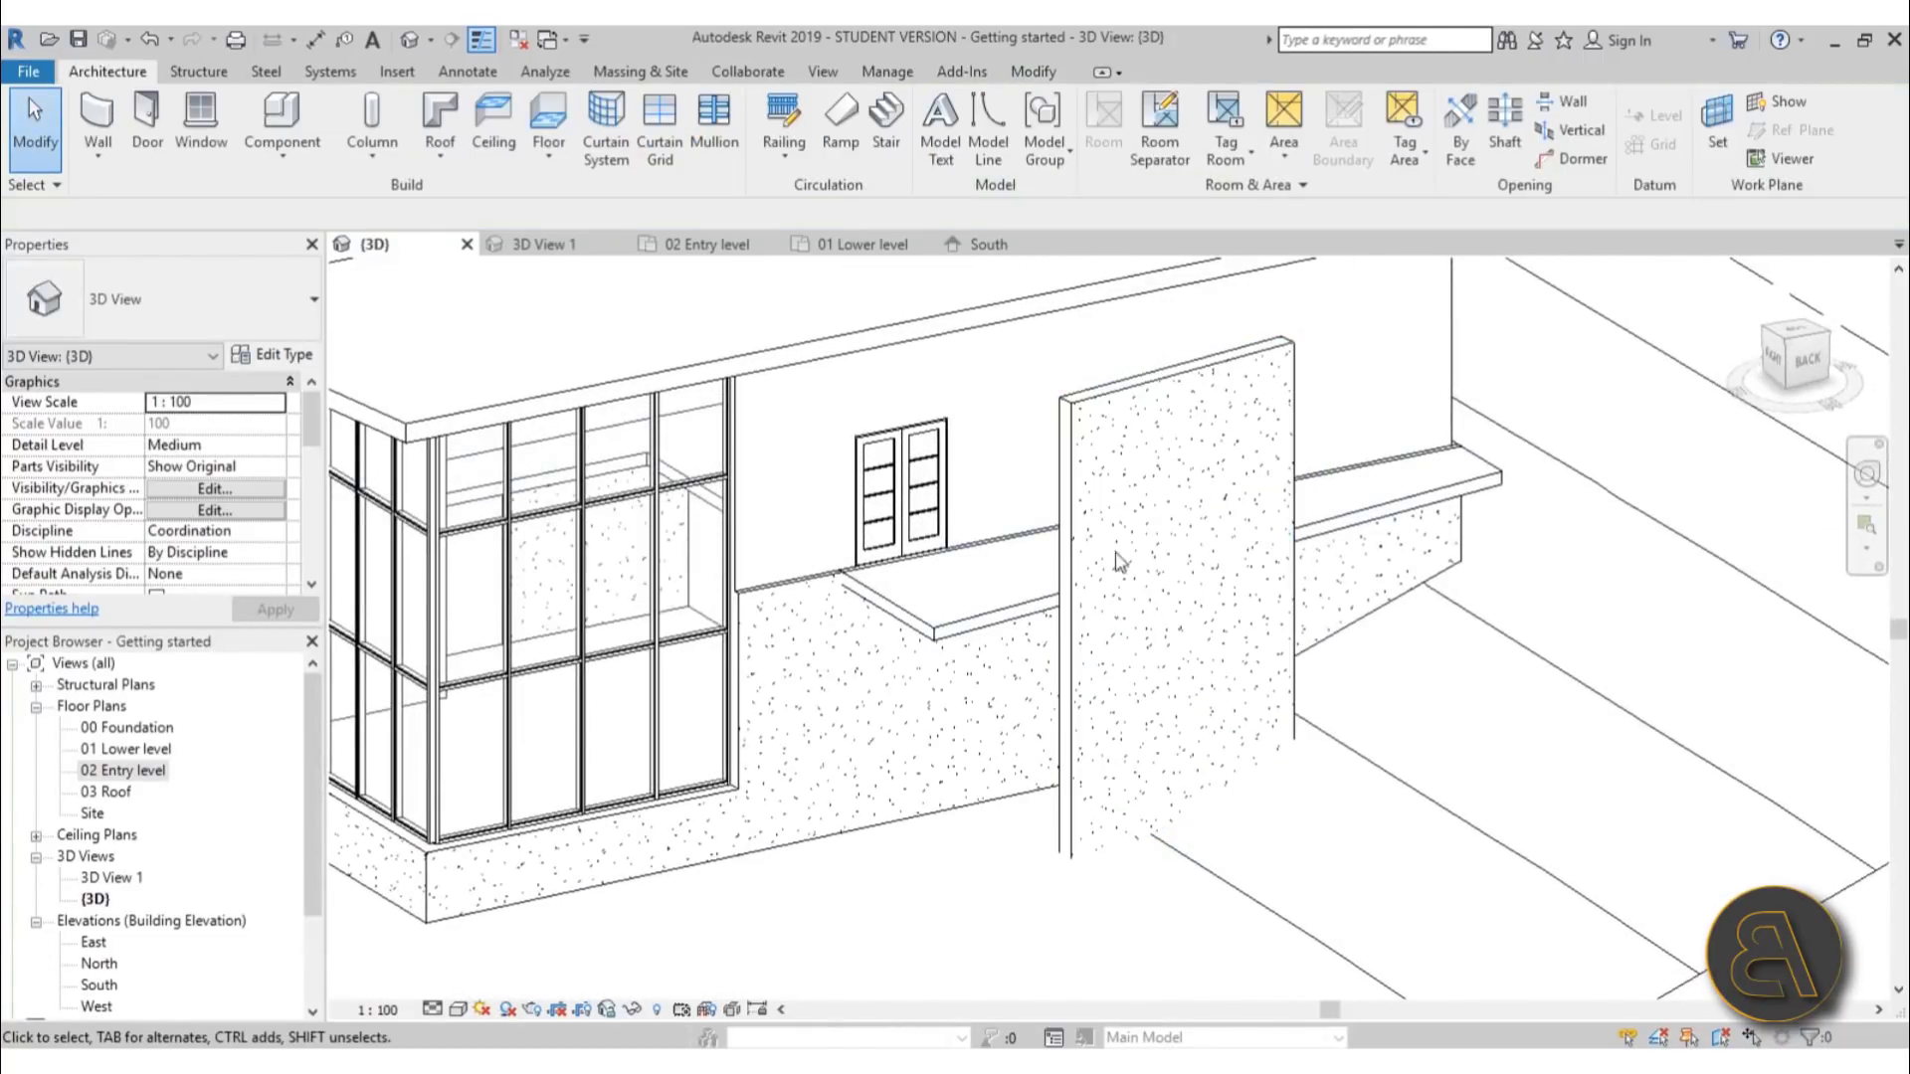
# Edit the entry-level floor's boundary and shorten the terrace by moving its west side line toward the double door, behind the freestanding wall
pyautogui.click(973, 606)
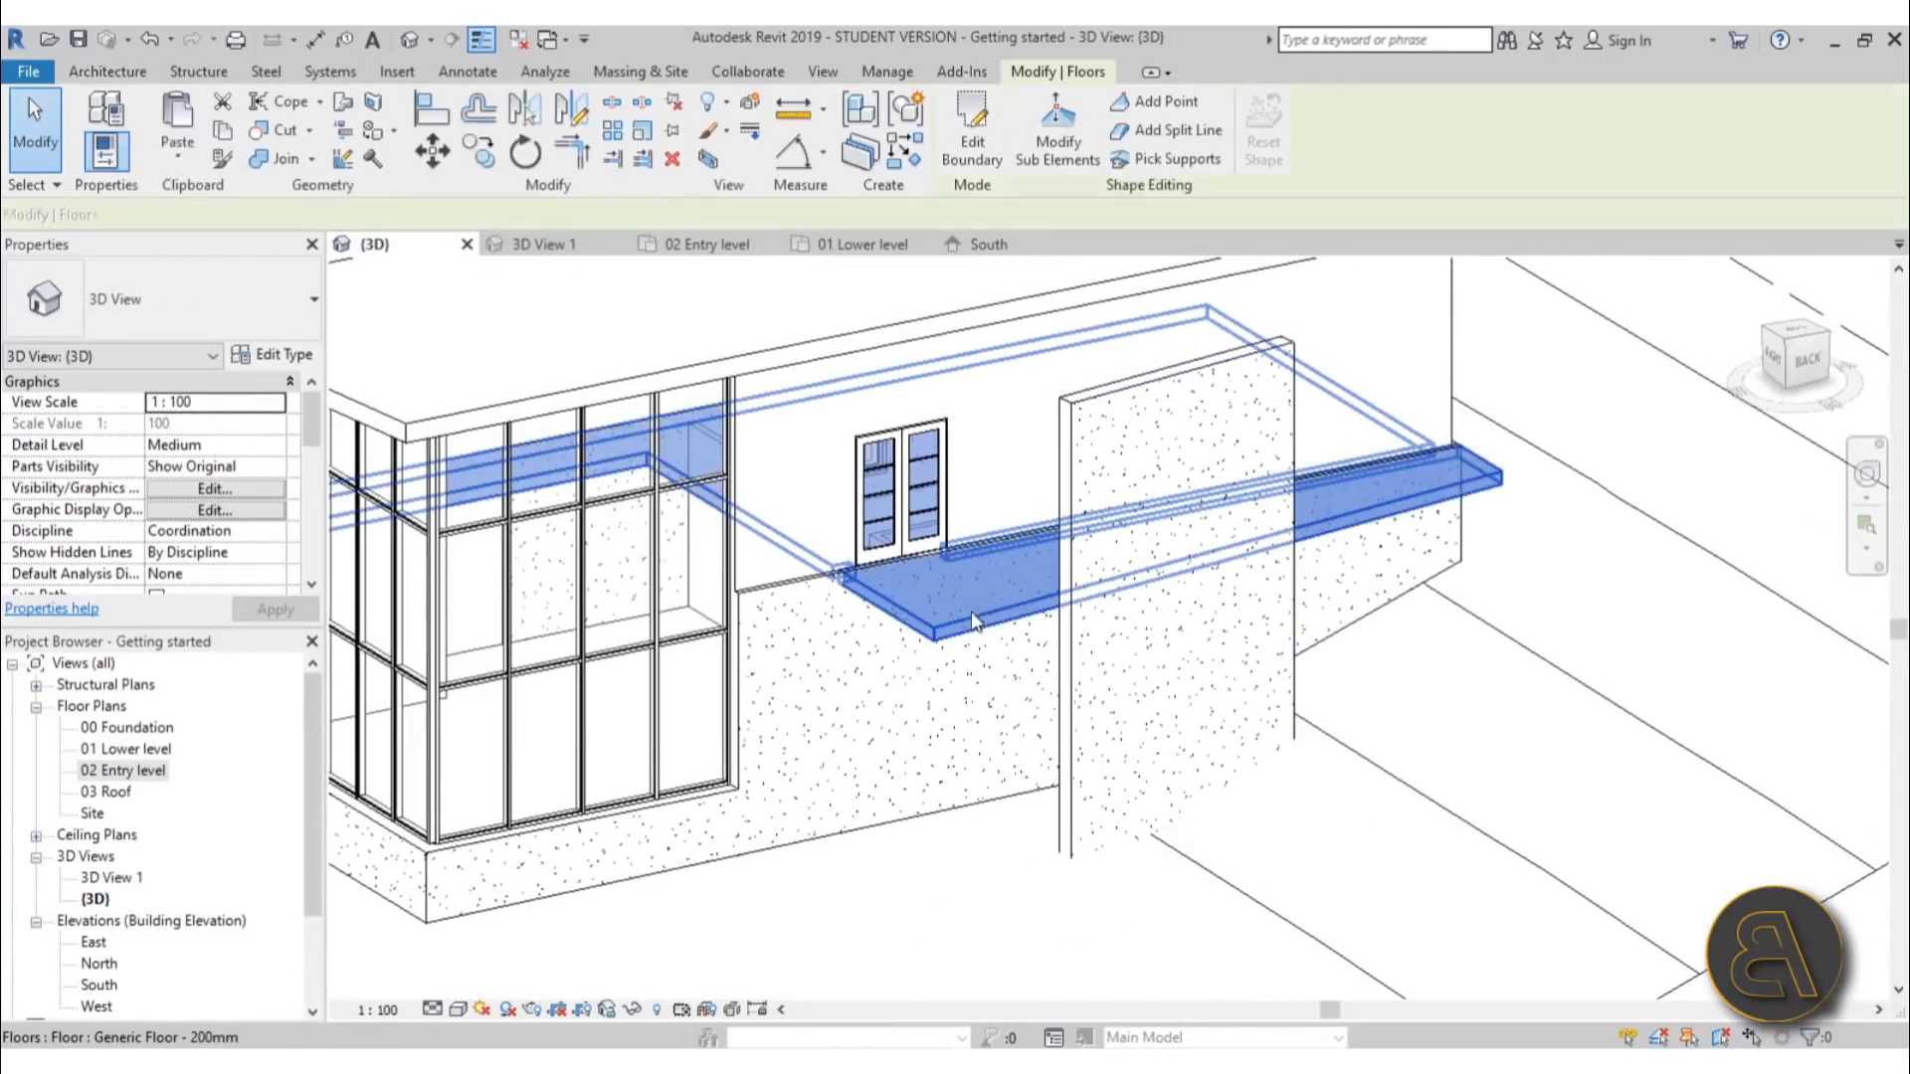
pyautogui.keyDown('shift'); pyautogui.moveTo(1510, 594); pyautogui.dragTo(1343, 490, button='middle'); pyautogui.keyUp('shift')
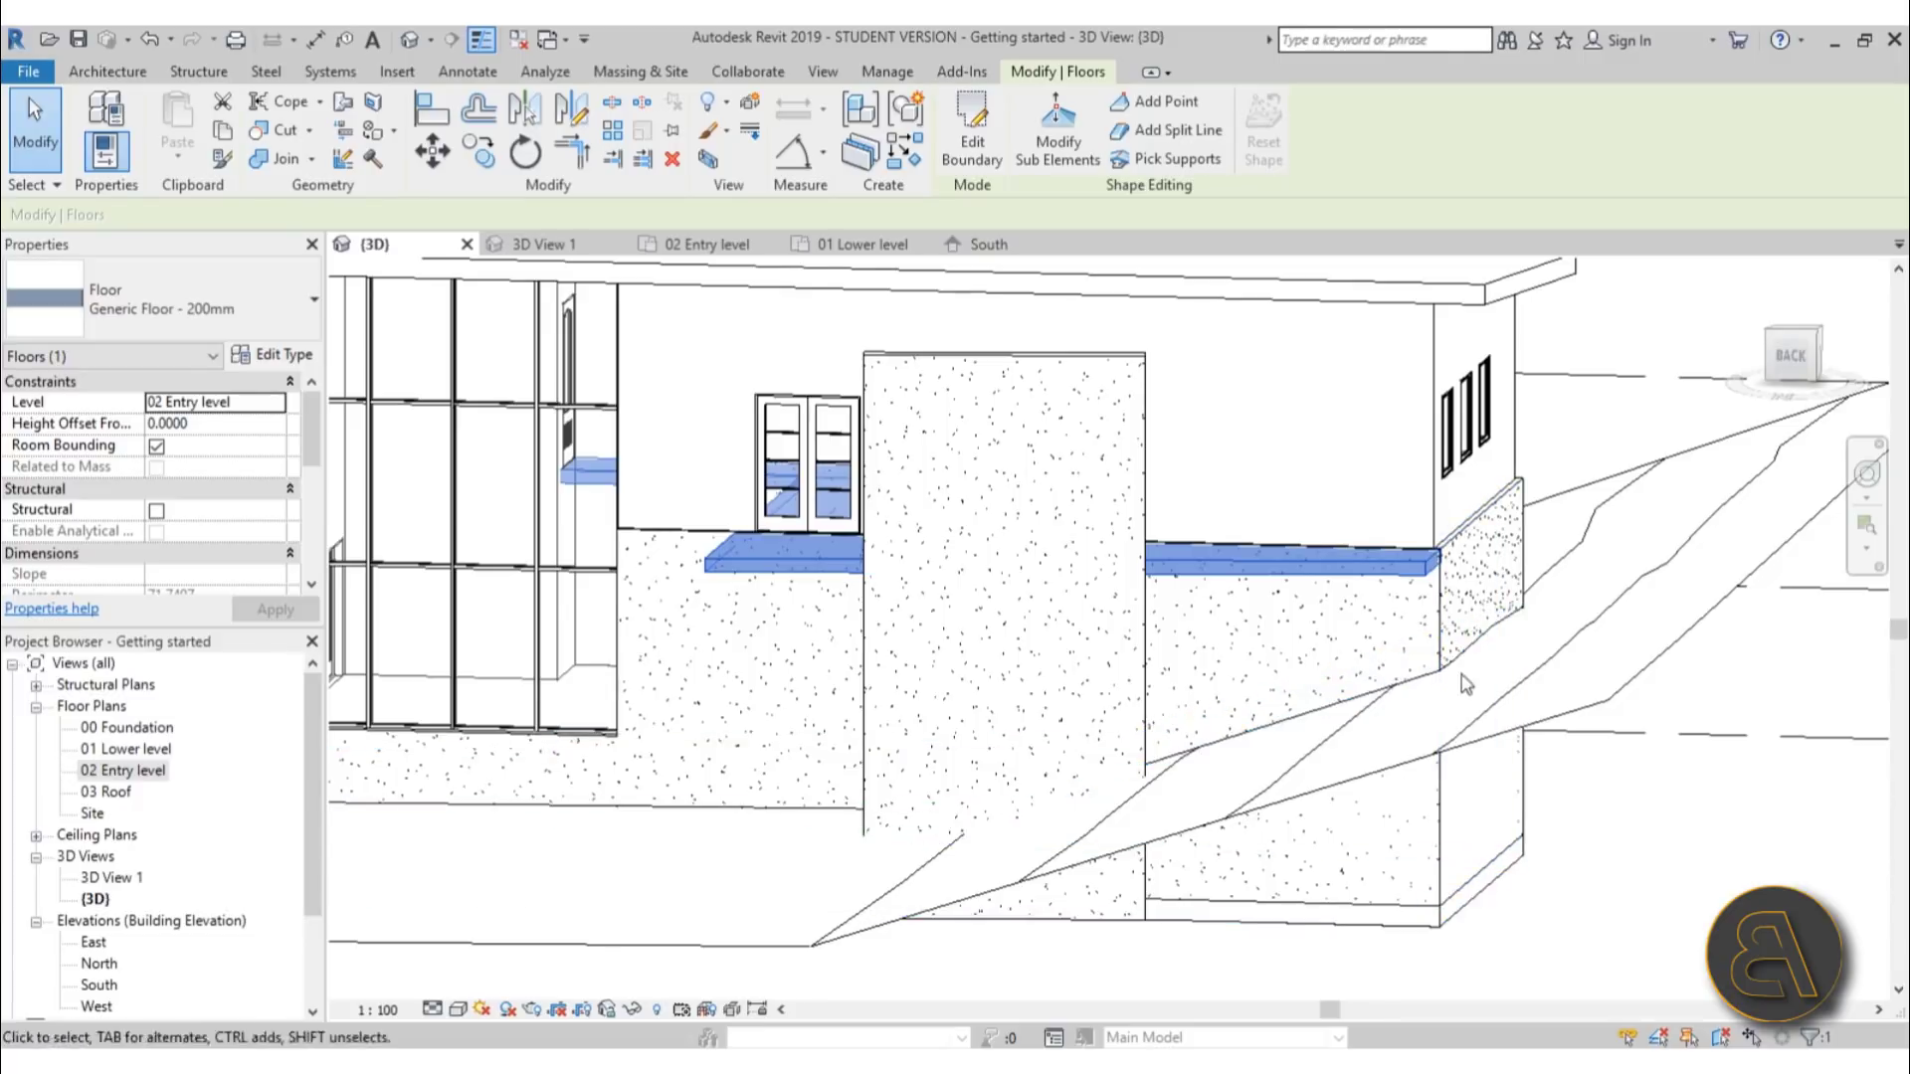
pyautogui.keyDown('shift'); pyautogui.moveTo(1448, 708); pyautogui.dragTo(1160, 780, button='middle'); pyautogui.keyUp('shift')
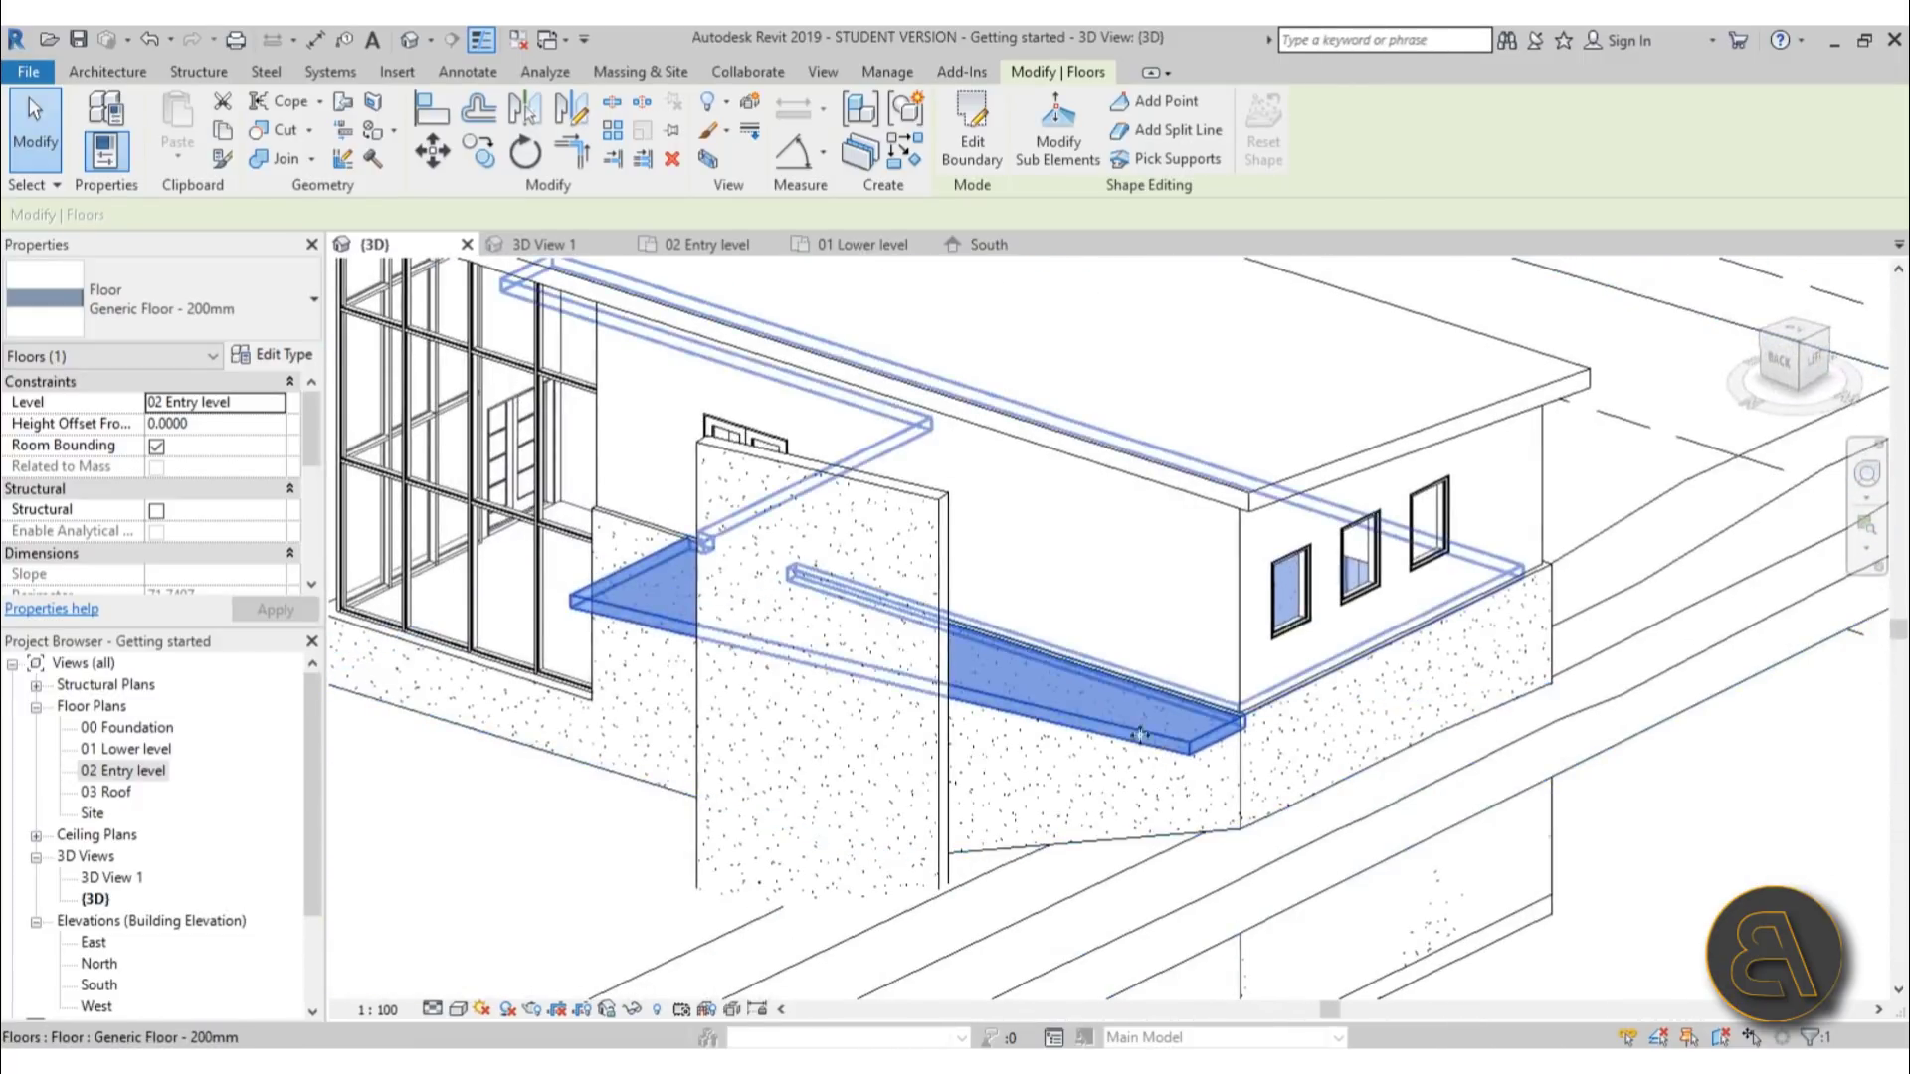
pyautogui.keyDown('shift'); pyautogui.moveTo(1131, 611); pyautogui.dragTo(981, 624, button='middle'); pyautogui.keyUp('shift')
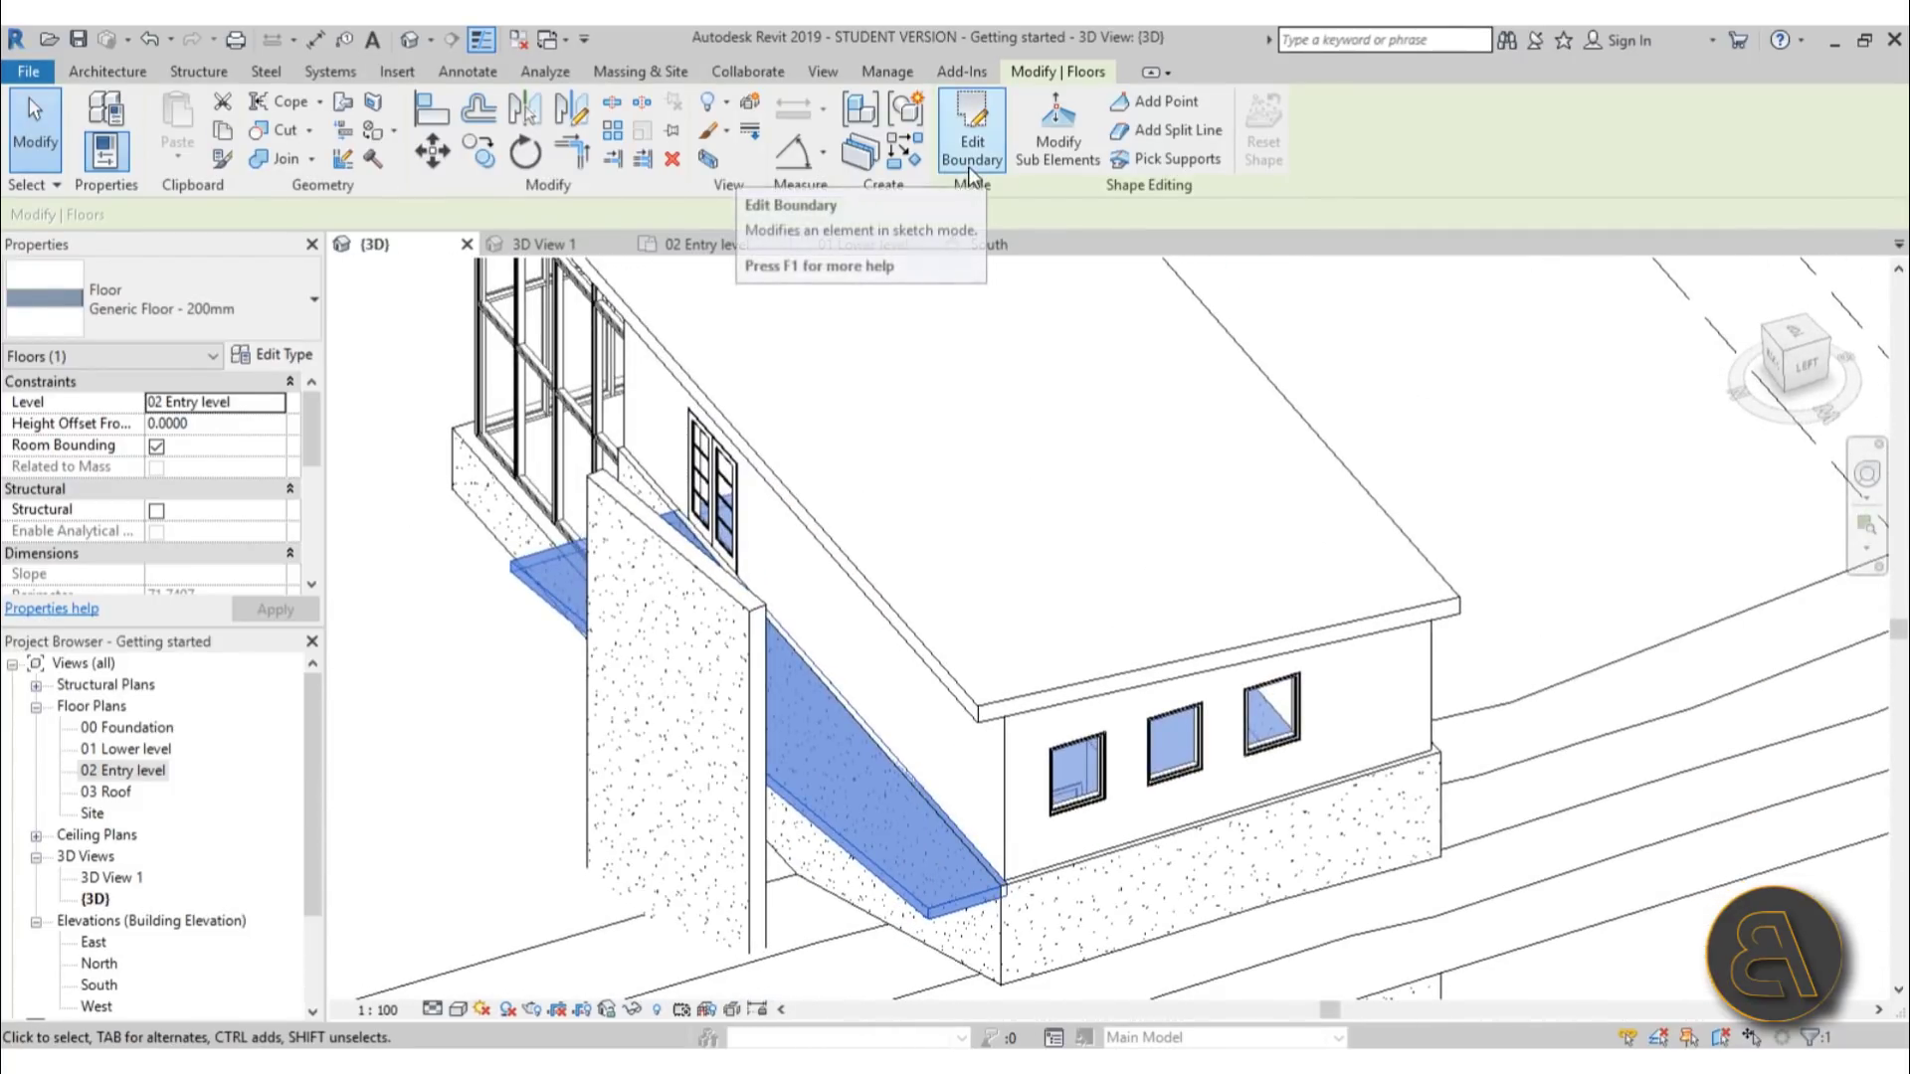
pyautogui.press('Escape')
pyautogui.click(530, 565)
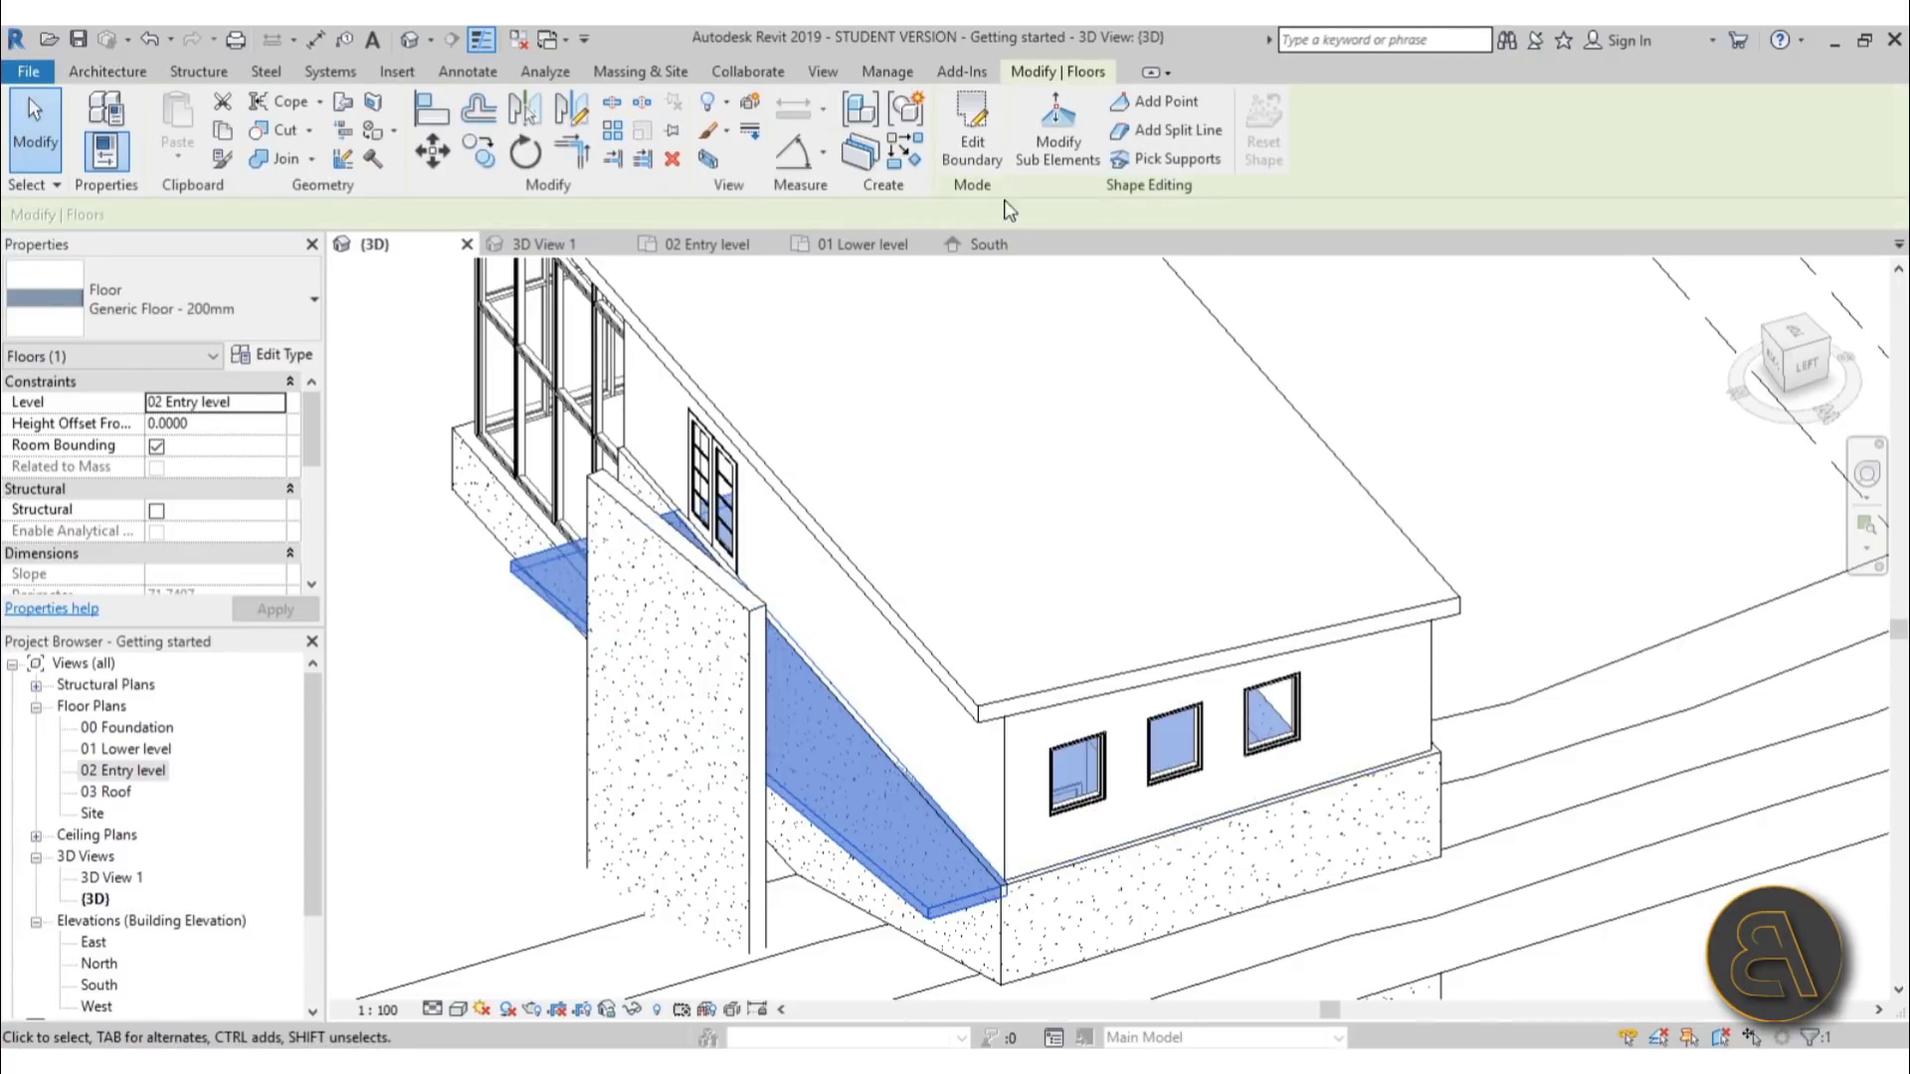
pyautogui.click(973, 163)
pyautogui.moveTo(972, 886); pyautogui.dragTo(772, 657)
pyautogui.moveTo(852, 567)
pyautogui.keyDown('shift'); pyautogui.mouseDown(button='middle')
pyautogui.moveTo(865, 981)
pyautogui.moveTo(863, 685)
pyautogui.moveTo(670, 554)
pyautogui.moveTo(670, 457)
pyautogui.moveTo(1062, 481)
pyautogui.moveTo(1227, 378)
pyautogui.mouseUp(button='middle'); pyautogui.keyUp('shift')
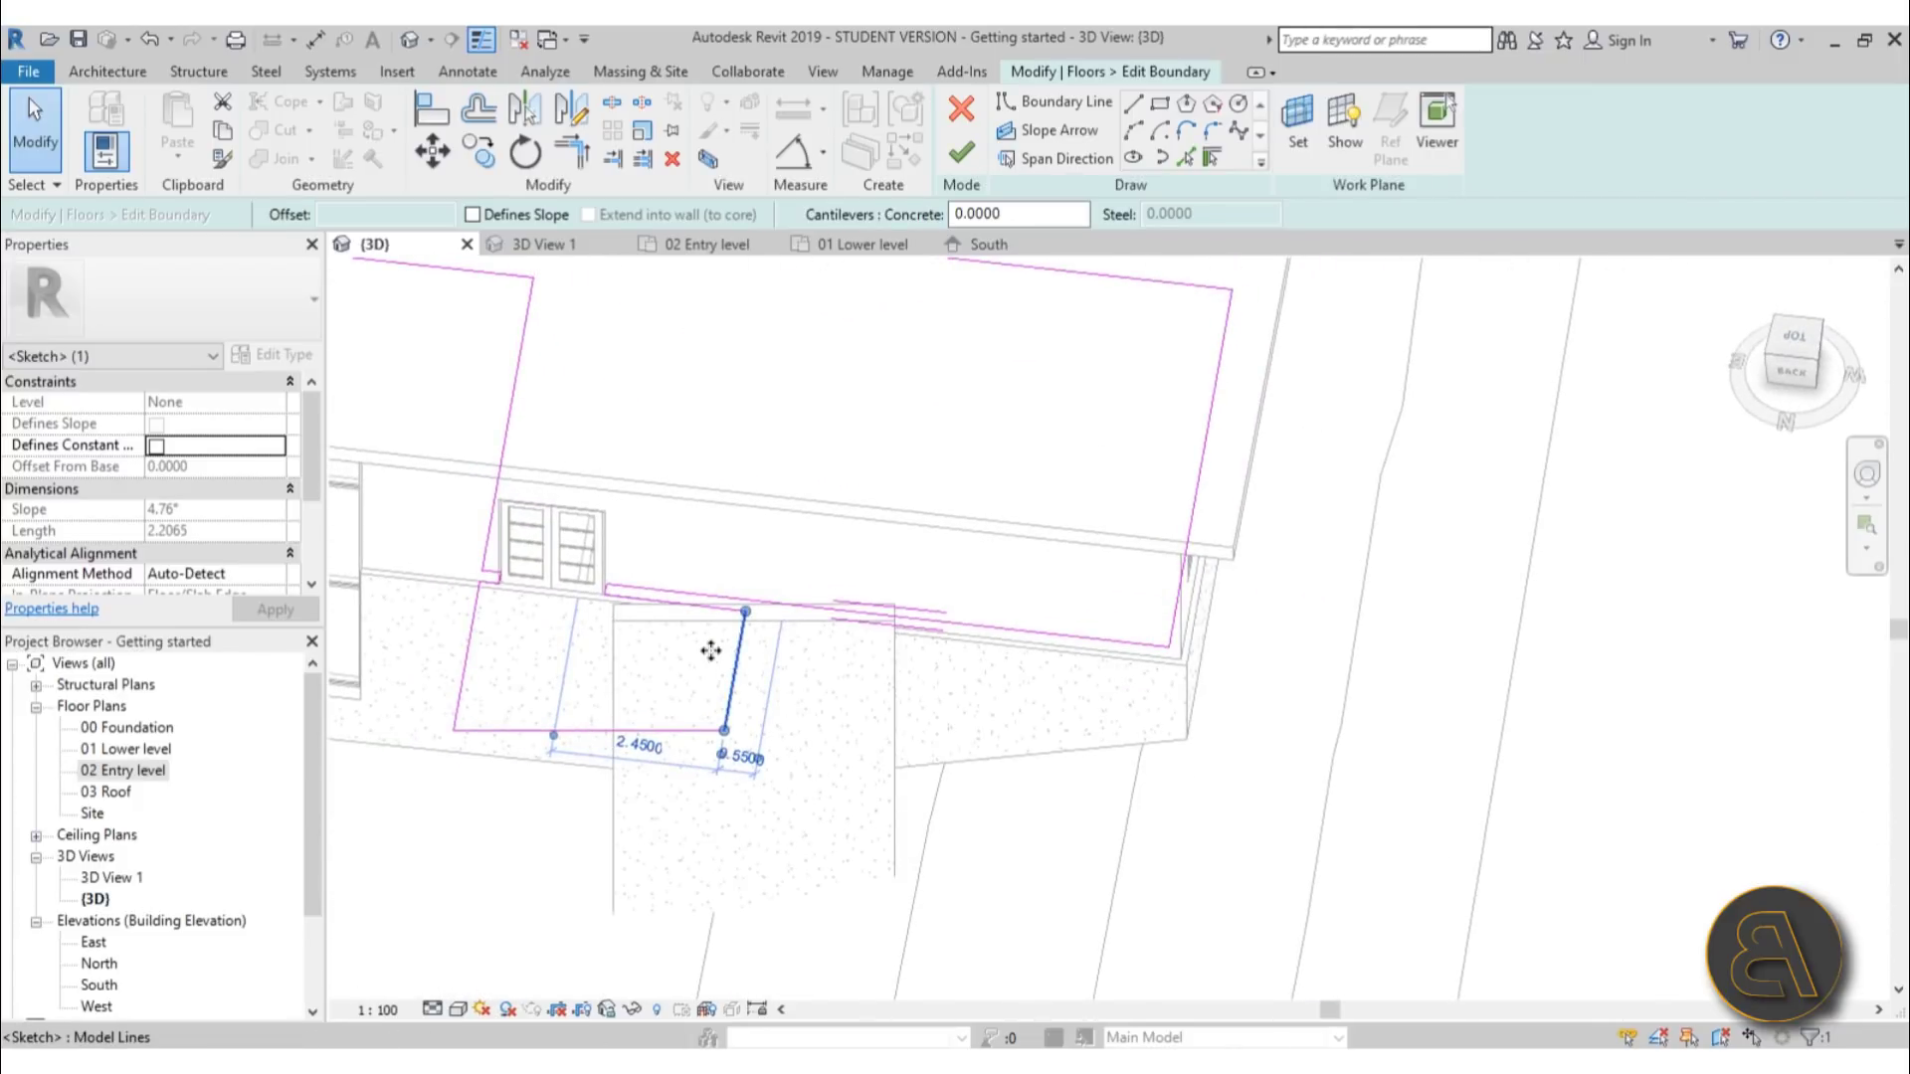
pyautogui.moveTo(711, 650); pyautogui.dragTo(695, 652)
# Finish the shortened floor boundary without attaching walls to its bottom, and open the 02 Entry level floor plan
pyautogui.click(961, 152)
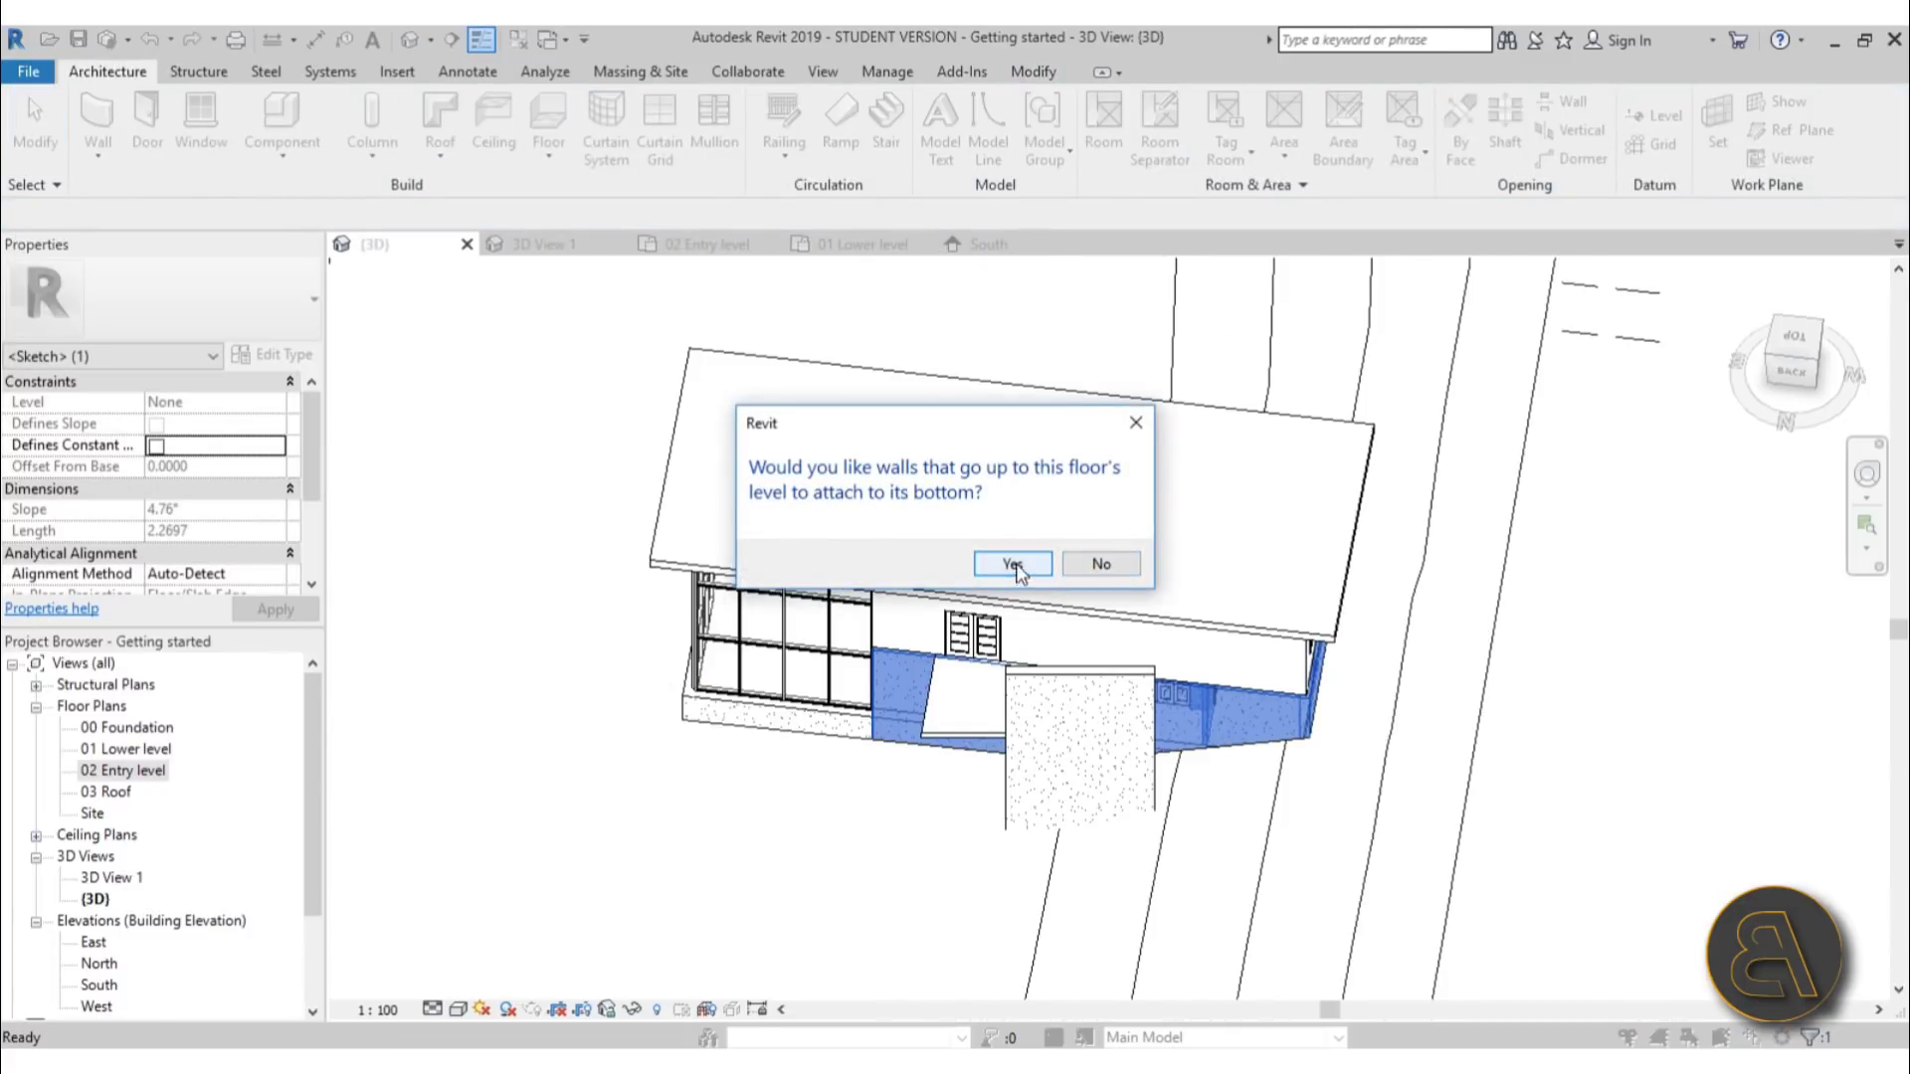
pyautogui.click(1098, 565)
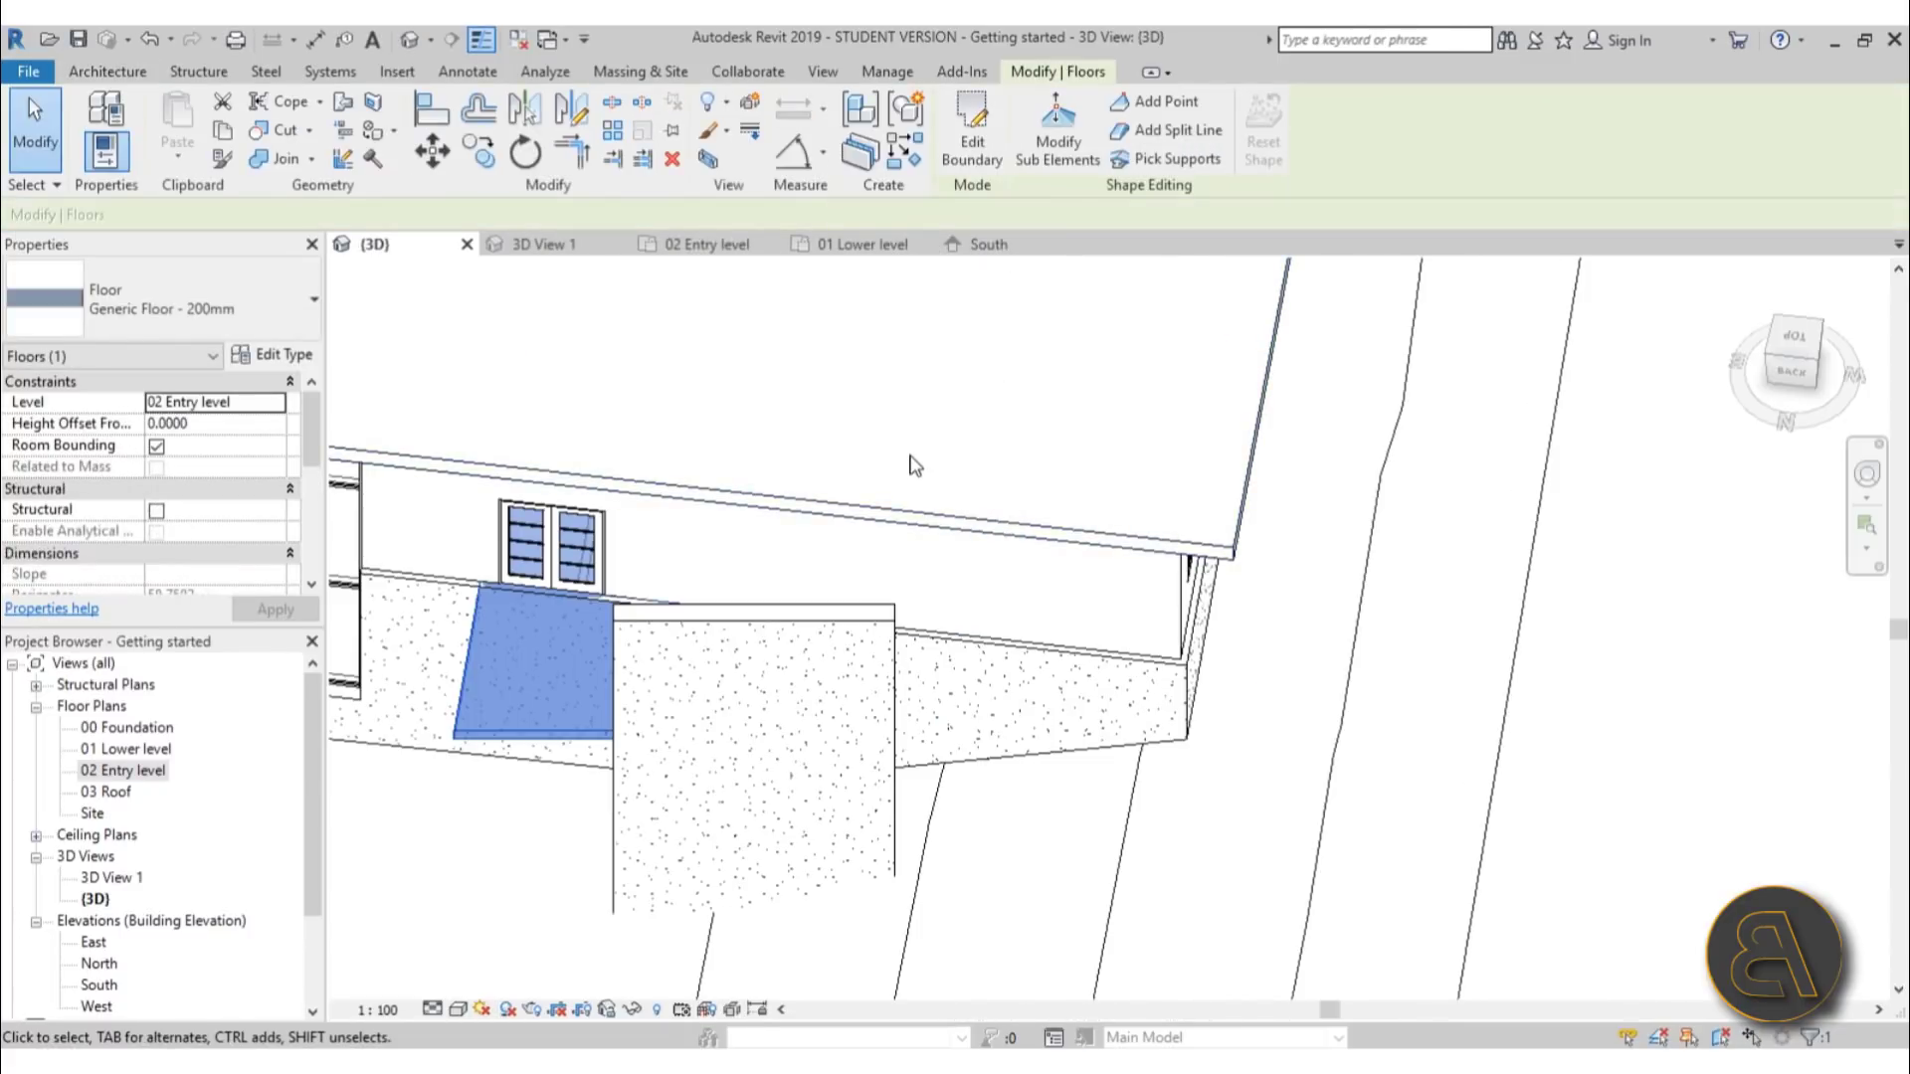
pyautogui.press('Escape')
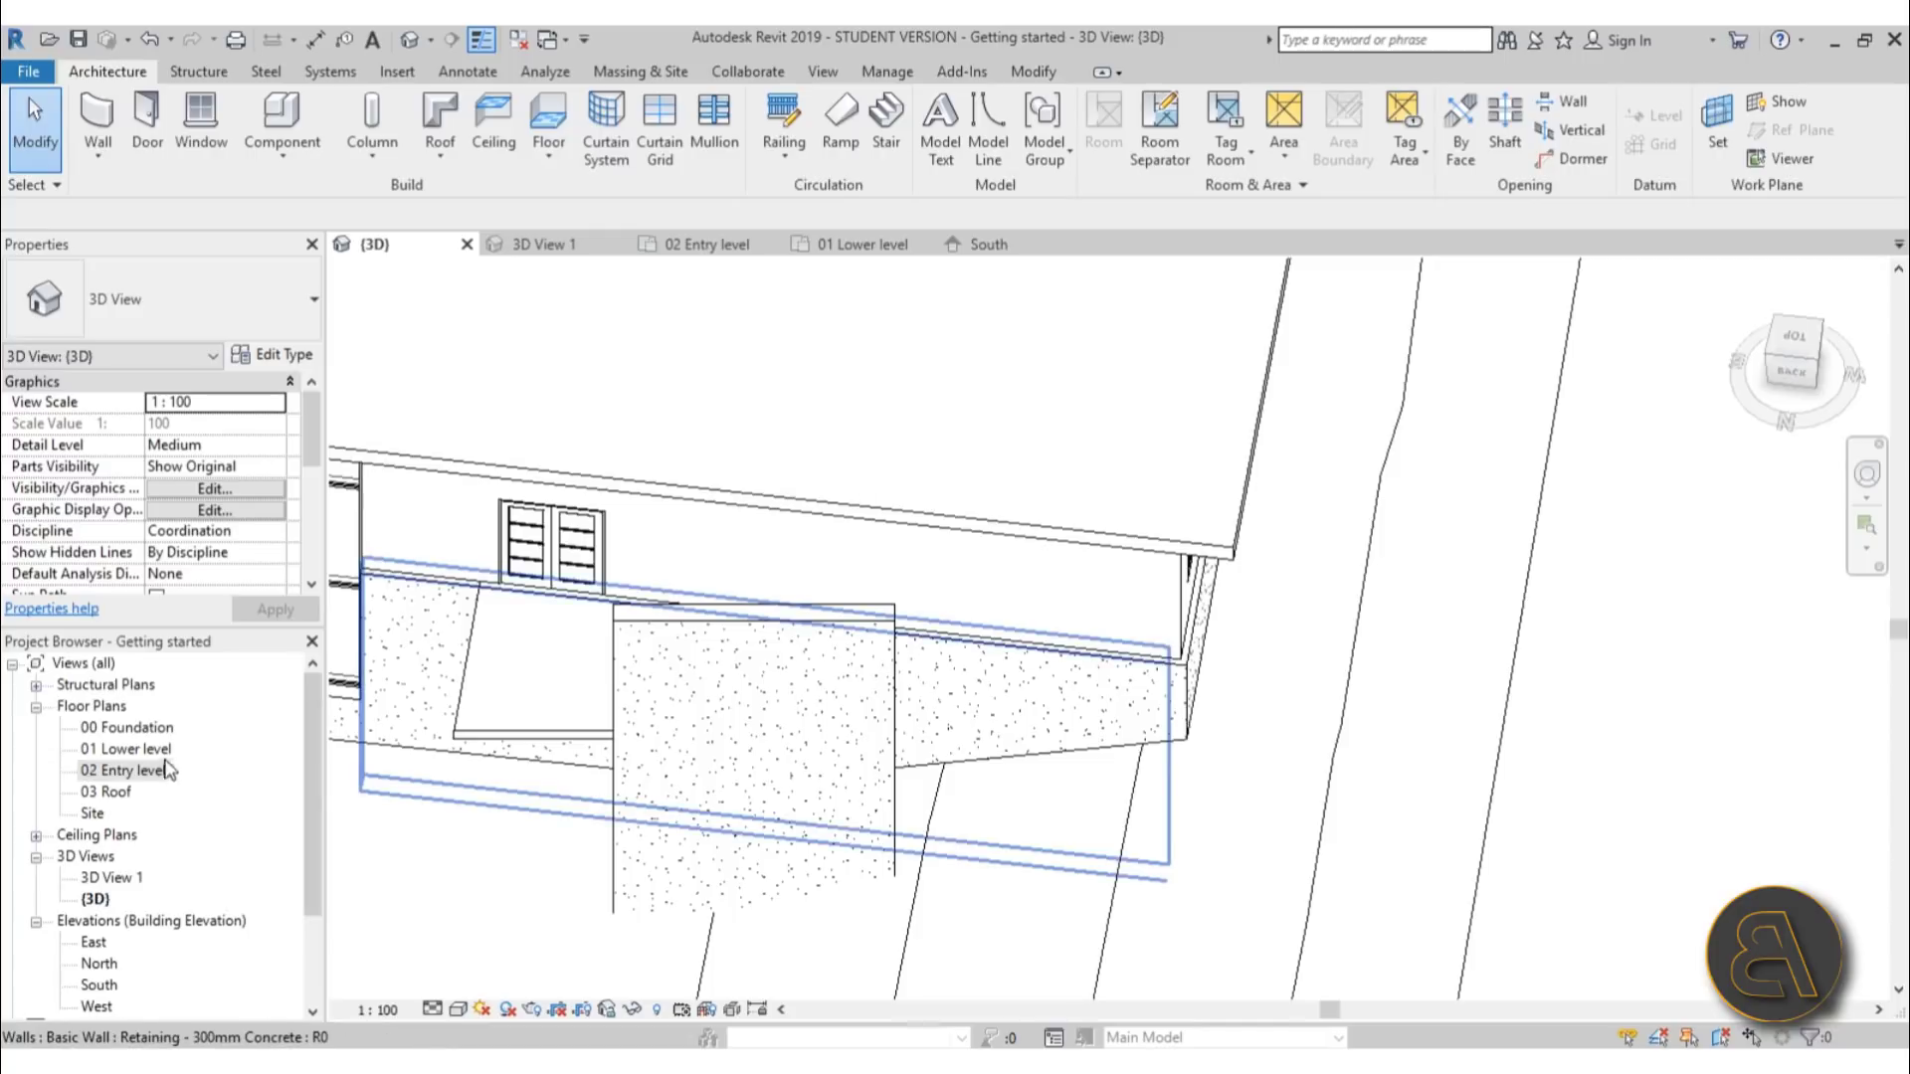
pyautogui.doubleClick(113, 769)
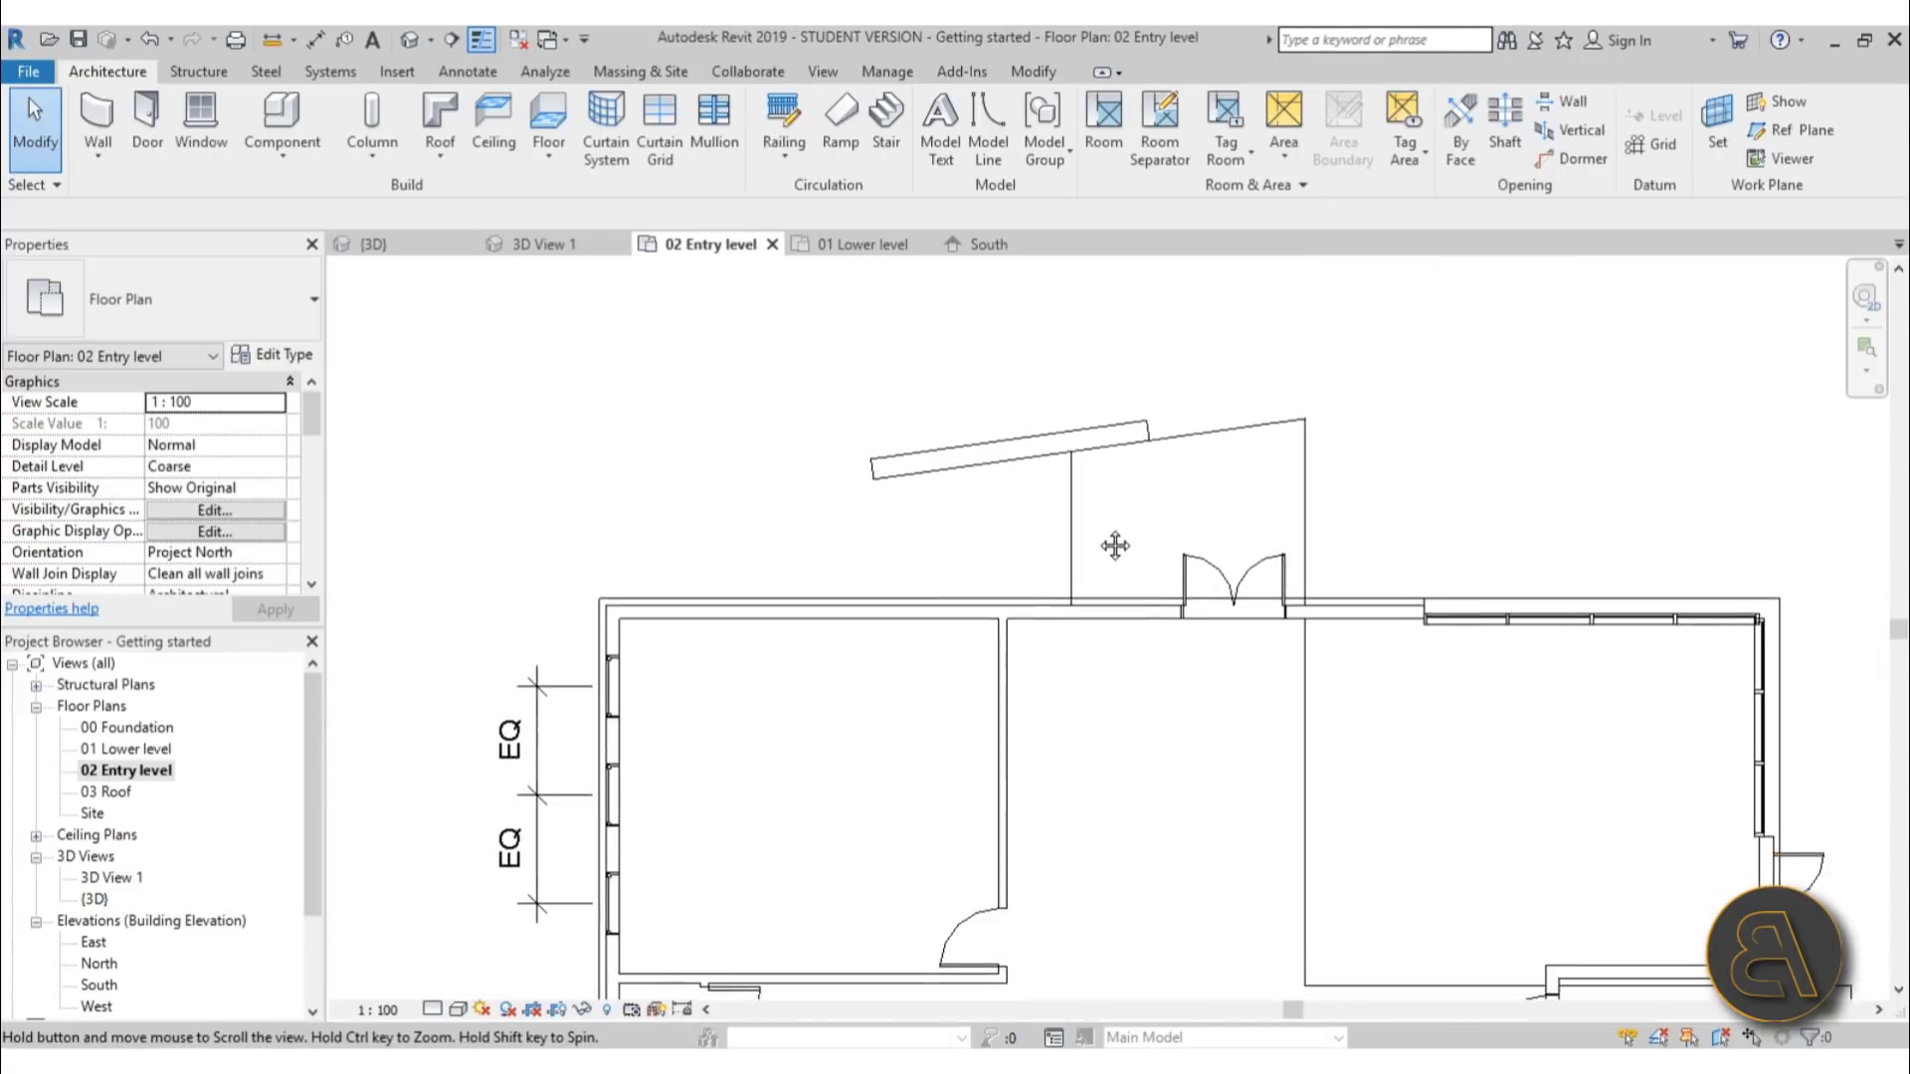
# Start a new floor on 02 Entry level and pick boundary lines from the terrace's west and slanted edges and the building's north and west walls
pyautogui.moveTo(1062, 582); pyautogui.dragTo(1074, 542, button='middle')
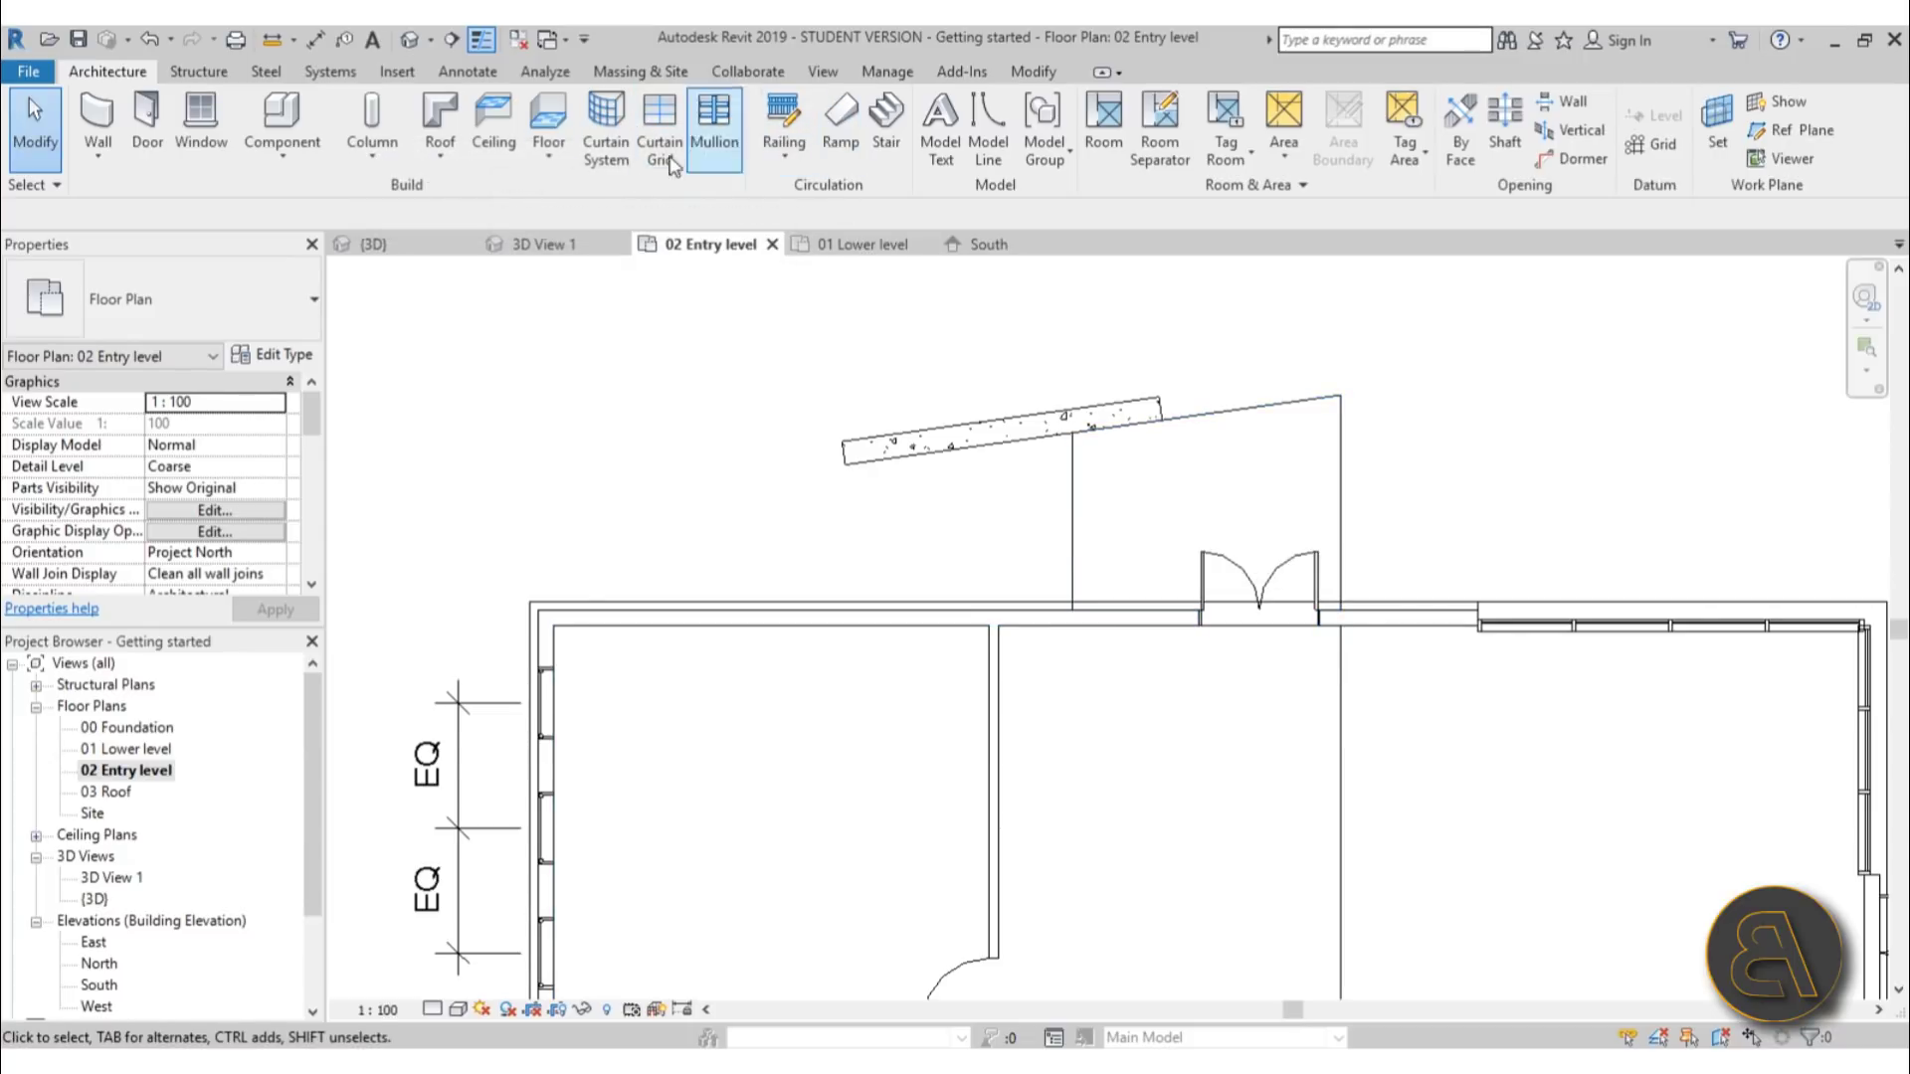
pyautogui.click(567, 124)
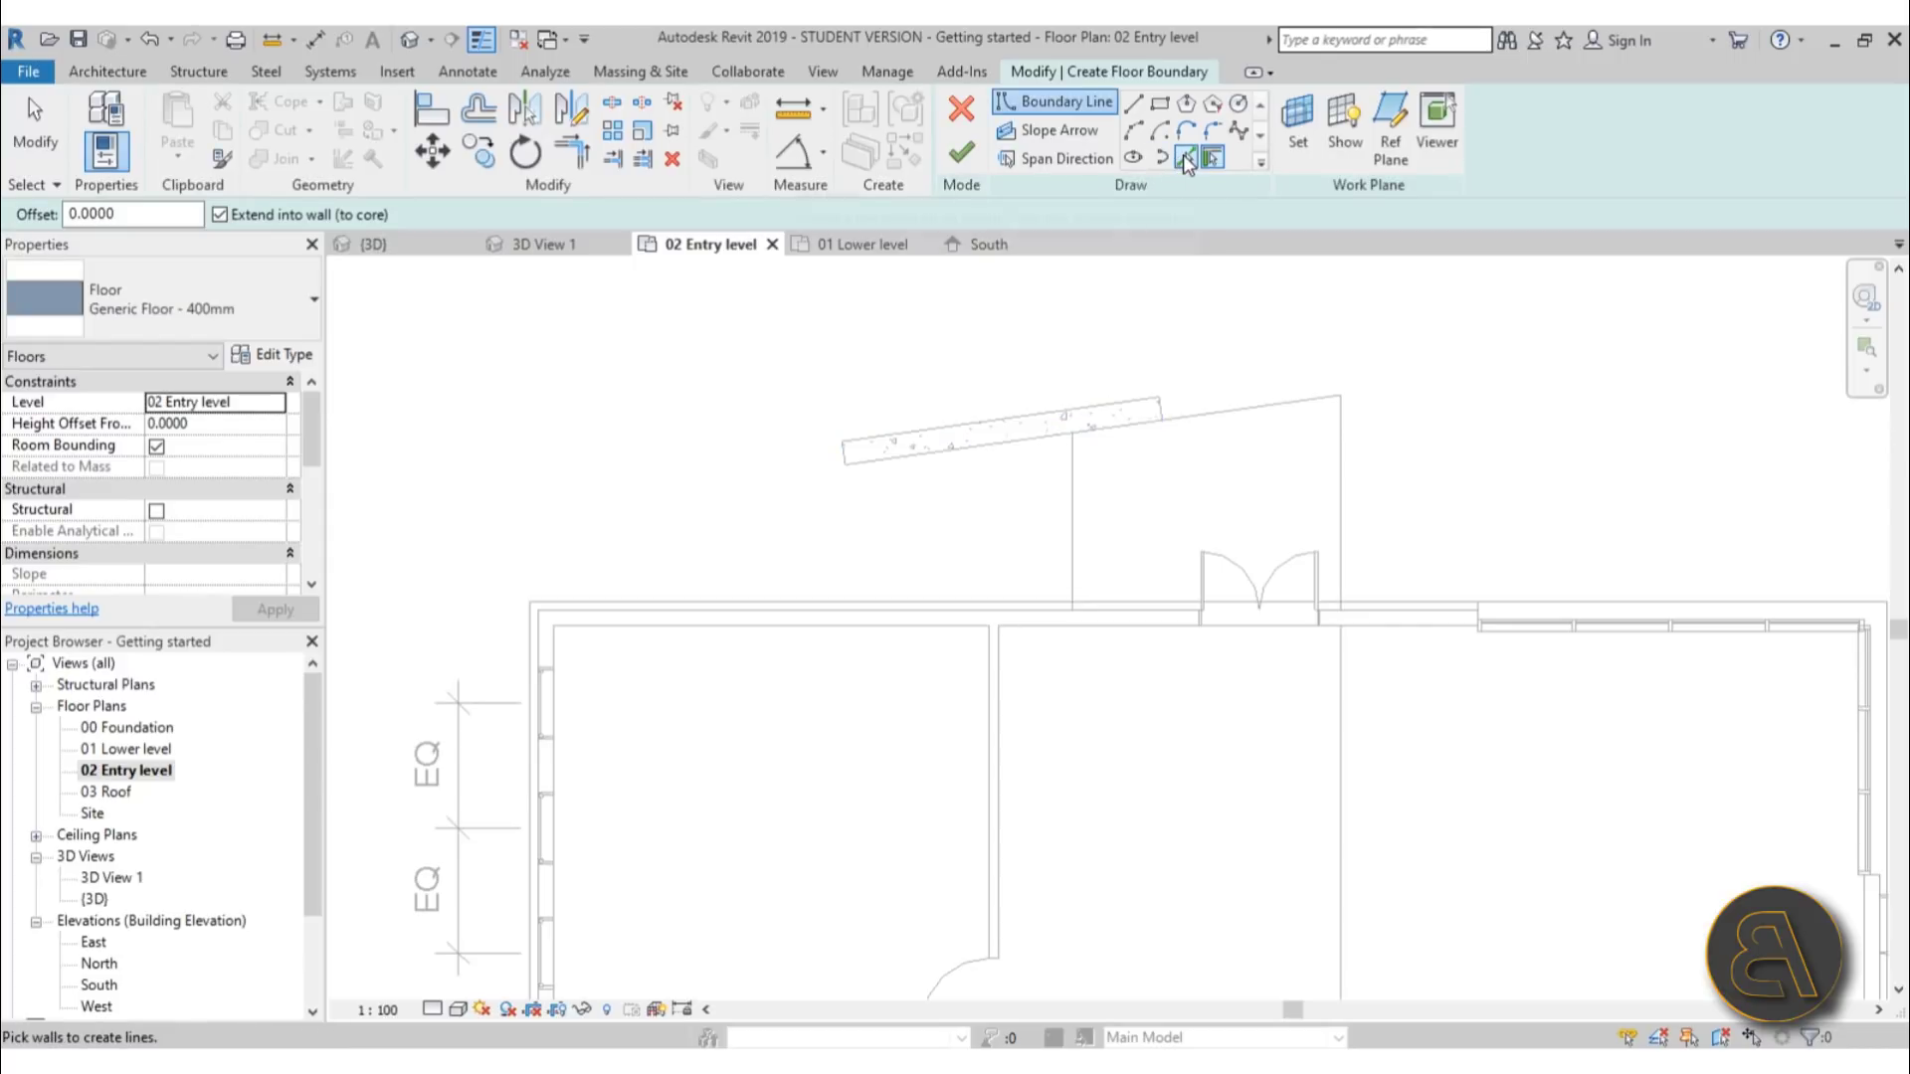
pyautogui.click(1184, 155)
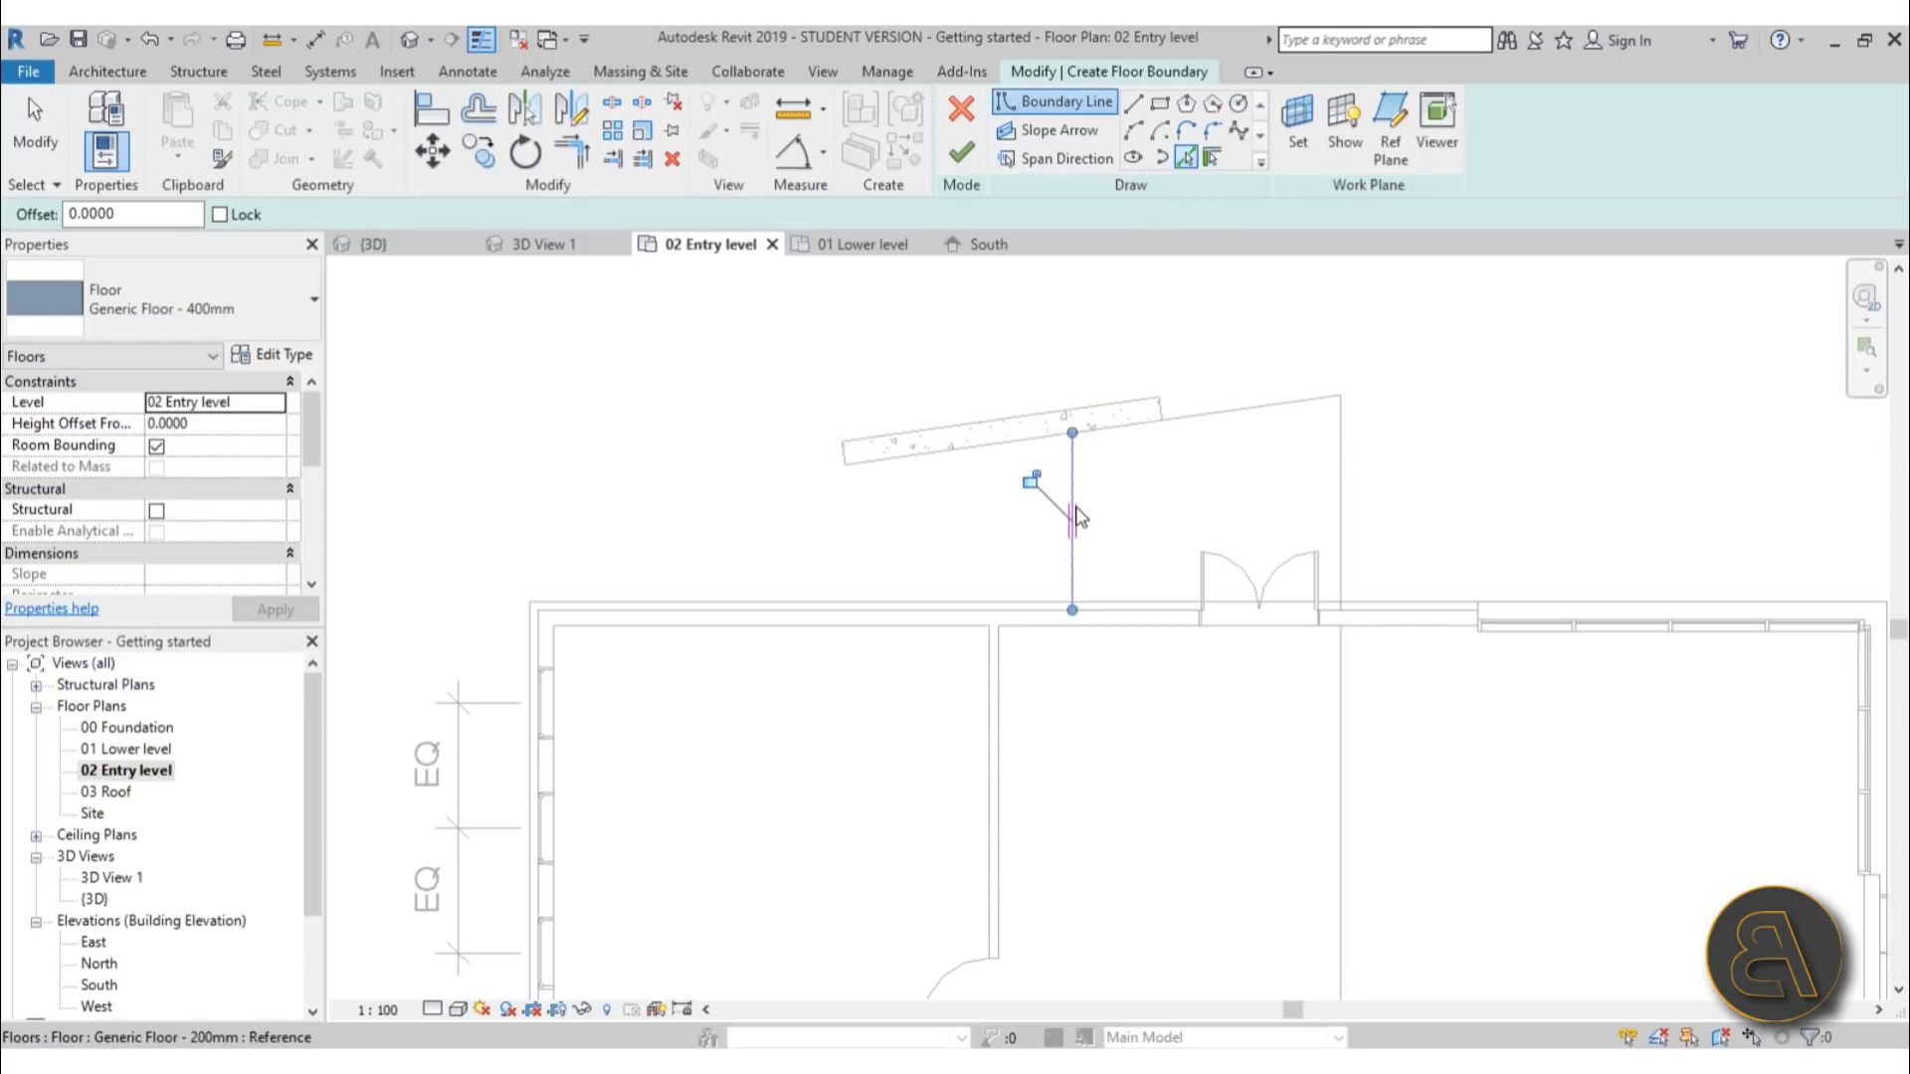
pyautogui.click(1110, 611)
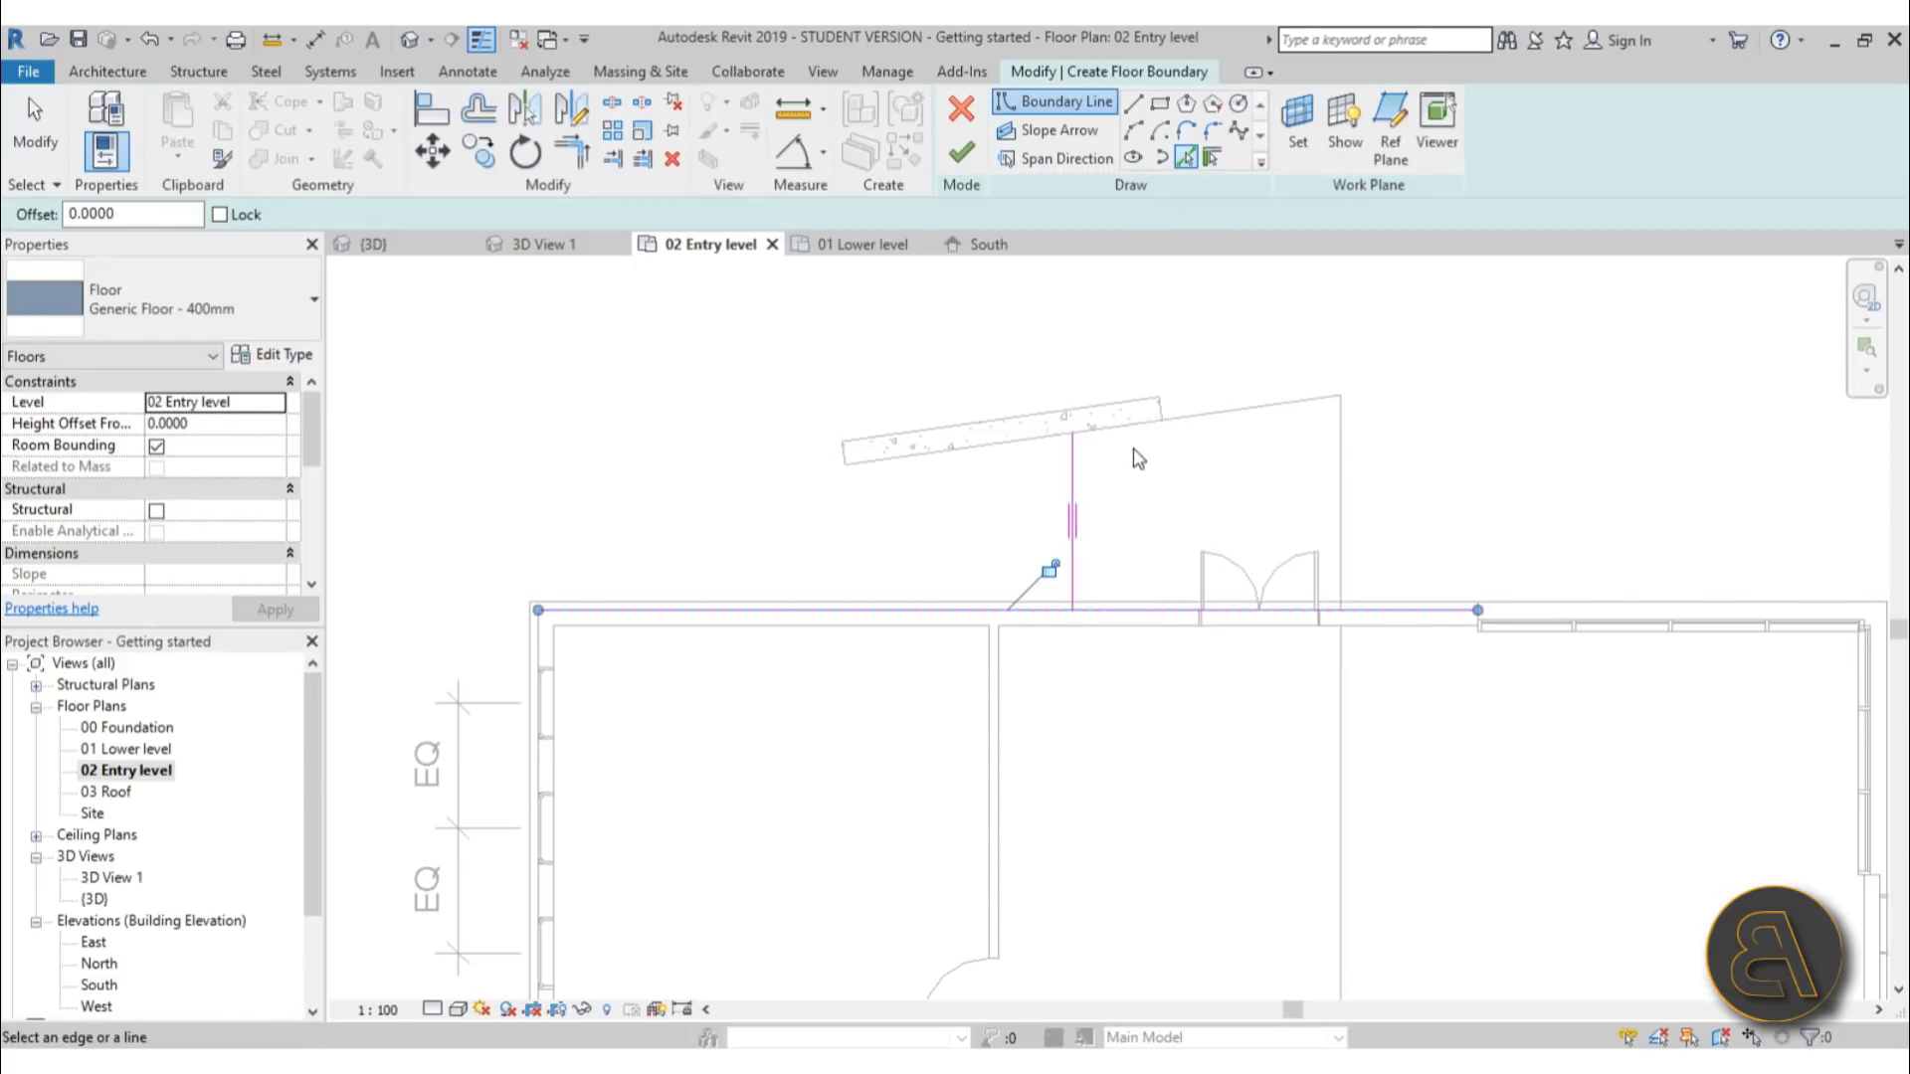
pyautogui.click(1243, 409)
pyautogui.click(535, 651)
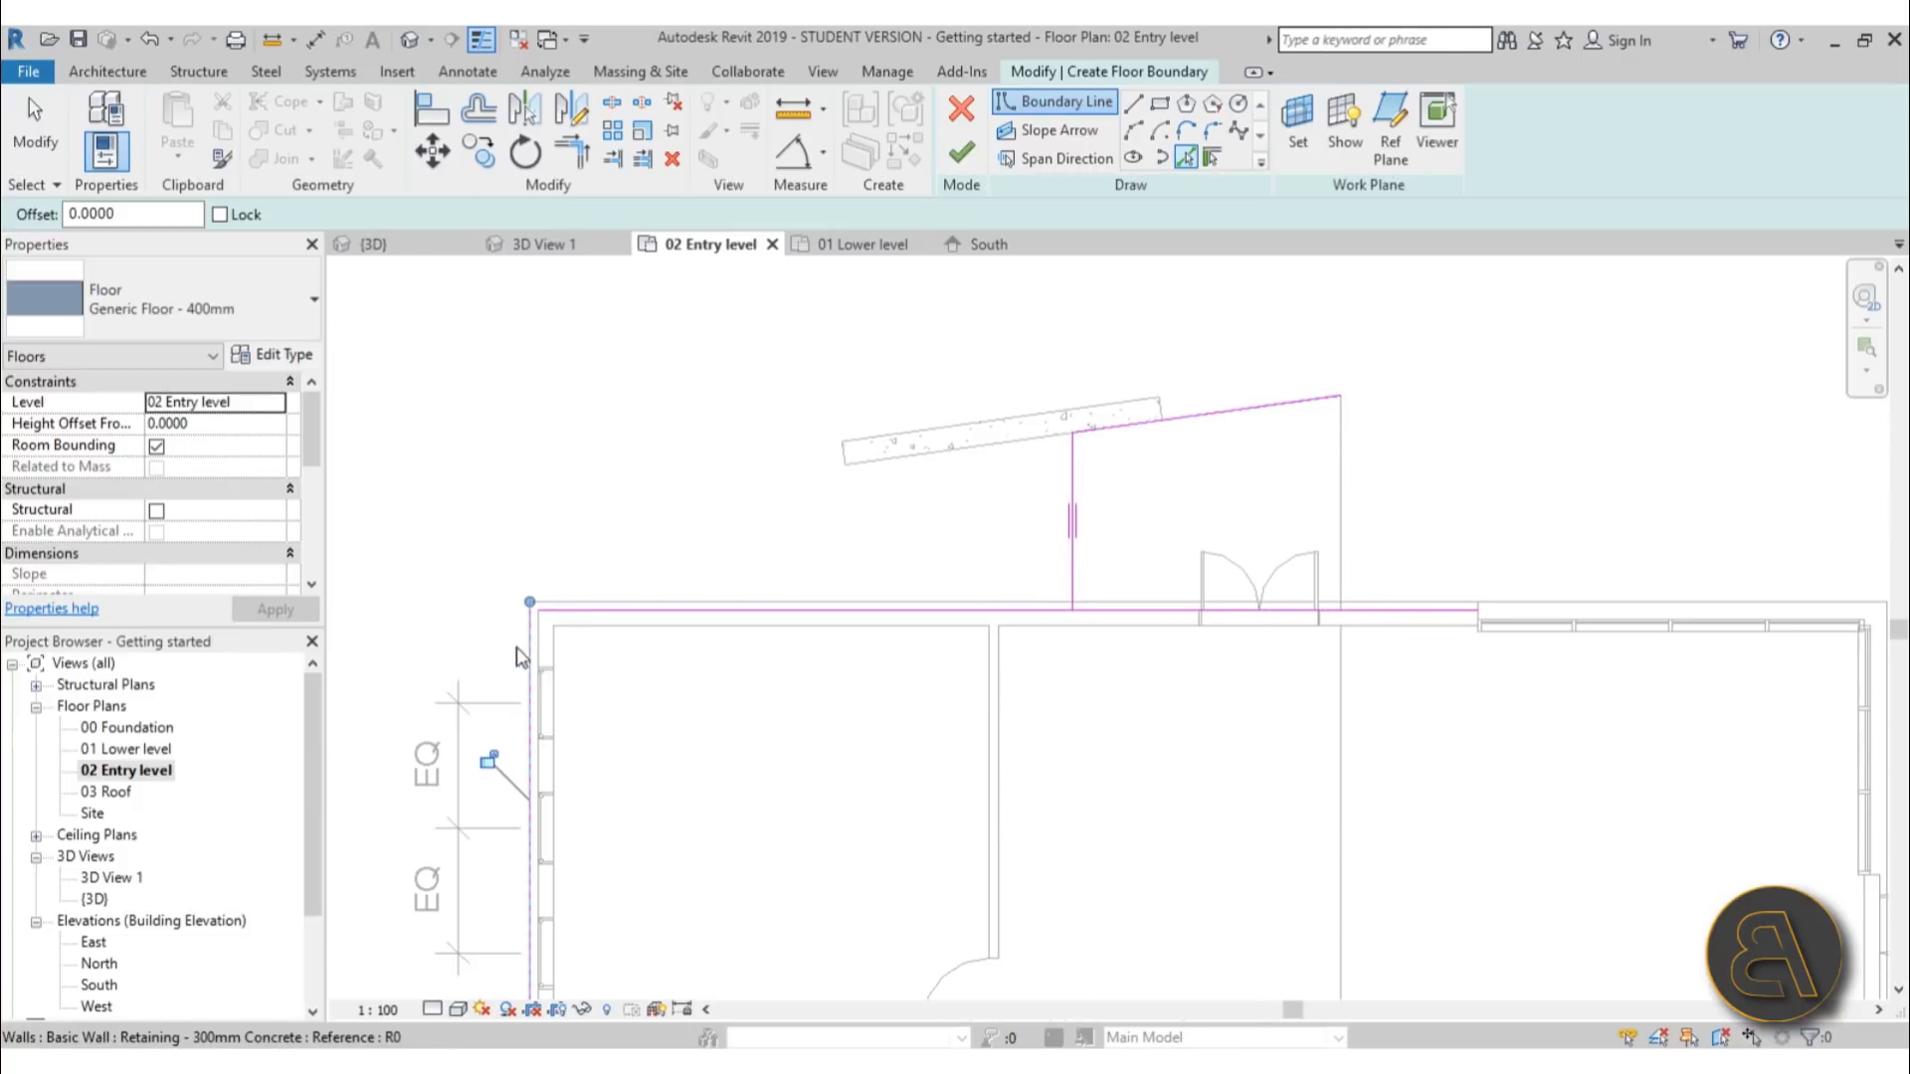
pyautogui.press('Escape')
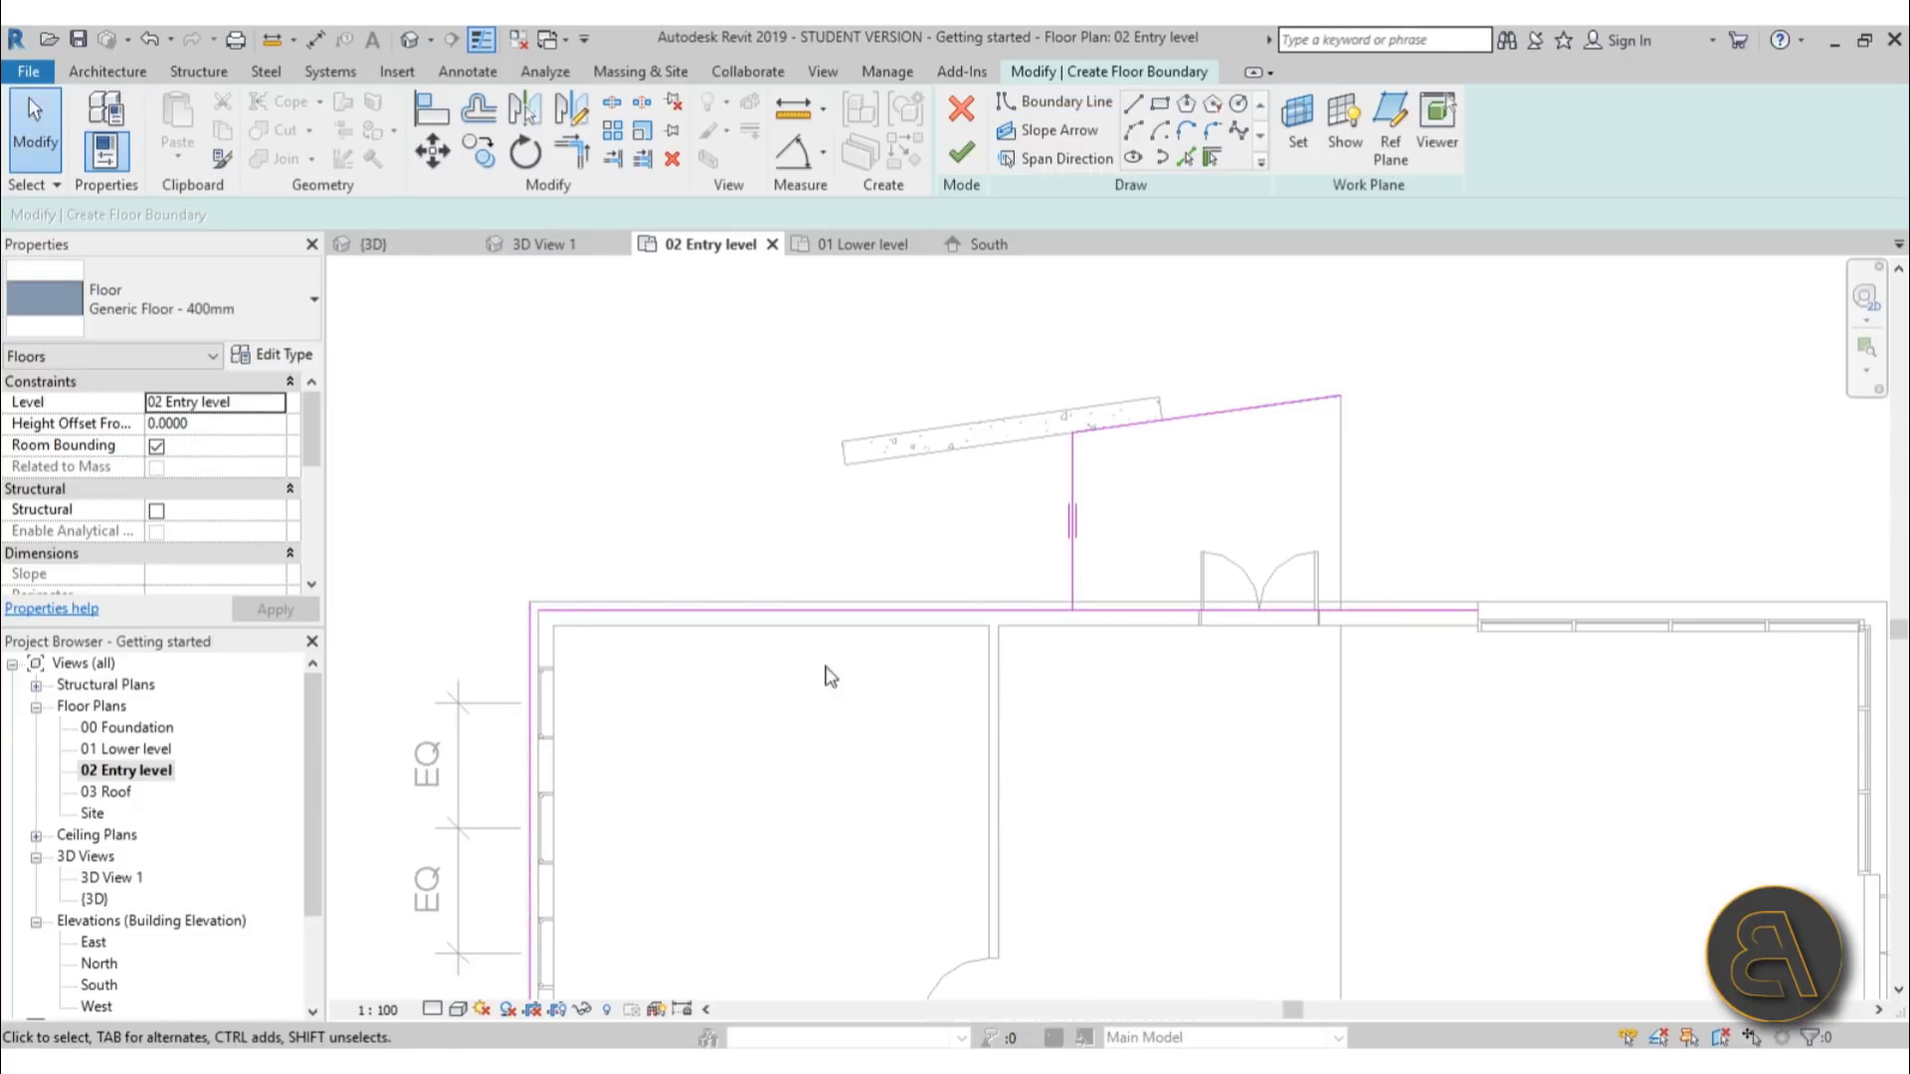
# Trim and extend the picked boundary lines into a closed outline between the slanted line, the west wall line, the building and the terrace edge
pyautogui.click(570, 149)
pyautogui.click(1094, 428)
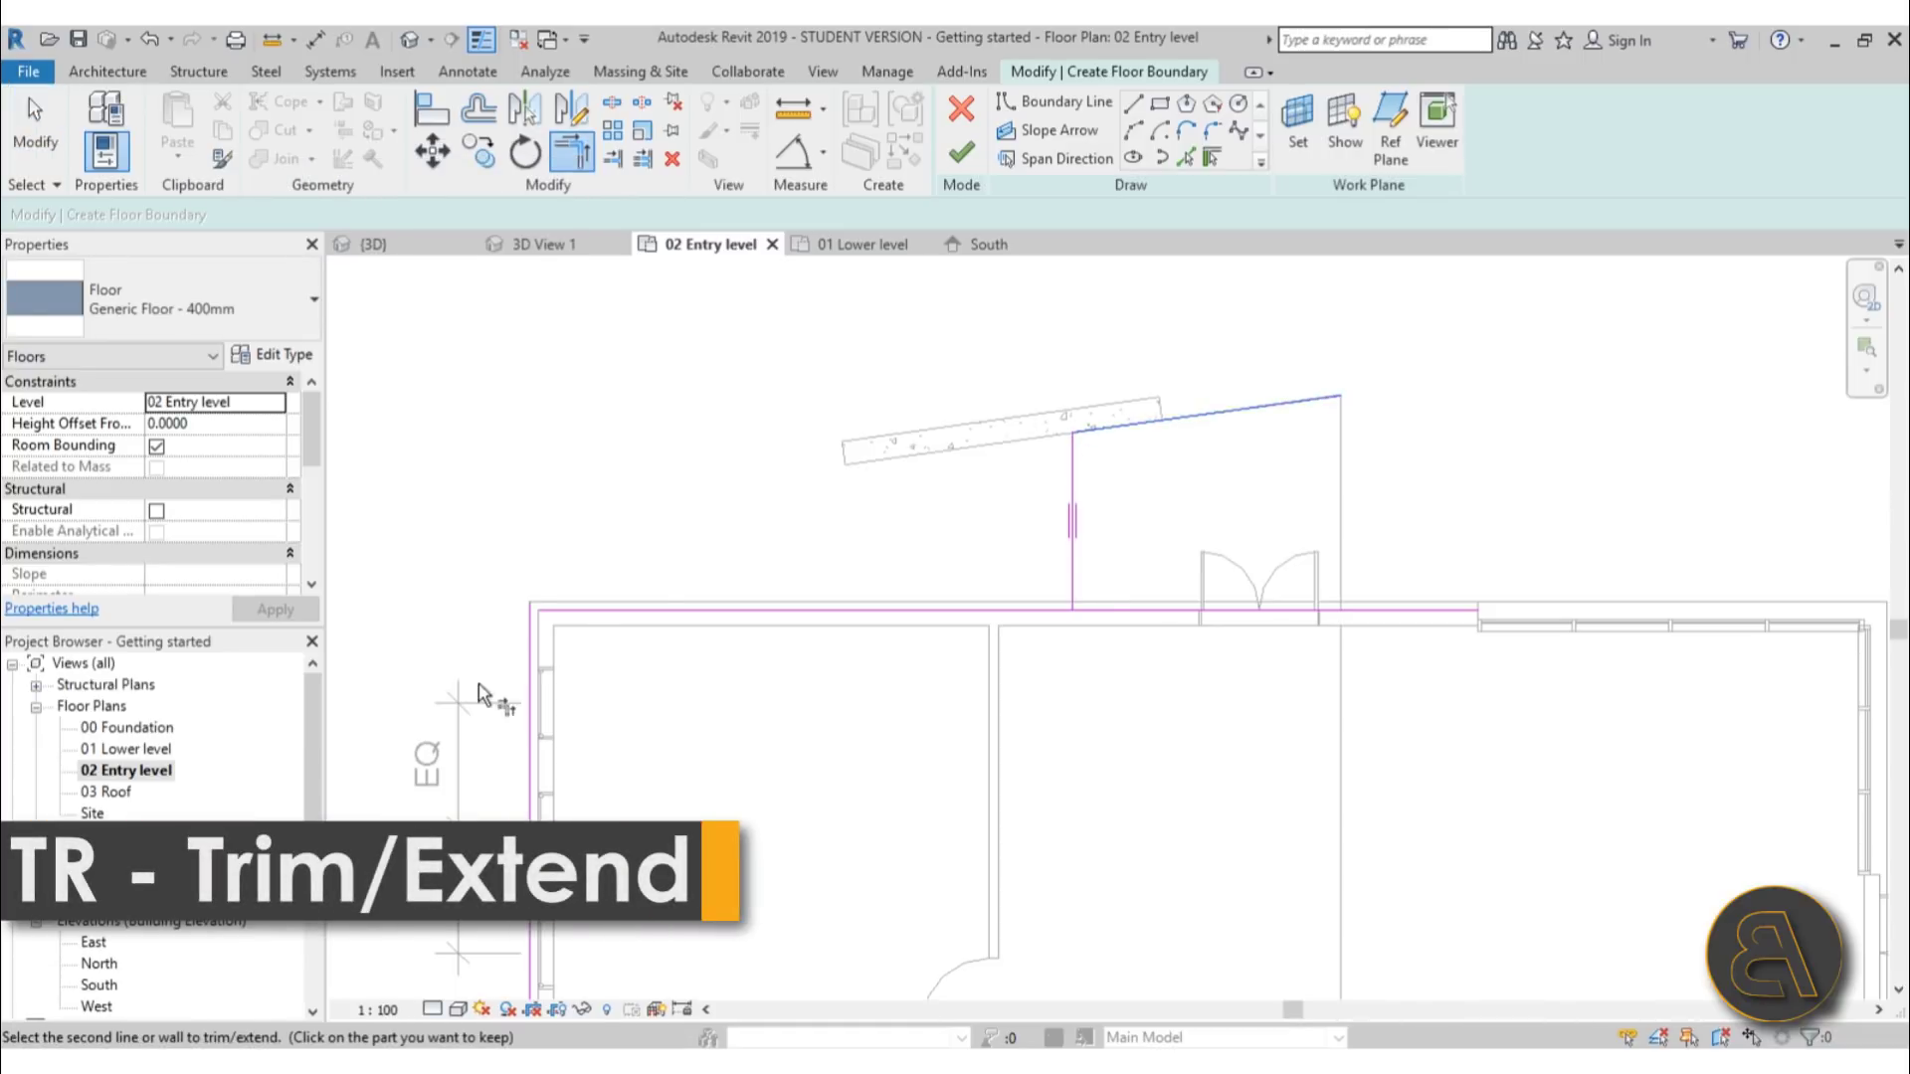
pyautogui.click(528, 678)
pyautogui.click(582, 610)
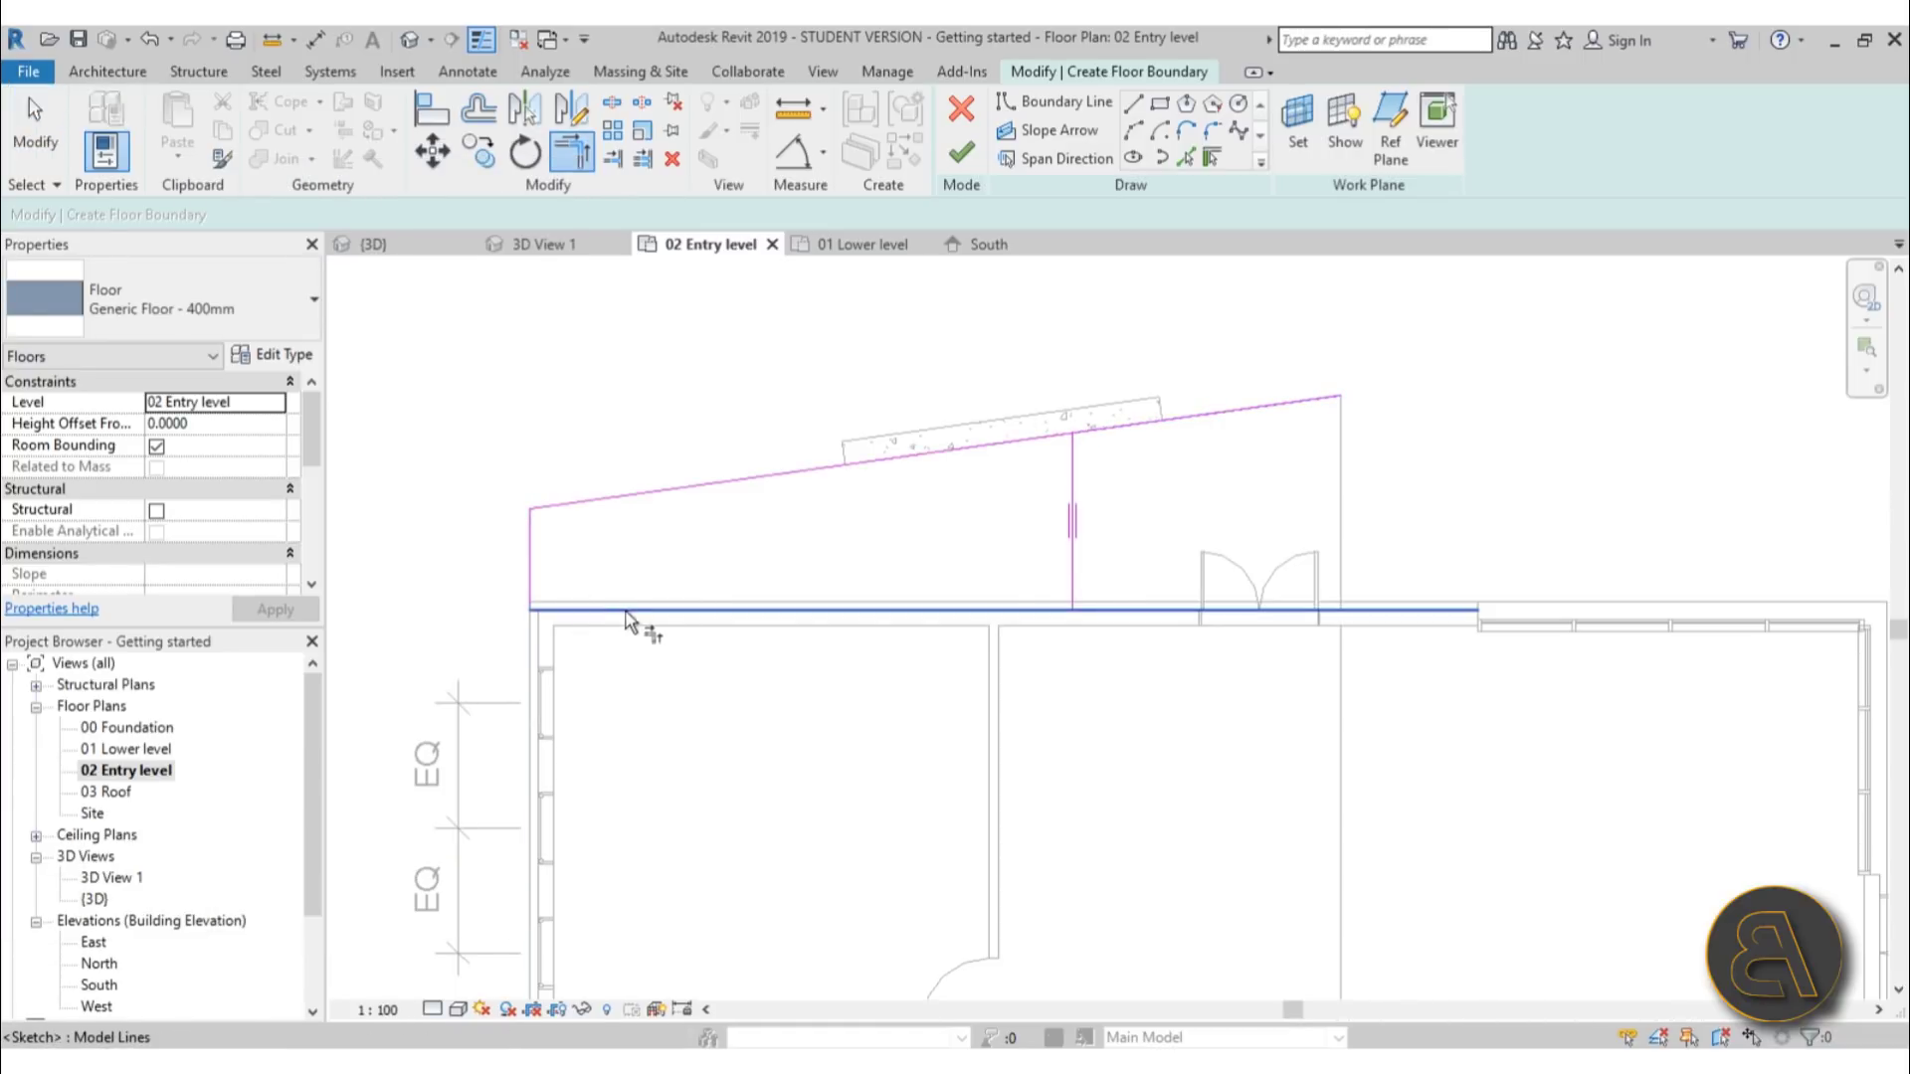
pyautogui.click(1074, 563)
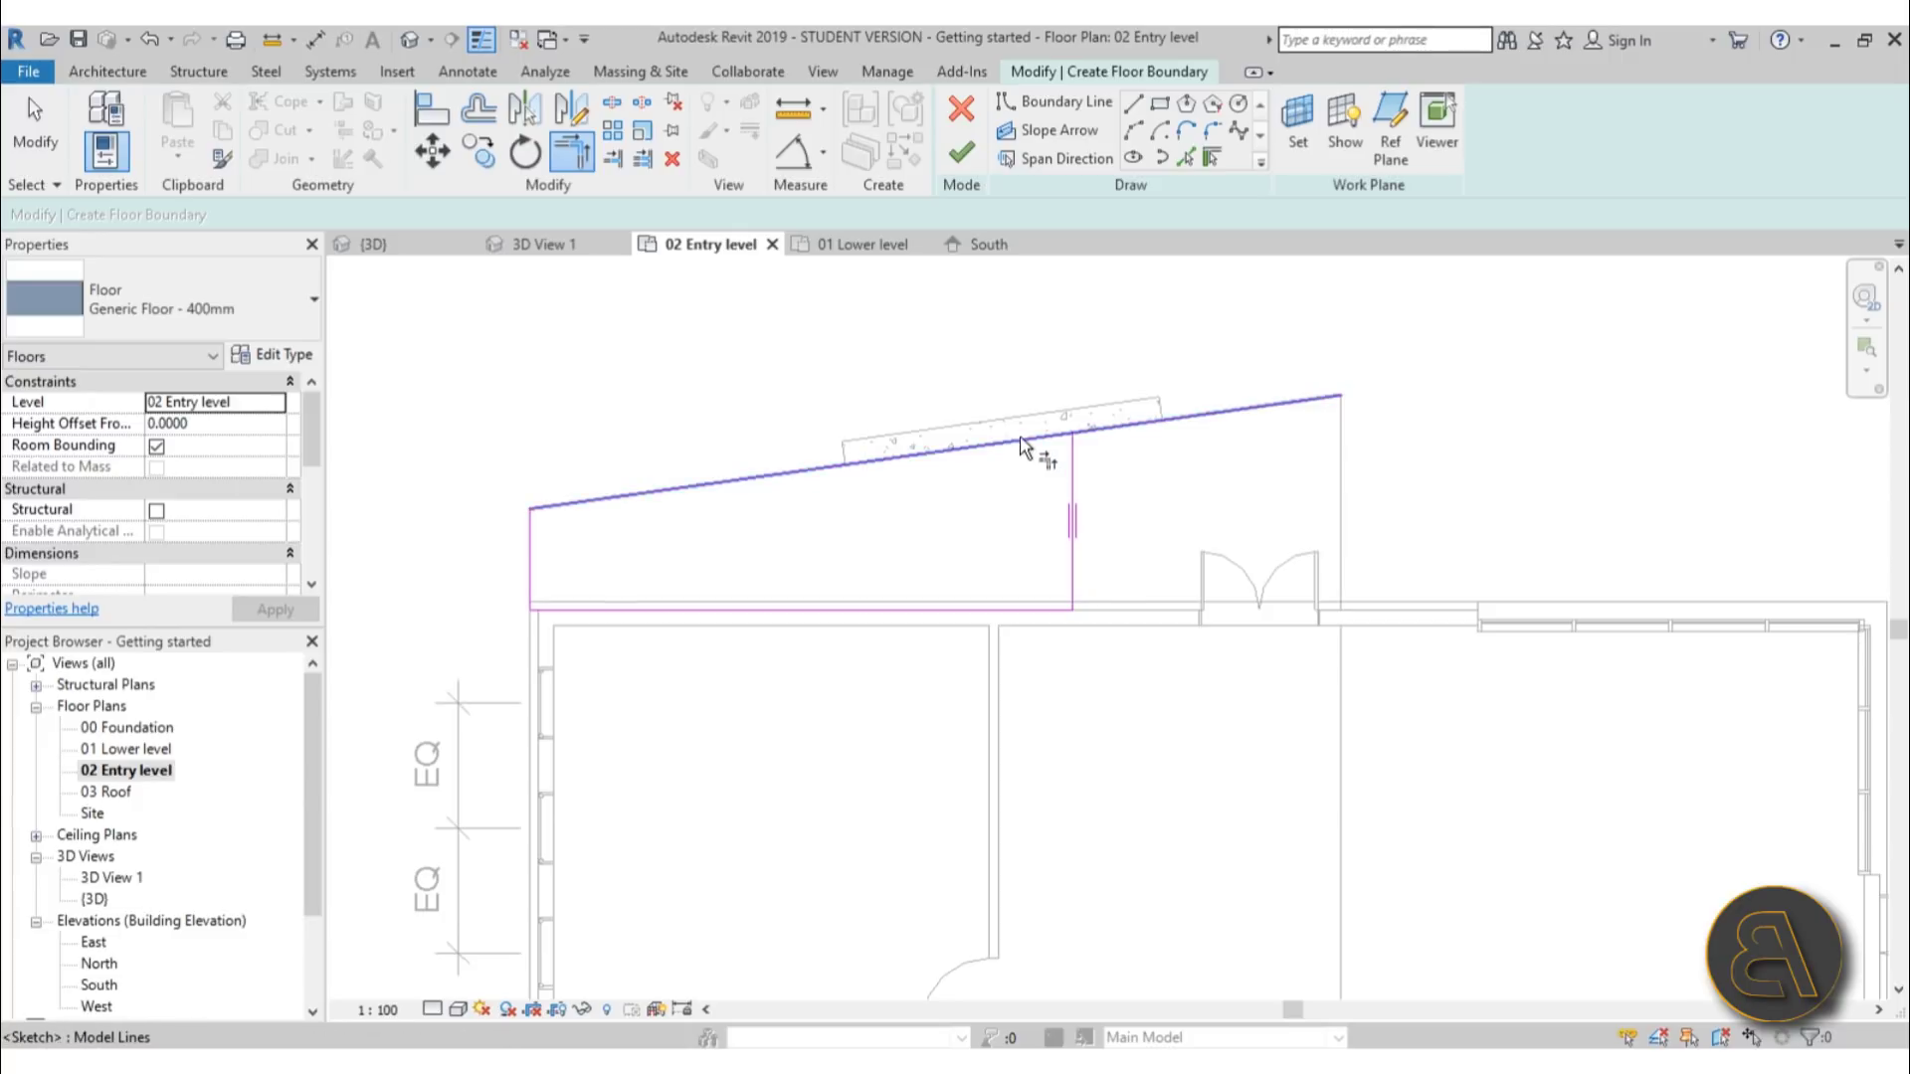
pyautogui.click(1023, 437)
pyautogui.click(1074, 484)
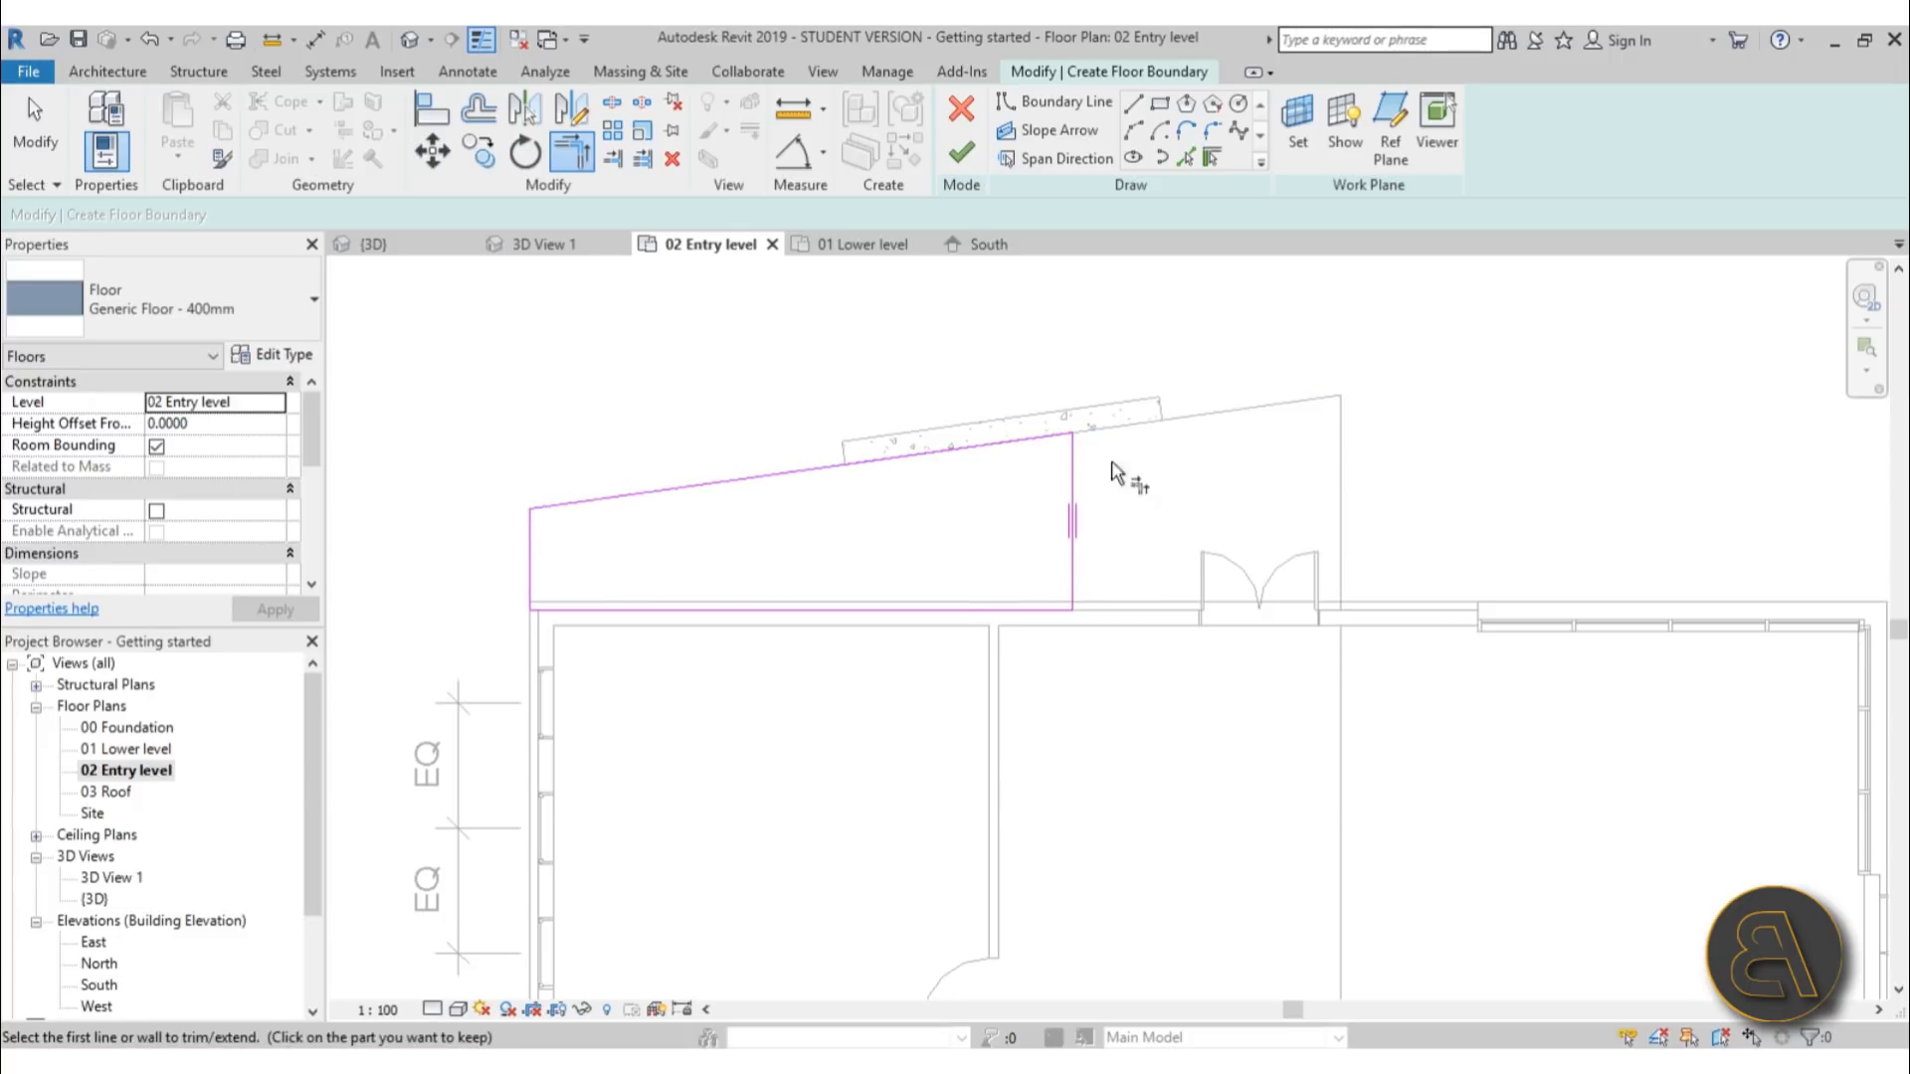
pyautogui.click(35, 129)
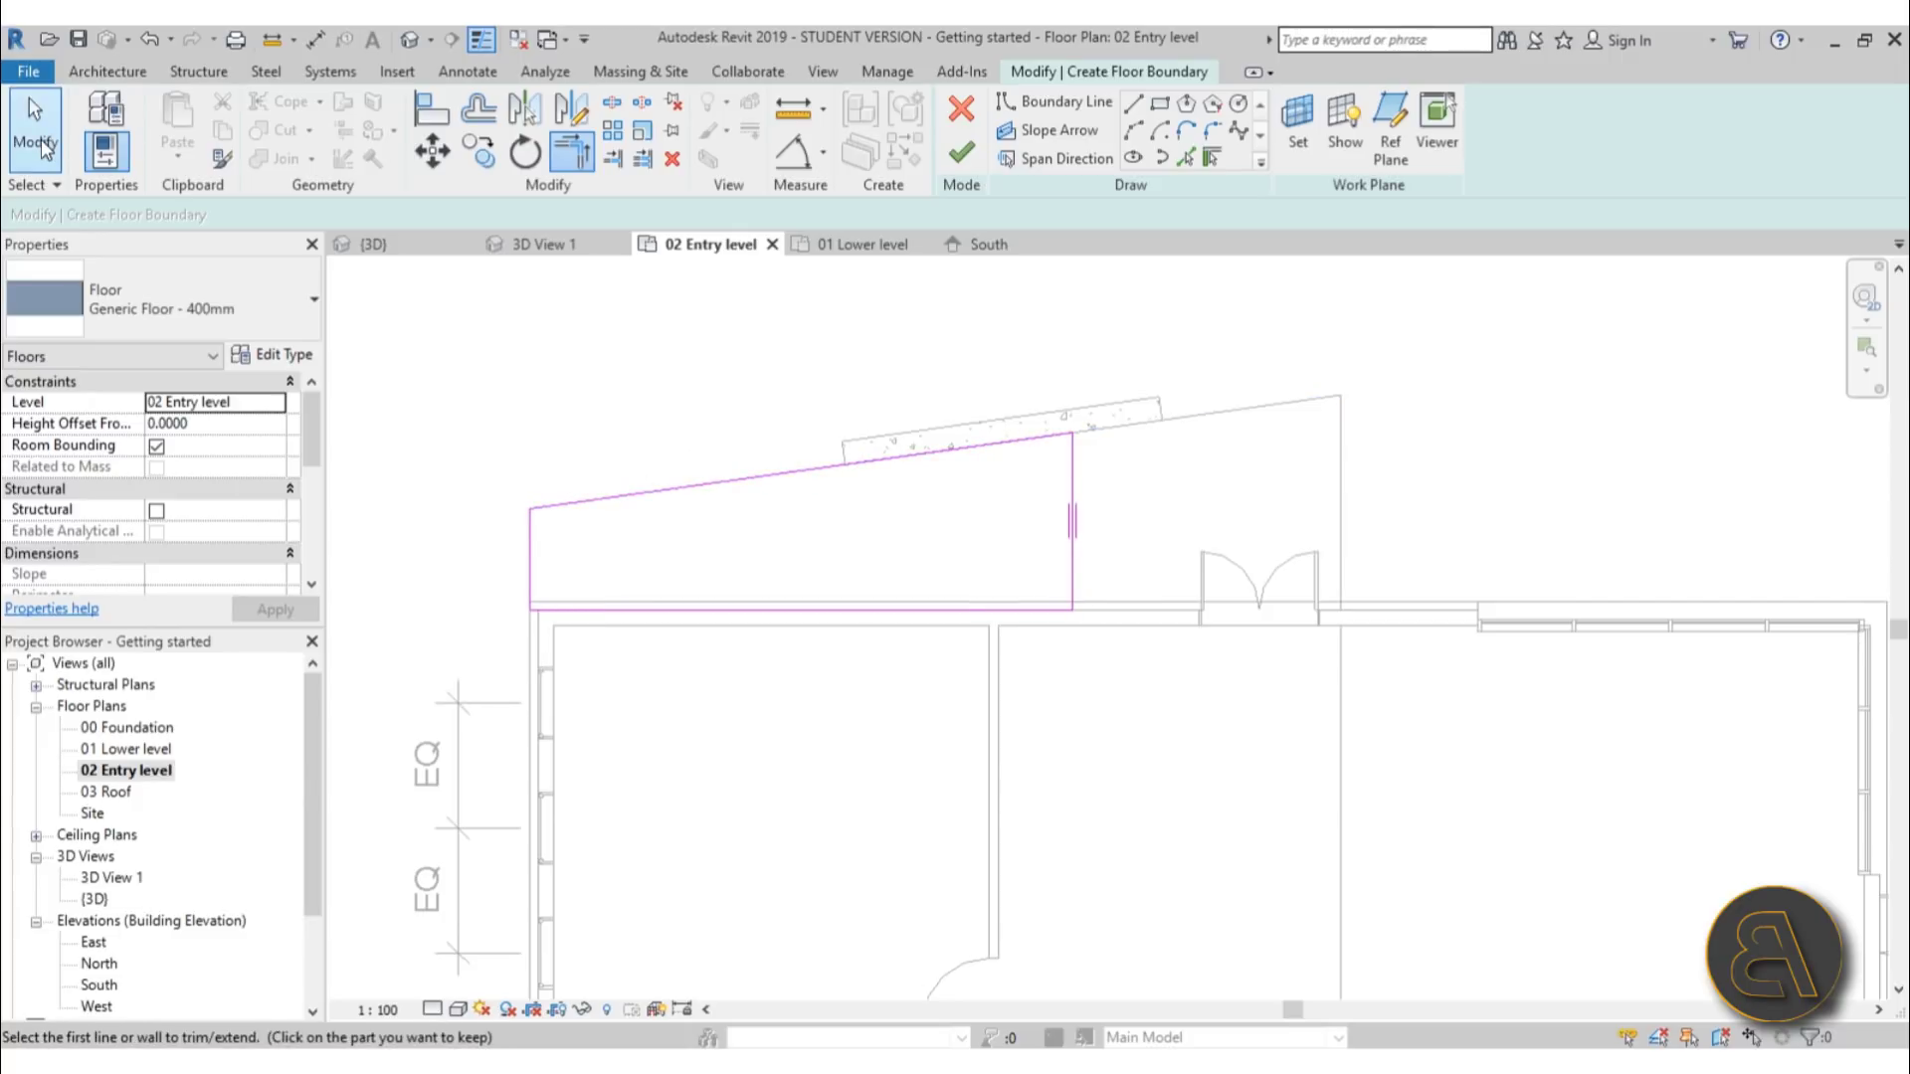
# Move the outline's west side outward past the building corner, making the ramp about 8.5 m long
pyautogui.scroll(-2, 697, 547)
pyautogui.moveTo(597, 498); pyautogui.dragTo(917, 451, button='middle')
pyautogui.moveTo(920, 460); pyautogui.dragTo(814, 457)
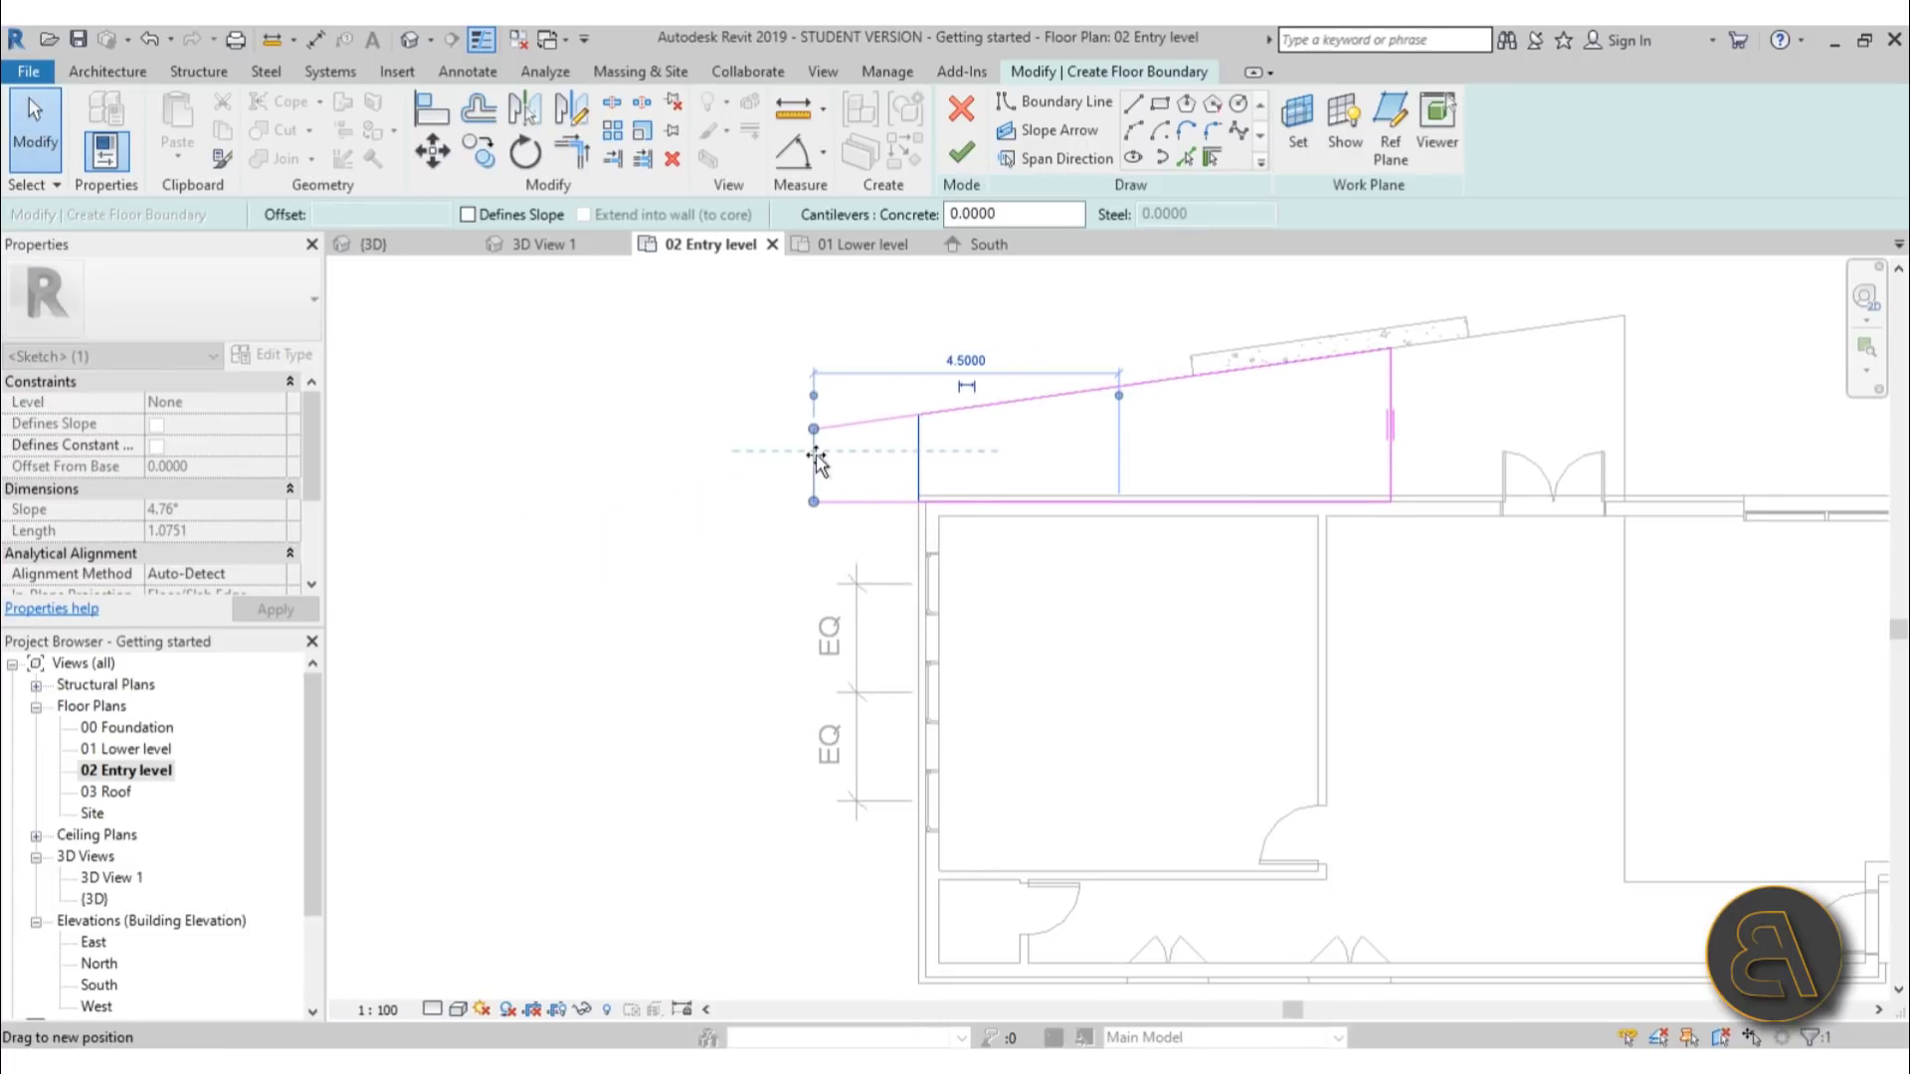
pyautogui.click(1074, 285)
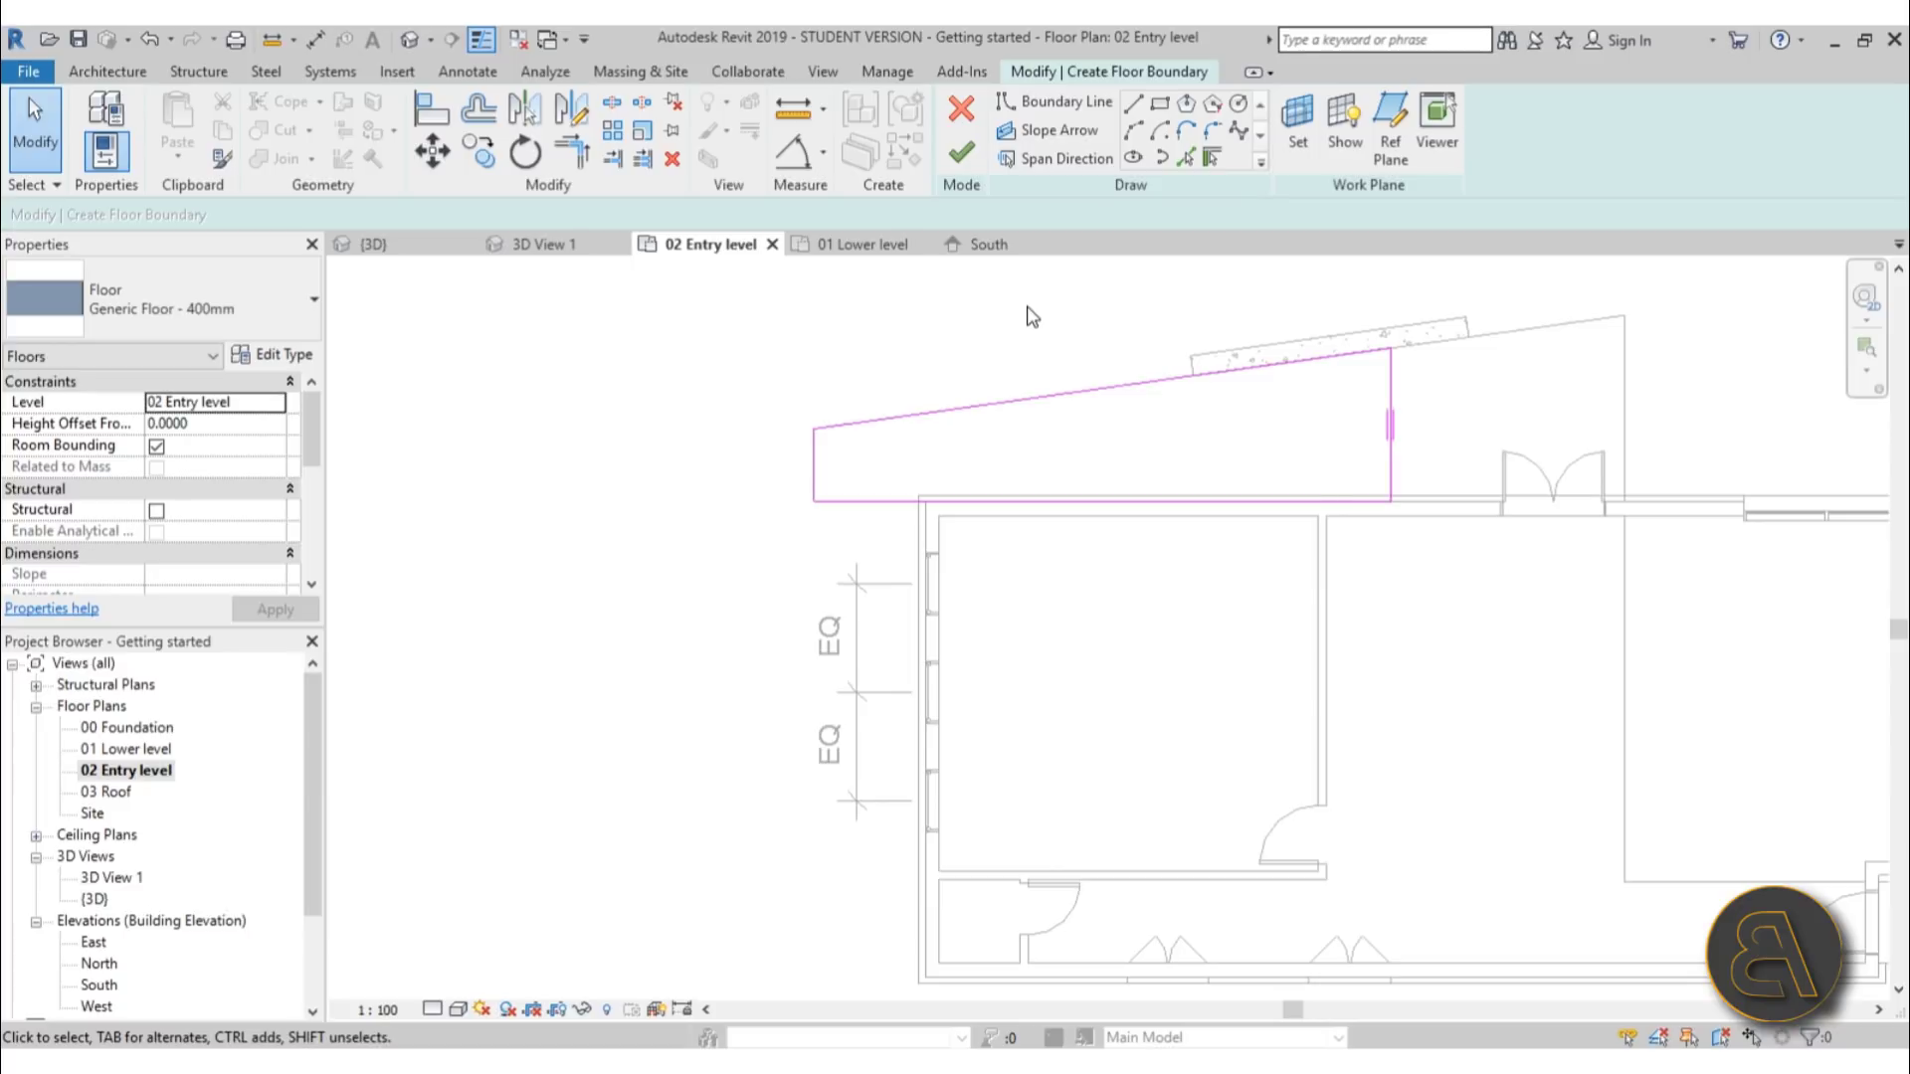
# Draw a slope arrow from the outline's west side to the terrace edge and set its height offset at tail to -2
pyautogui.click(1030, 132)
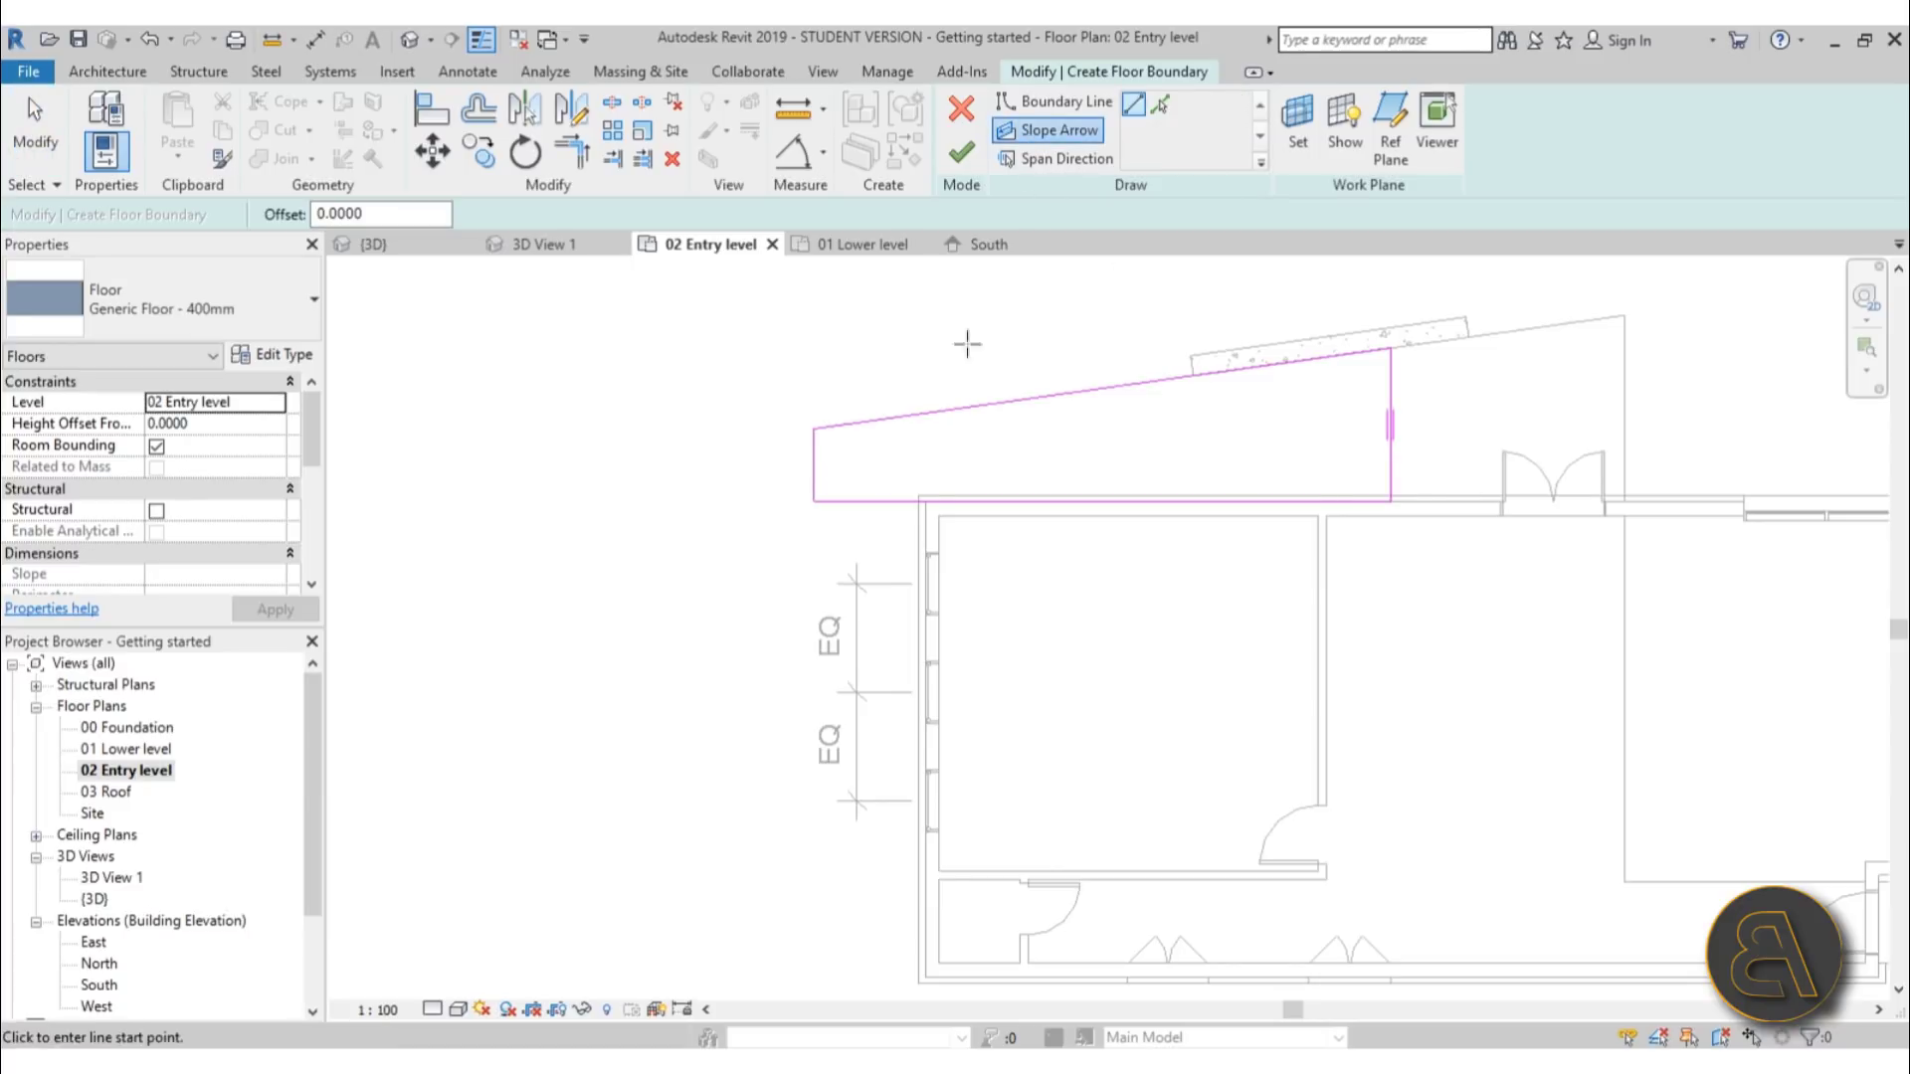
pyautogui.click(814, 465)
pyautogui.click(1391, 464)
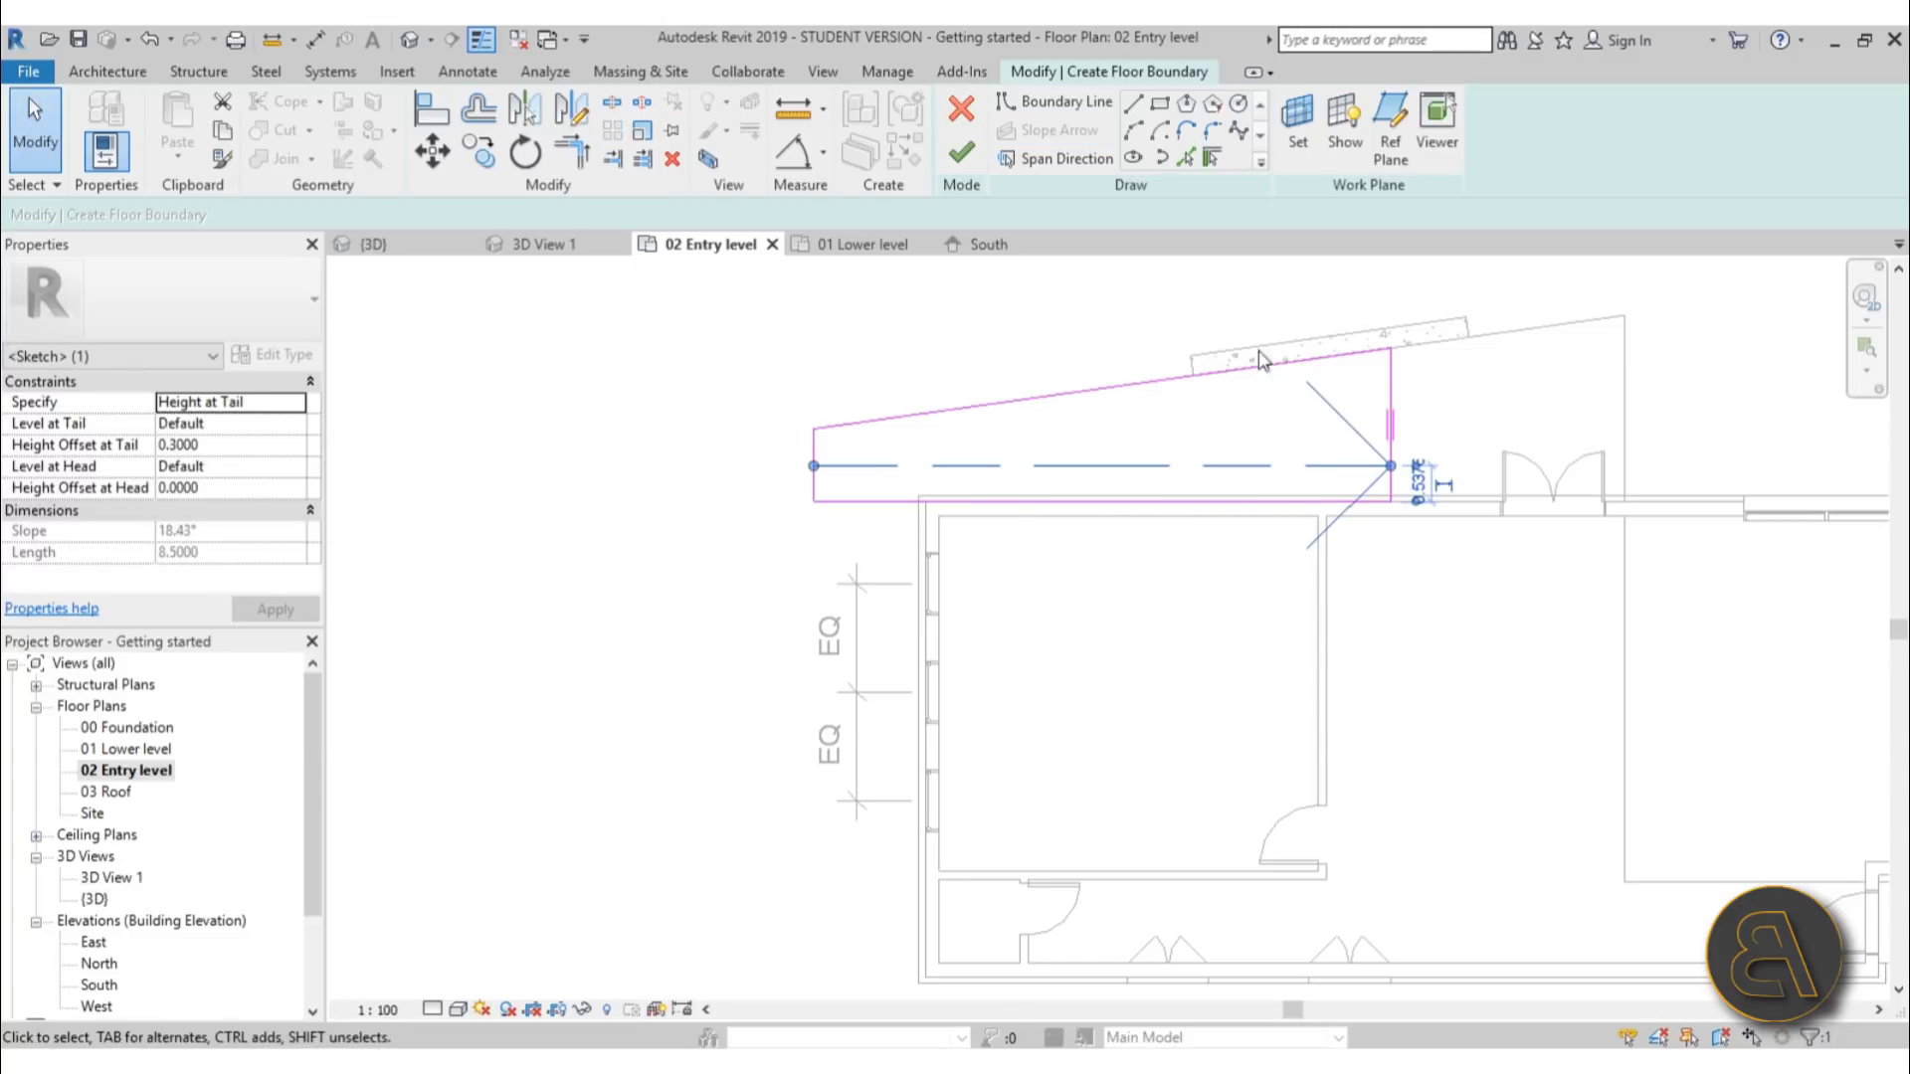
pyautogui.press('Escape')
pyautogui.click(1165, 467)
pyautogui.click(222, 446)
pyautogui.click(209, 446)
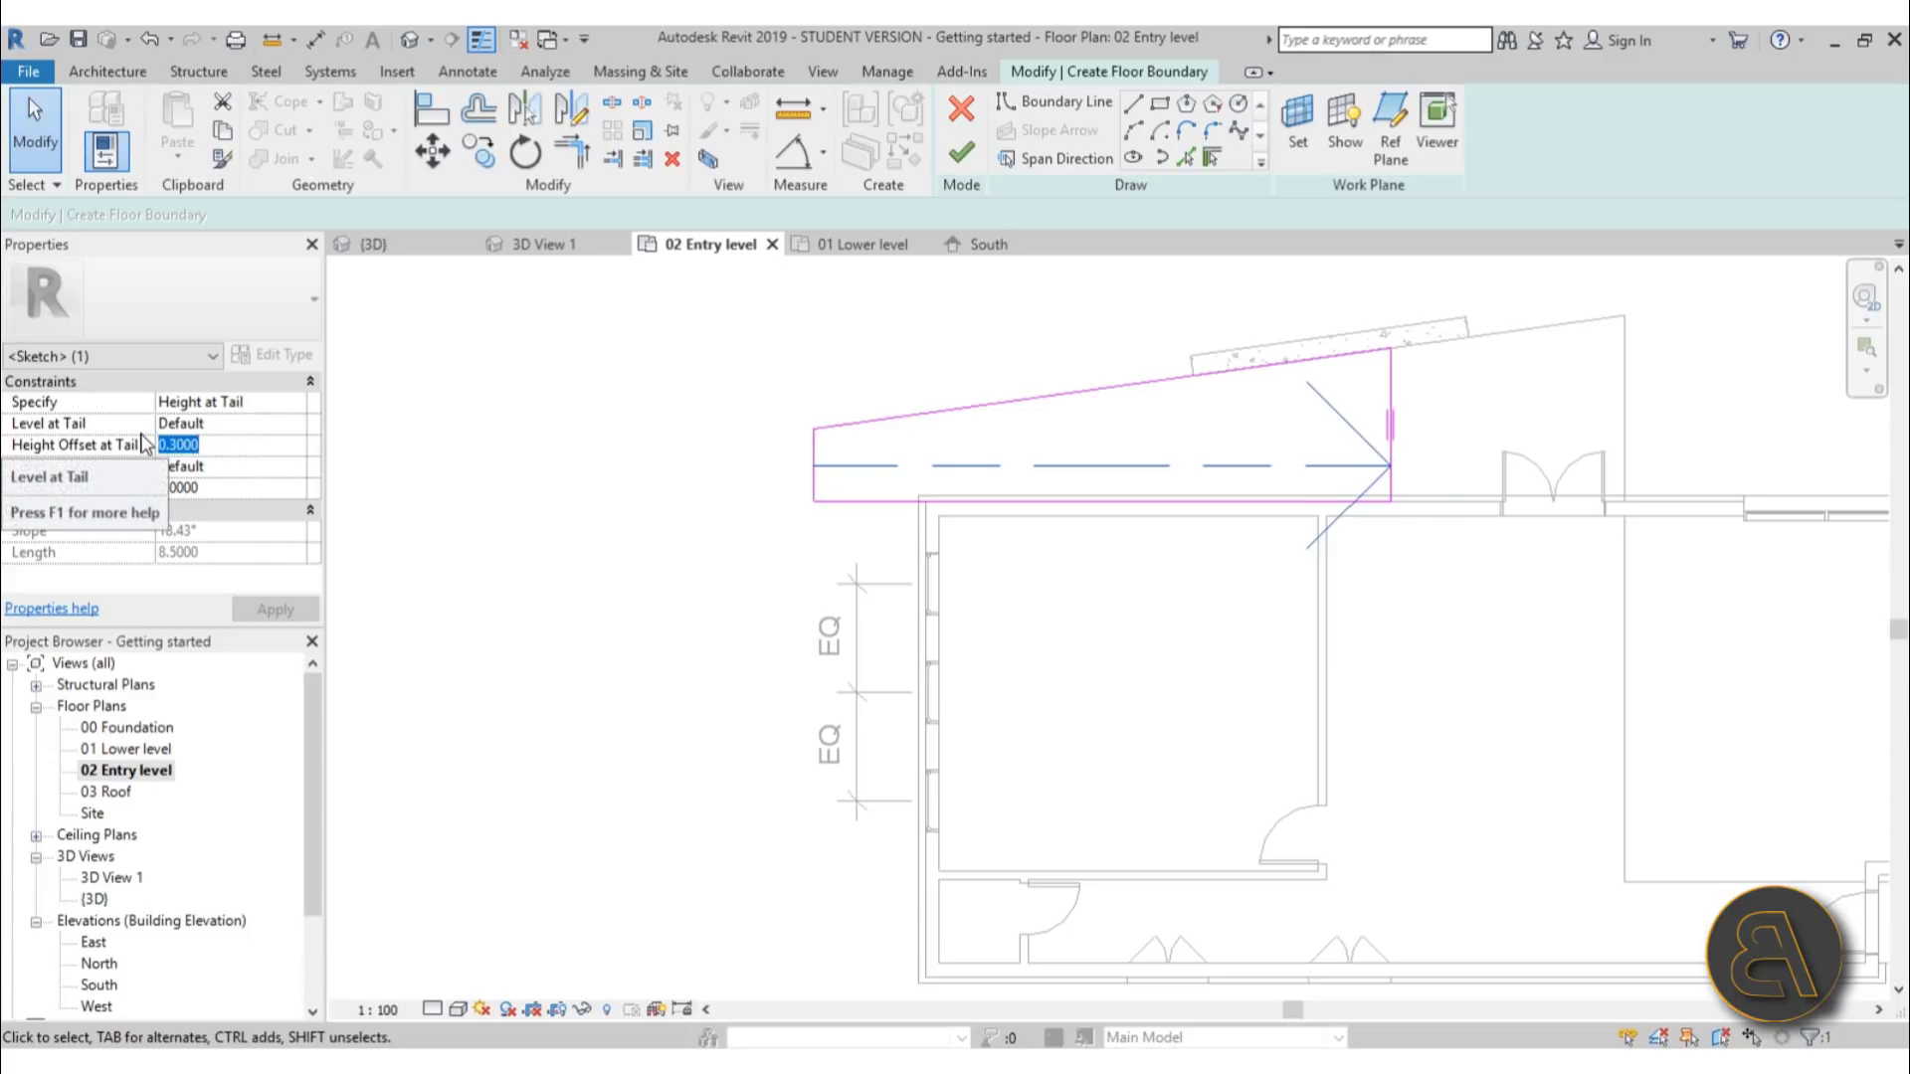
pyautogui.write('-2')
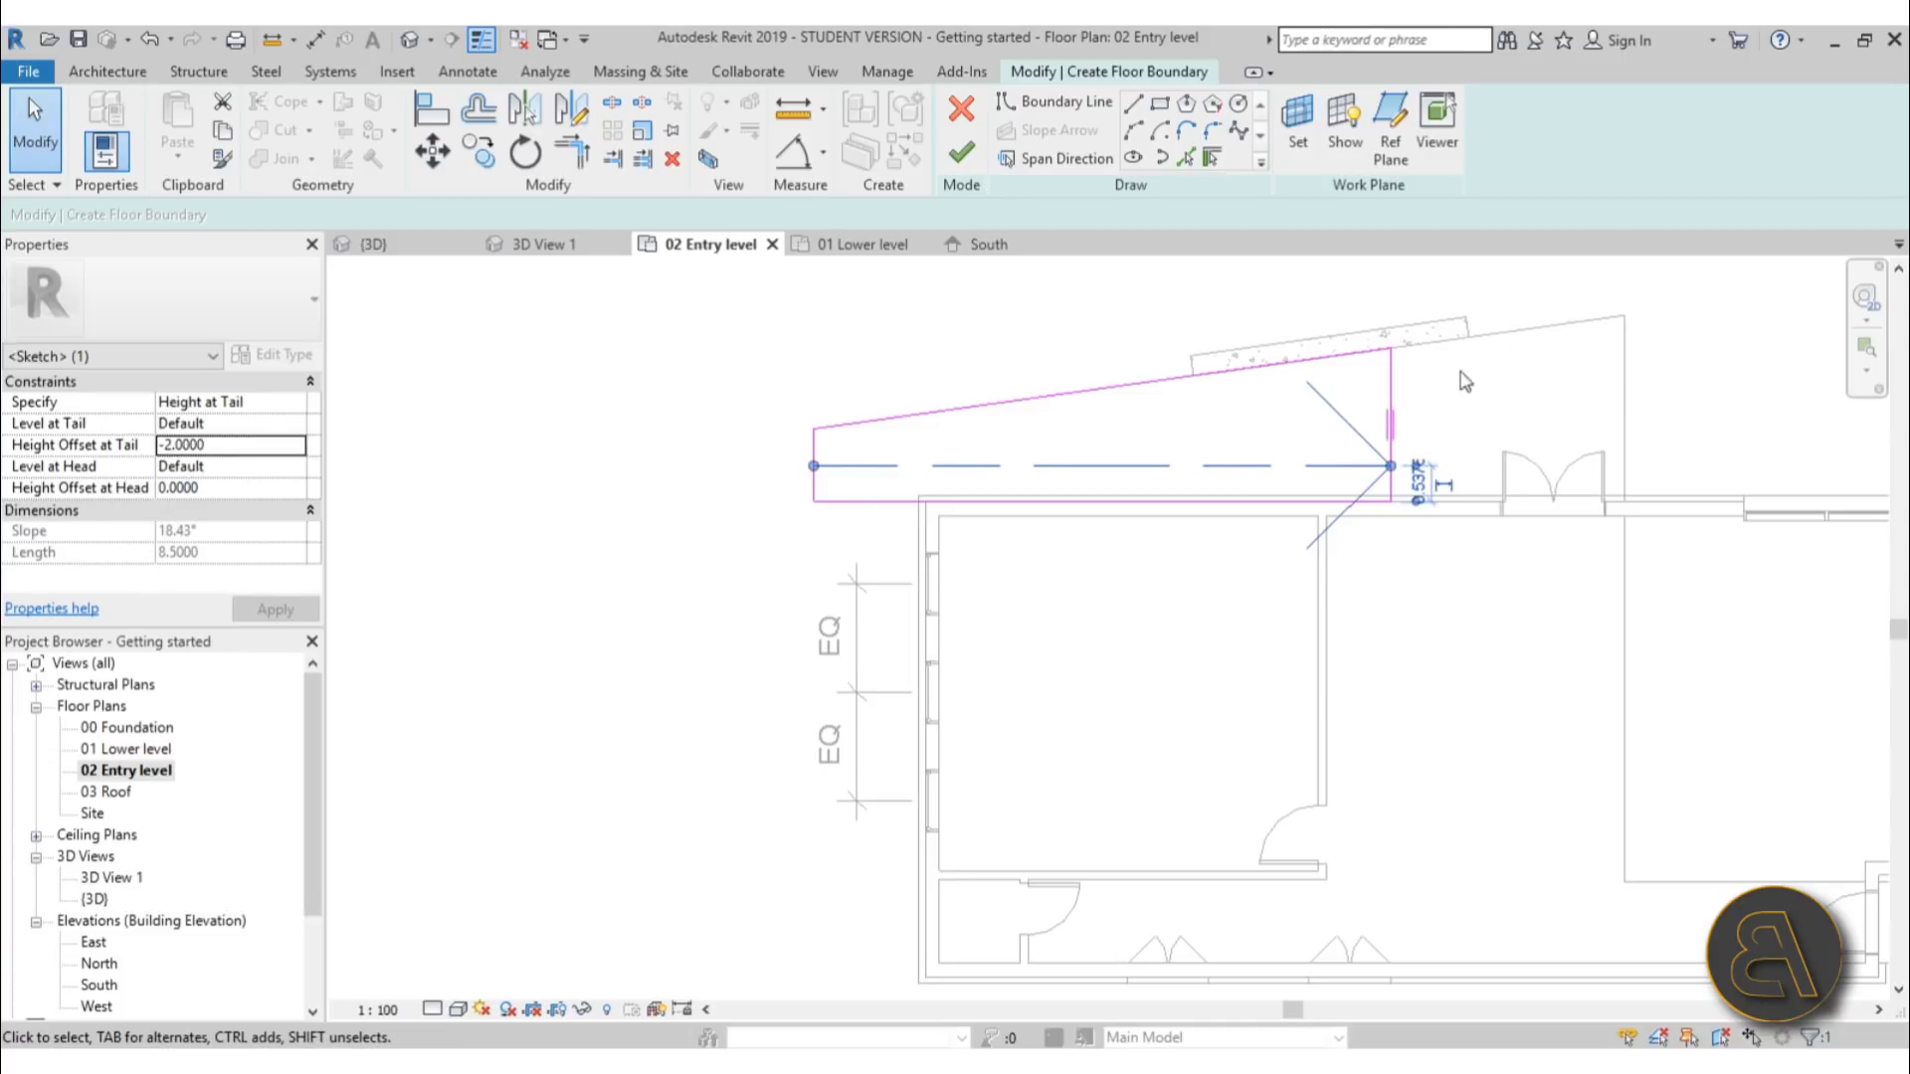
# Finish the sloped floor without attaching walls to its bottom, and view it in the default 3D view
pyautogui.click(963, 154)
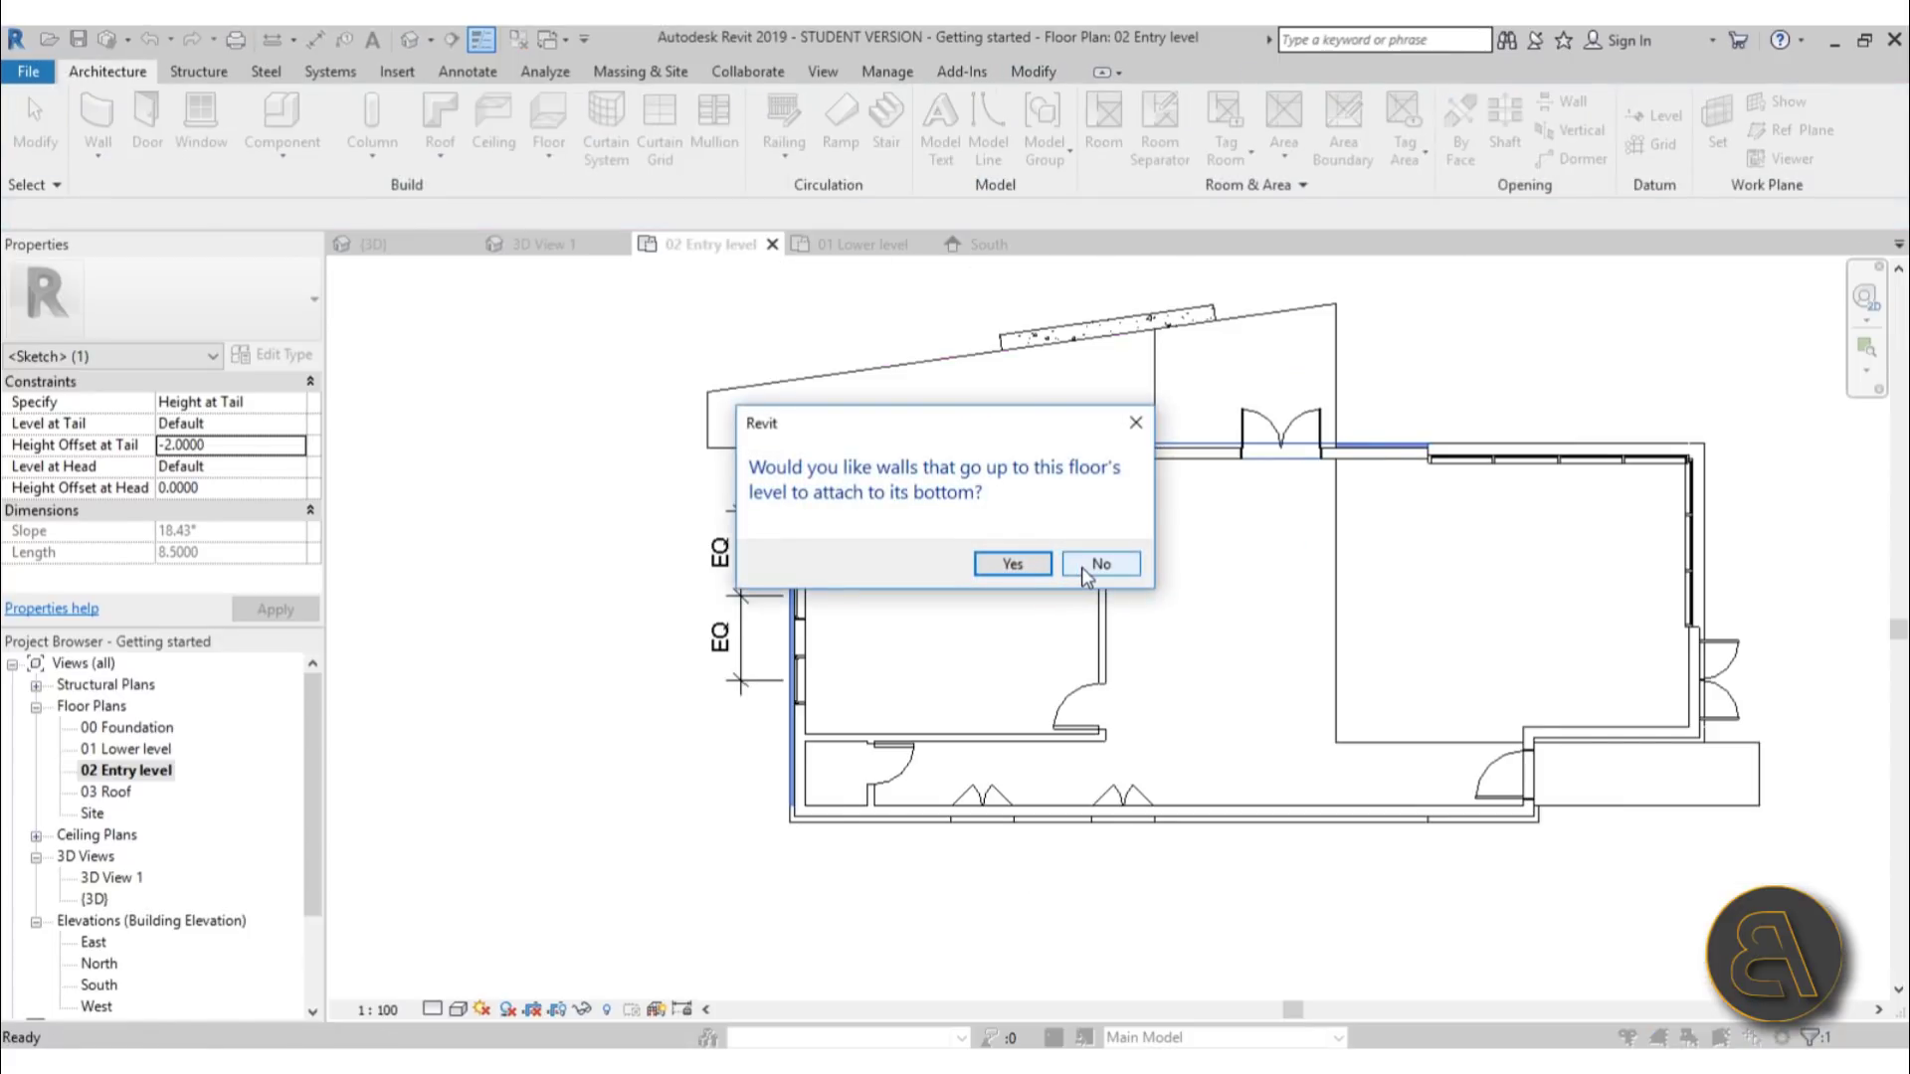
pyautogui.click(1082, 567)
pyautogui.scroll(2, 345, 288)
pyautogui.click(409, 39)
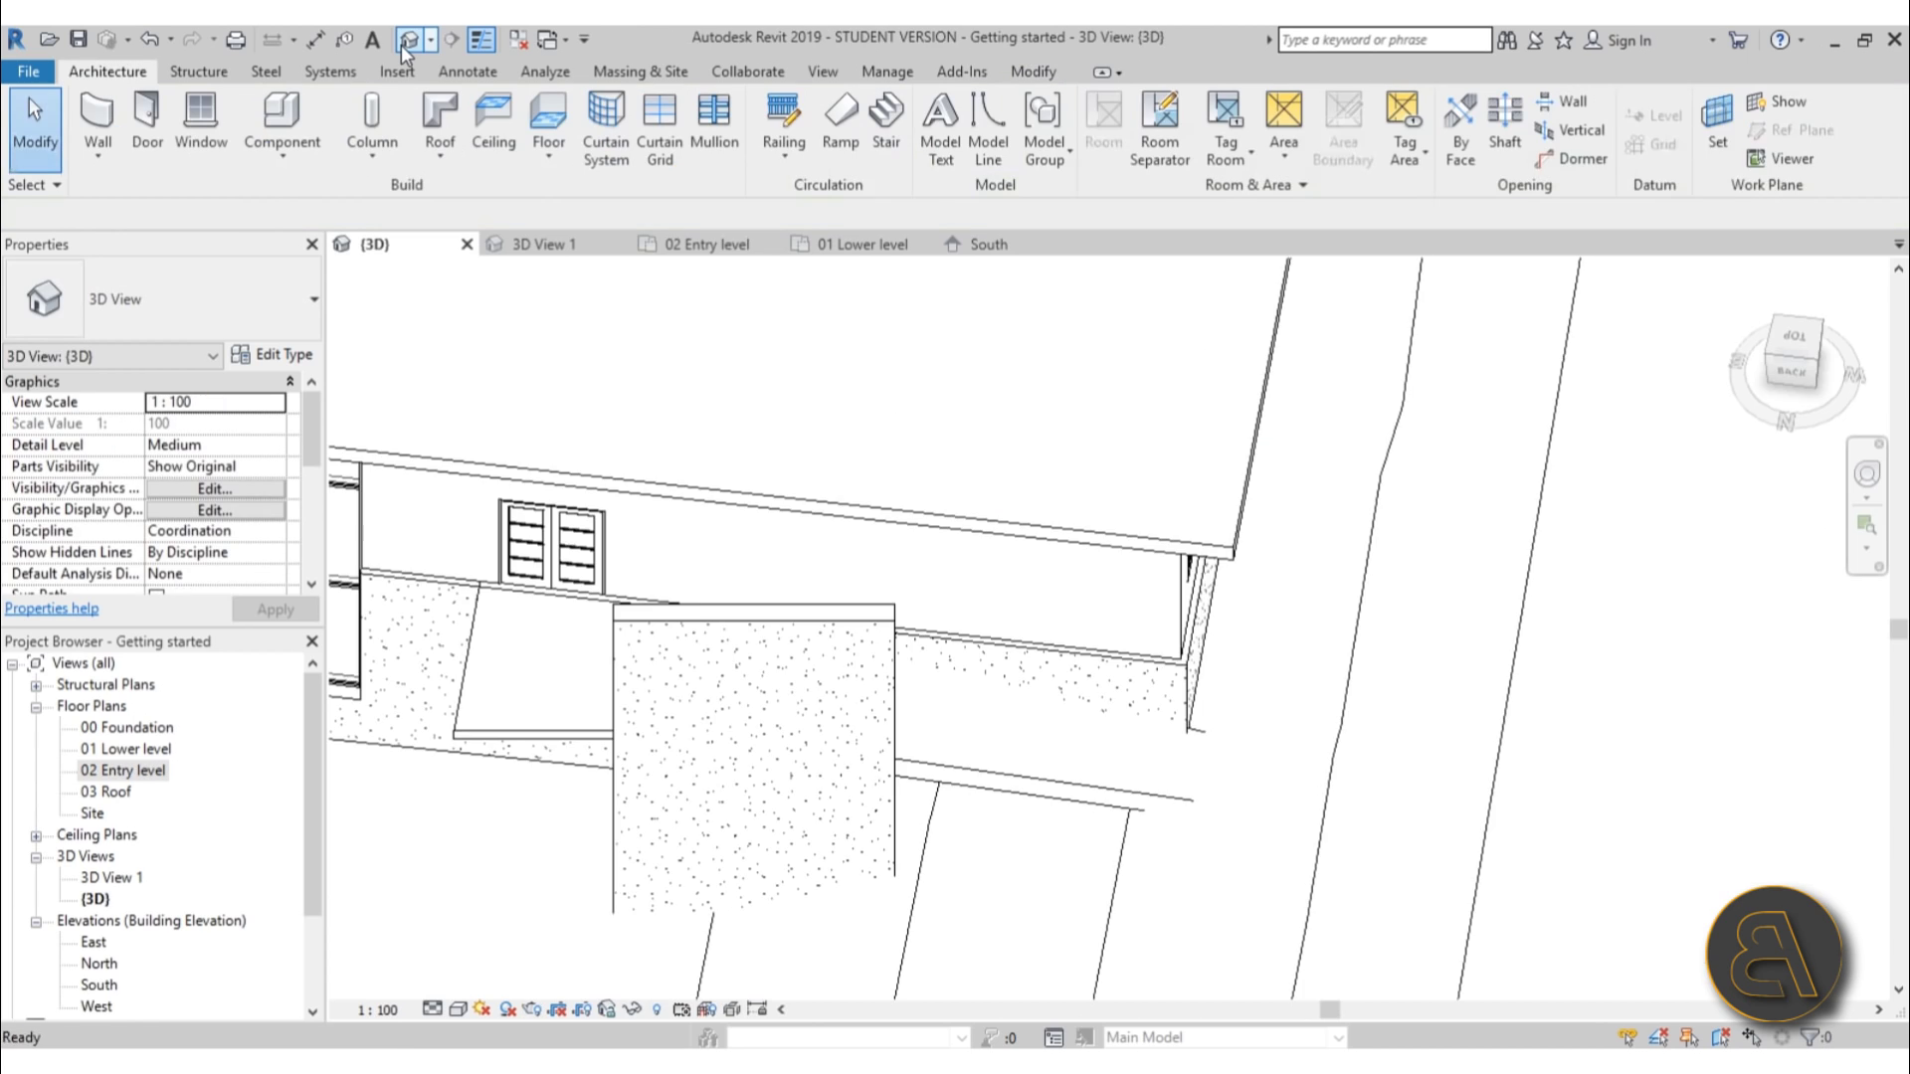
pyautogui.keyDown('shift'); pyautogui.moveTo(1310, 873); pyautogui.dragTo(1264, 665, button='middle'); pyautogui.keyUp('shift')
# Change the sloped ramp floor's type to Generic Floor - 200mm
pyautogui.click(804, 808)
pyautogui.moveTo(1177, 865)
pyautogui.keyDown('shift'); pyautogui.mouseDown(button='middle')
pyautogui.moveTo(1117, 780)
pyautogui.moveTo(1154, 831)
pyautogui.mouseUp(button='middle'); pyautogui.keyUp('shift')
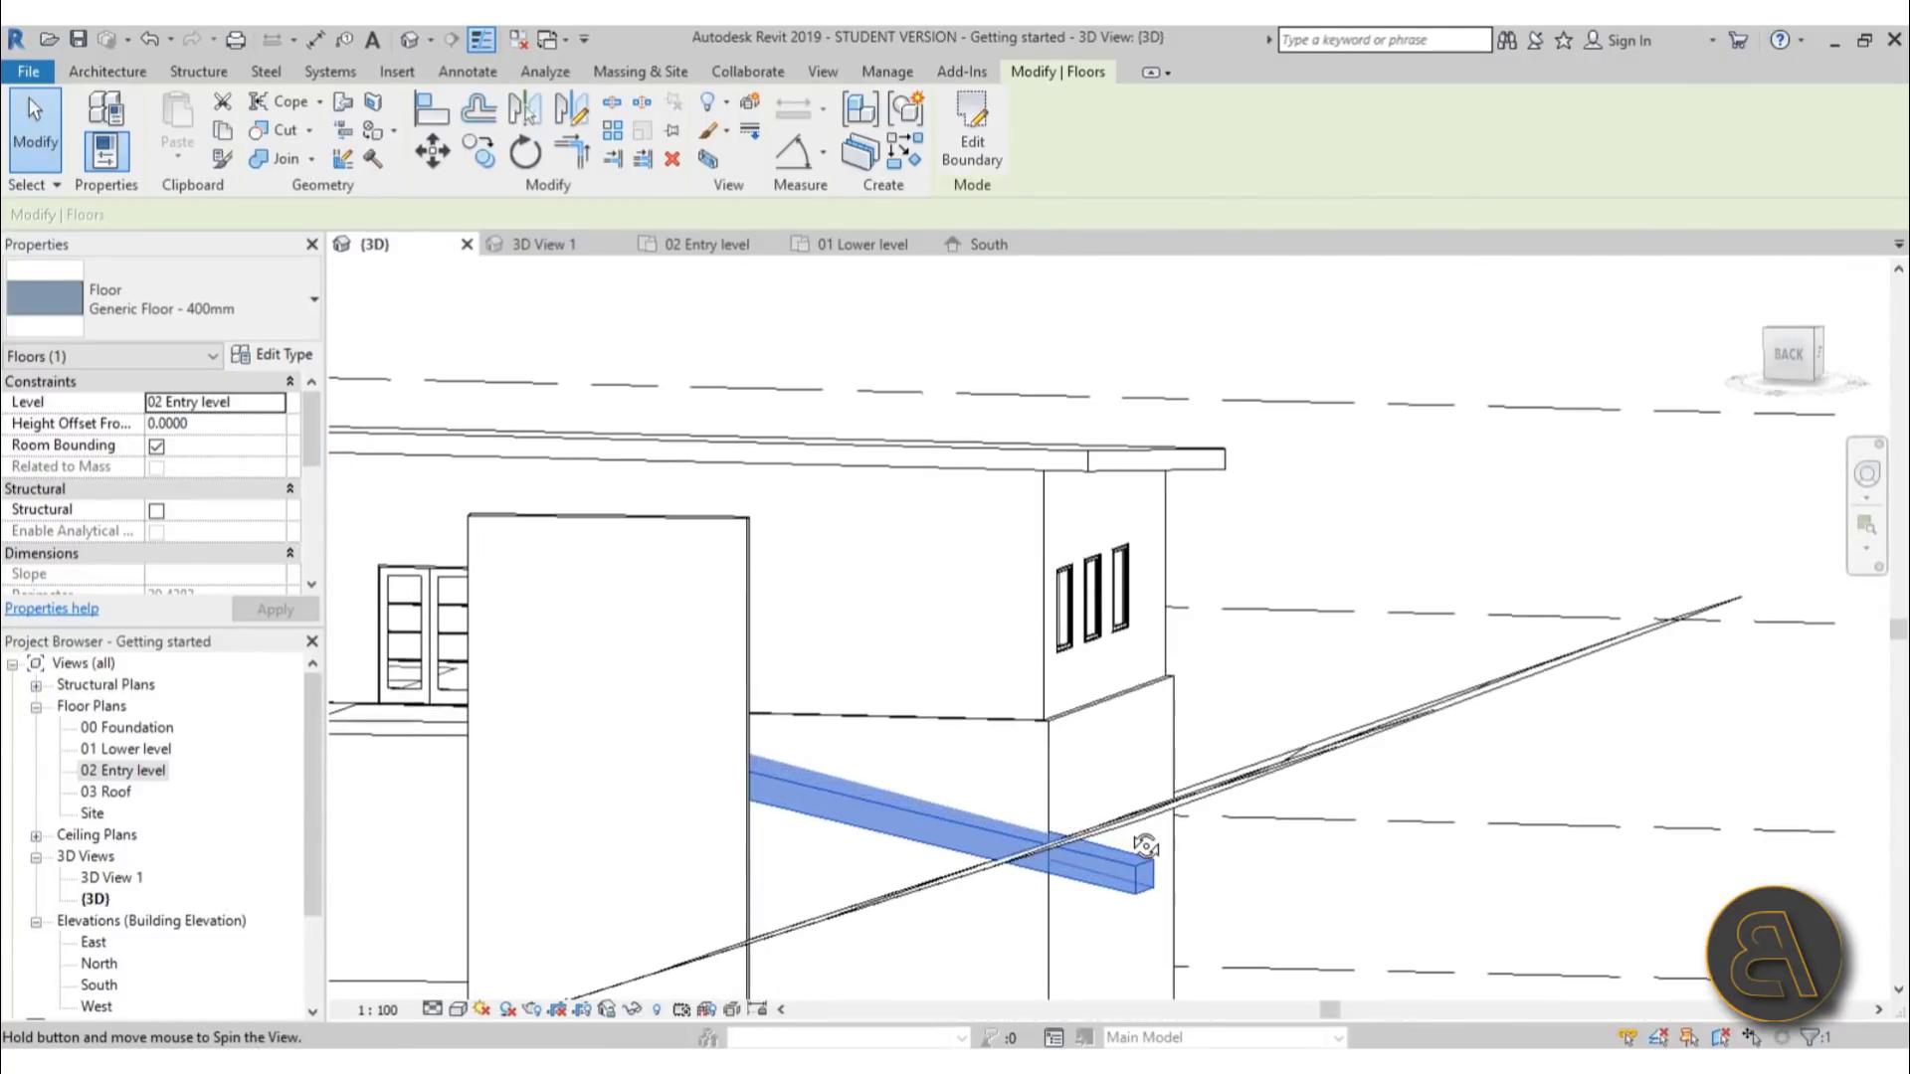
pyautogui.click(124, 325)
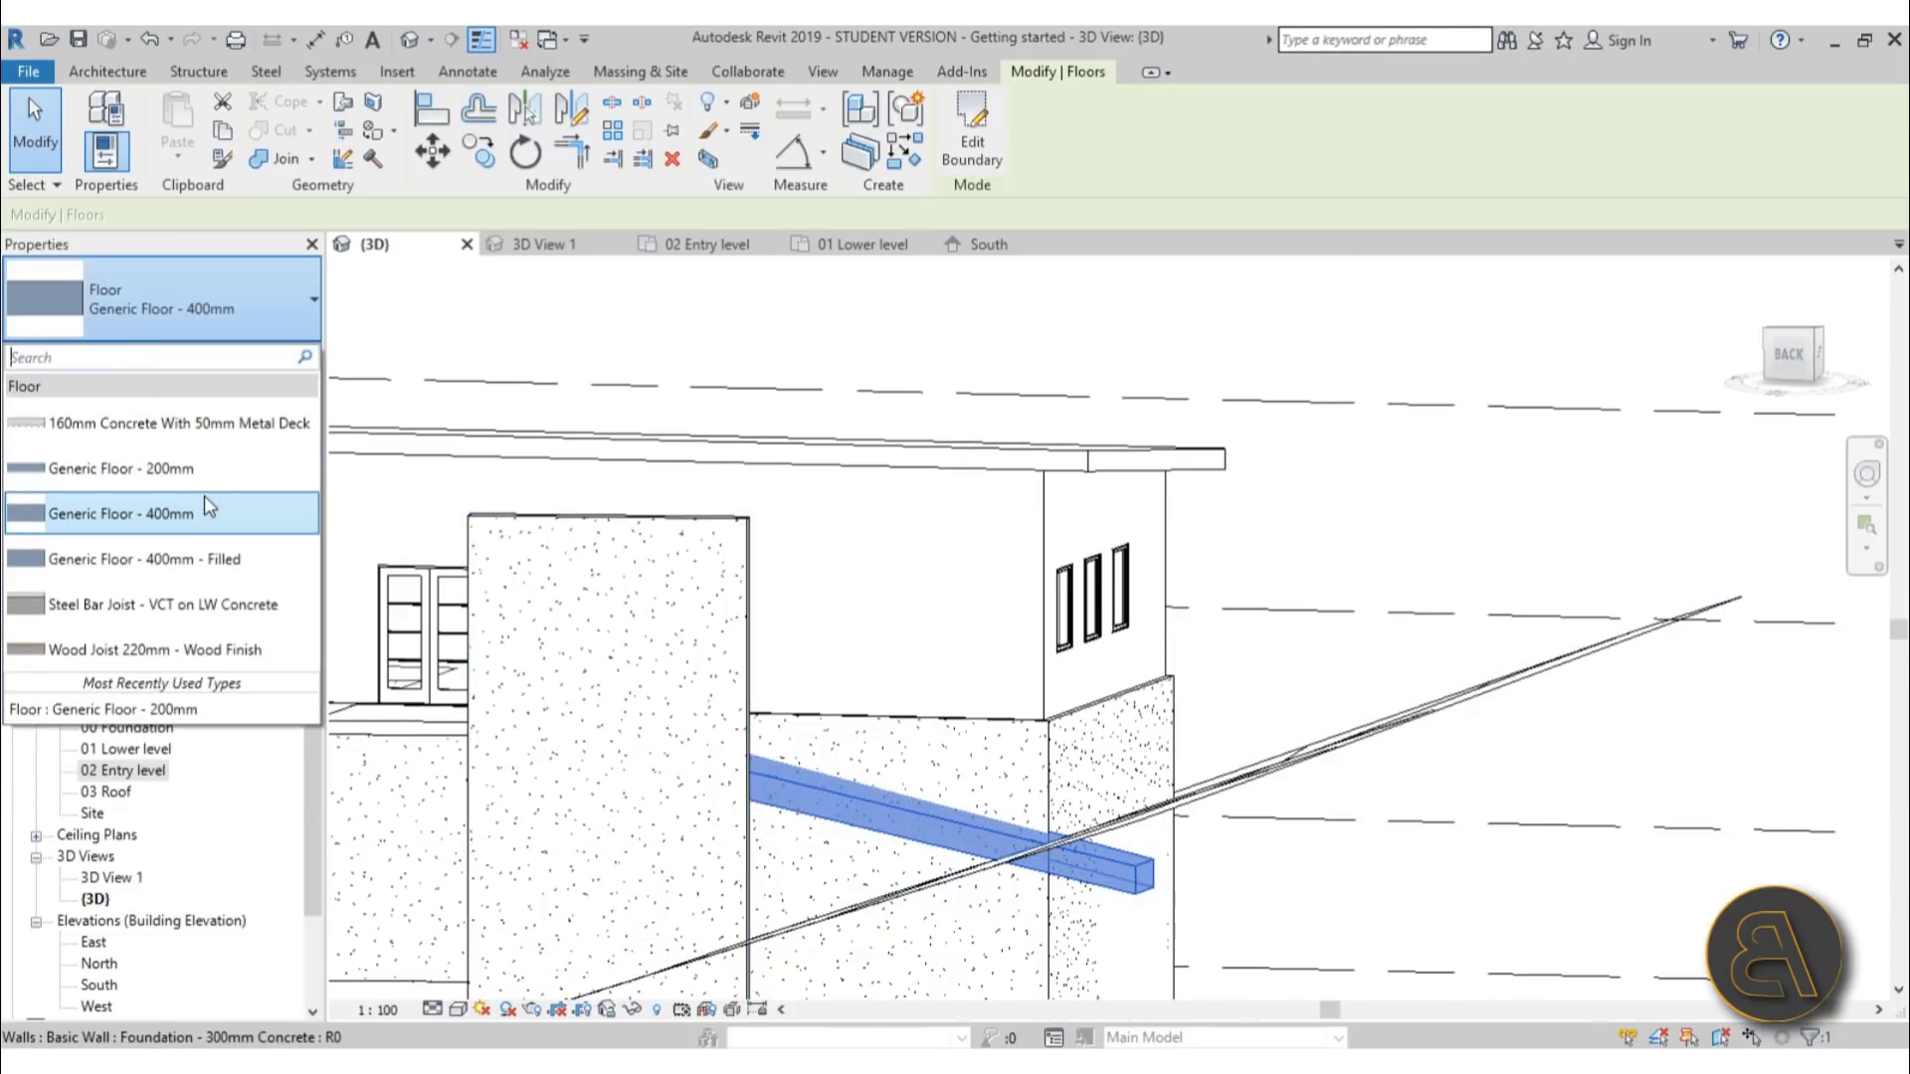
pyautogui.click(102, 473)
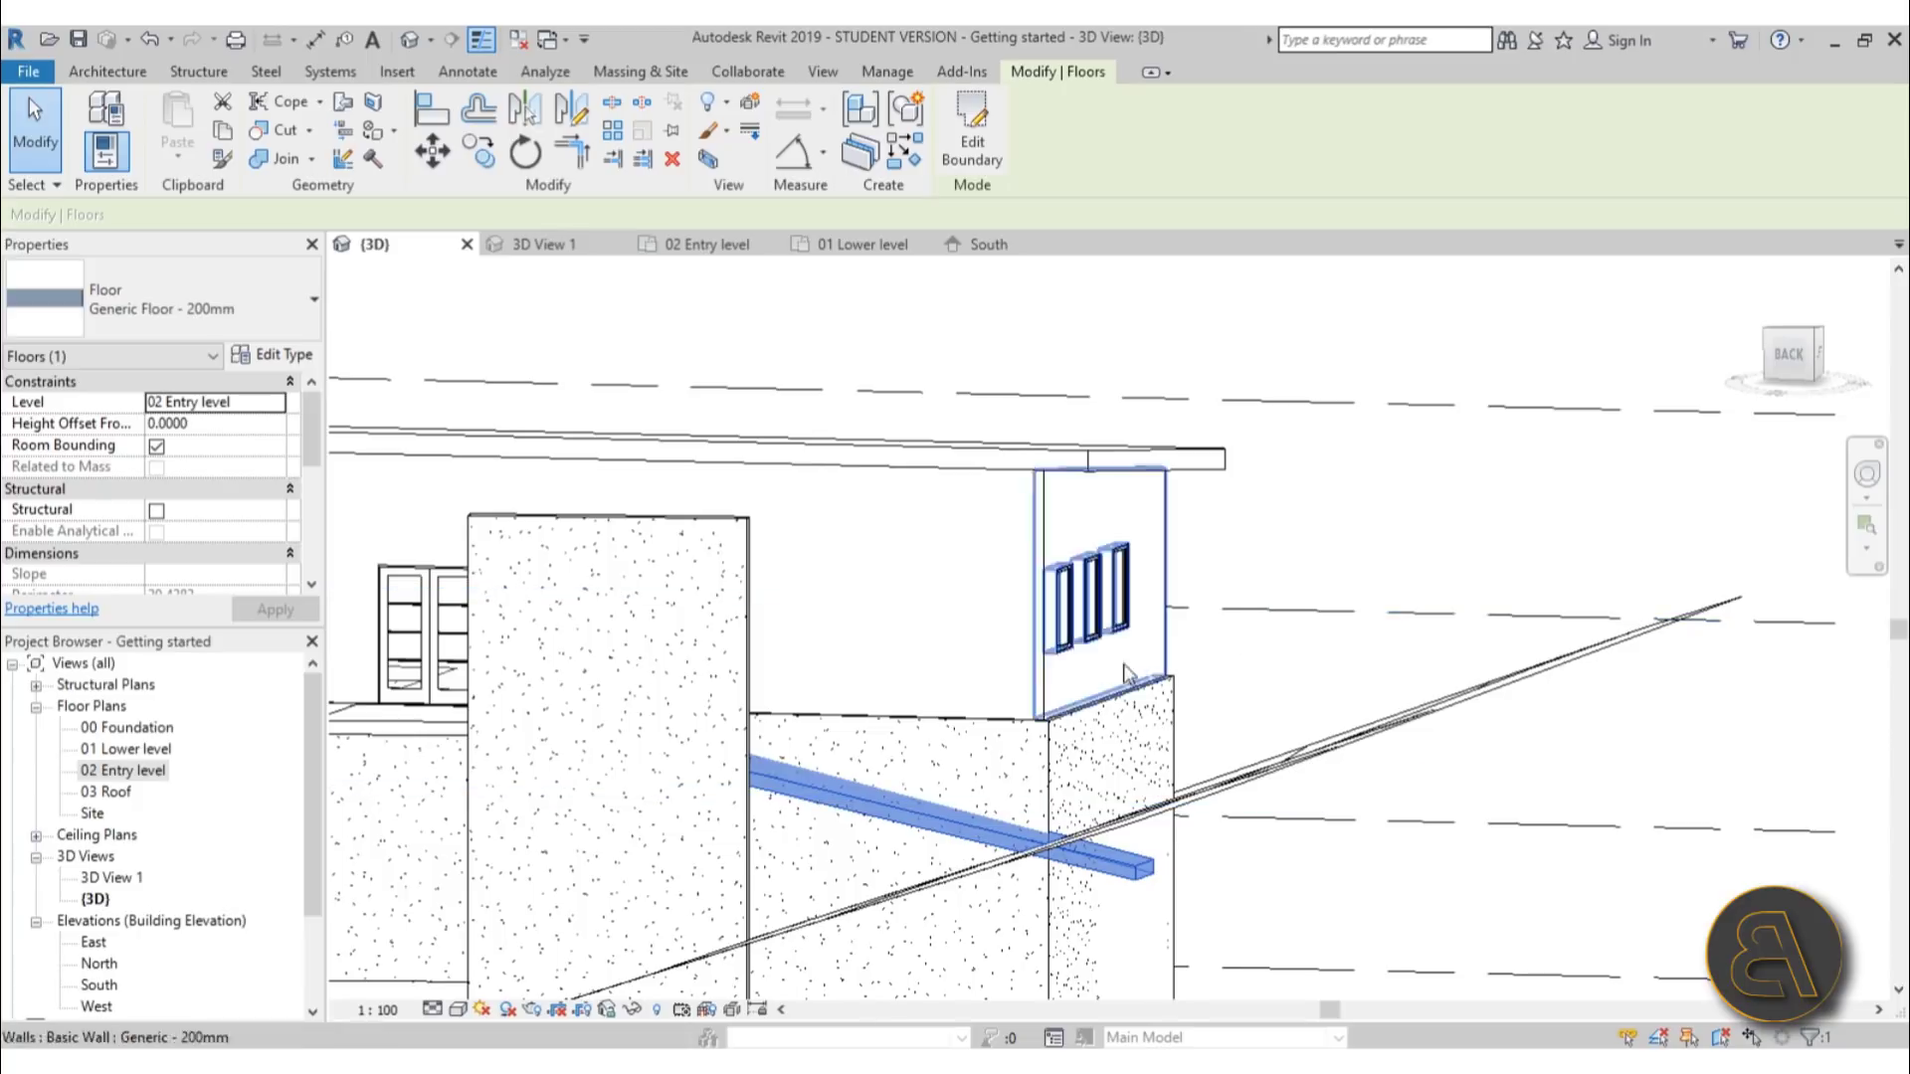
# Edit the ramp's boundary, set the slope arrow's height offset at tail to -1.6, and finish without attaching walls
pyautogui.click(1000, 164)
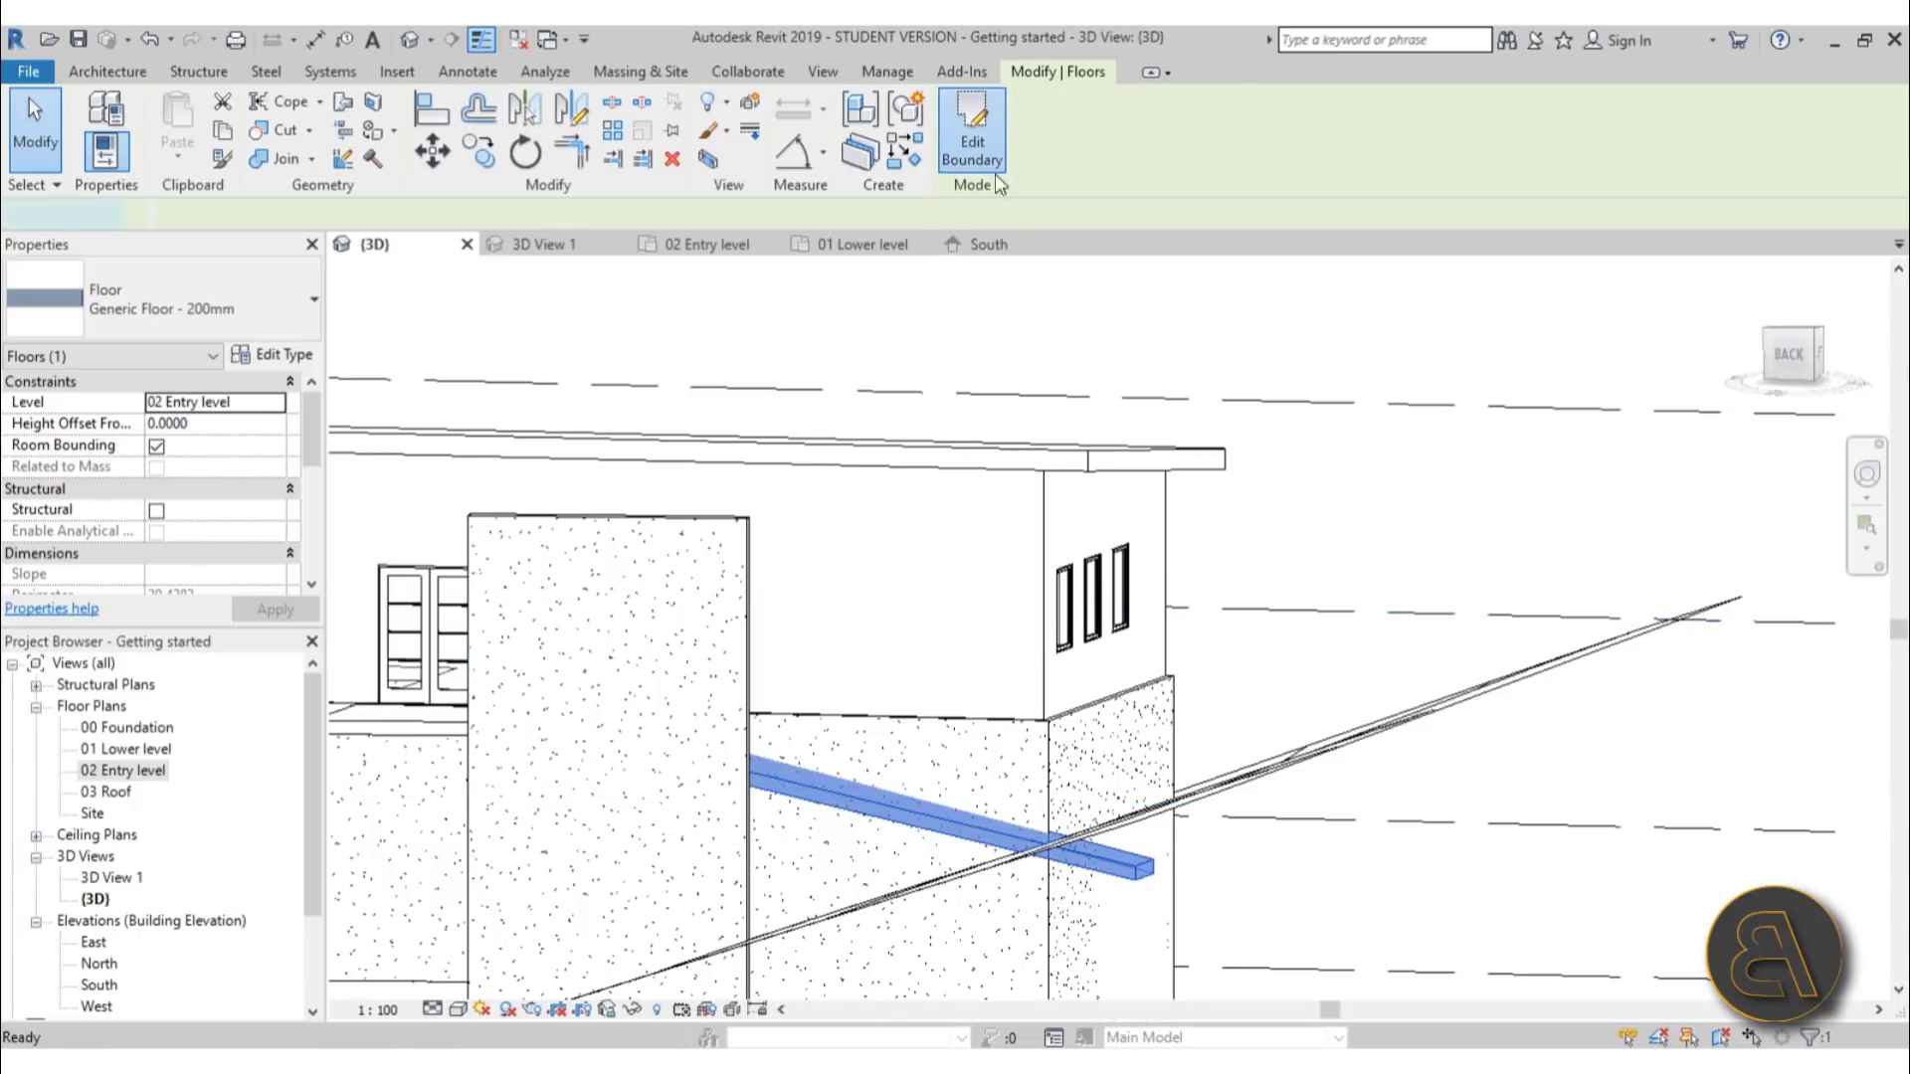
pyautogui.keyDown('shift'); pyautogui.moveTo(946, 460); pyautogui.dragTo(891, 669, button='middle'); pyautogui.keyUp('shift')
pyautogui.click(863, 729)
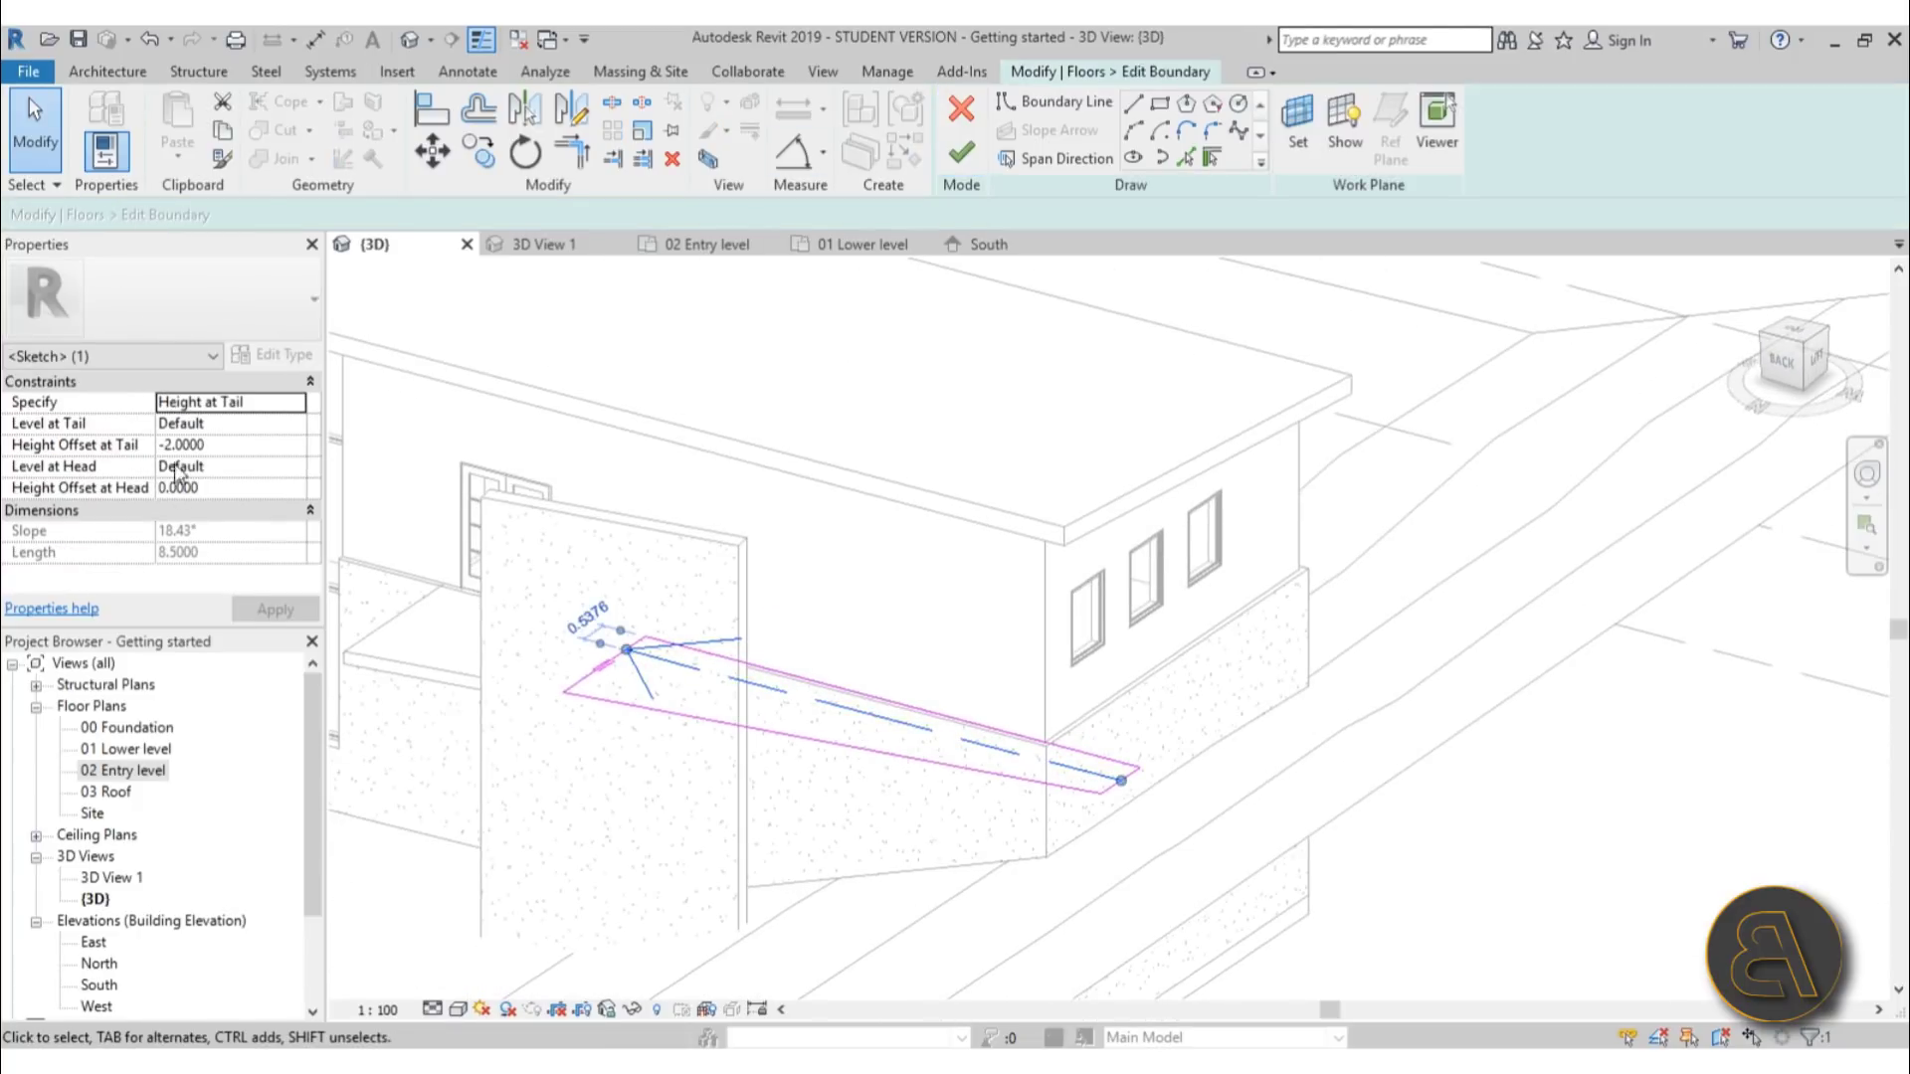
pyautogui.click(236, 448)
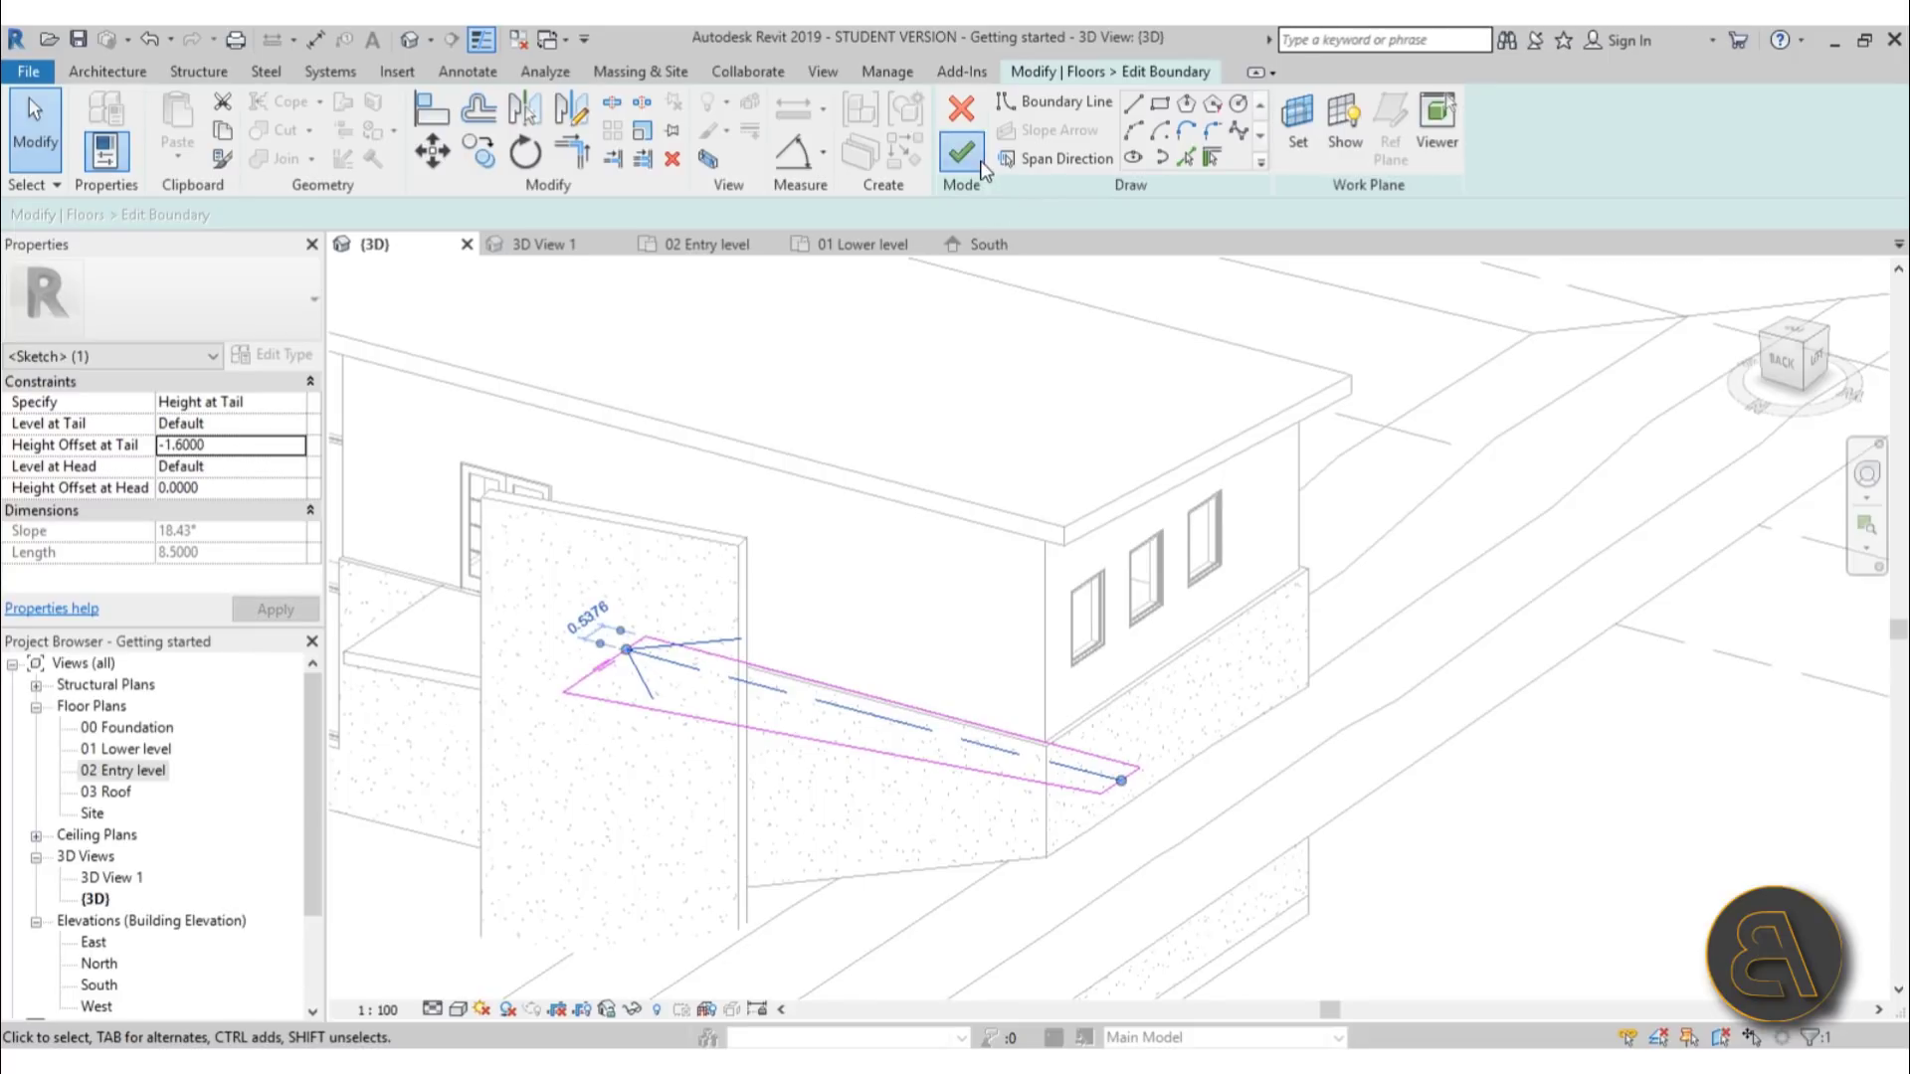
pyautogui.click(961, 152)
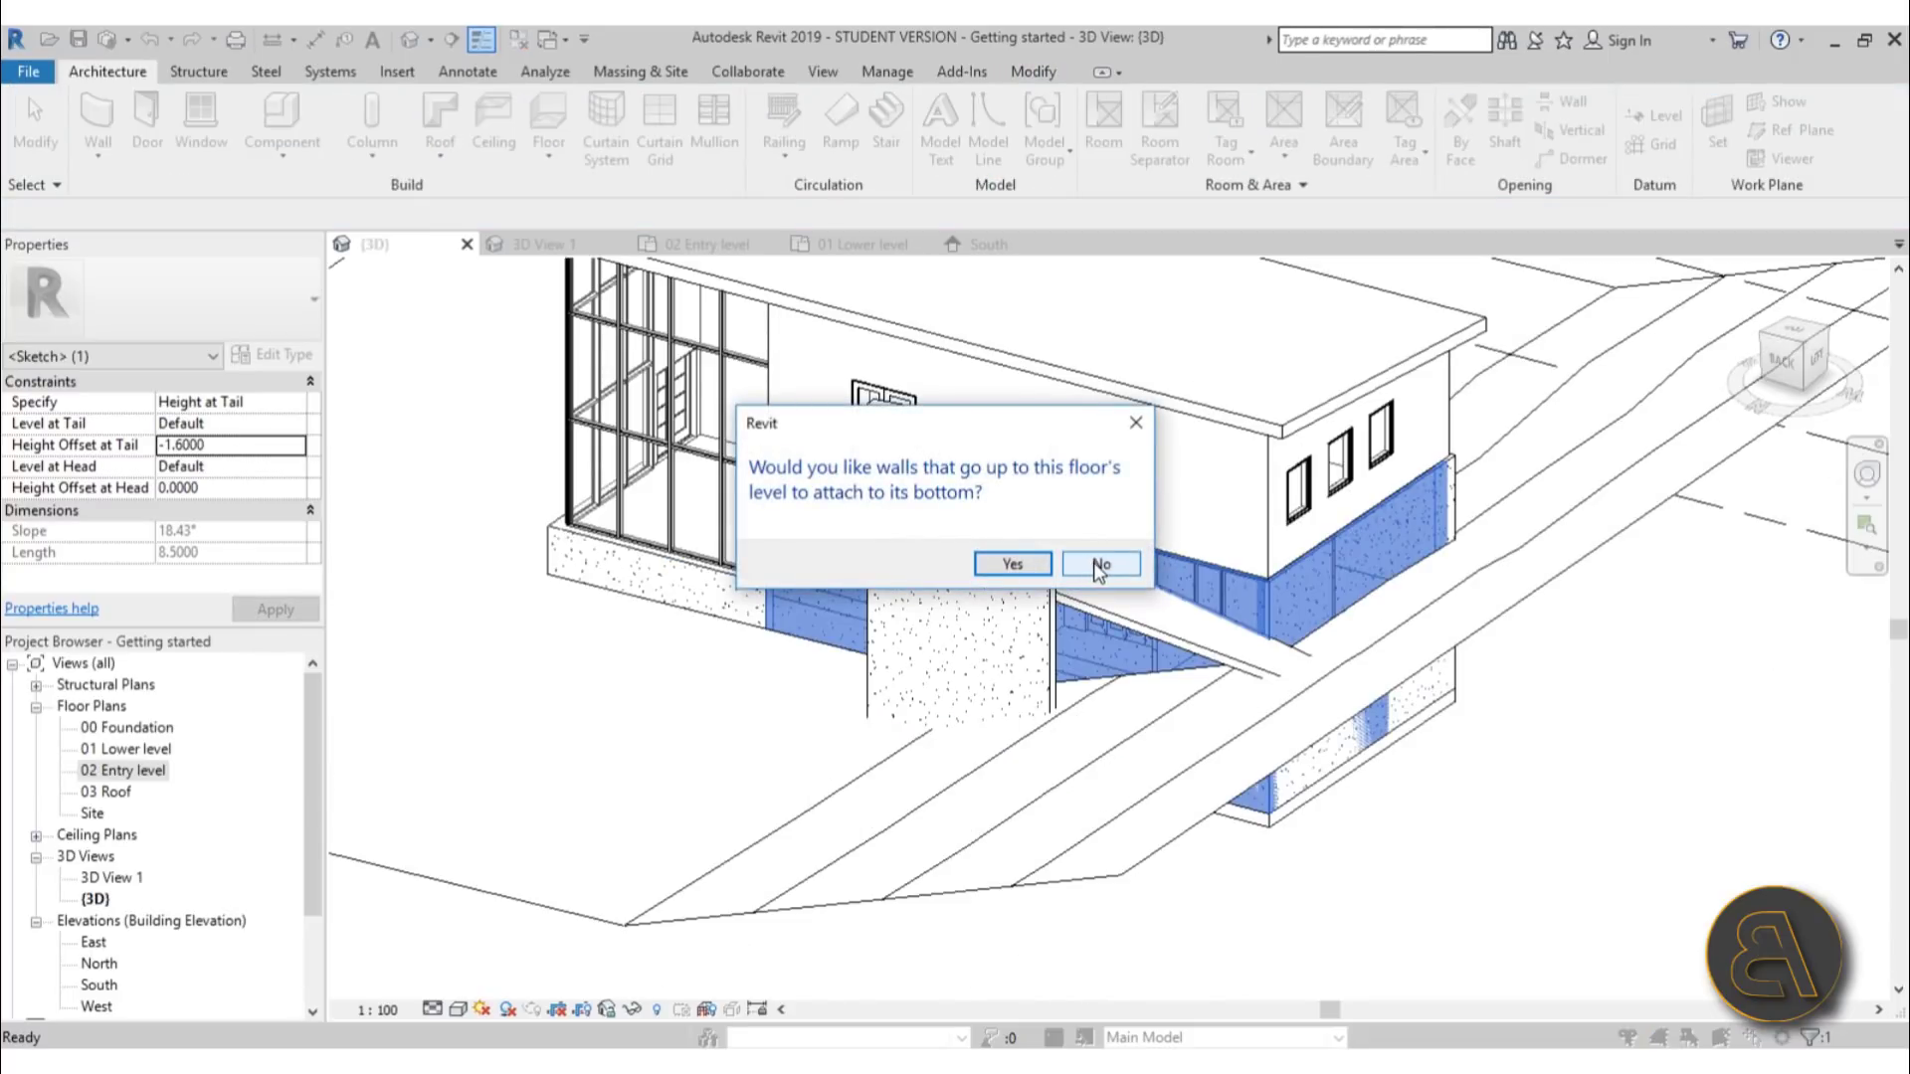
pyautogui.click(1099, 564)
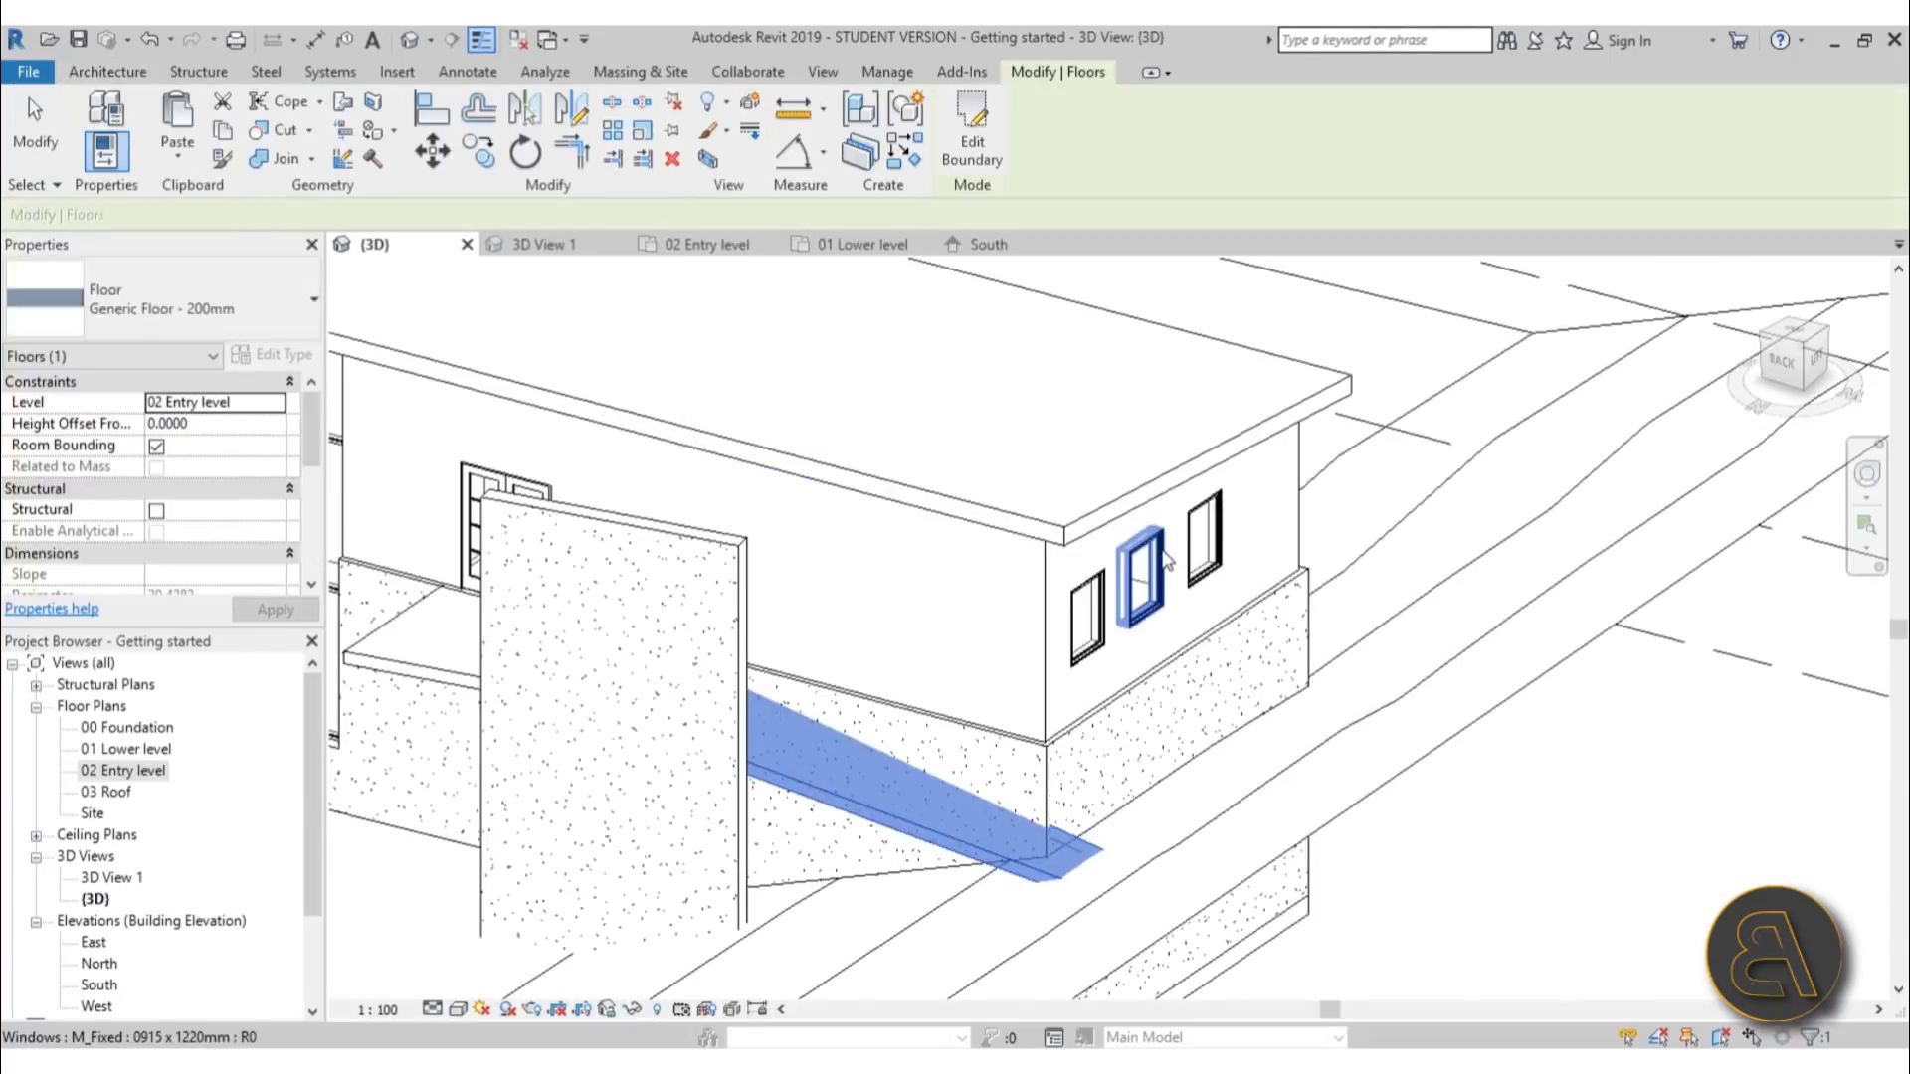
pyautogui.keyDown('shift'); pyautogui.moveTo(1099, 564); pyautogui.dragTo(1422, 542, button='middle'); pyautogui.keyUp('shift')
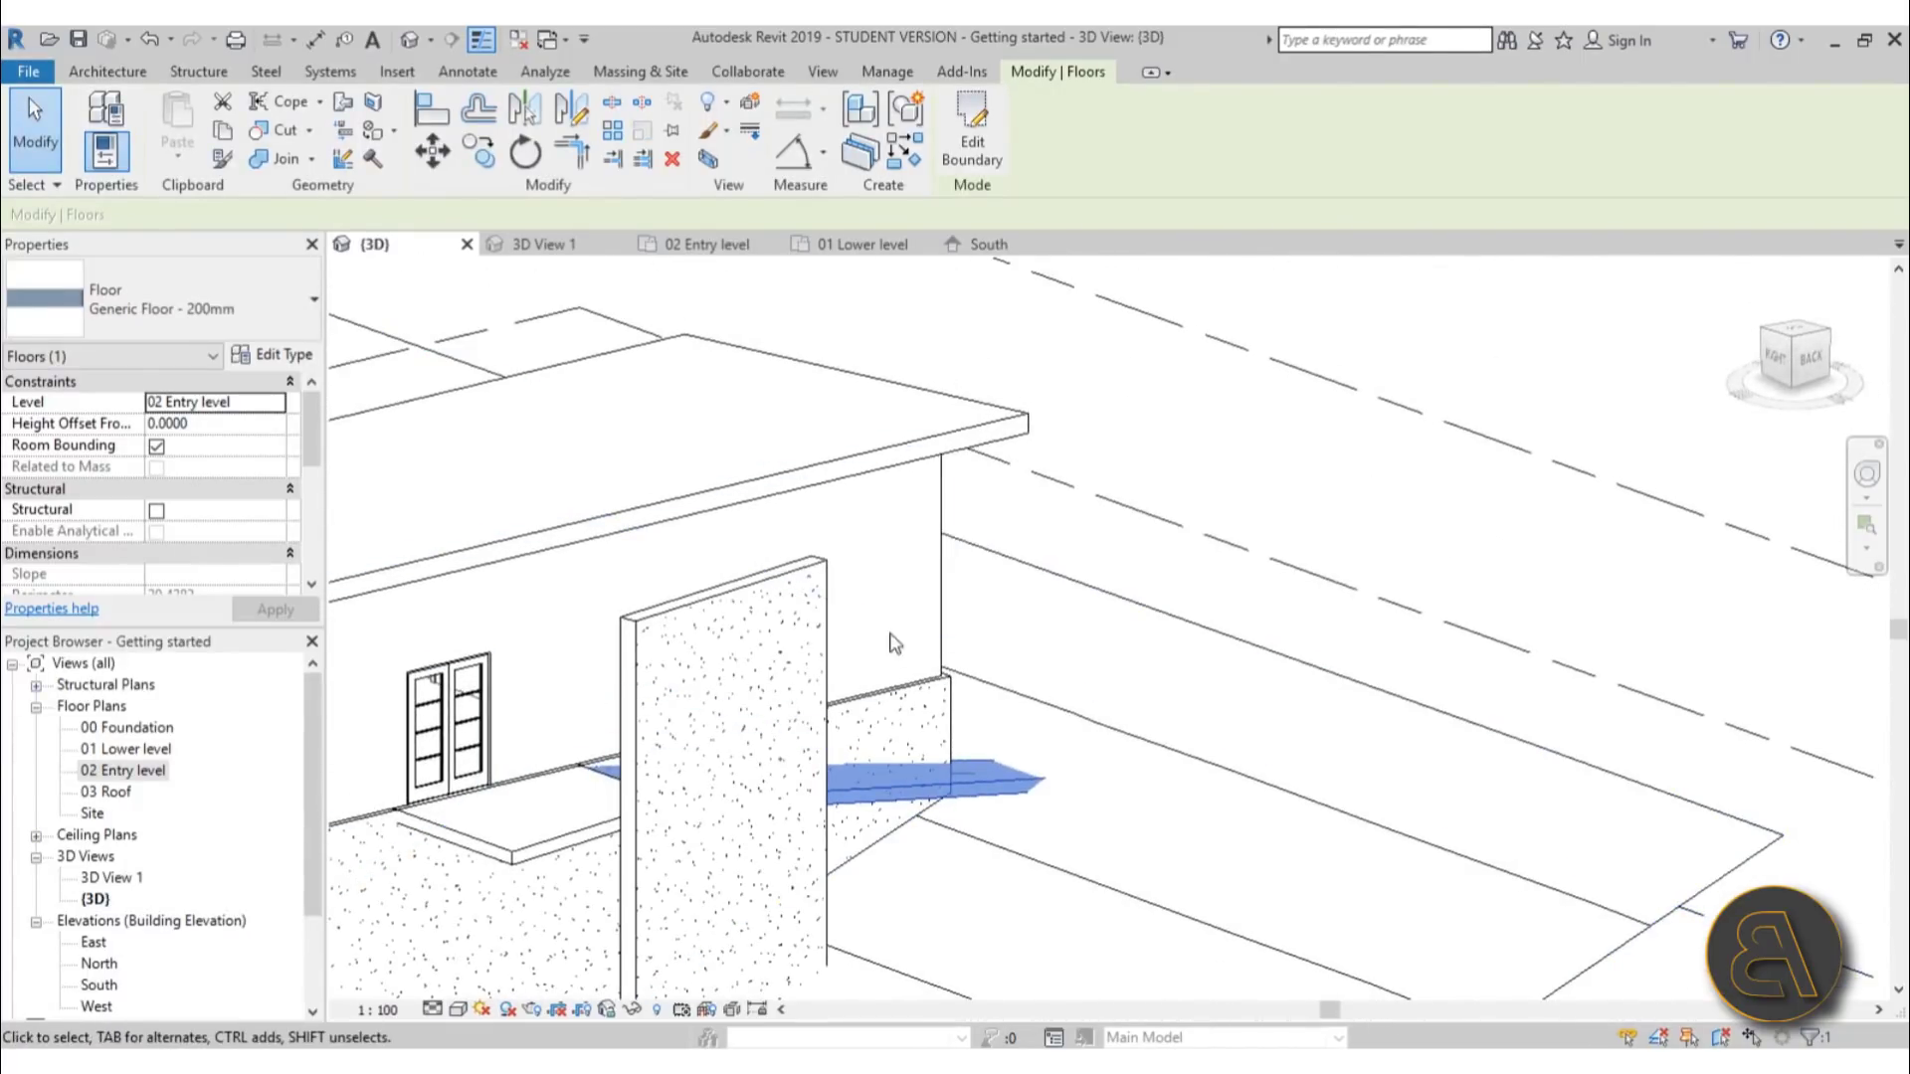
pyautogui.press('Escape')
# Check the roof overhang above the terrace in 3D and open the 03 Roof floor plan
pyautogui.scroll(-2, 909, 585)
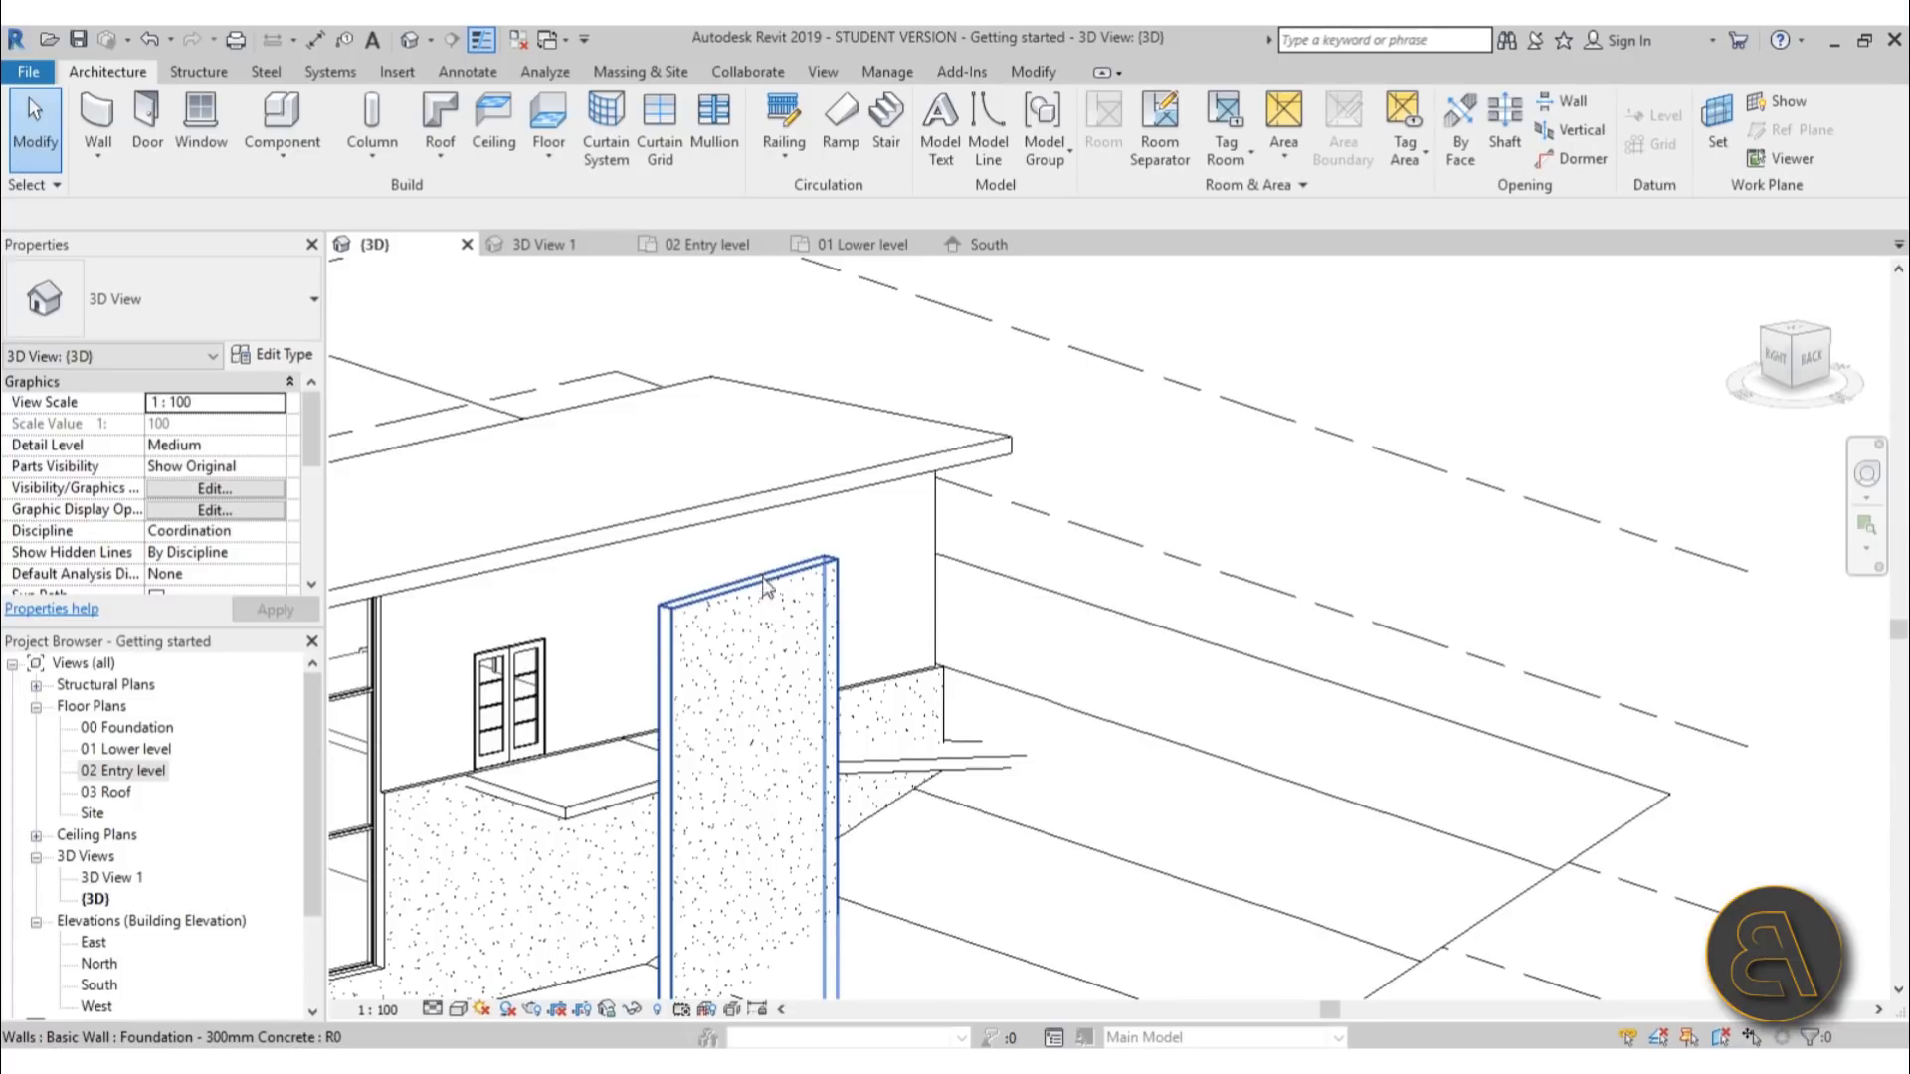
pyautogui.click(713, 543)
pyautogui.keyDown('shift'); pyautogui.moveTo(751, 611); pyautogui.dragTo(785, 736, button='middle'); pyautogui.keyUp('shift')
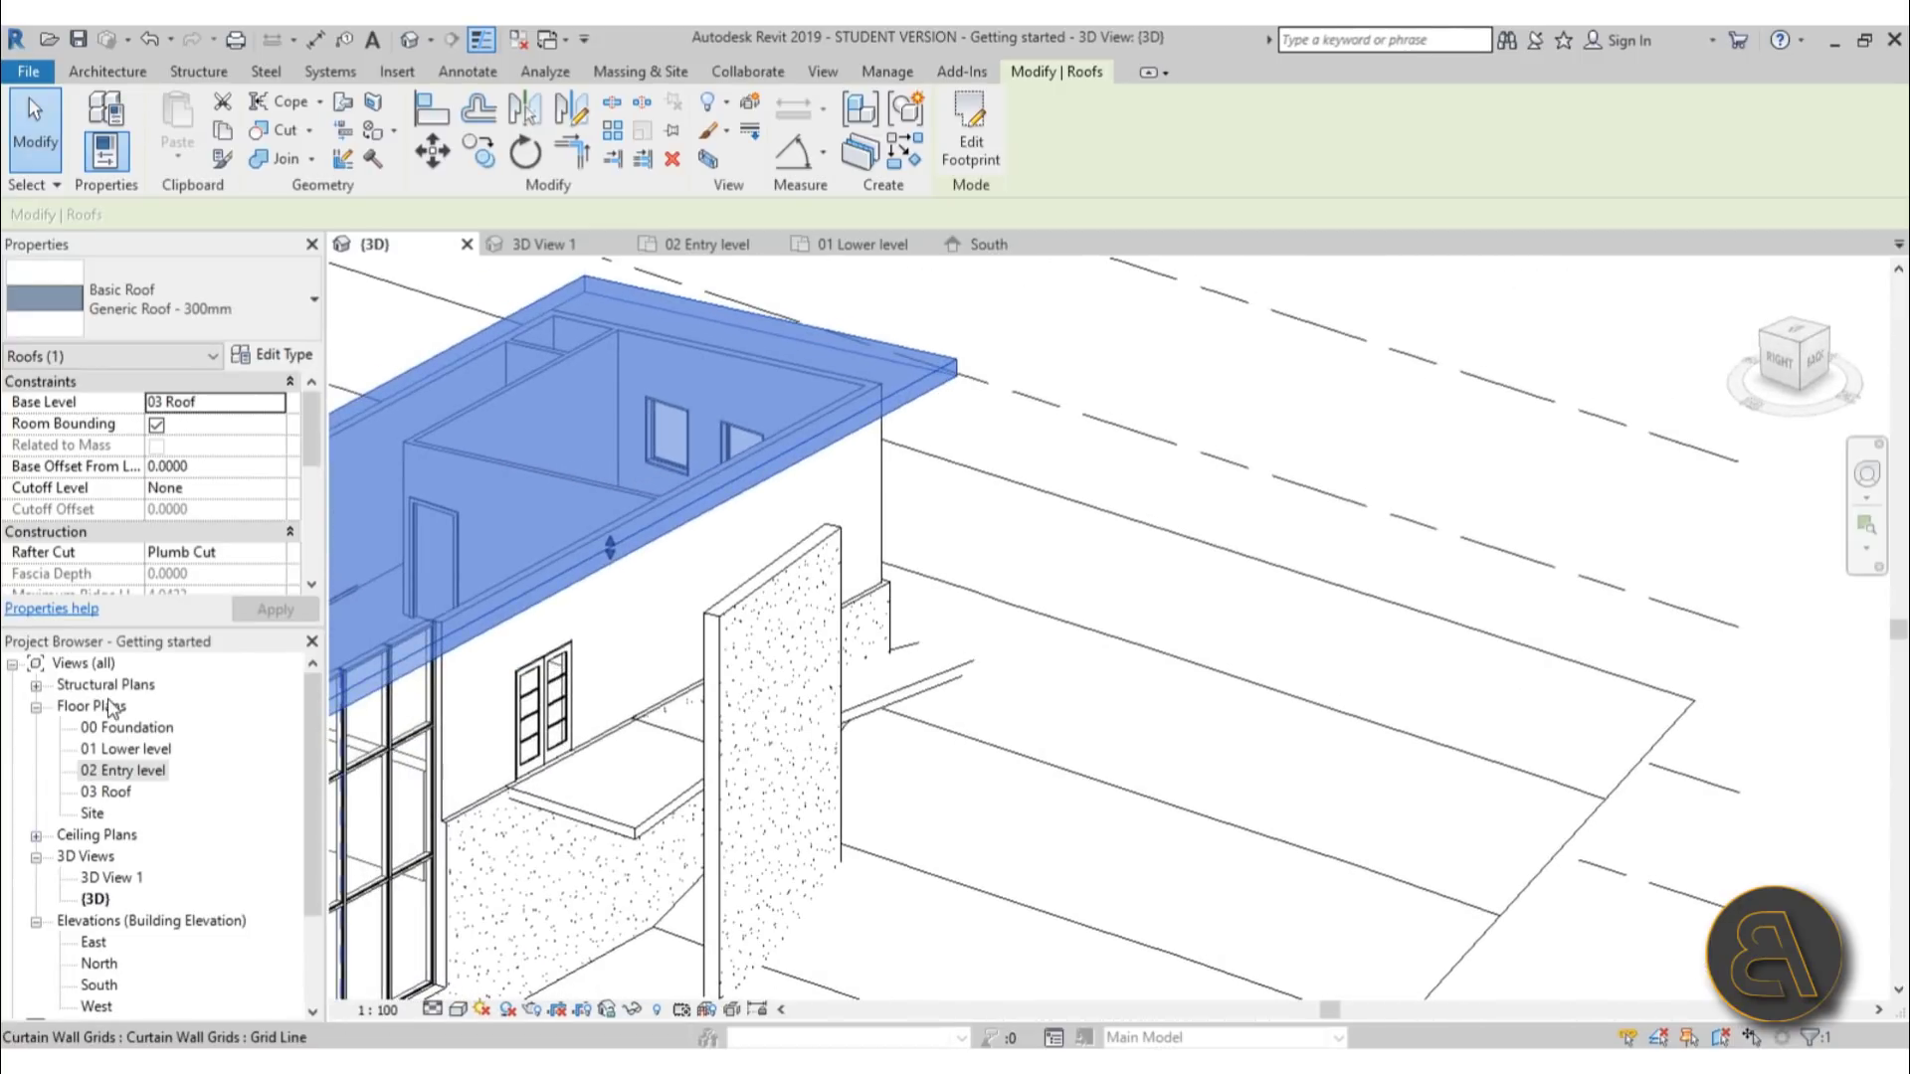
pyautogui.doubleClick(112, 793)
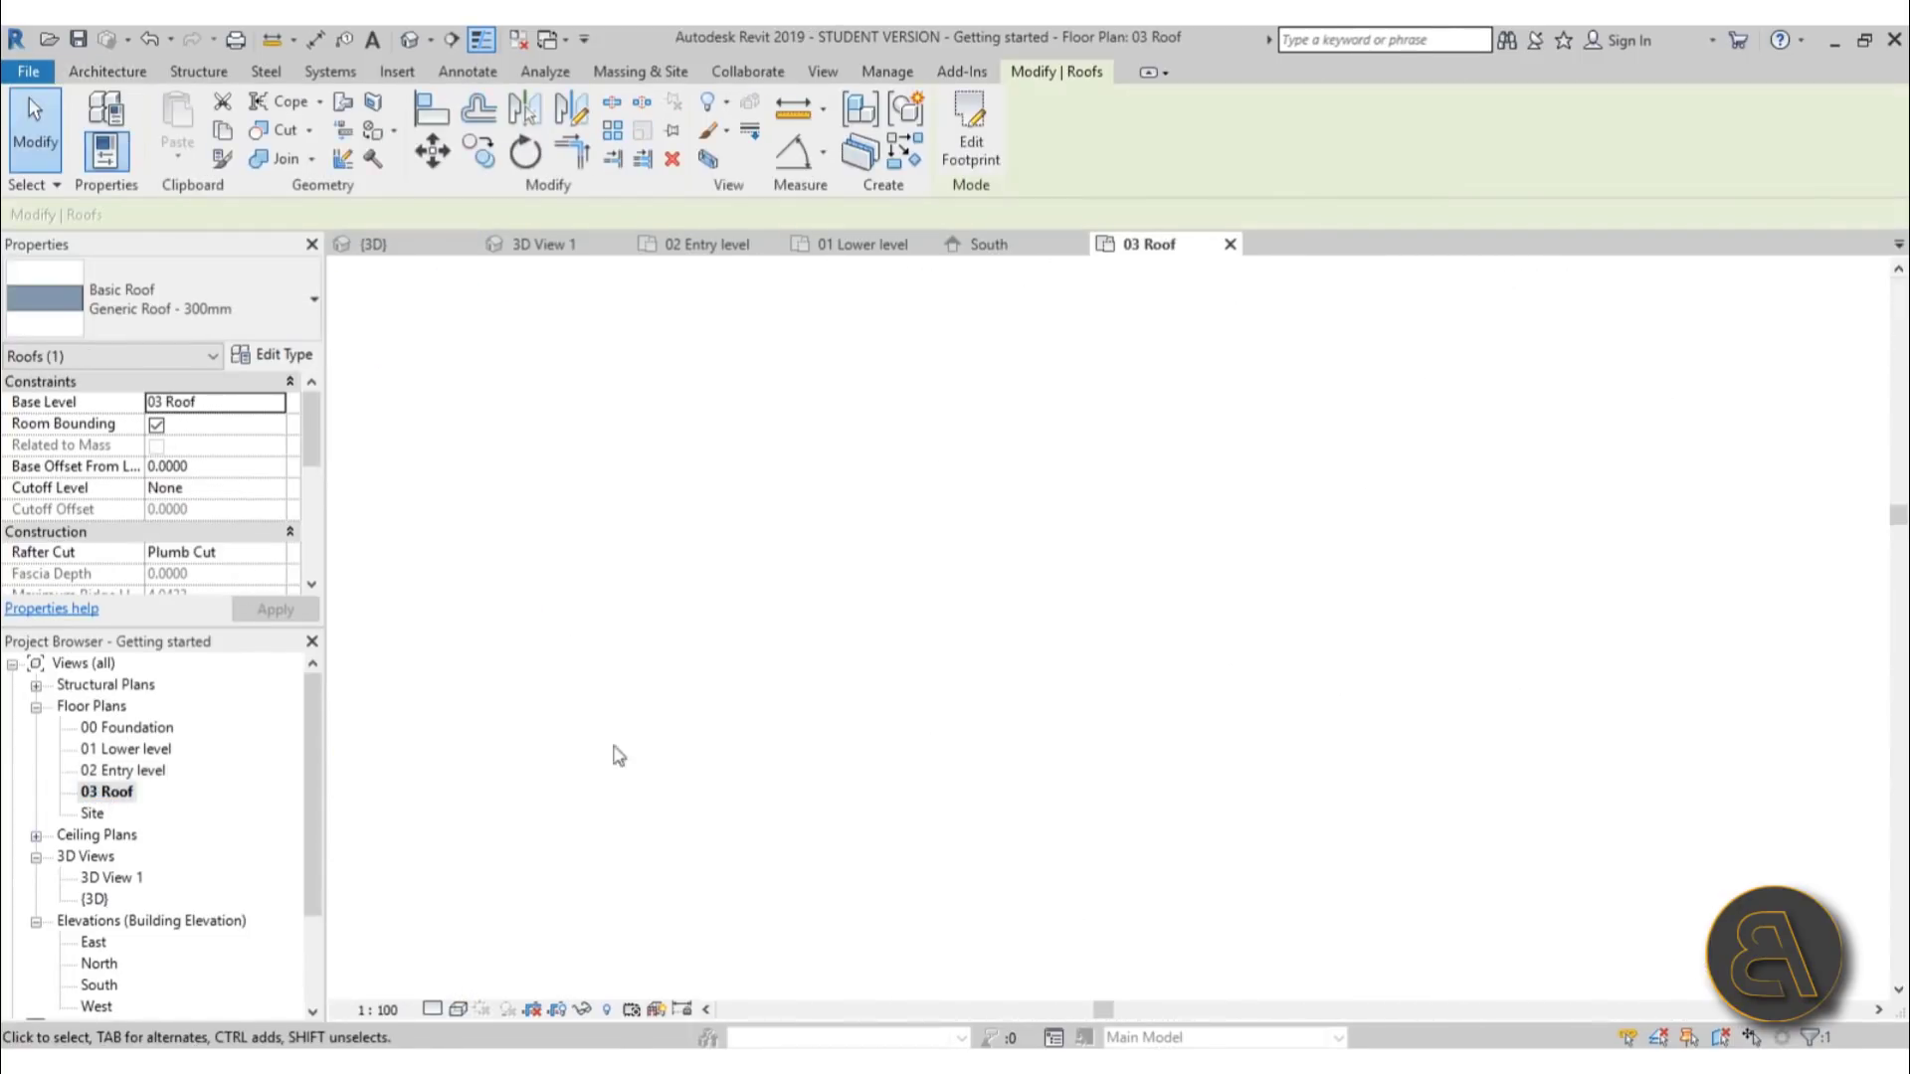
pyautogui.scroll(-2, 970, 709)
pyautogui.scroll(2, 969, 709)
pyautogui.click(626, 507)
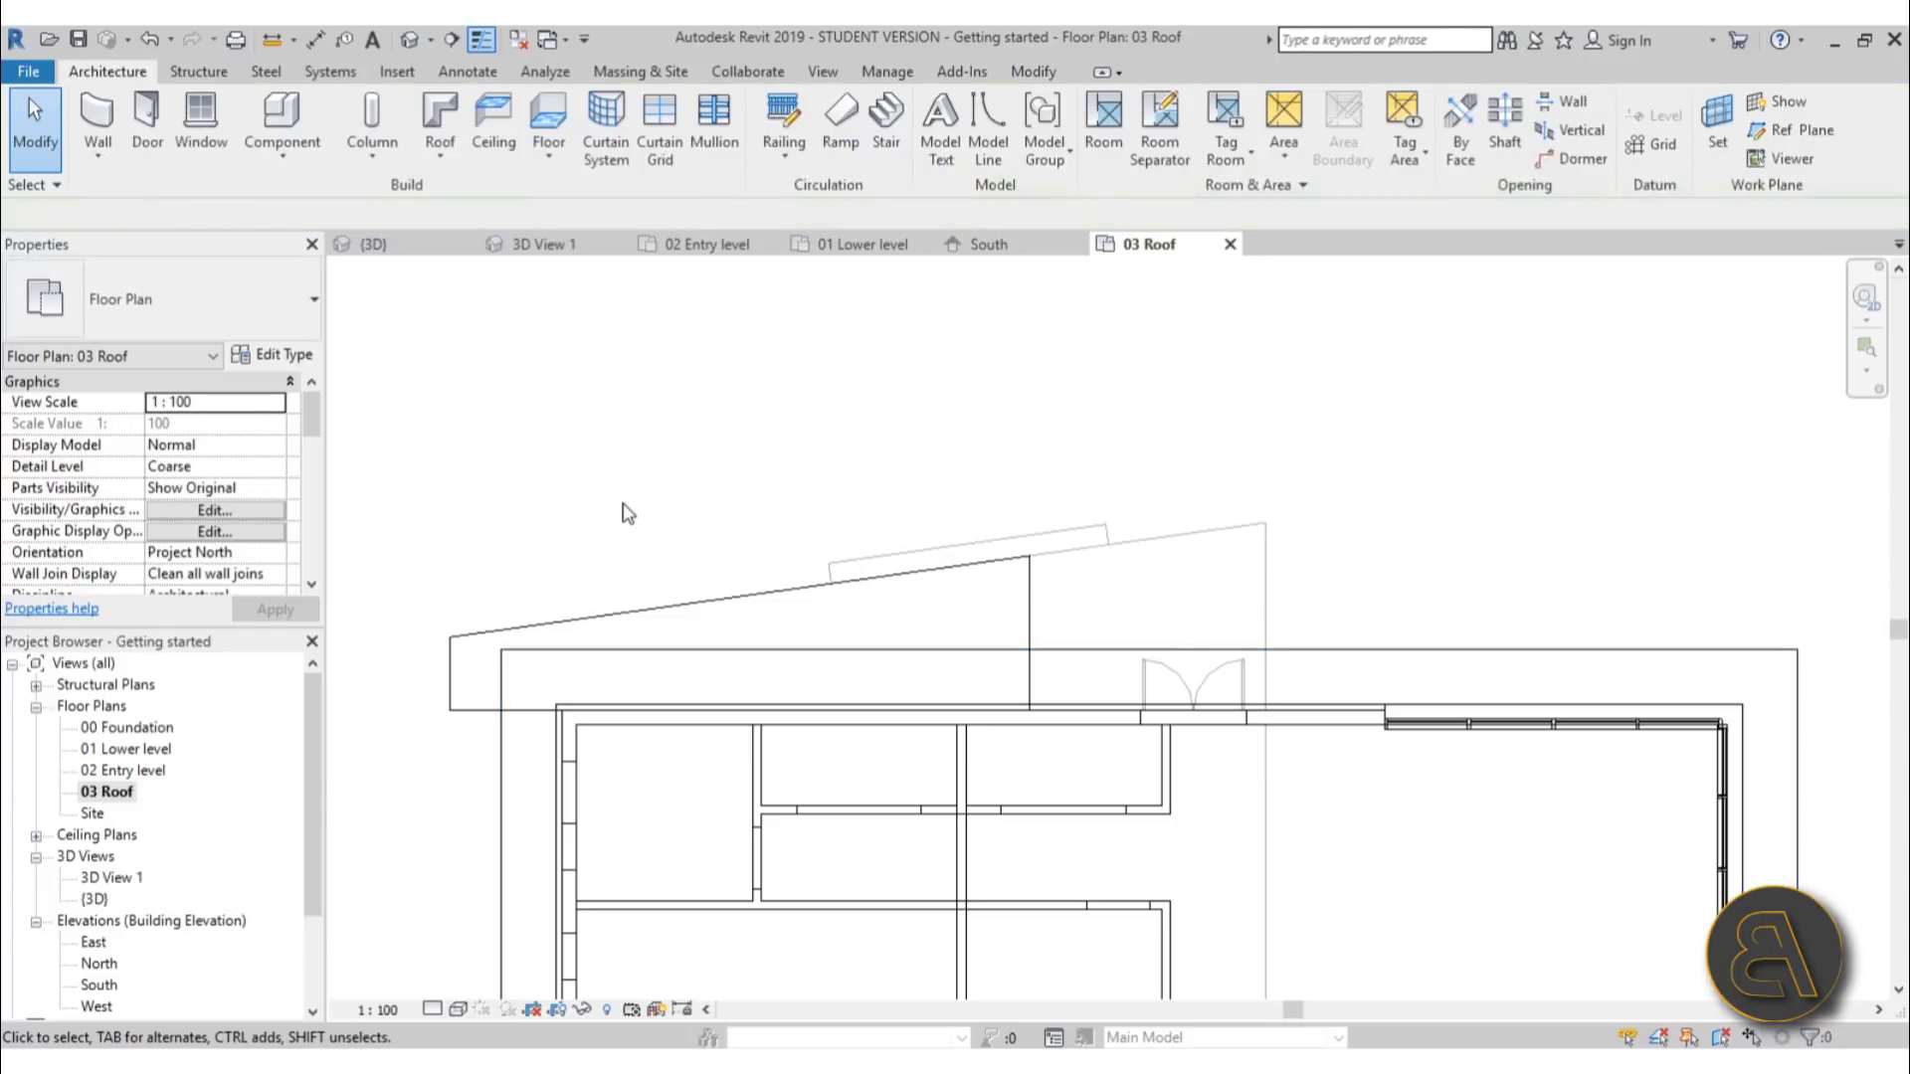
pyautogui.scroll(-1, 747, 440)
# Set the 03 Roof plan's visual style to Hidden Line
pyautogui.click(458, 1010)
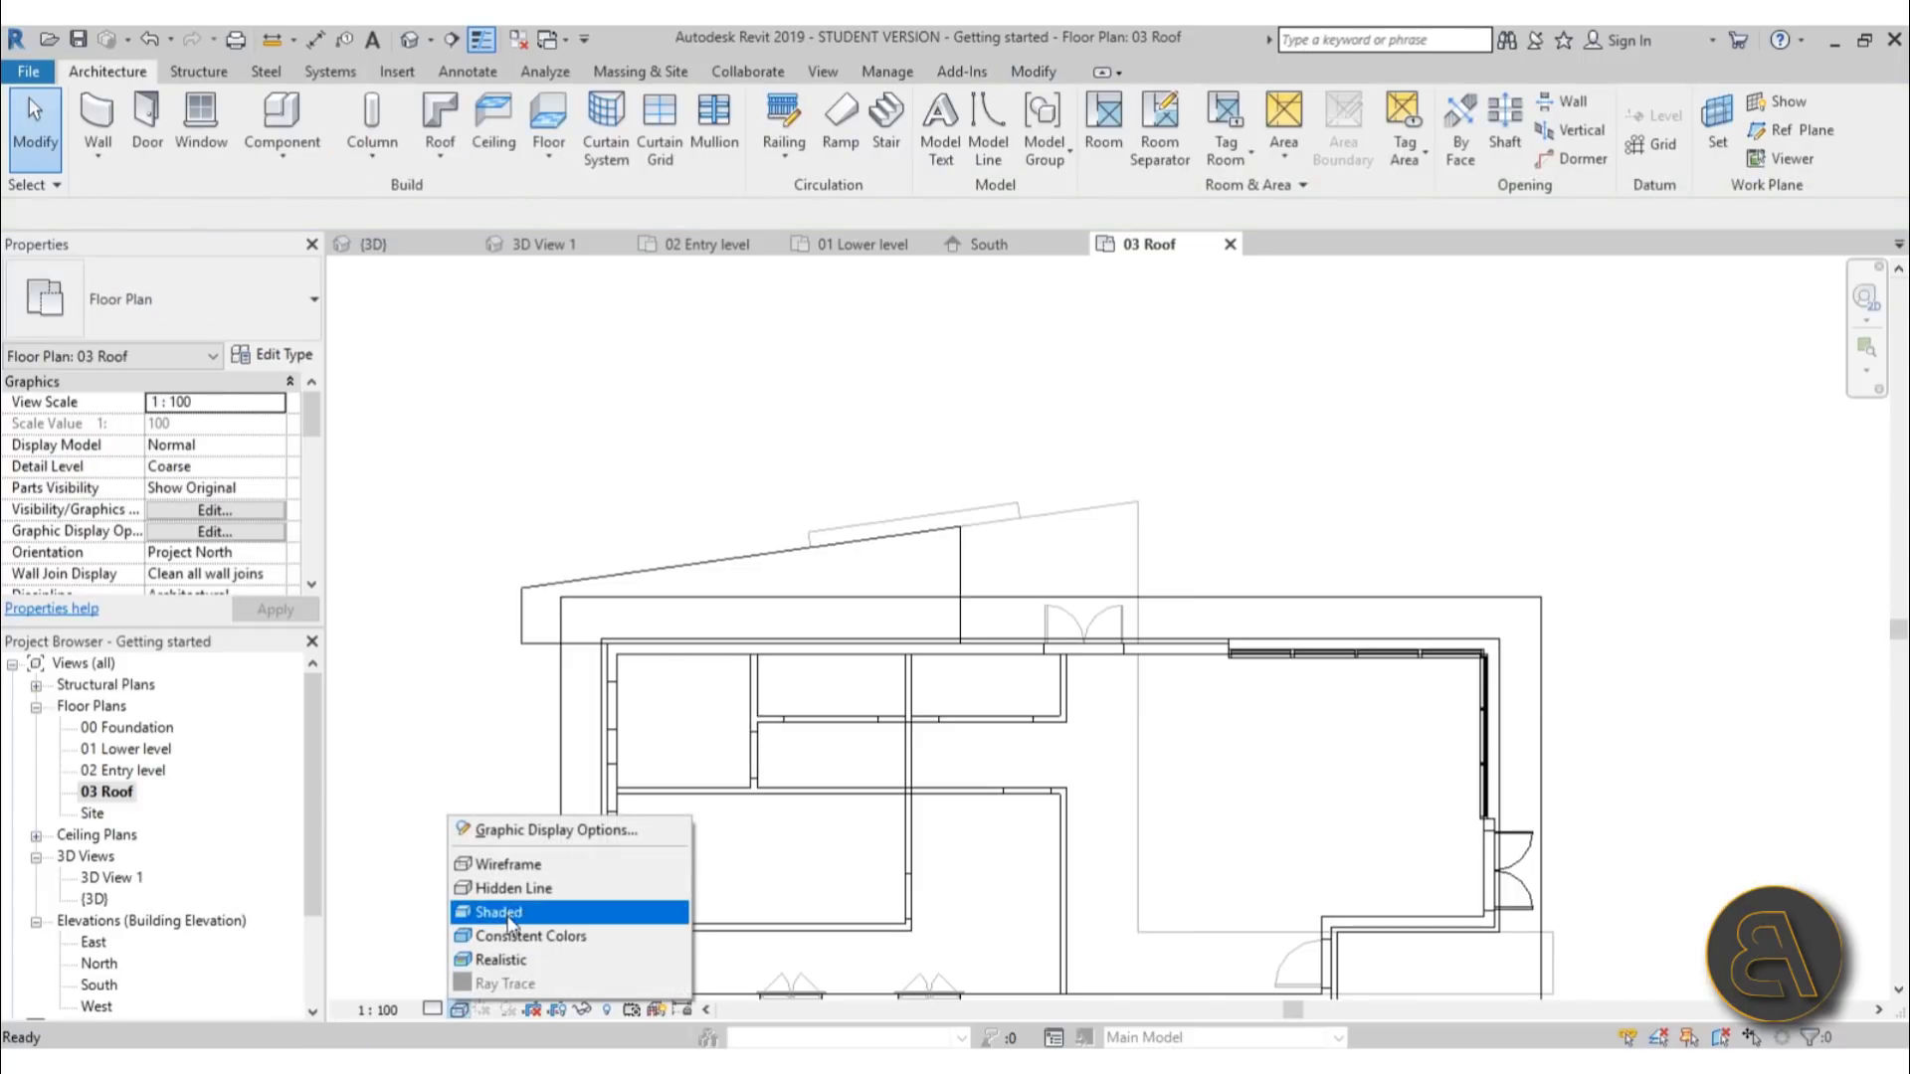
pyautogui.click(505, 889)
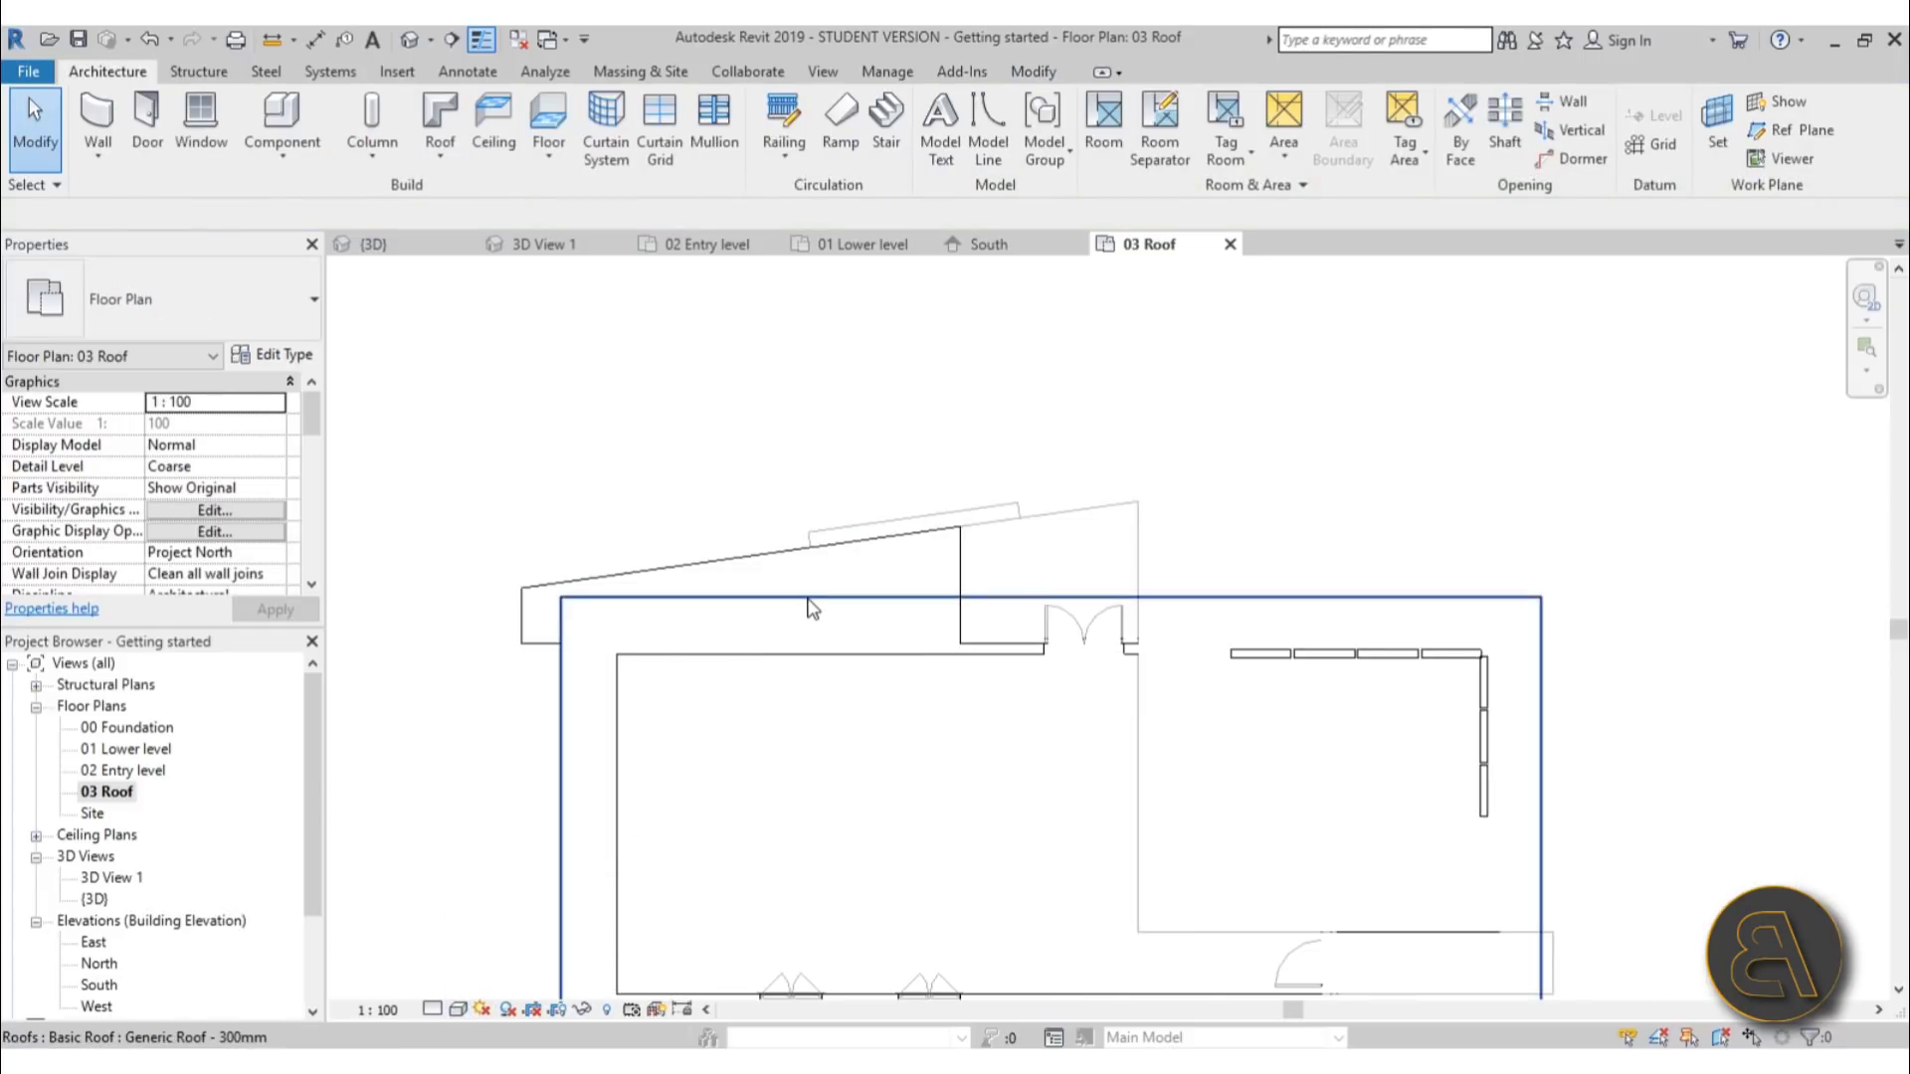
pyautogui.click(808, 599)
pyautogui.click(743, 462)
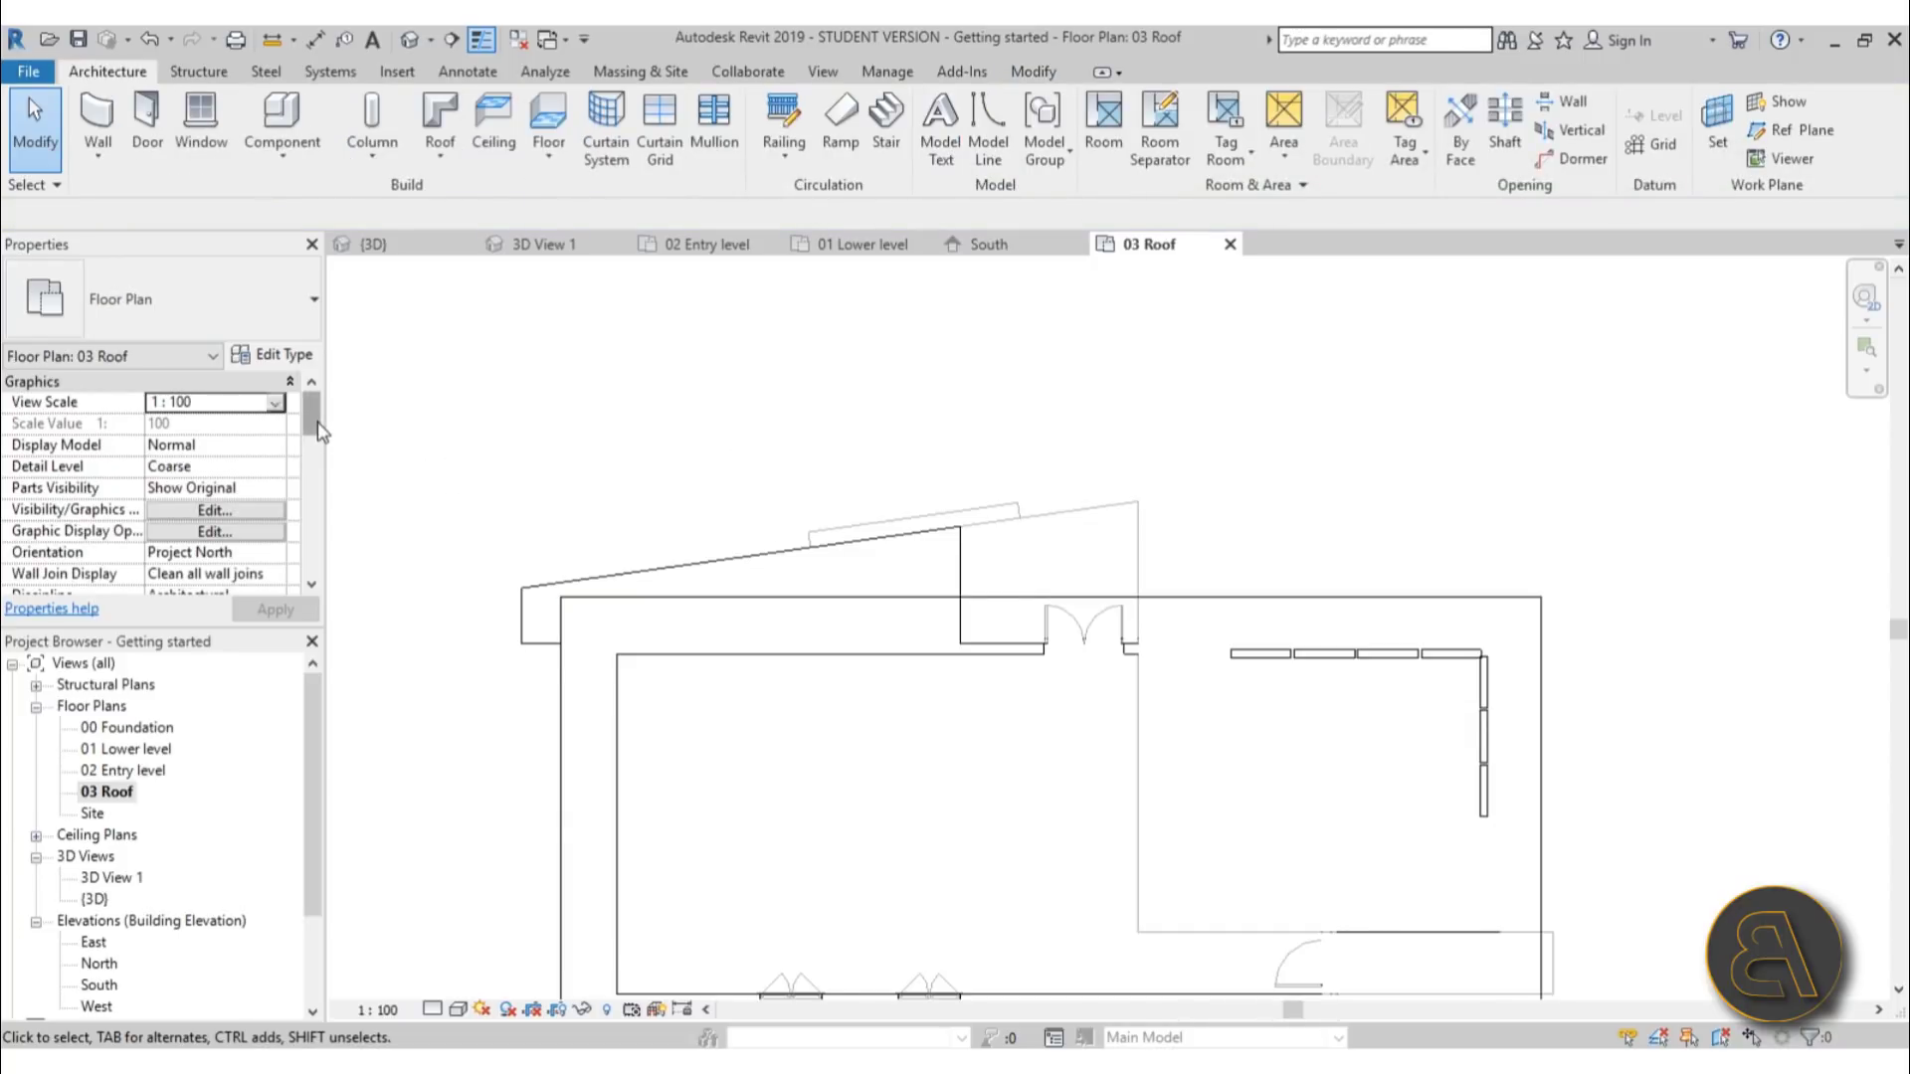
# Set the 03 Roof plan's underlay range base level to 02 Entry level
pyautogui.moveTo(319, 430); pyautogui.dragTo(321, 485)
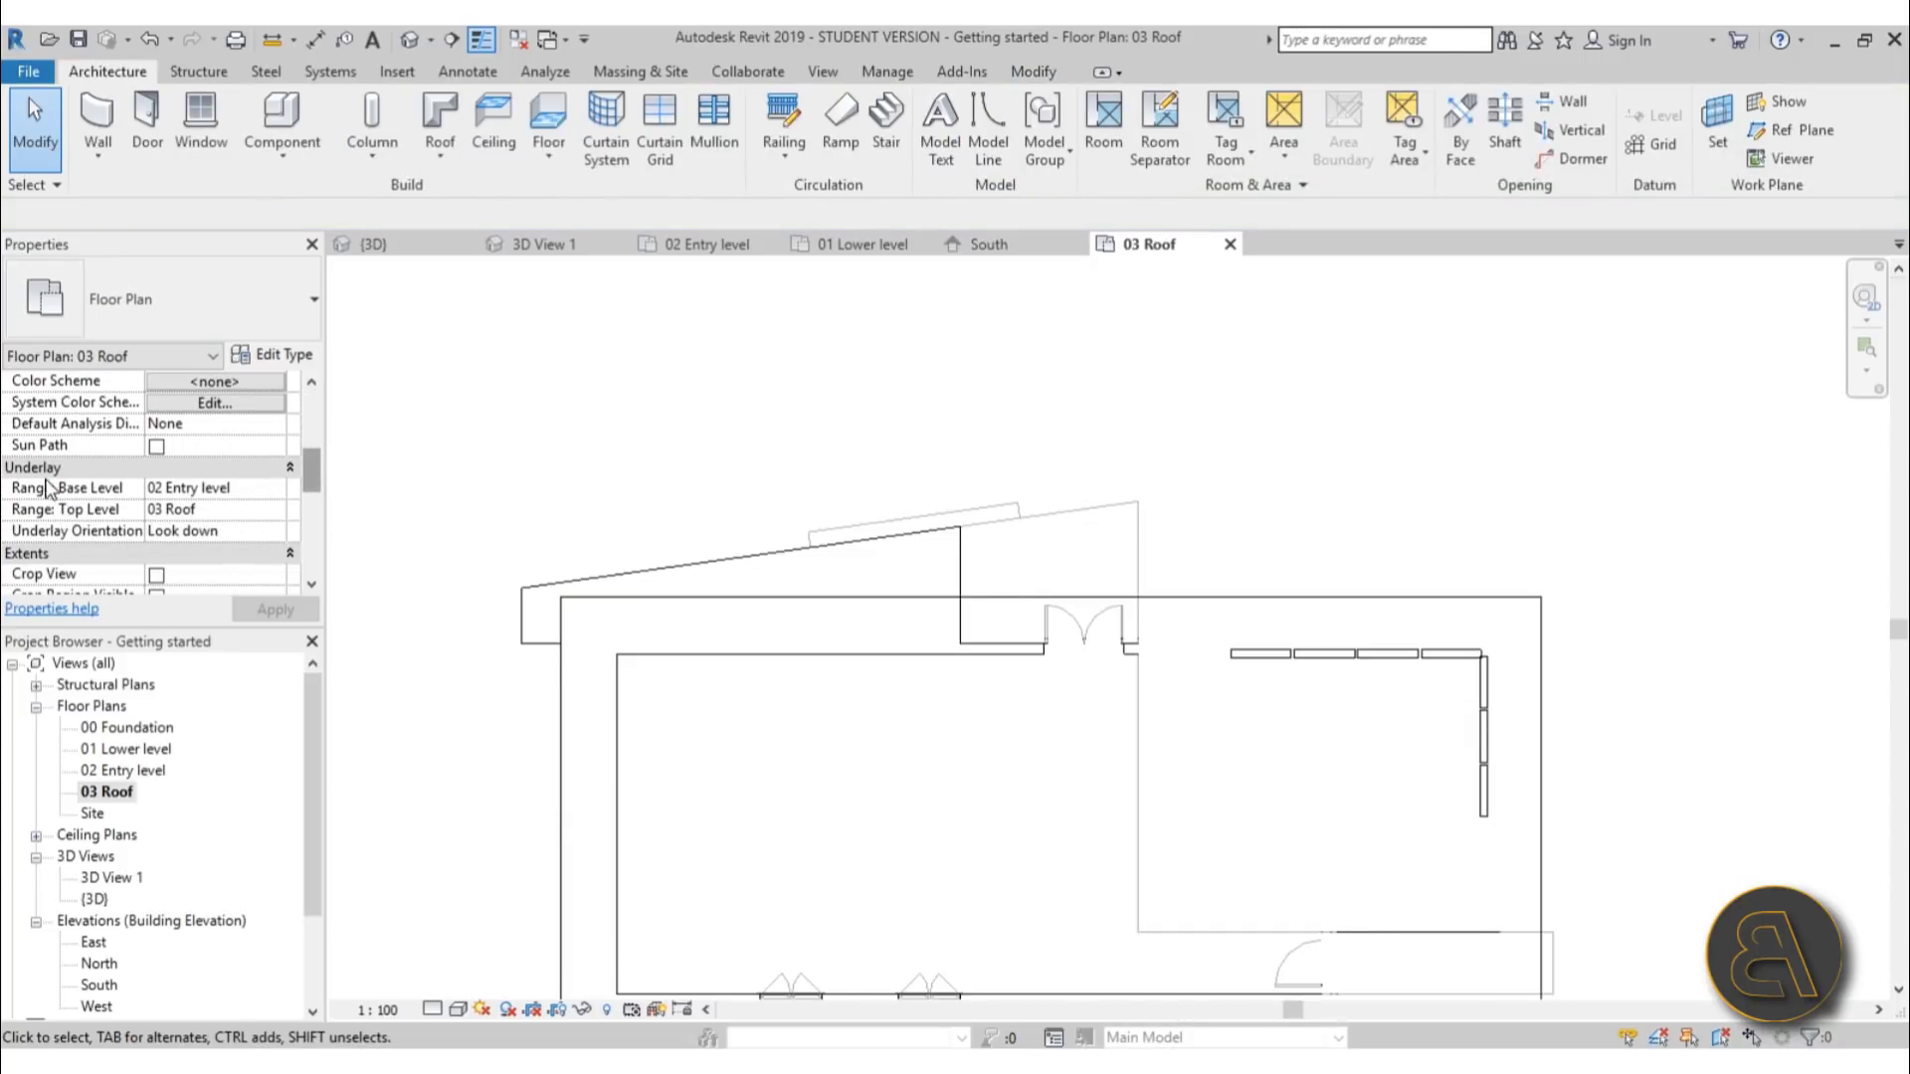
pyautogui.click(281, 489)
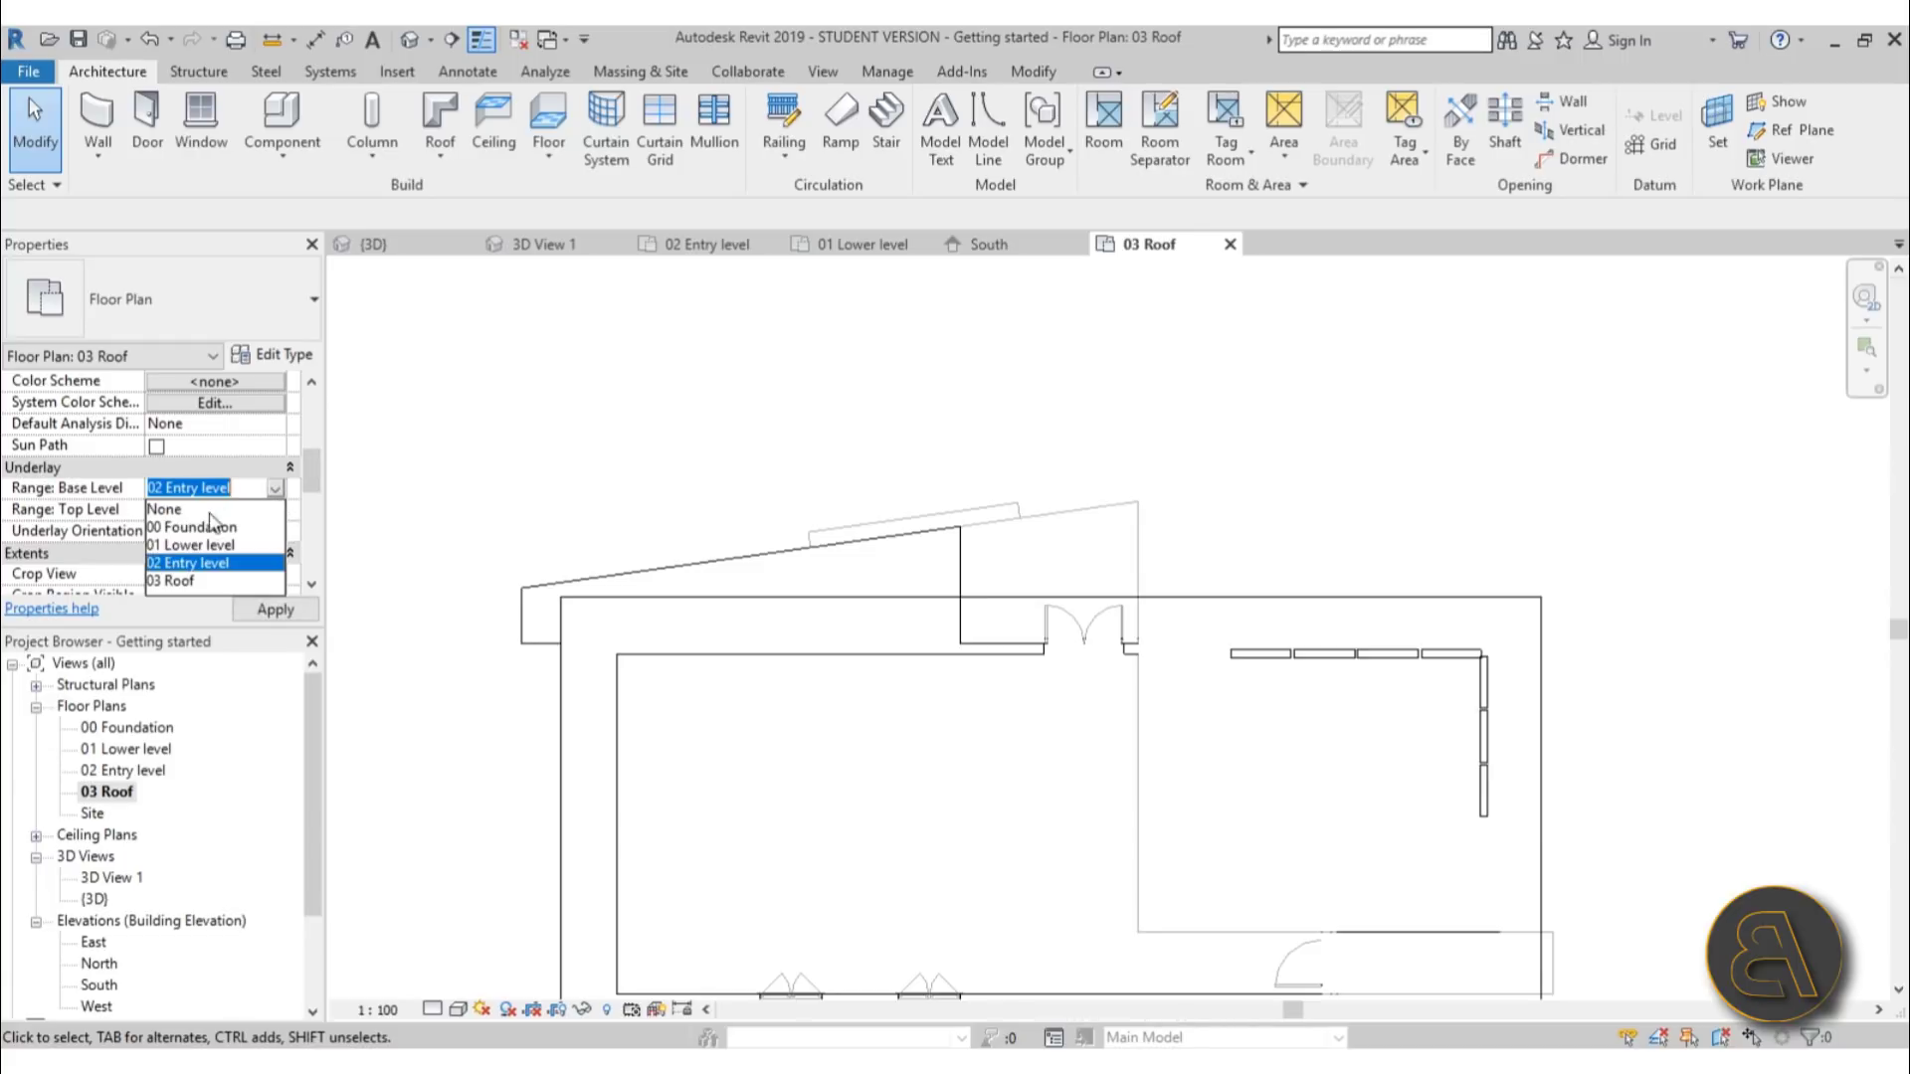
pyautogui.click(171, 564)
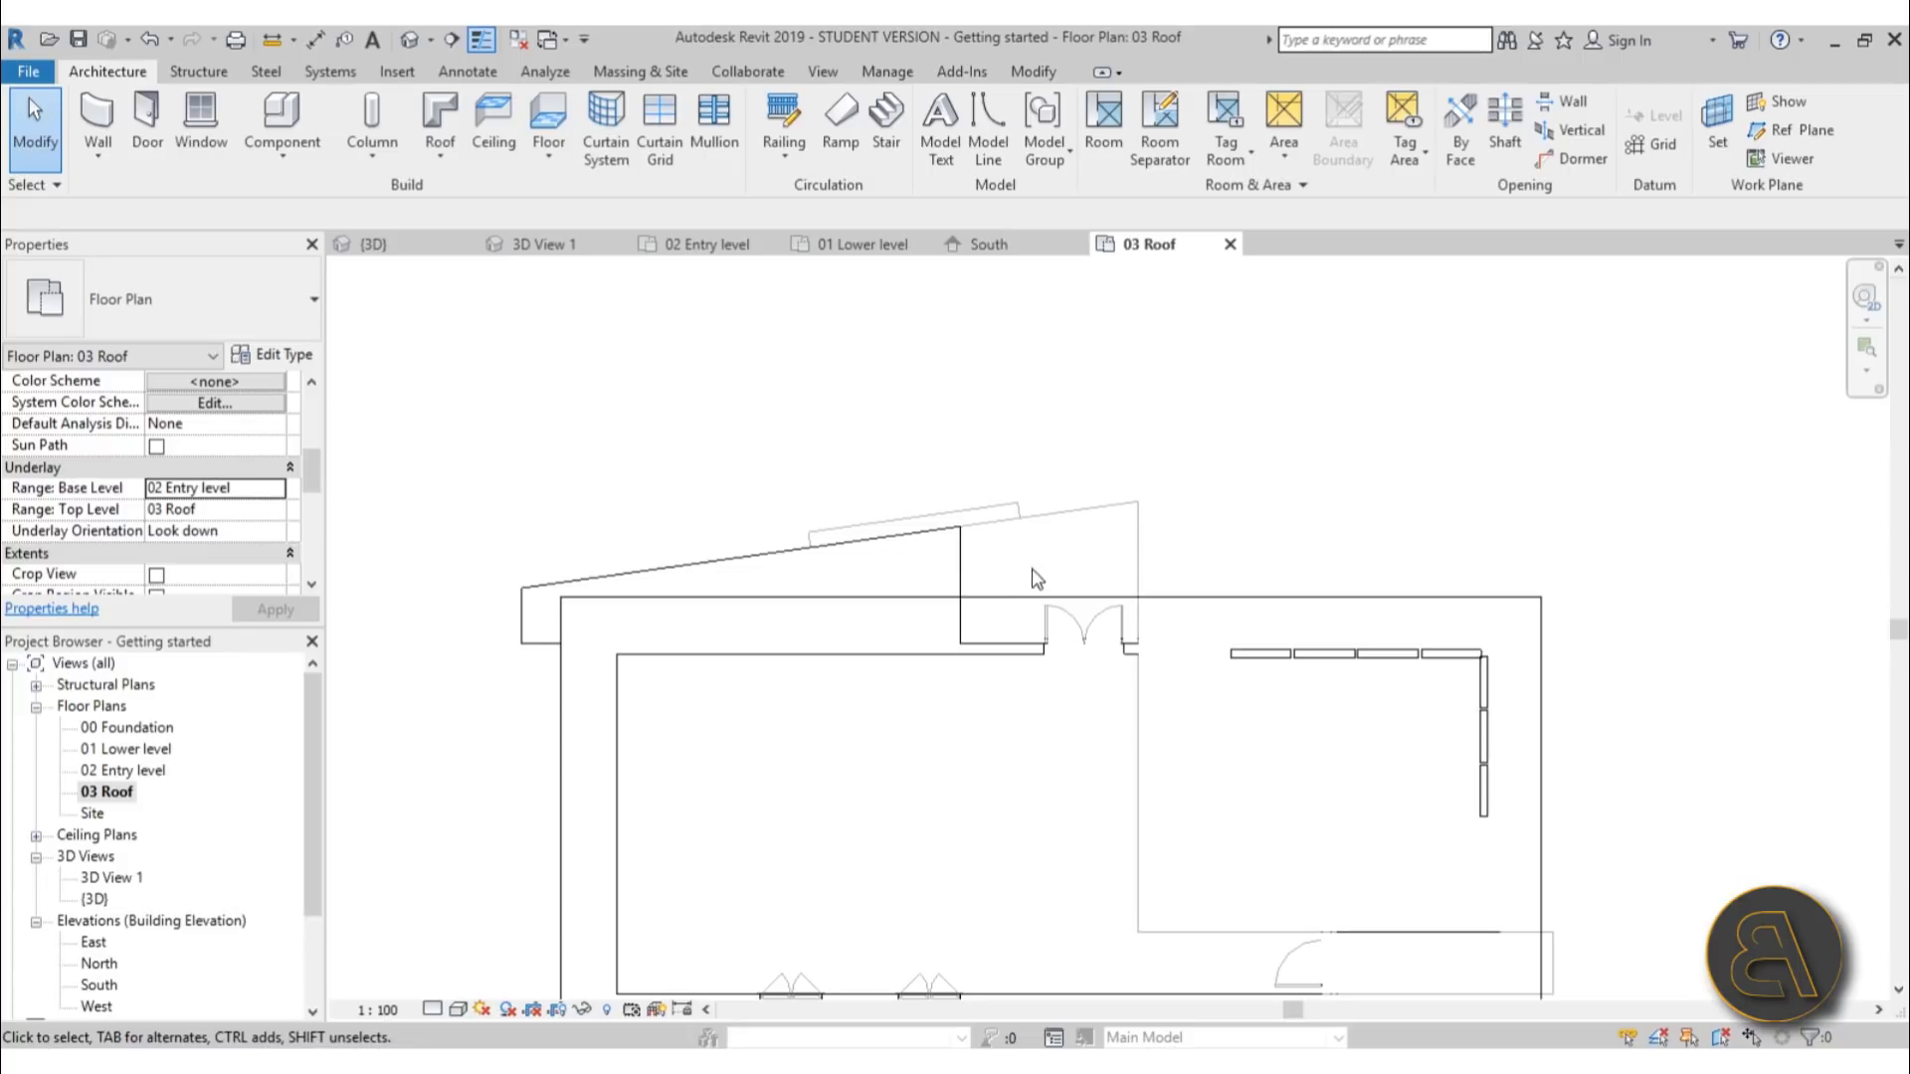
# Edit the roof's footprint and pick the terrace slab's outer side edge and slanted edge as new boundary lines
pyautogui.click(1004, 599)
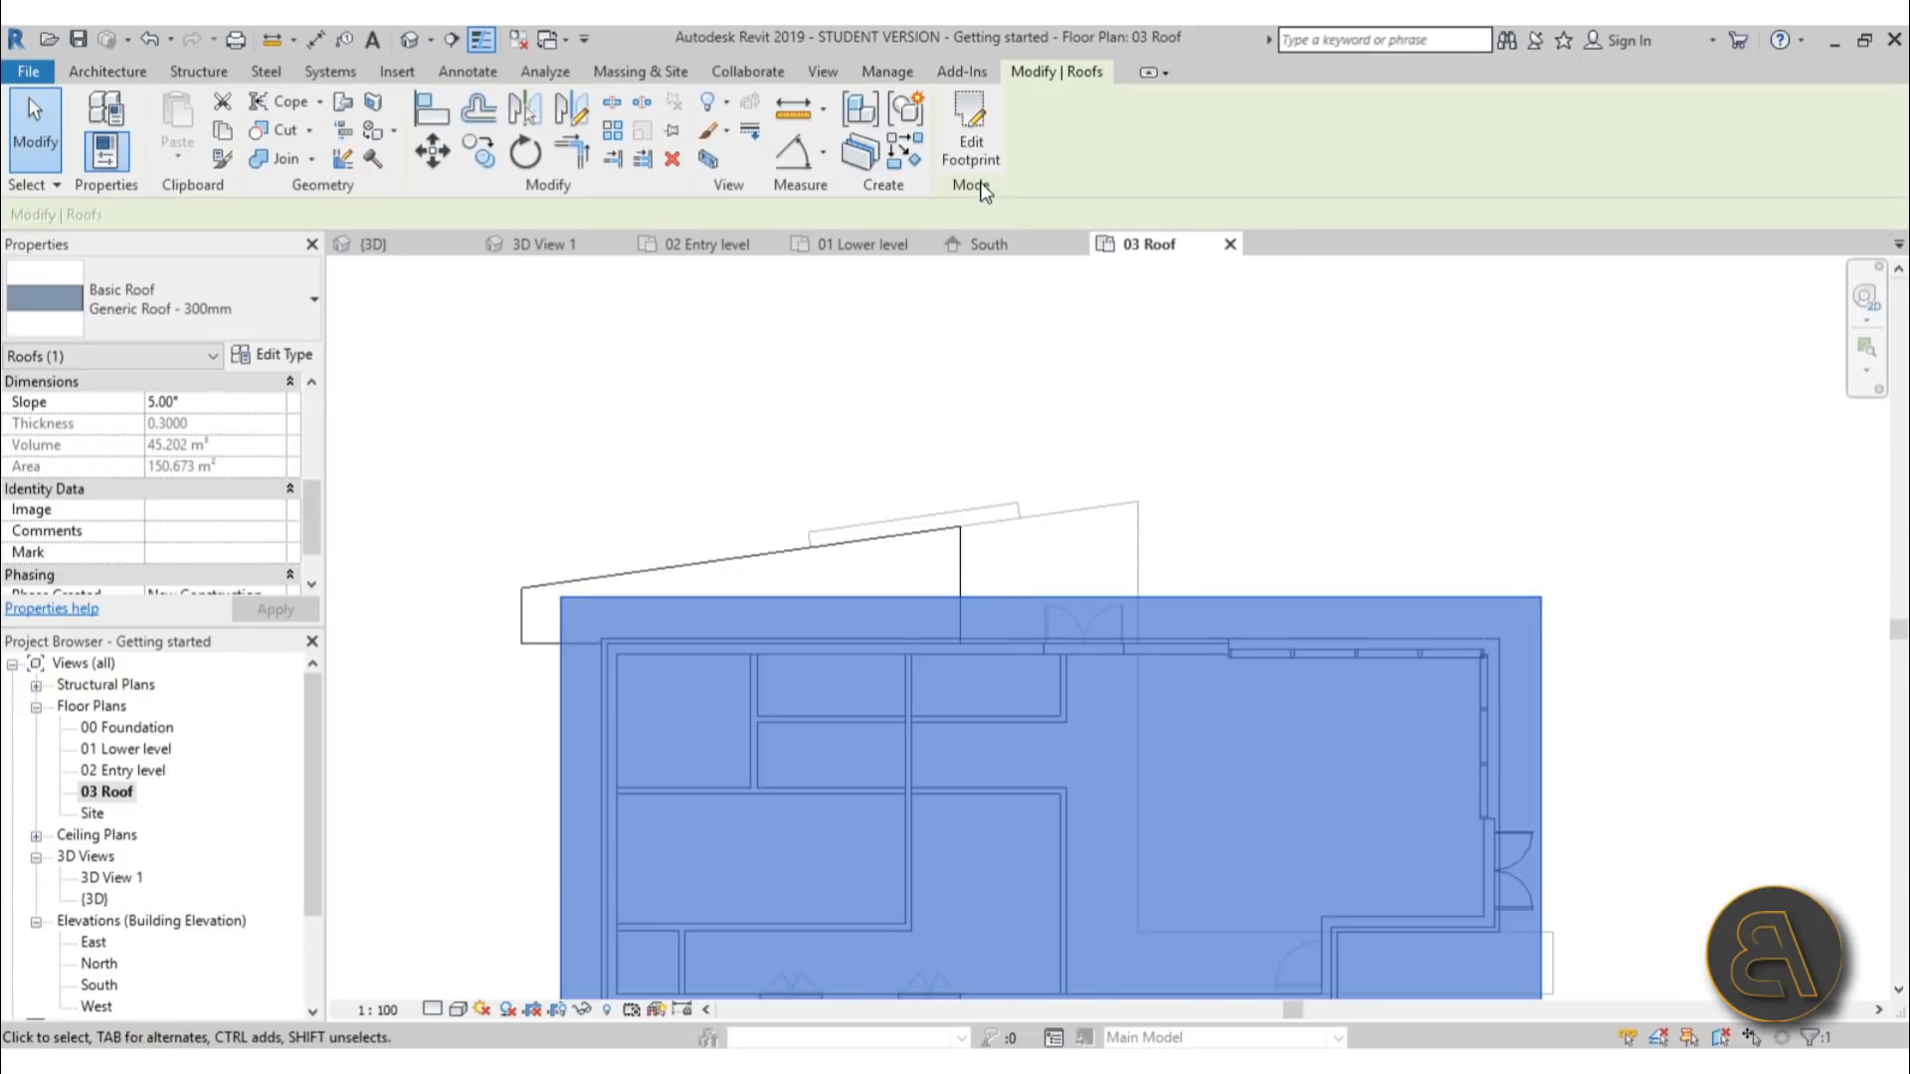
pyautogui.click(975, 150)
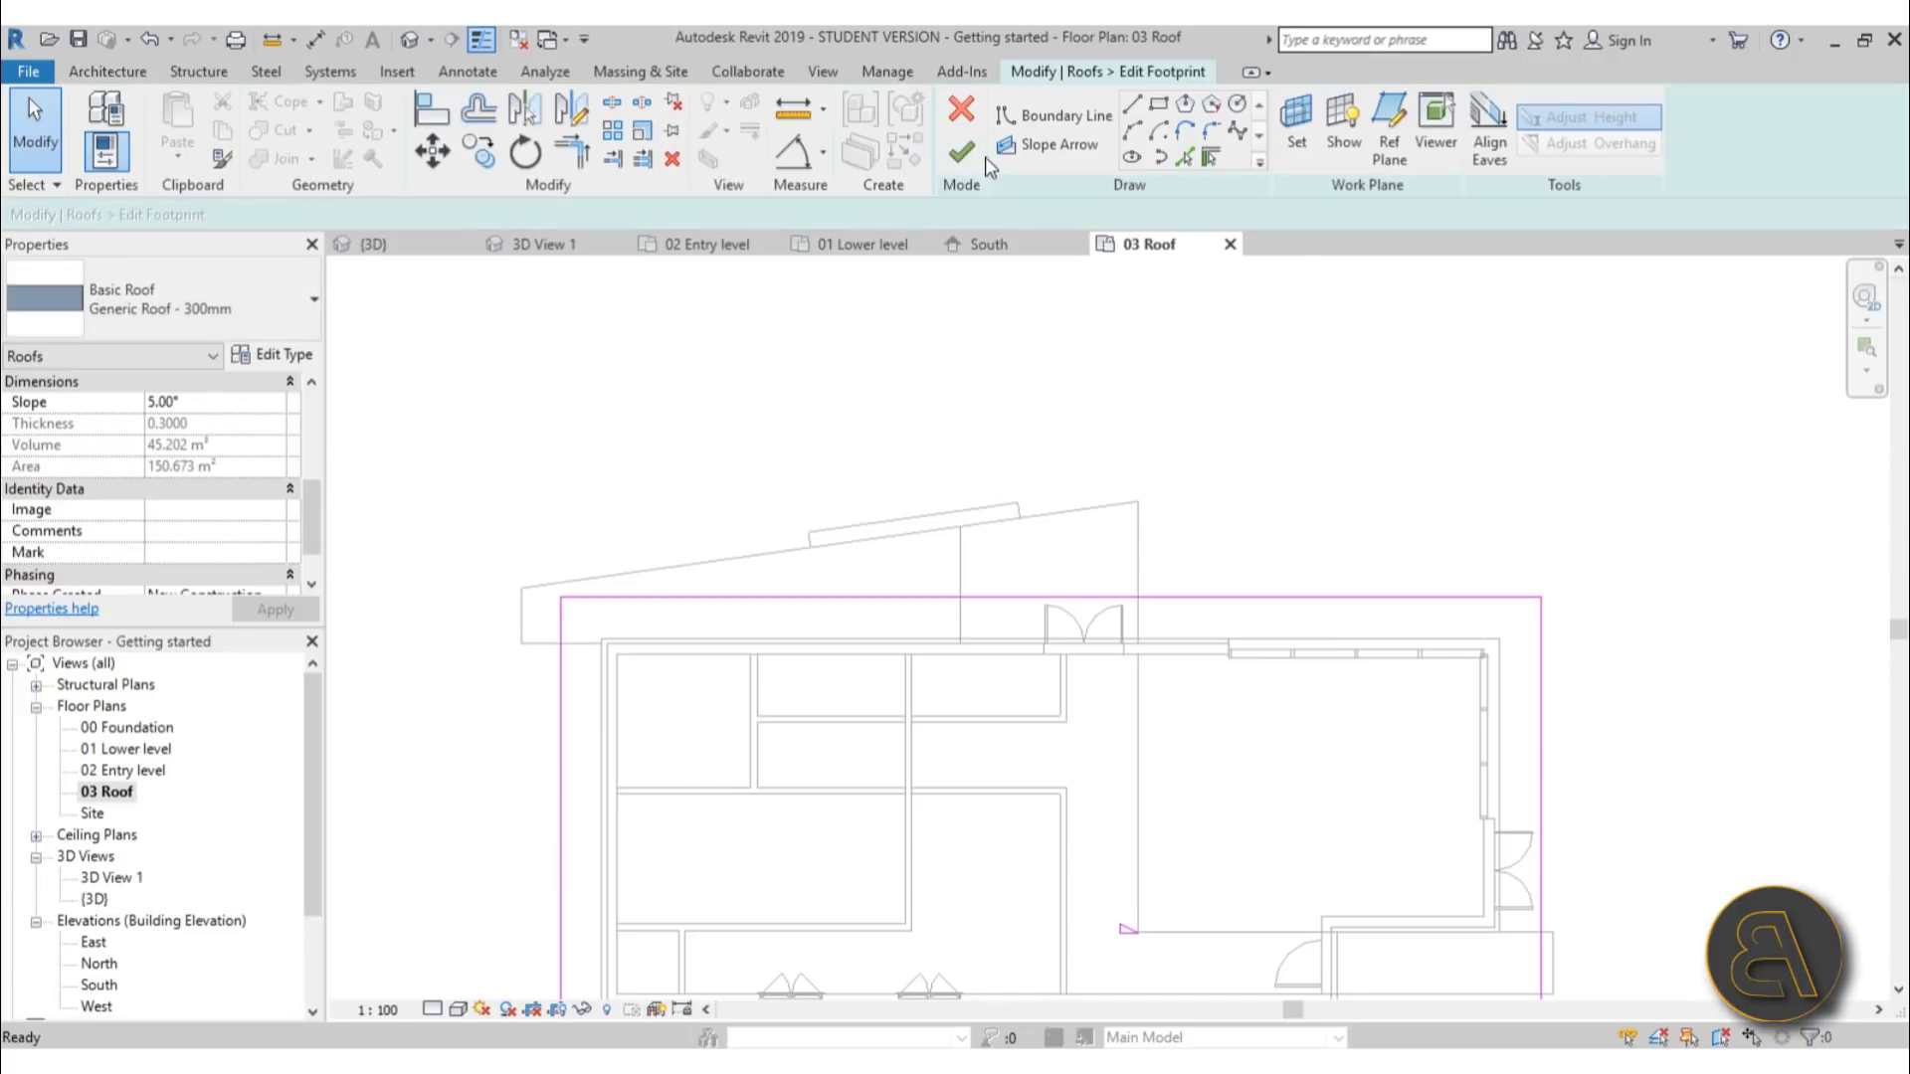
pyautogui.click(1183, 158)
pyautogui.click(1136, 553)
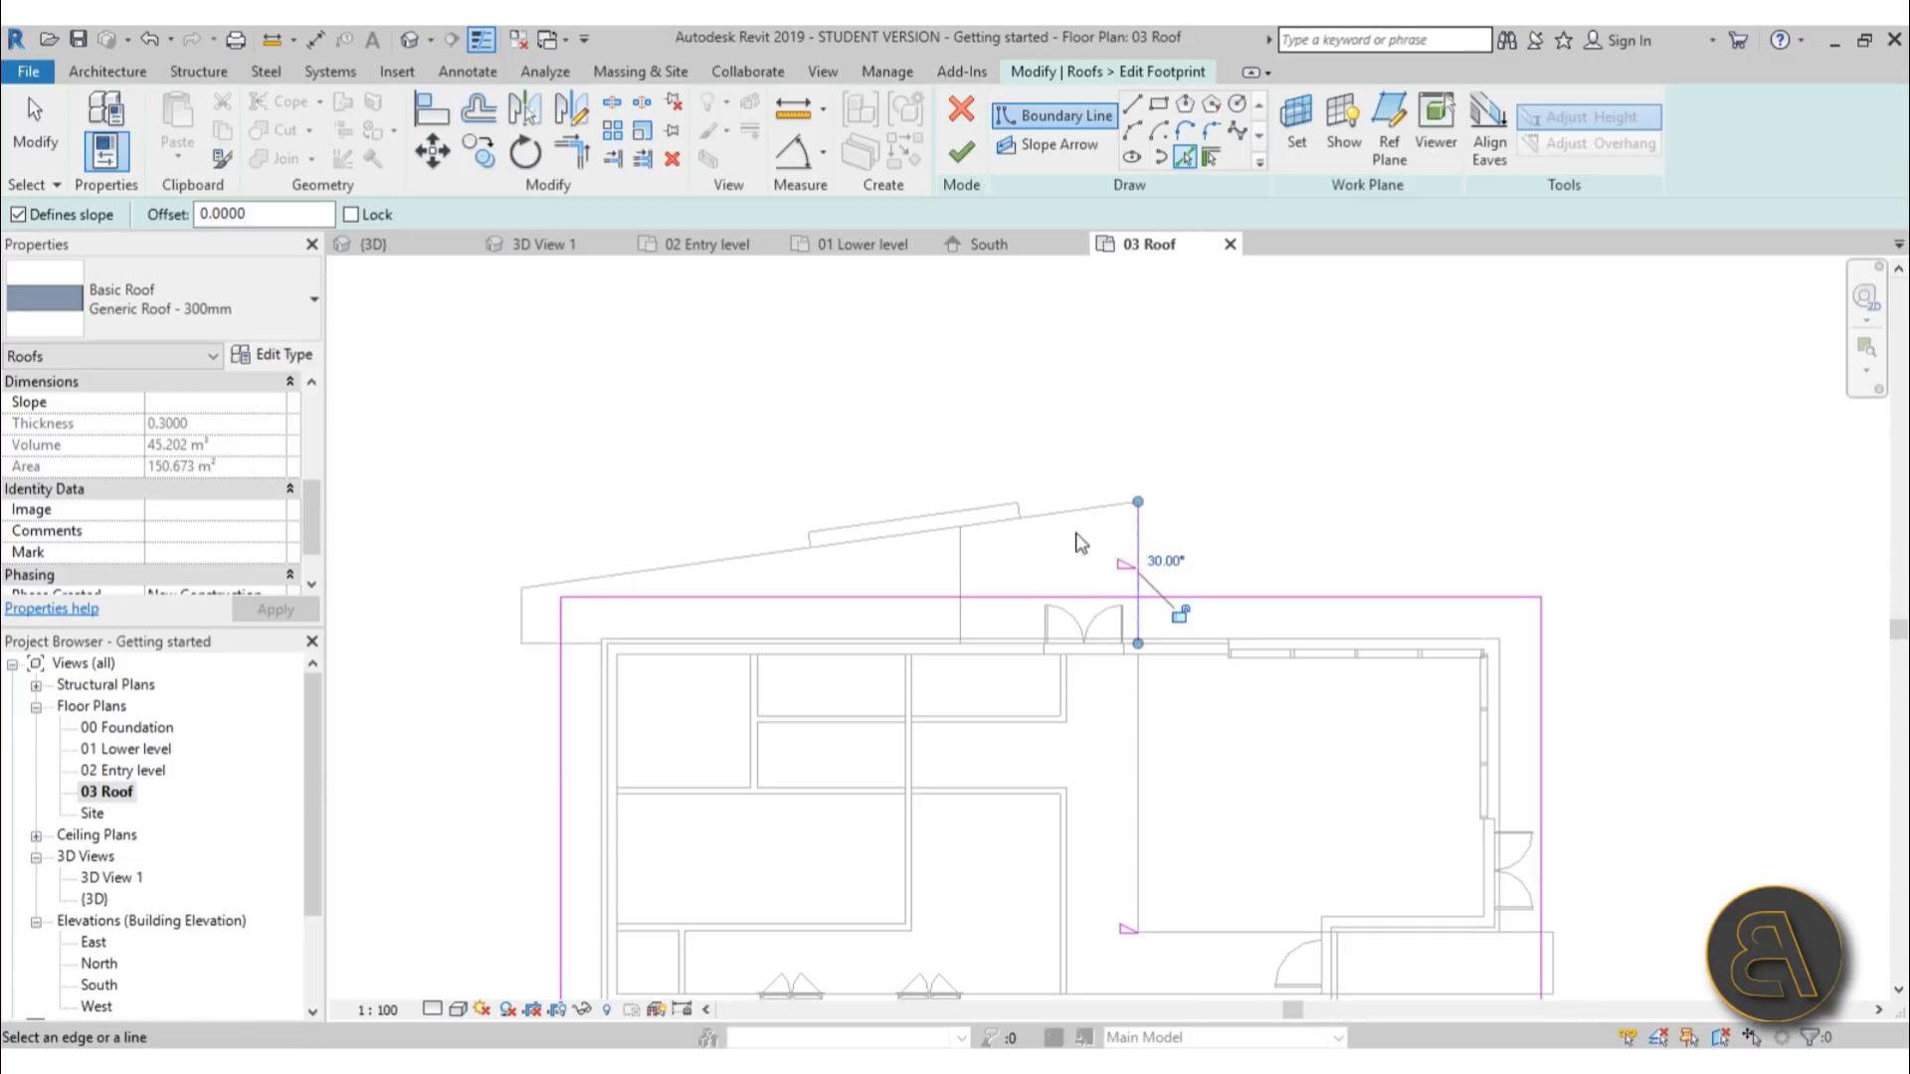
pyautogui.click(1119, 509)
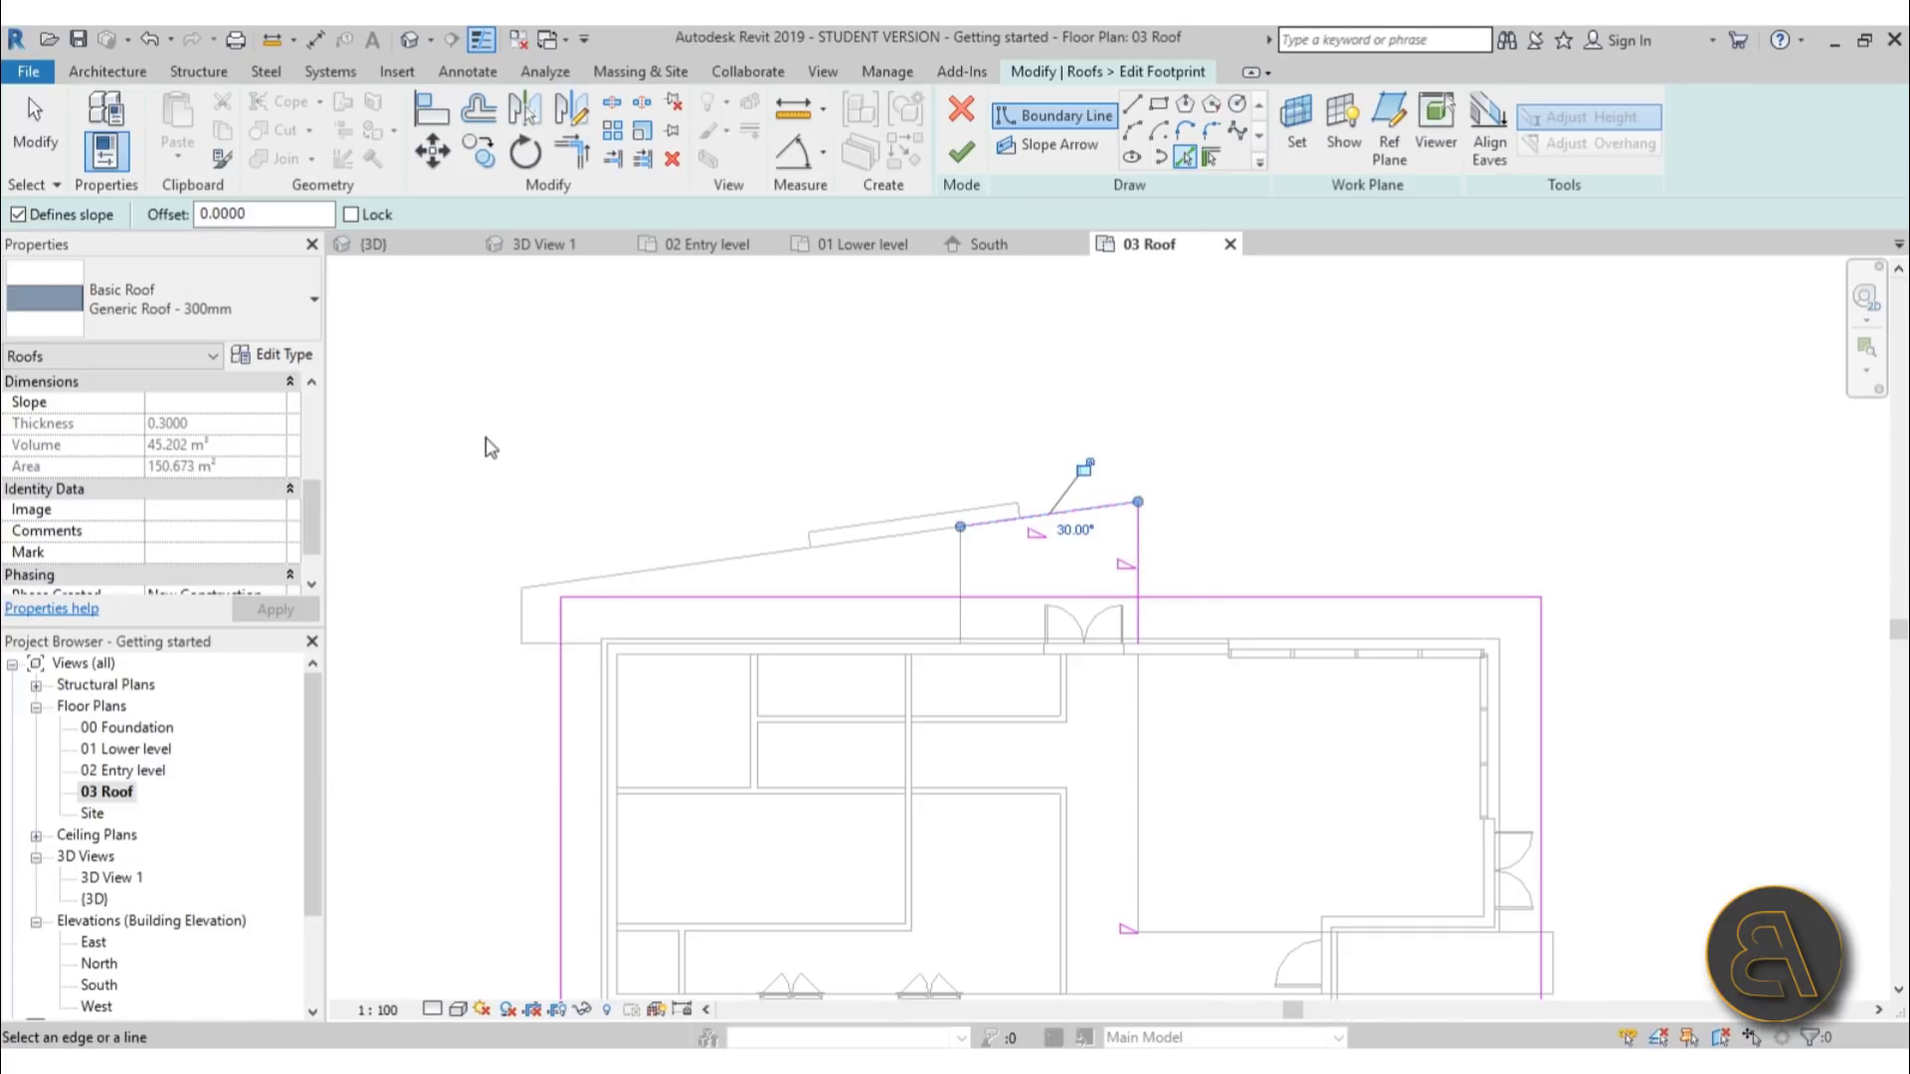
# Turn off Defines Slope for the two new roof boundary lines above the terrace
pyautogui.press('Escape')
pyautogui.moveTo(1198, 541); pyautogui.dragTo(1114, 489)
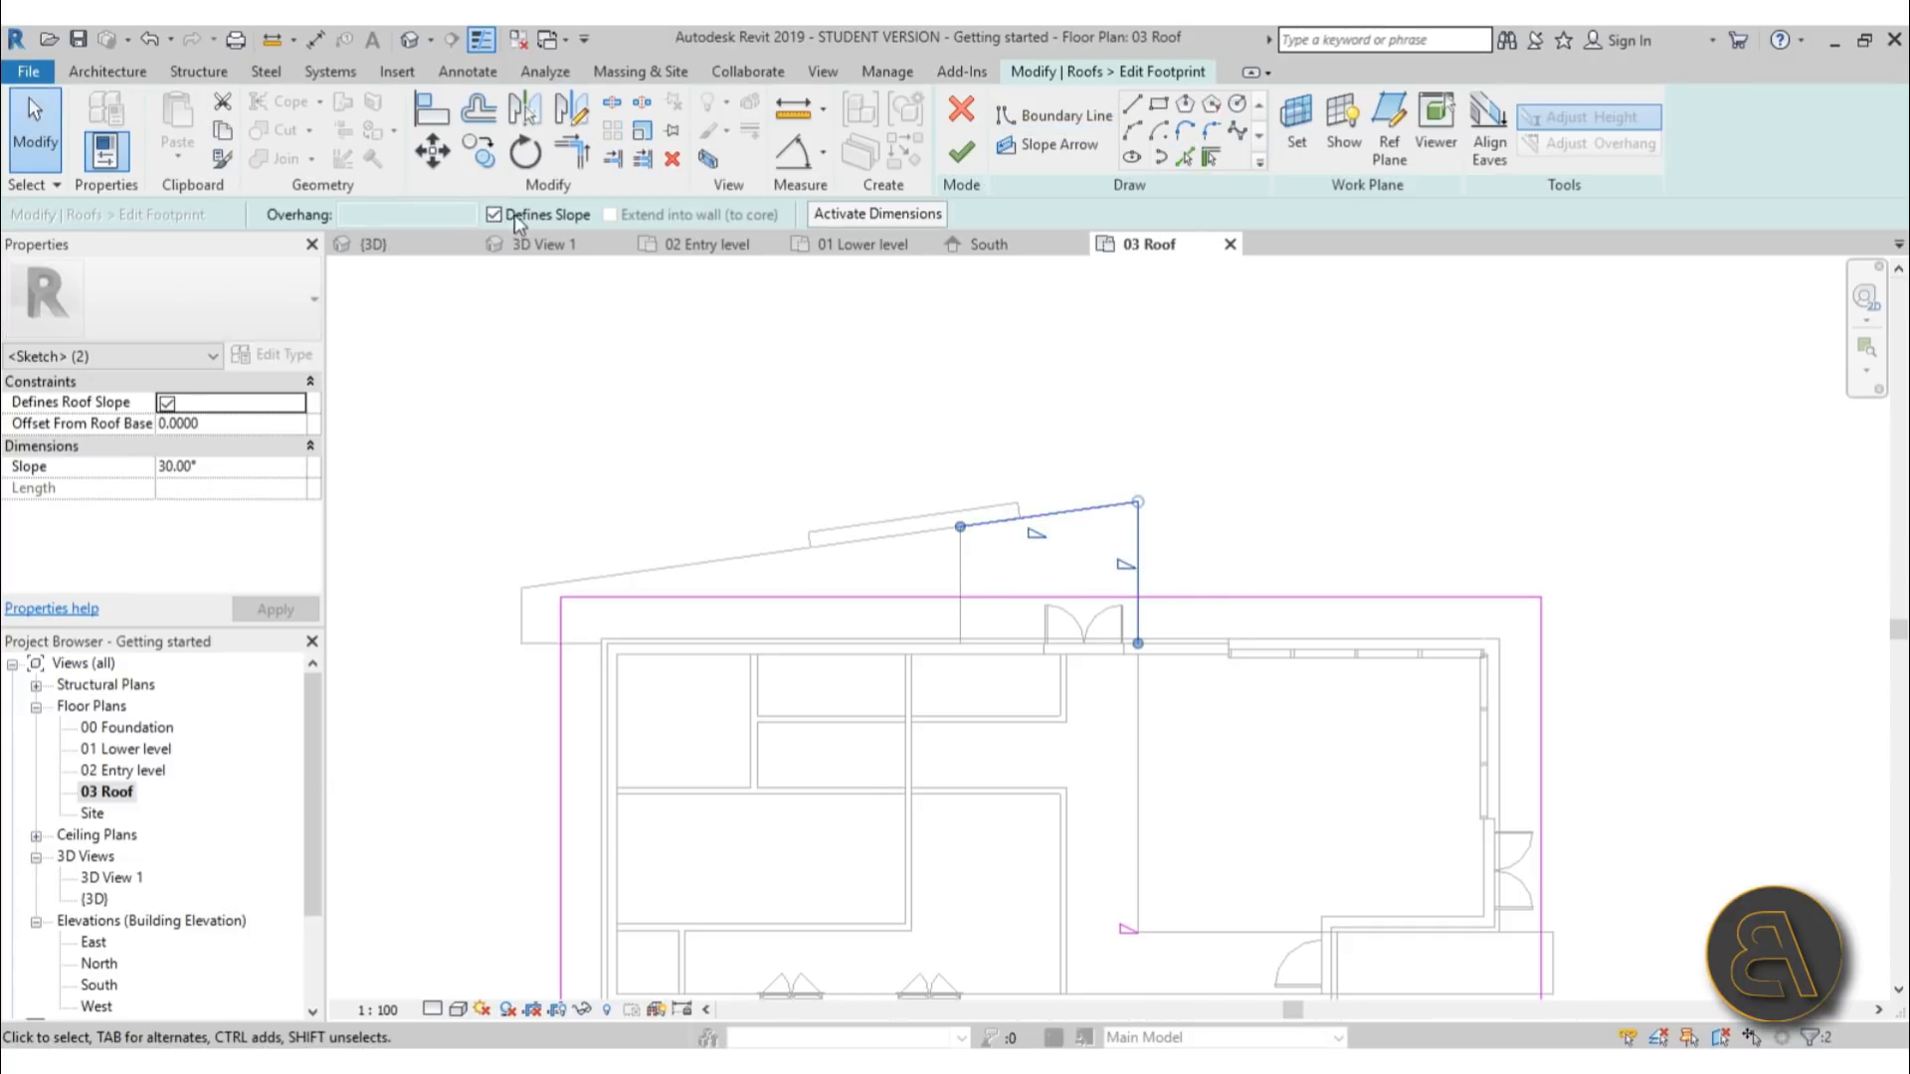
pyautogui.click(516, 215)
pyautogui.scroll(1, 1102, 528)
pyautogui.click(1017, 342)
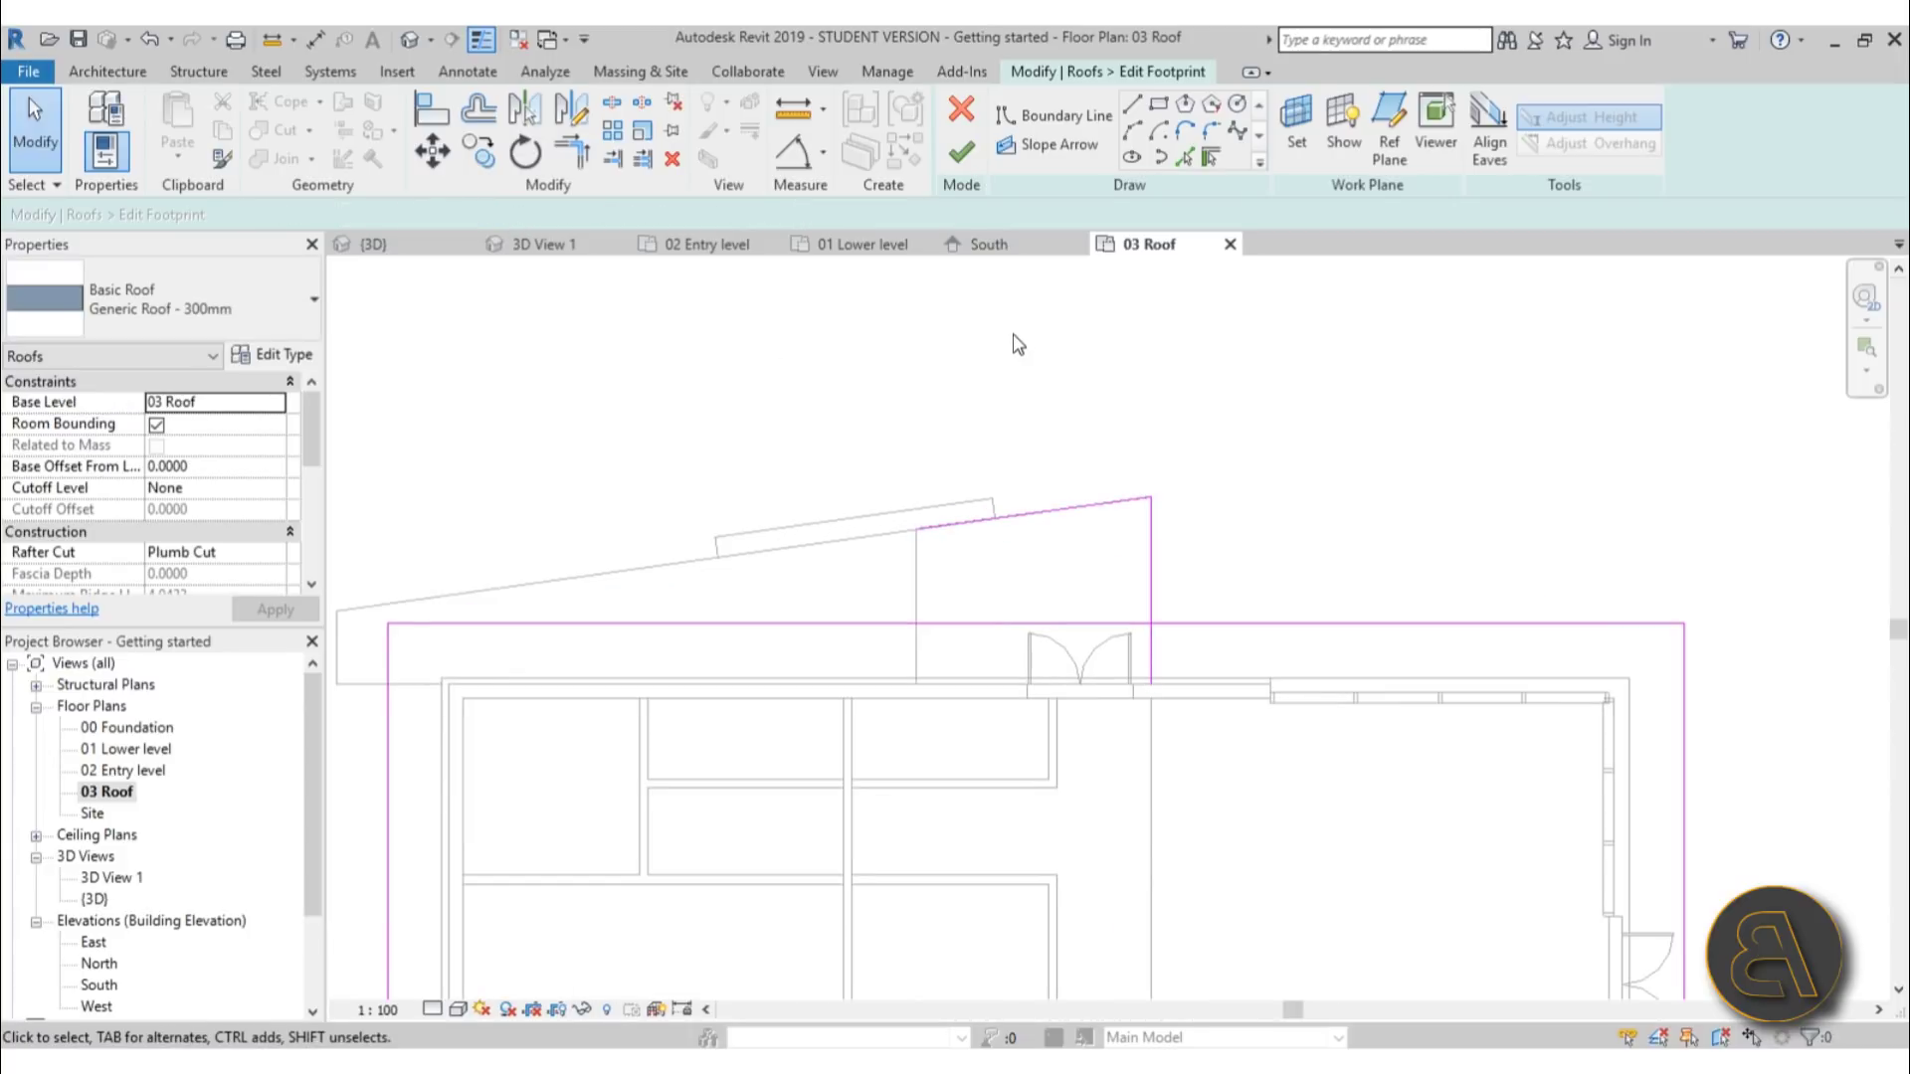
# Trim/Extend the slanted line to the roof's far side edge and the short side line to the existing long edge, closing the footprint
pyautogui.scroll(-3, 1020, 341)
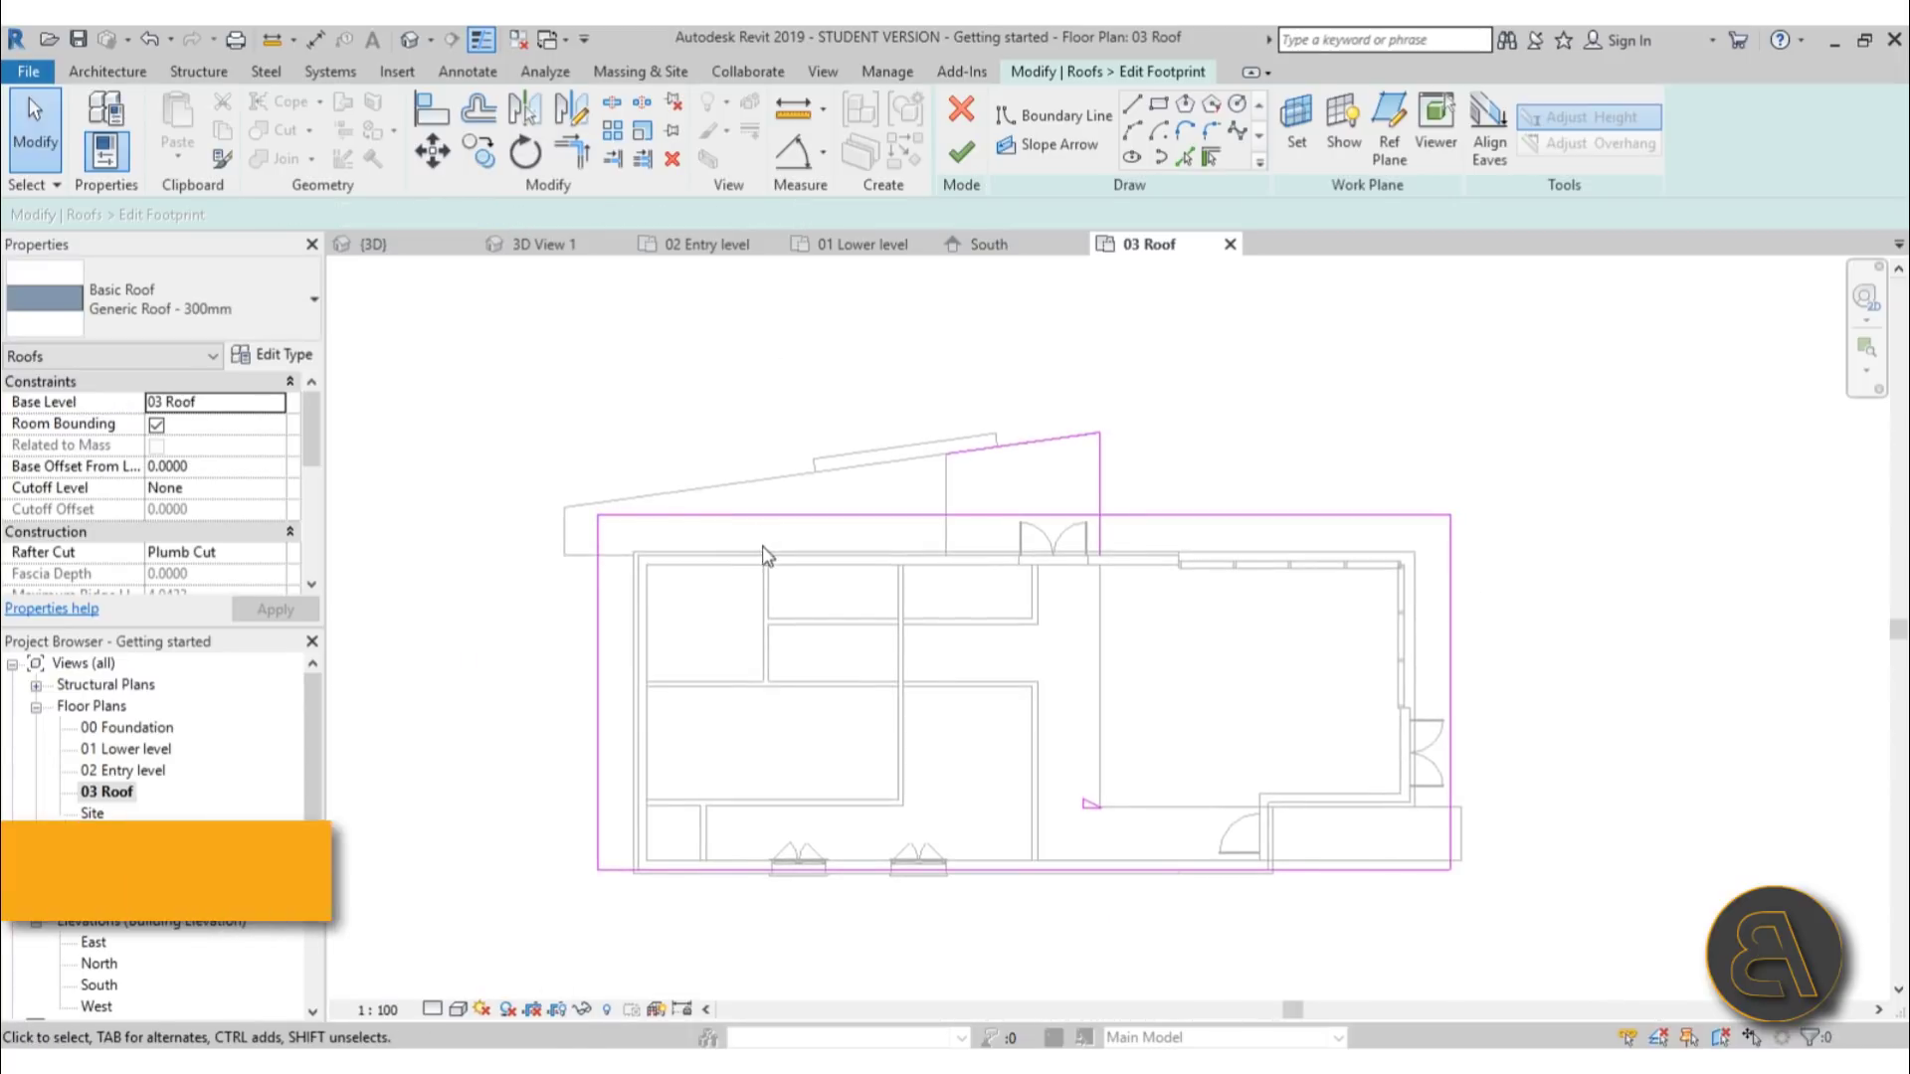
pyautogui.press('t')
pyautogui.press('r')
pyautogui.click(993, 447)
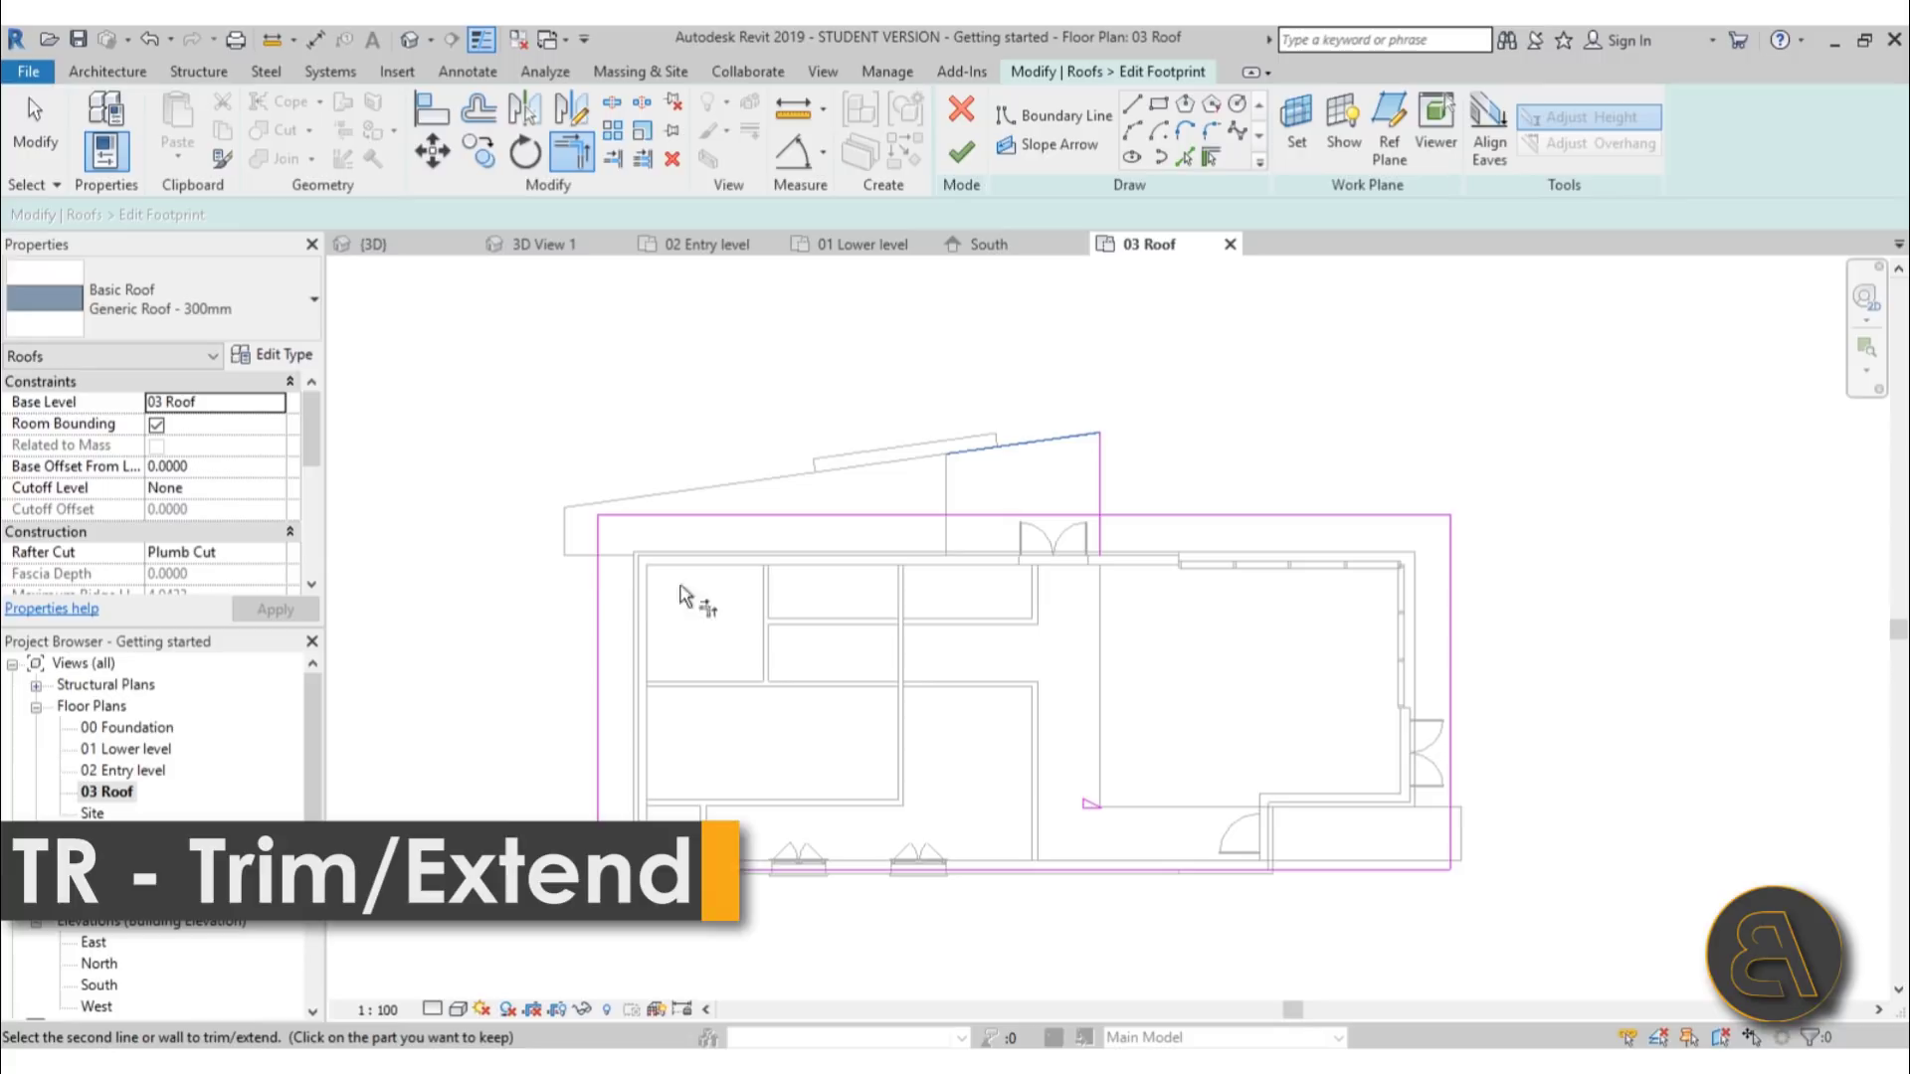
pyautogui.click(600, 602)
pyautogui.click(1102, 495)
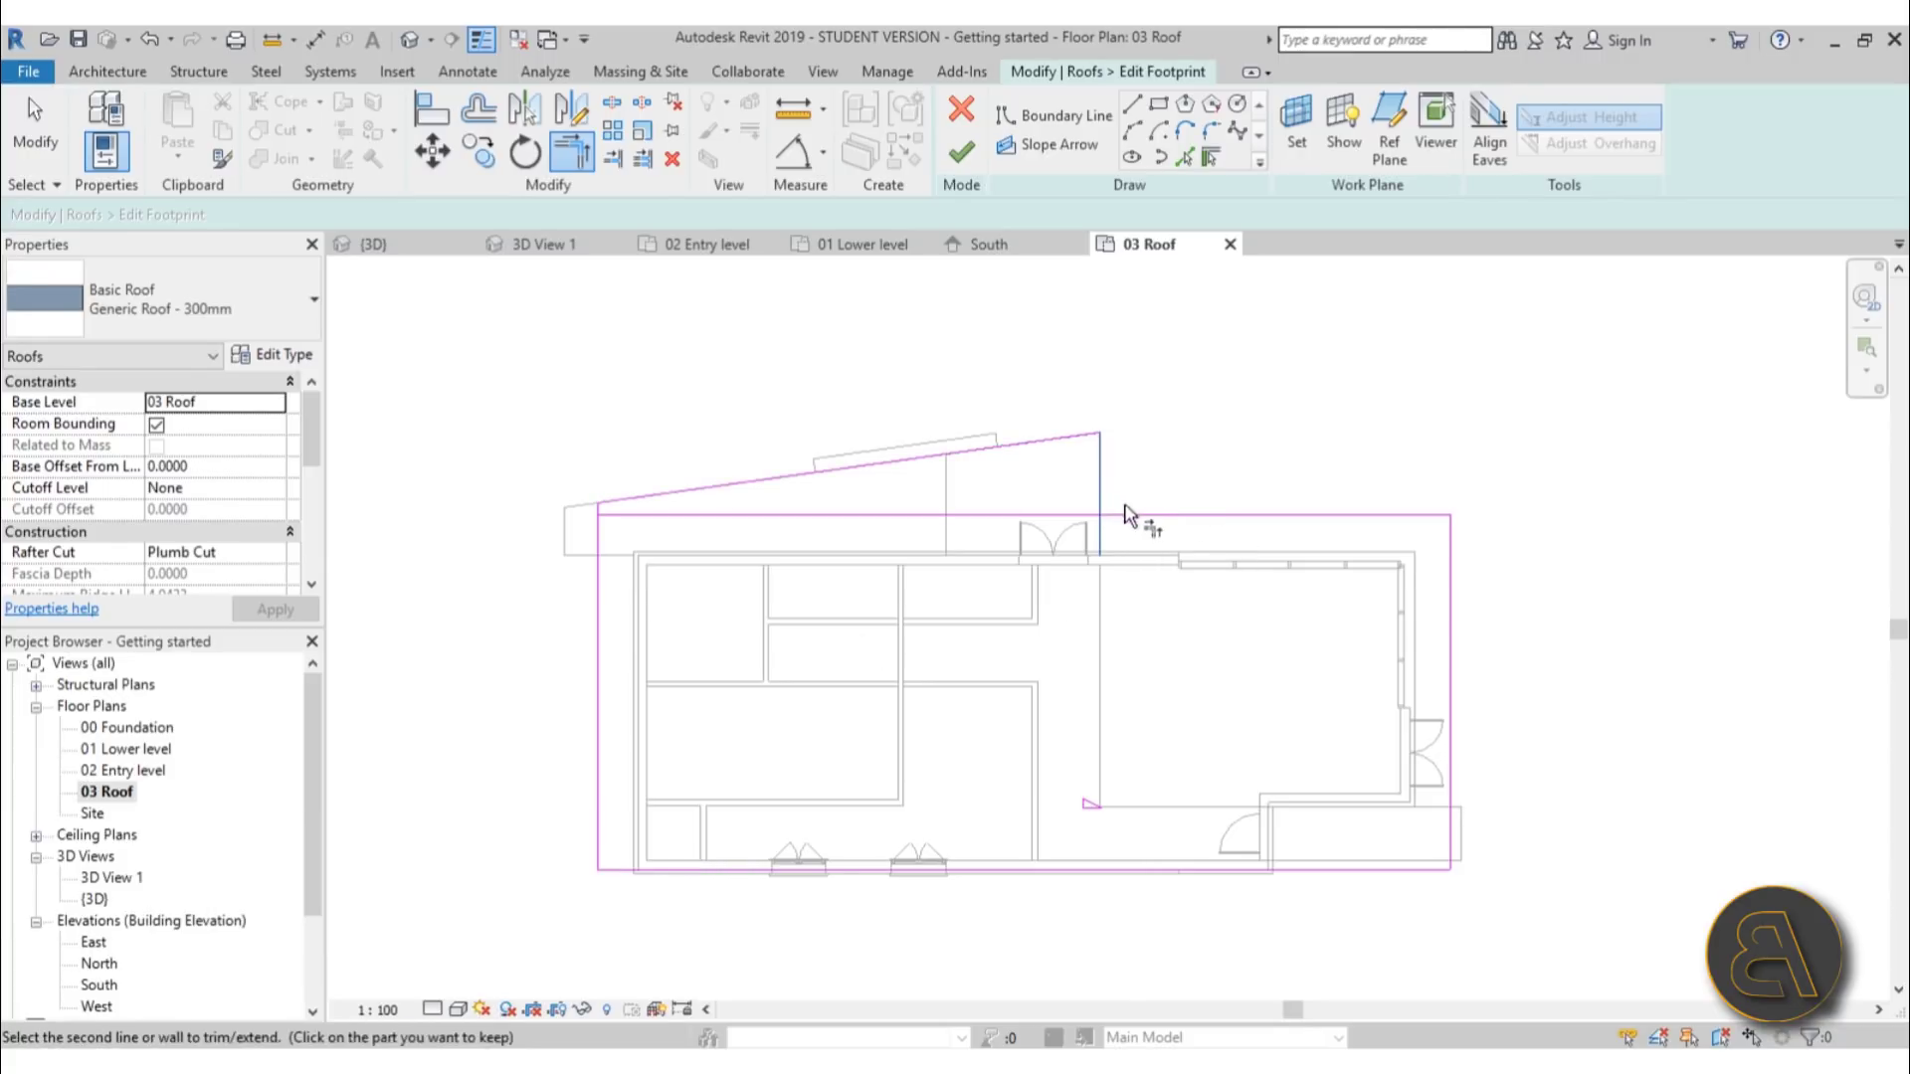
pyautogui.click(1256, 516)
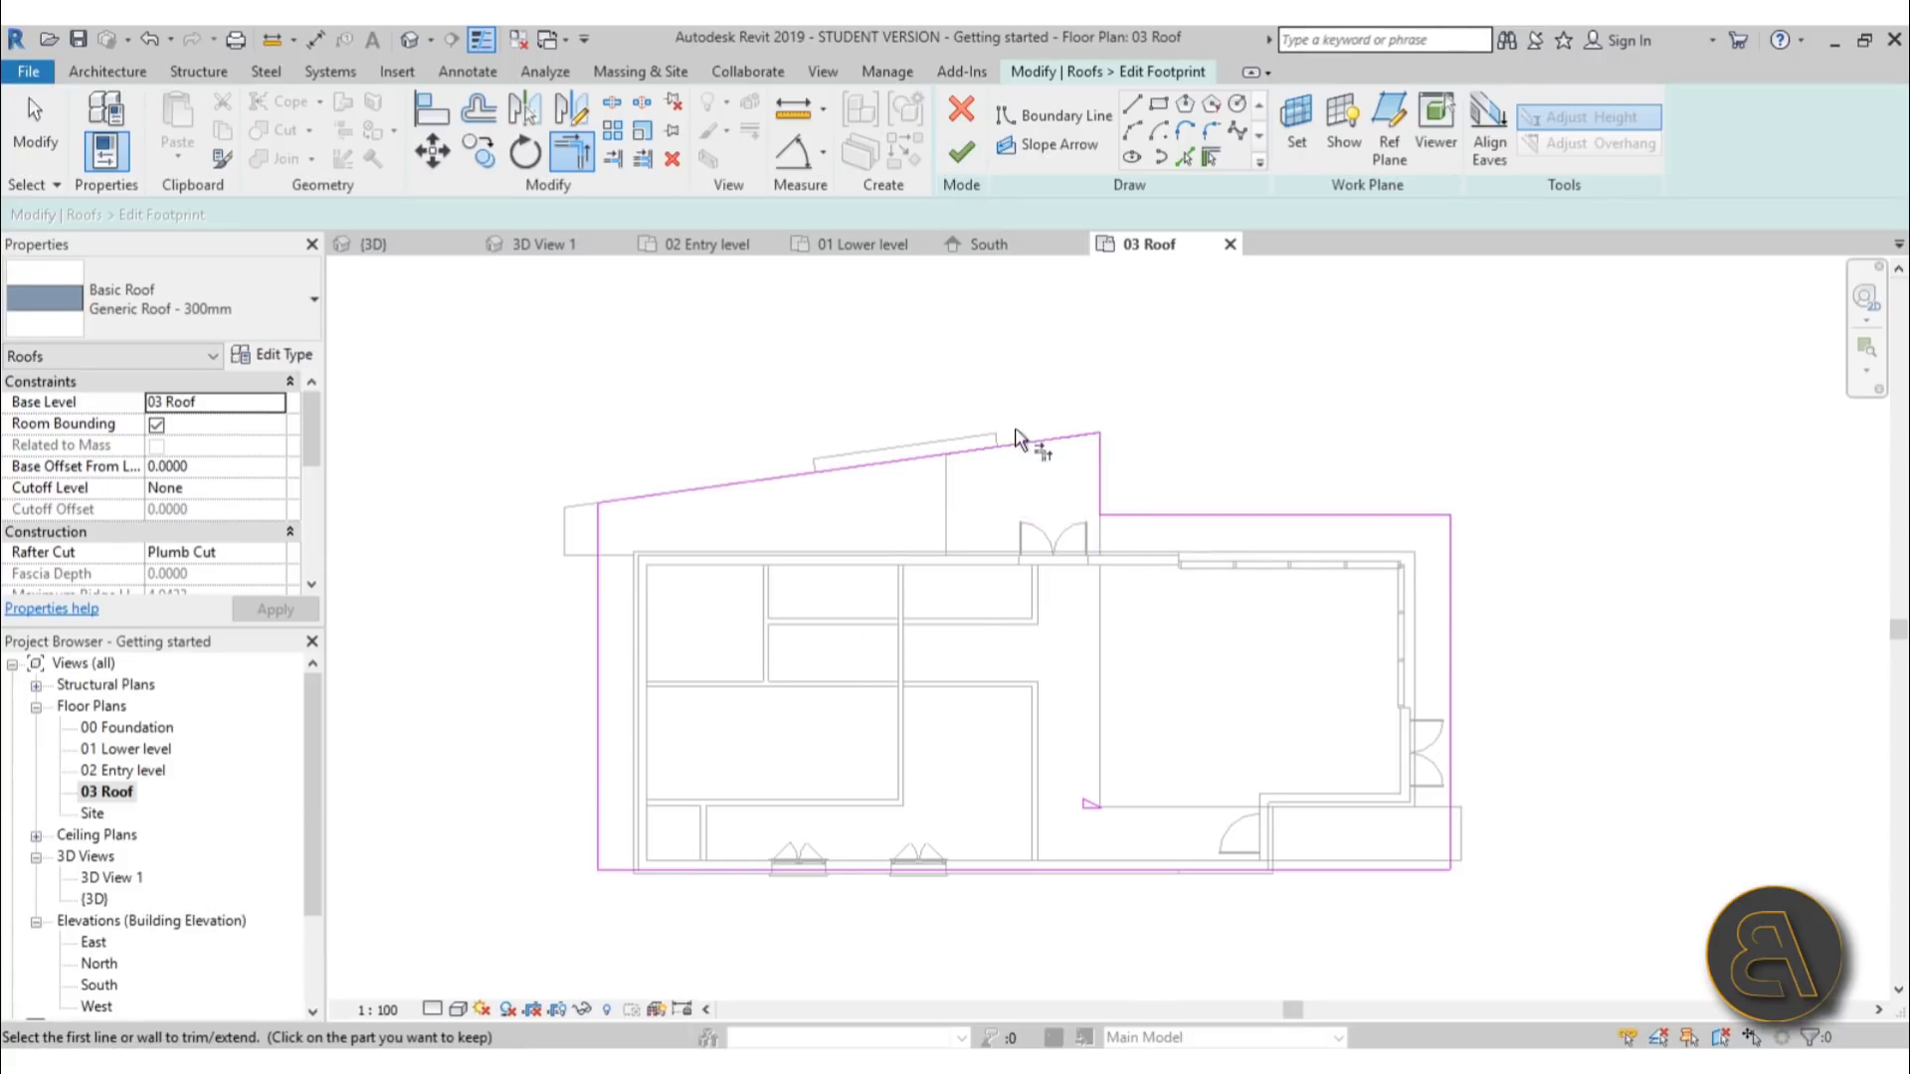
# Move the roof's short side edge slightly outward beyond the terrace slab and finish the footprint
pyautogui.click(35, 129)
pyautogui.moveTo(1099, 477); pyautogui.dragTo(1131, 488)
pyautogui.click(960, 151)
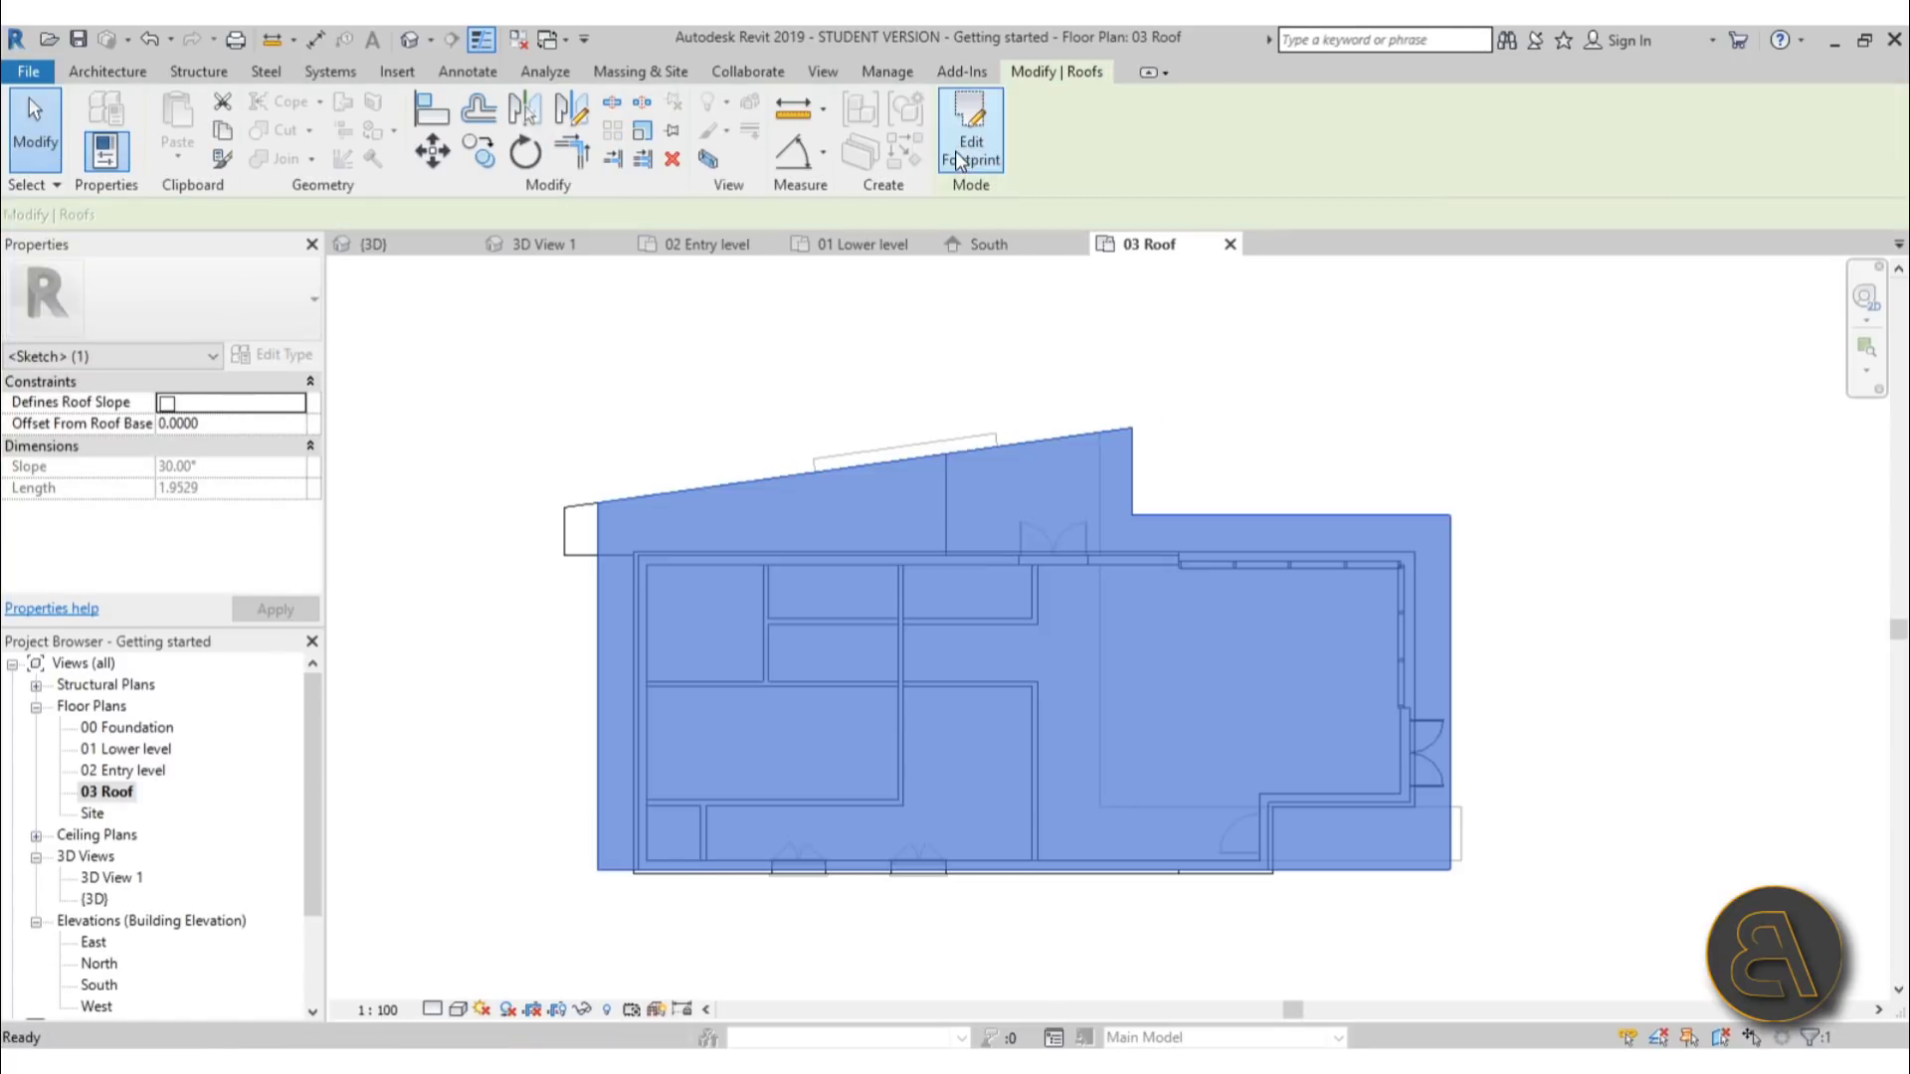
# Edit the roof footprint again, move the slanted edge outward to the concrete wall's outer face, and finish it
pyautogui.scroll(3, 904, 419)
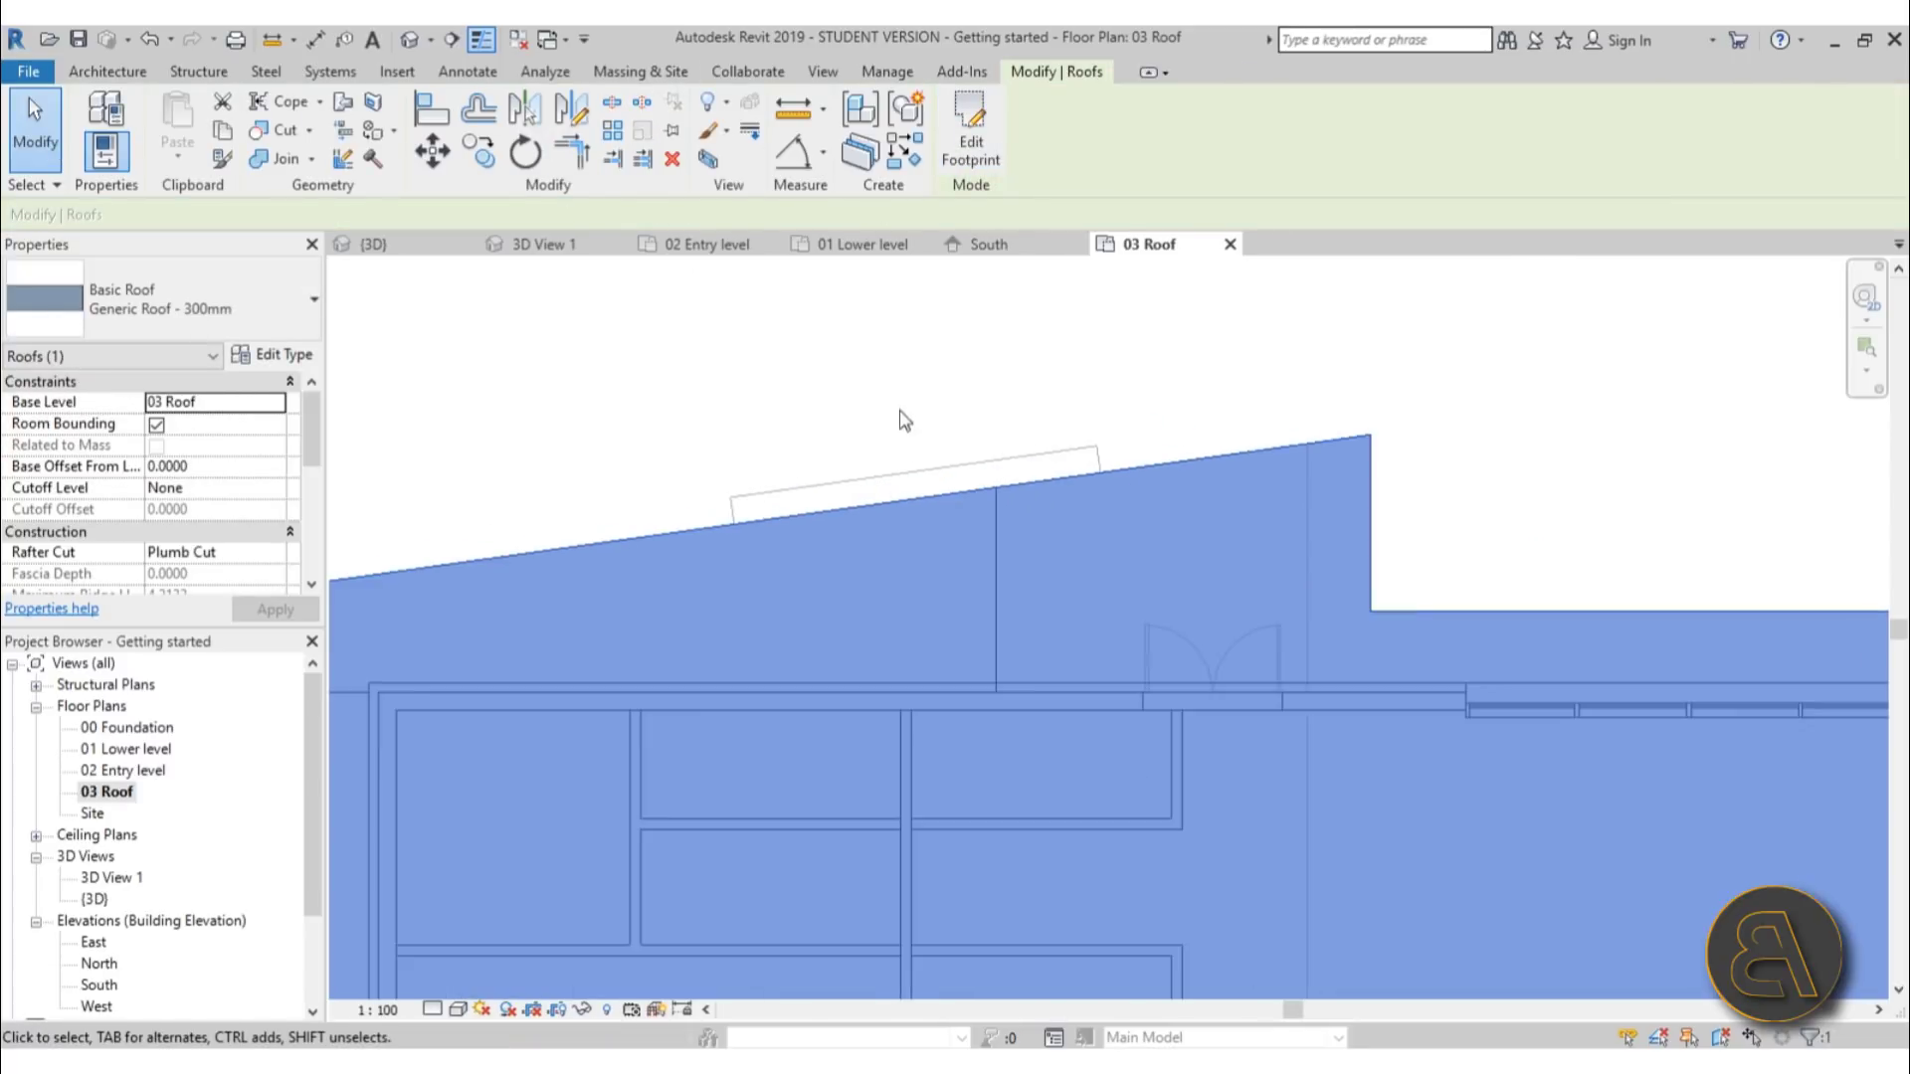
pyautogui.click(973, 159)
pyautogui.moveTo(959, 497); pyautogui.dragTo(953, 467)
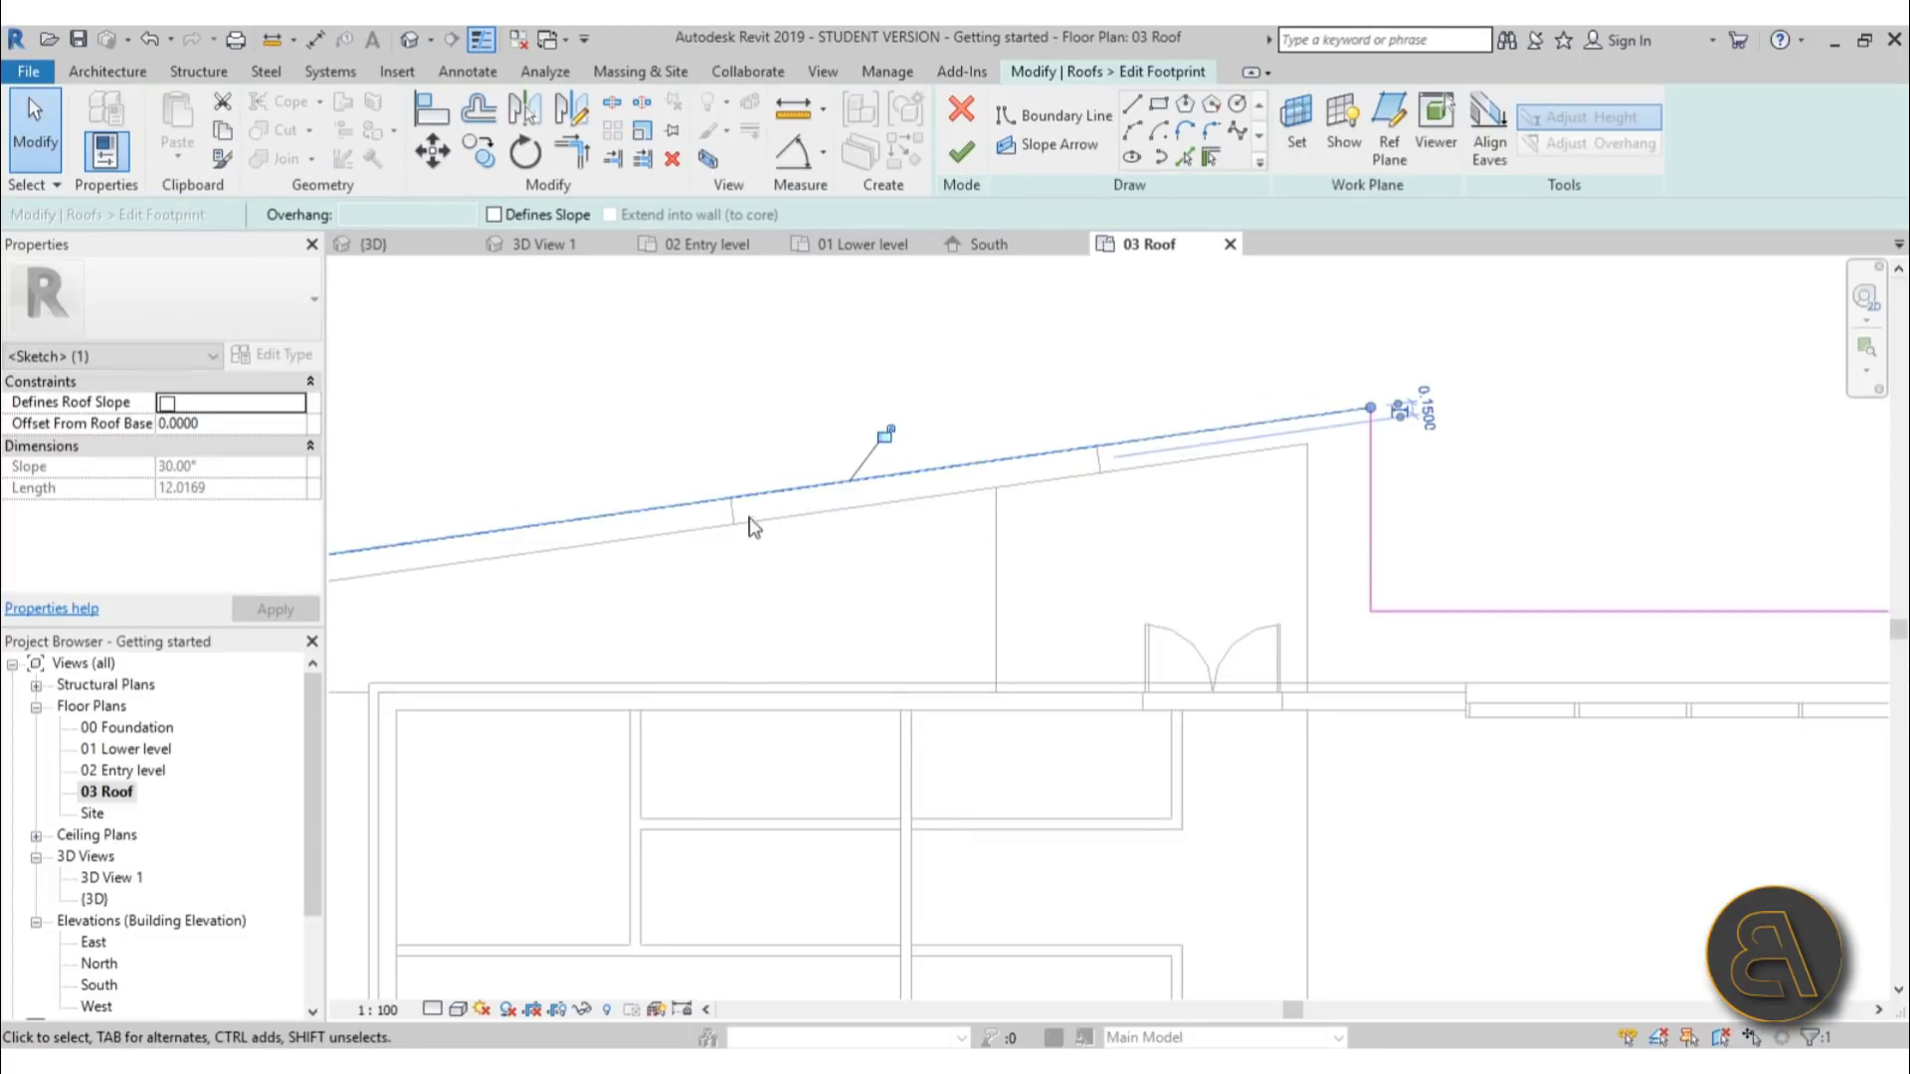
pyautogui.click(961, 150)
# Attach the top of the freestanding concrete wall to the extended roof in the 3D view
pyautogui.click(409, 40)
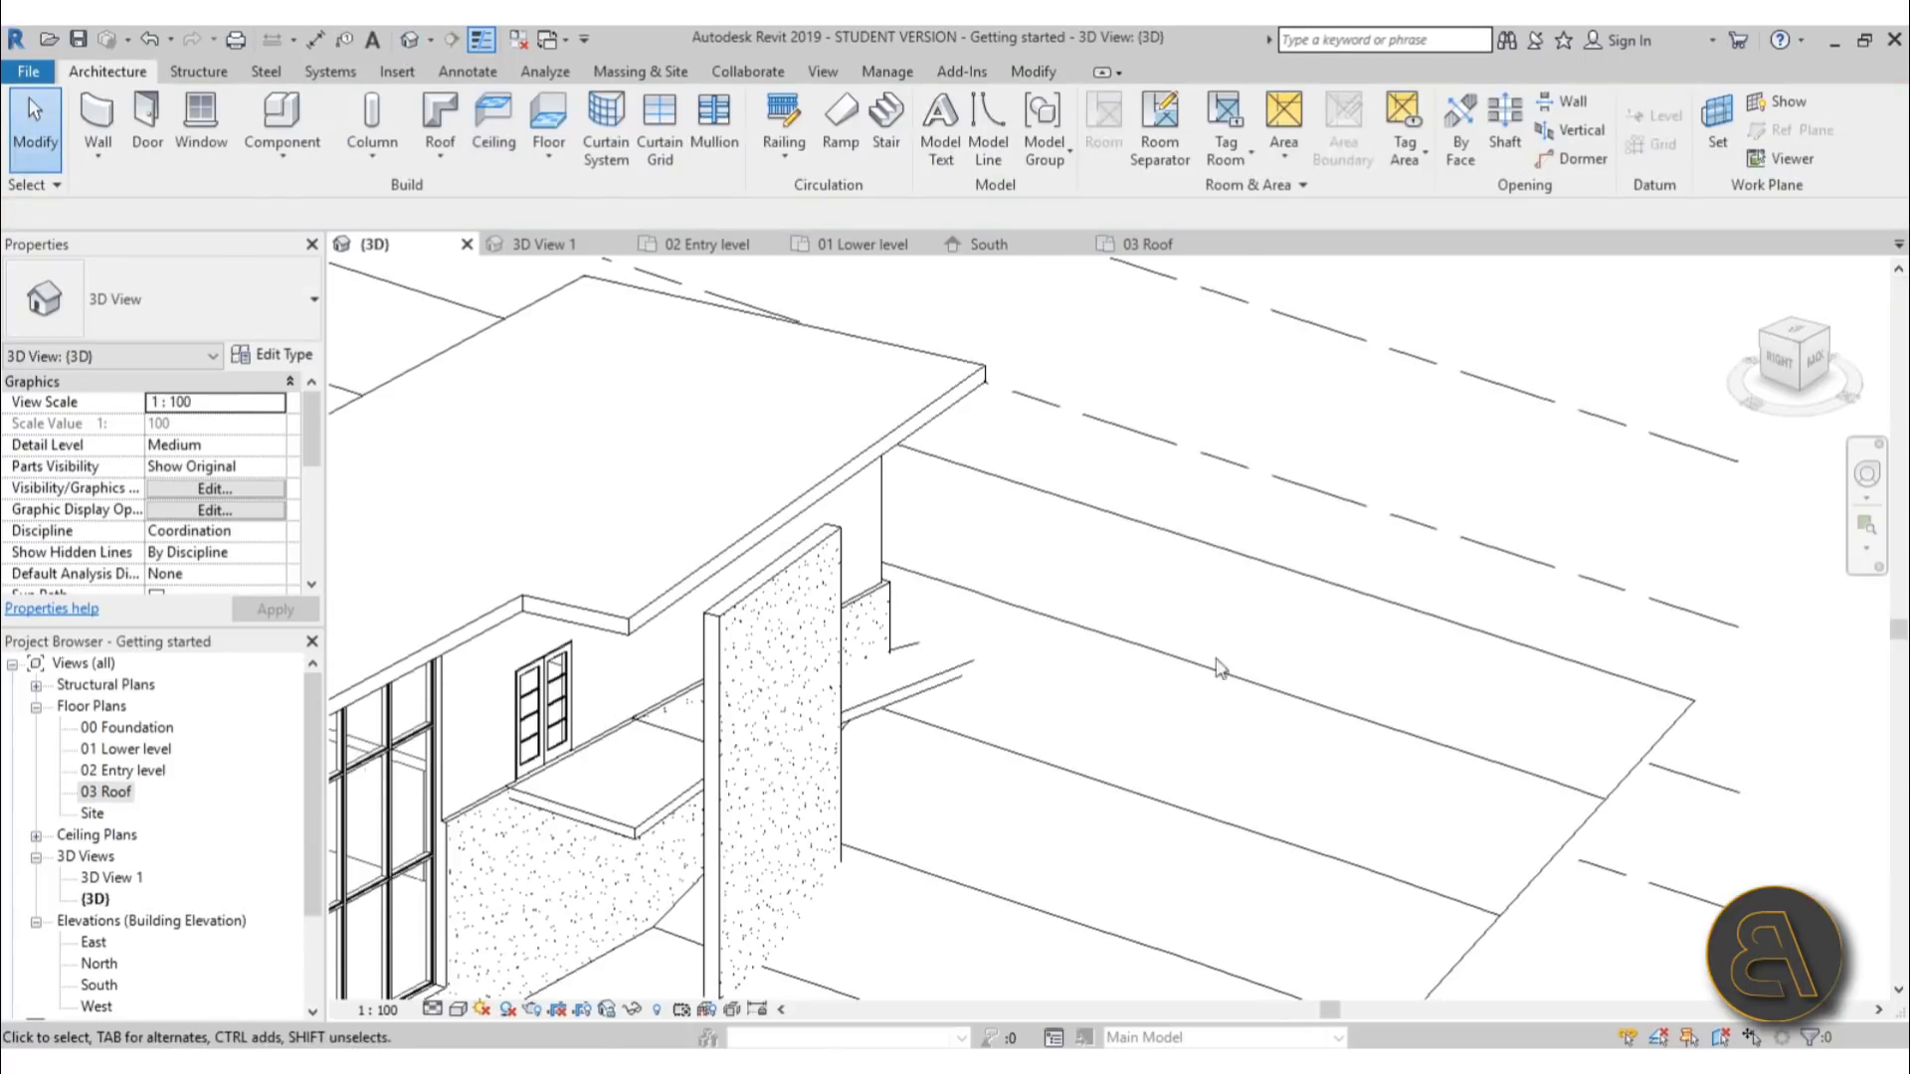
pyautogui.keyDown('shift'); pyautogui.moveTo(1220, 669); pyautogui.dragTo(962, 591, button='middle'); pyautogui.keyUp('shift')
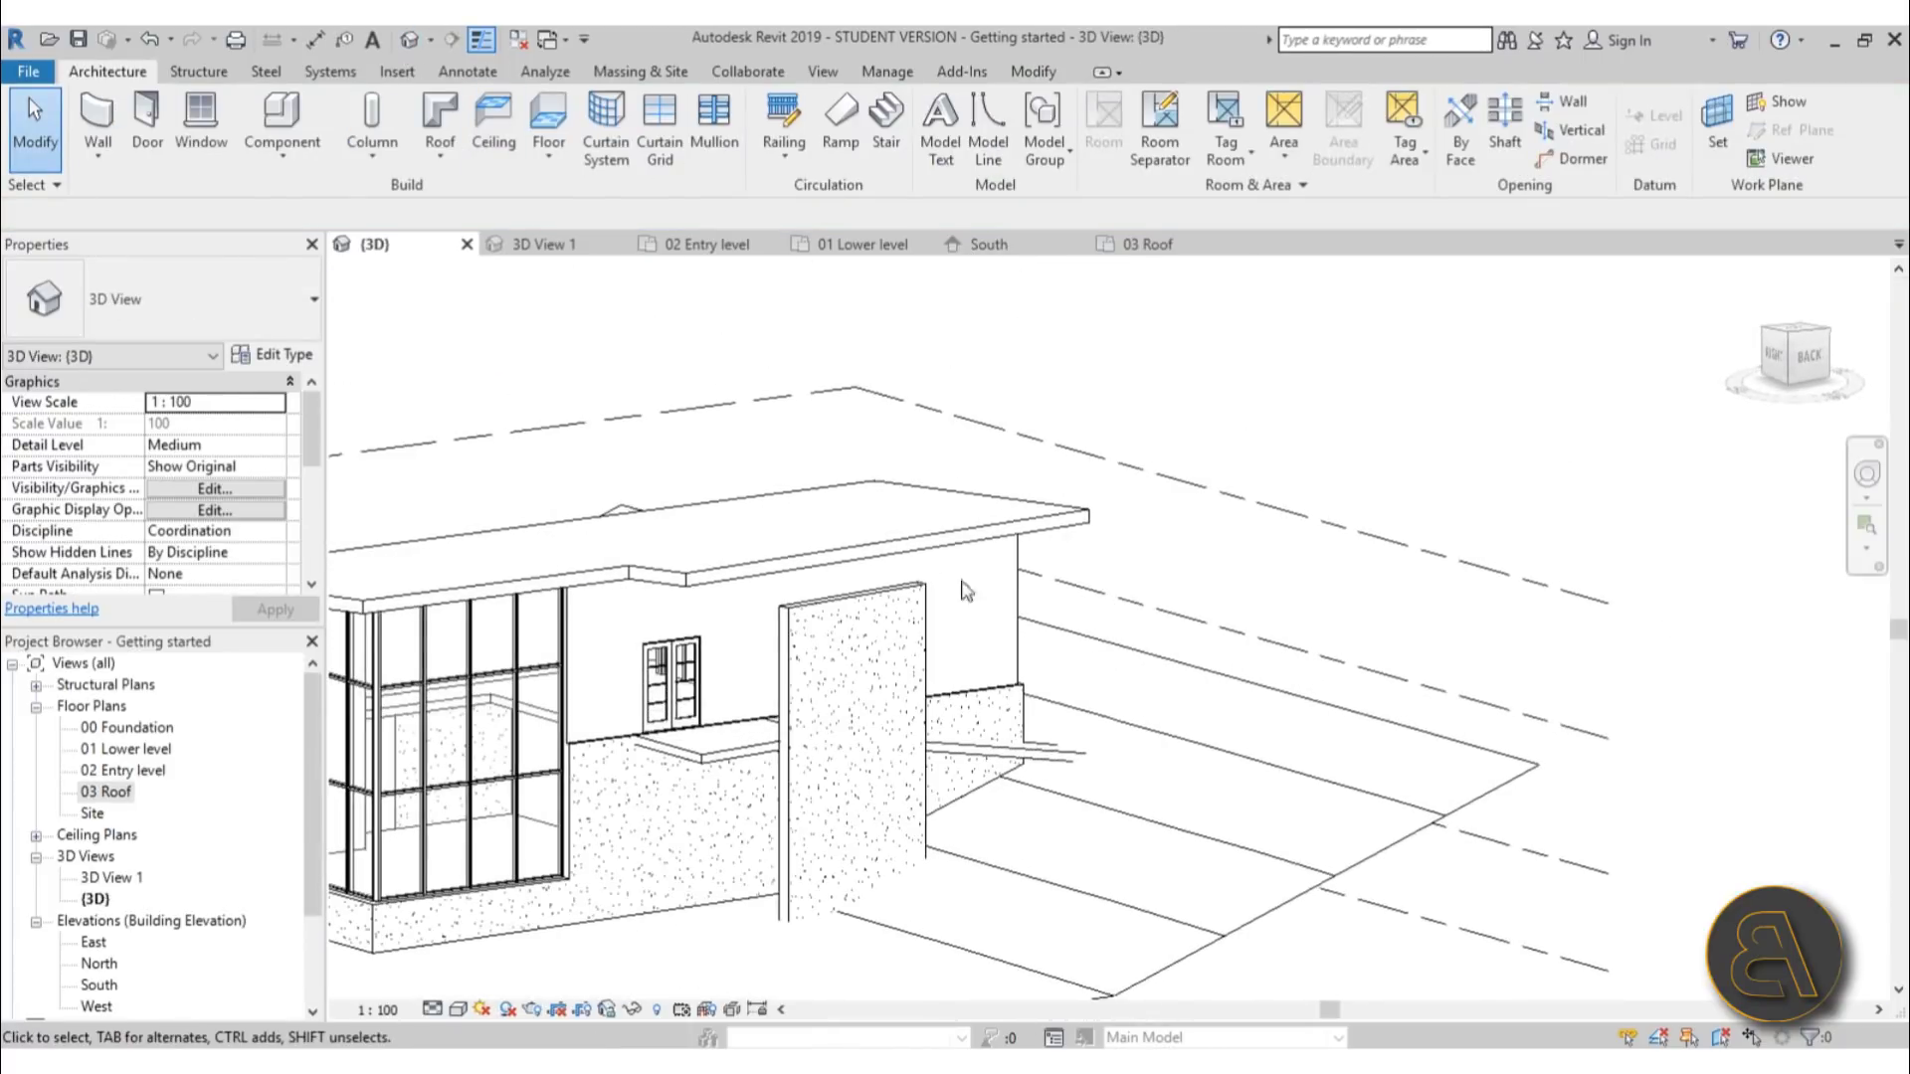
pyautogui.scroll(2, 811, 625)
pyautogui.click(805, 609)
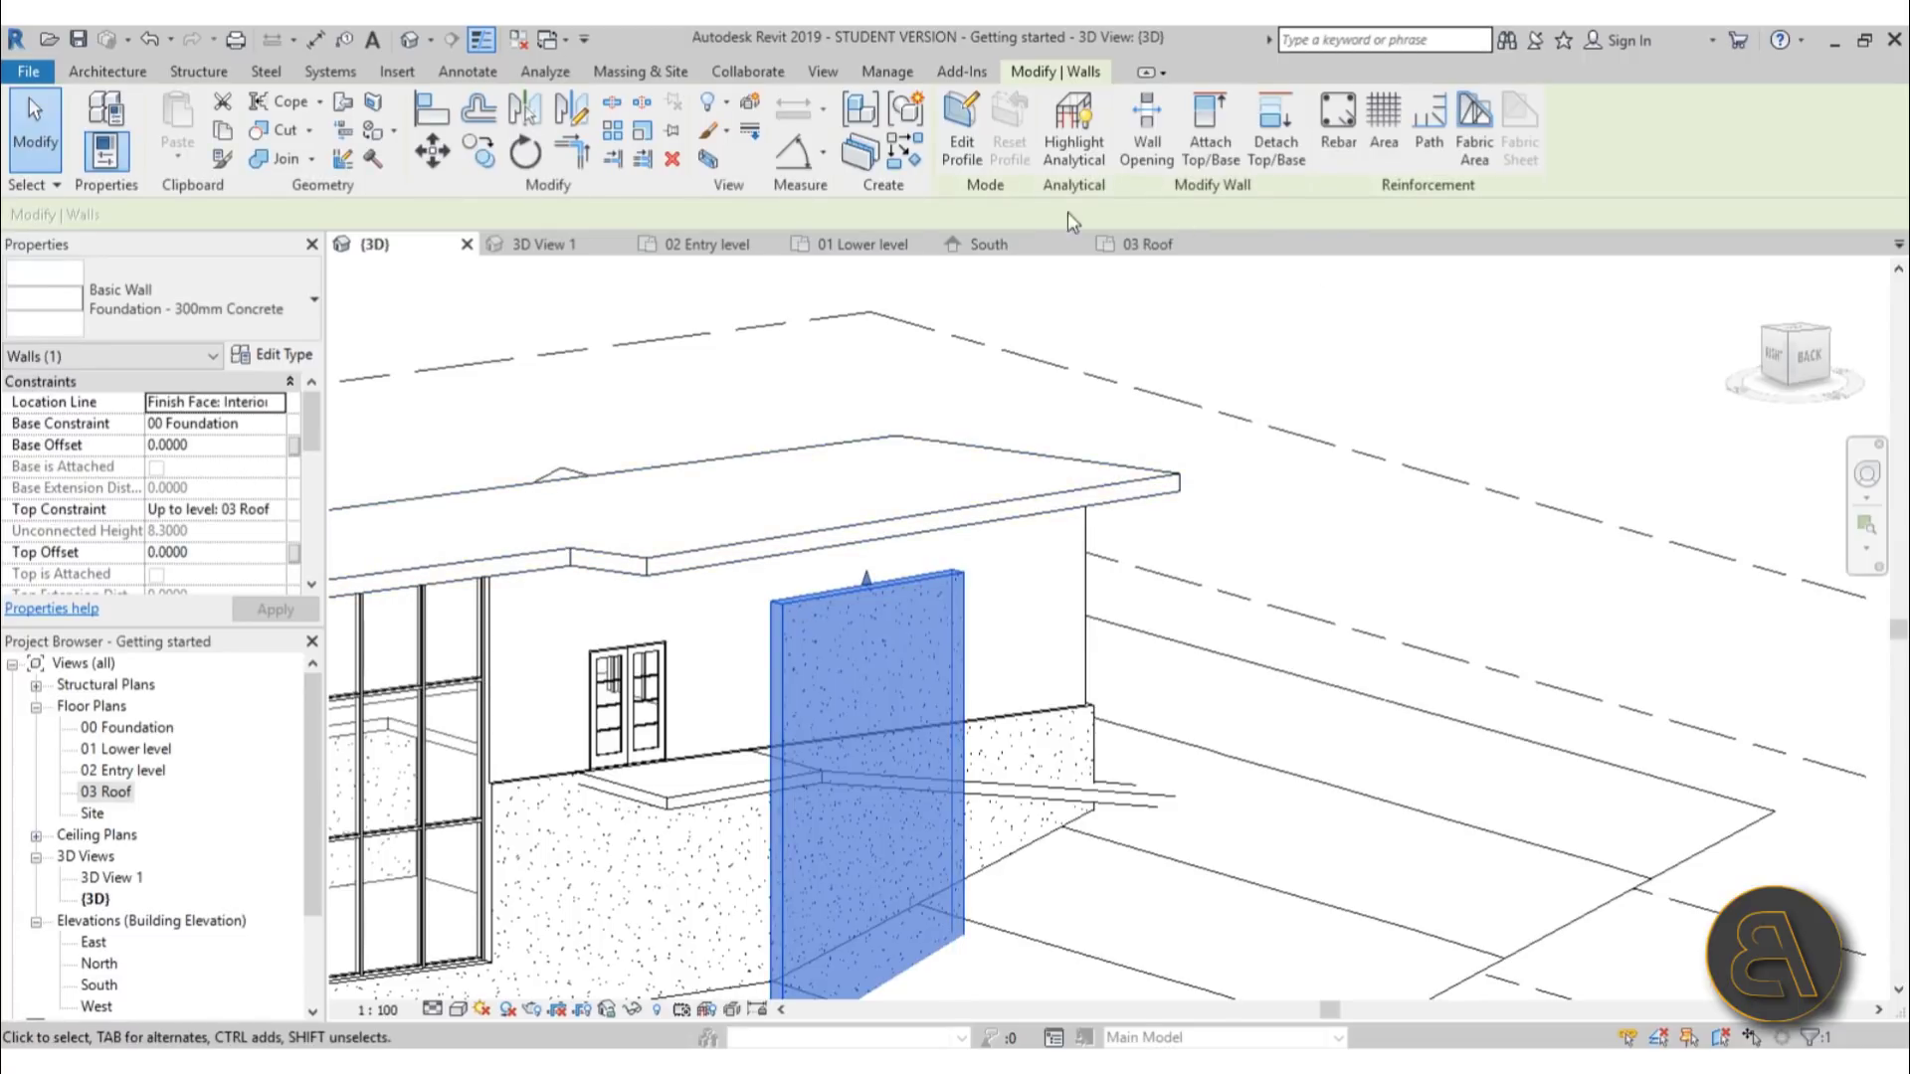
pyautogui.click(1216, 171)
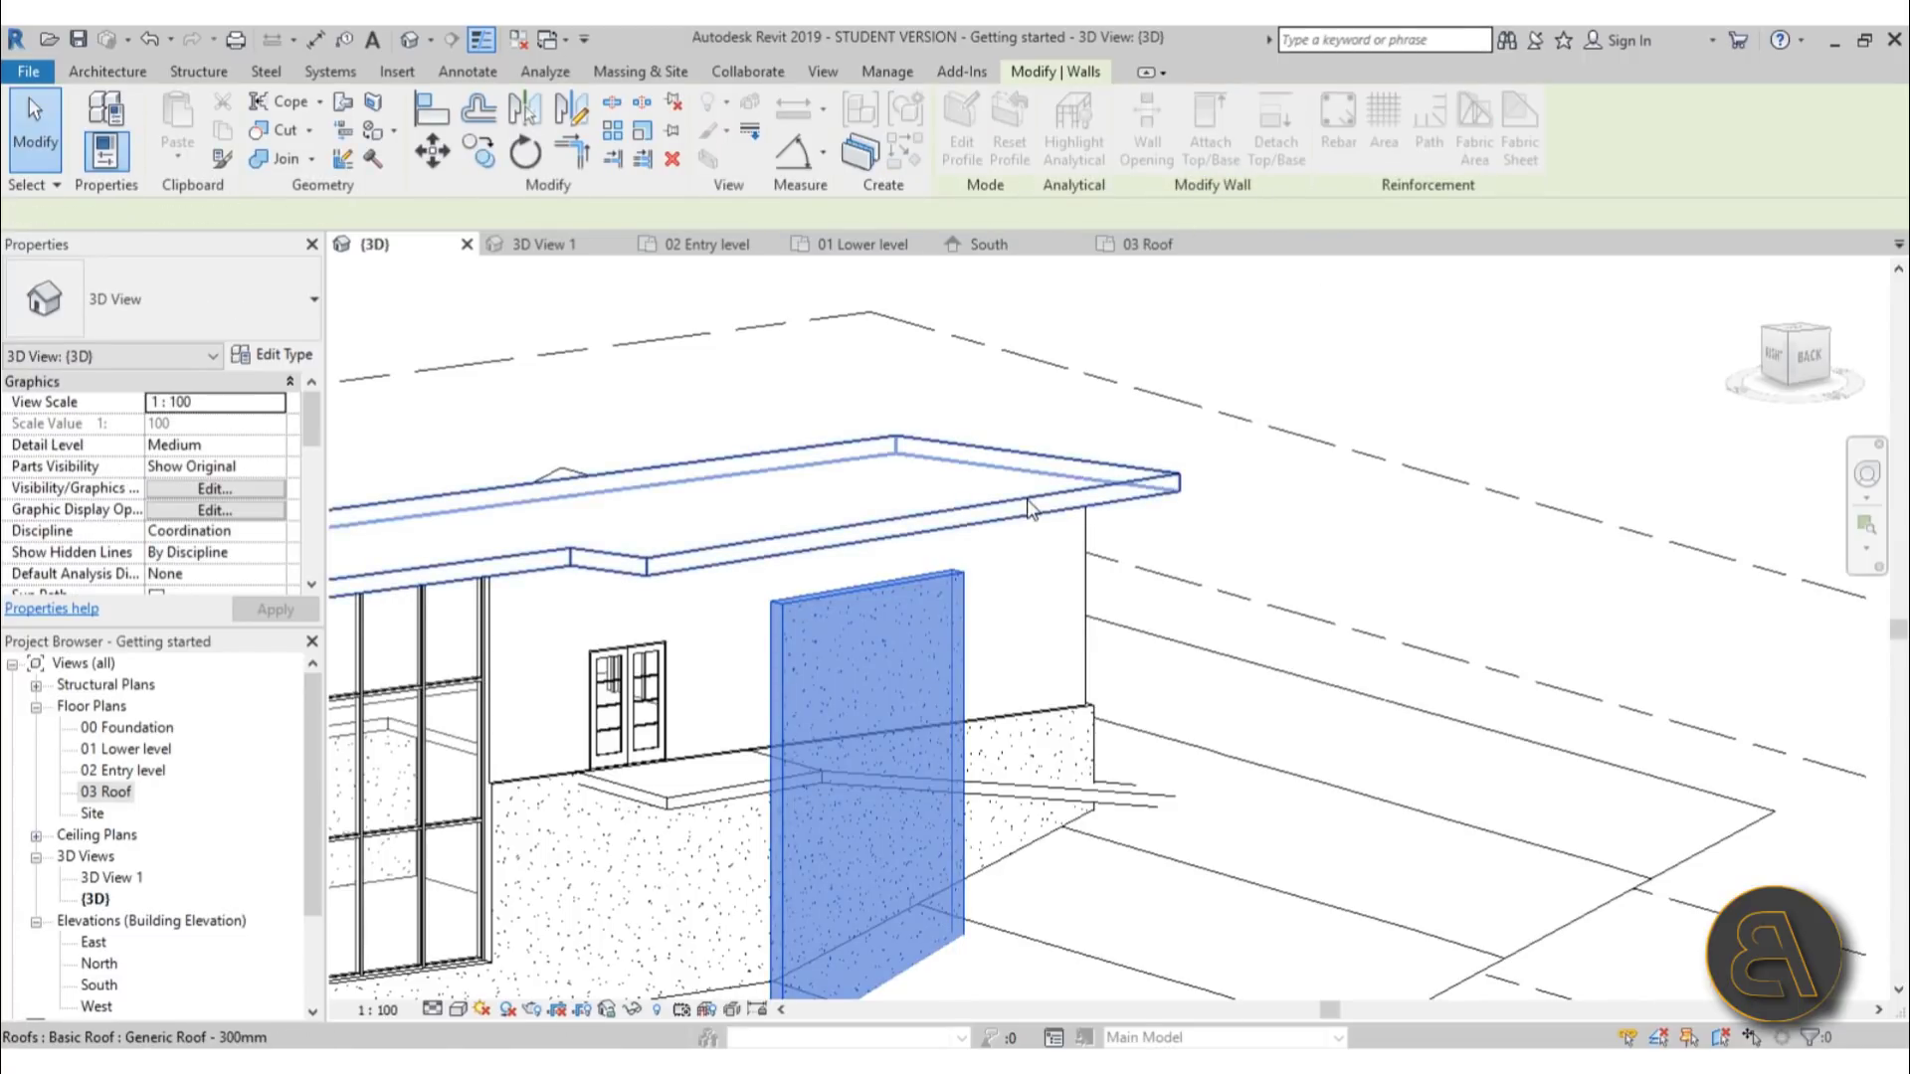
pyautogui.click(1071, 519)
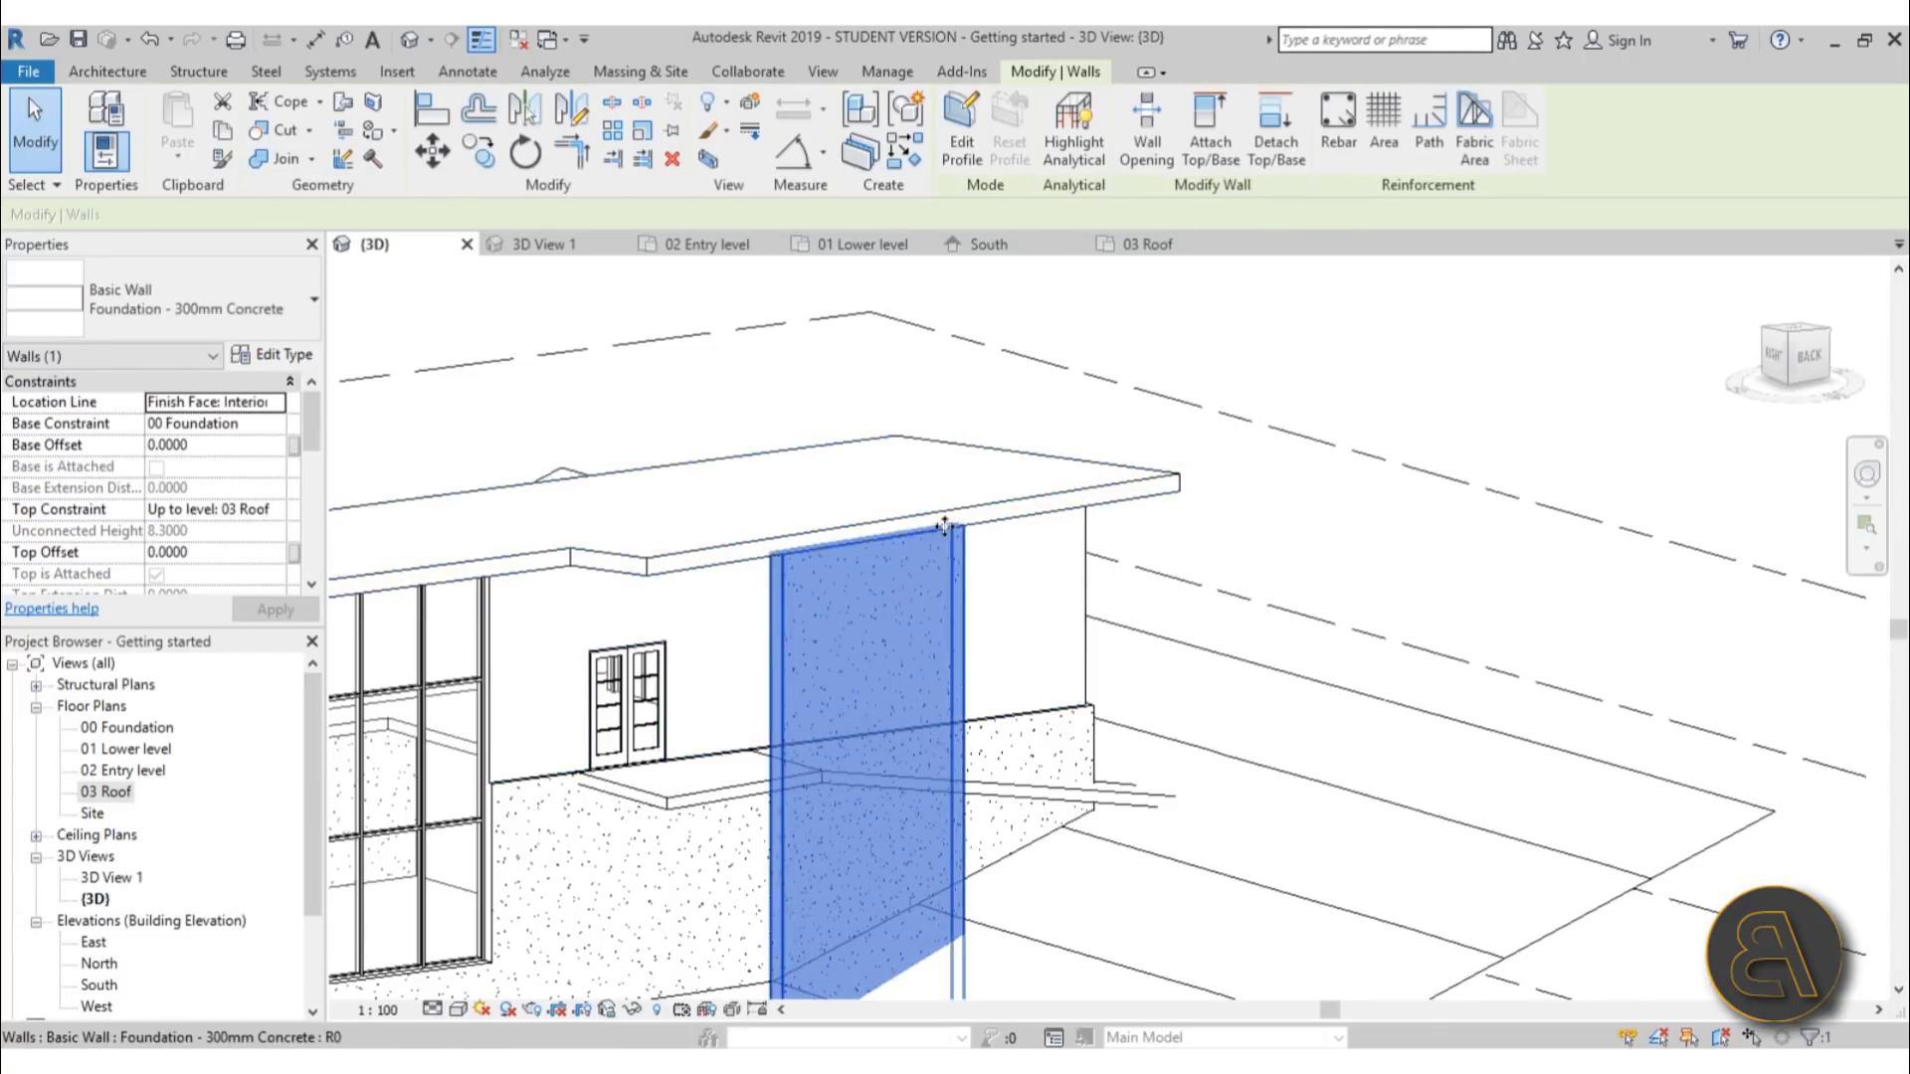
pyautogui.click(883, 350)
# Inspect the terrace and the opposite entry slab in 3D, and open the 02 Entry level floor plan
pyautogui.keyDown('shift'); pyautogui.moveTo(882, 353); pyautogui.dragTo(1057, 737, button='middle'); pyautogui.keyUp('shift')
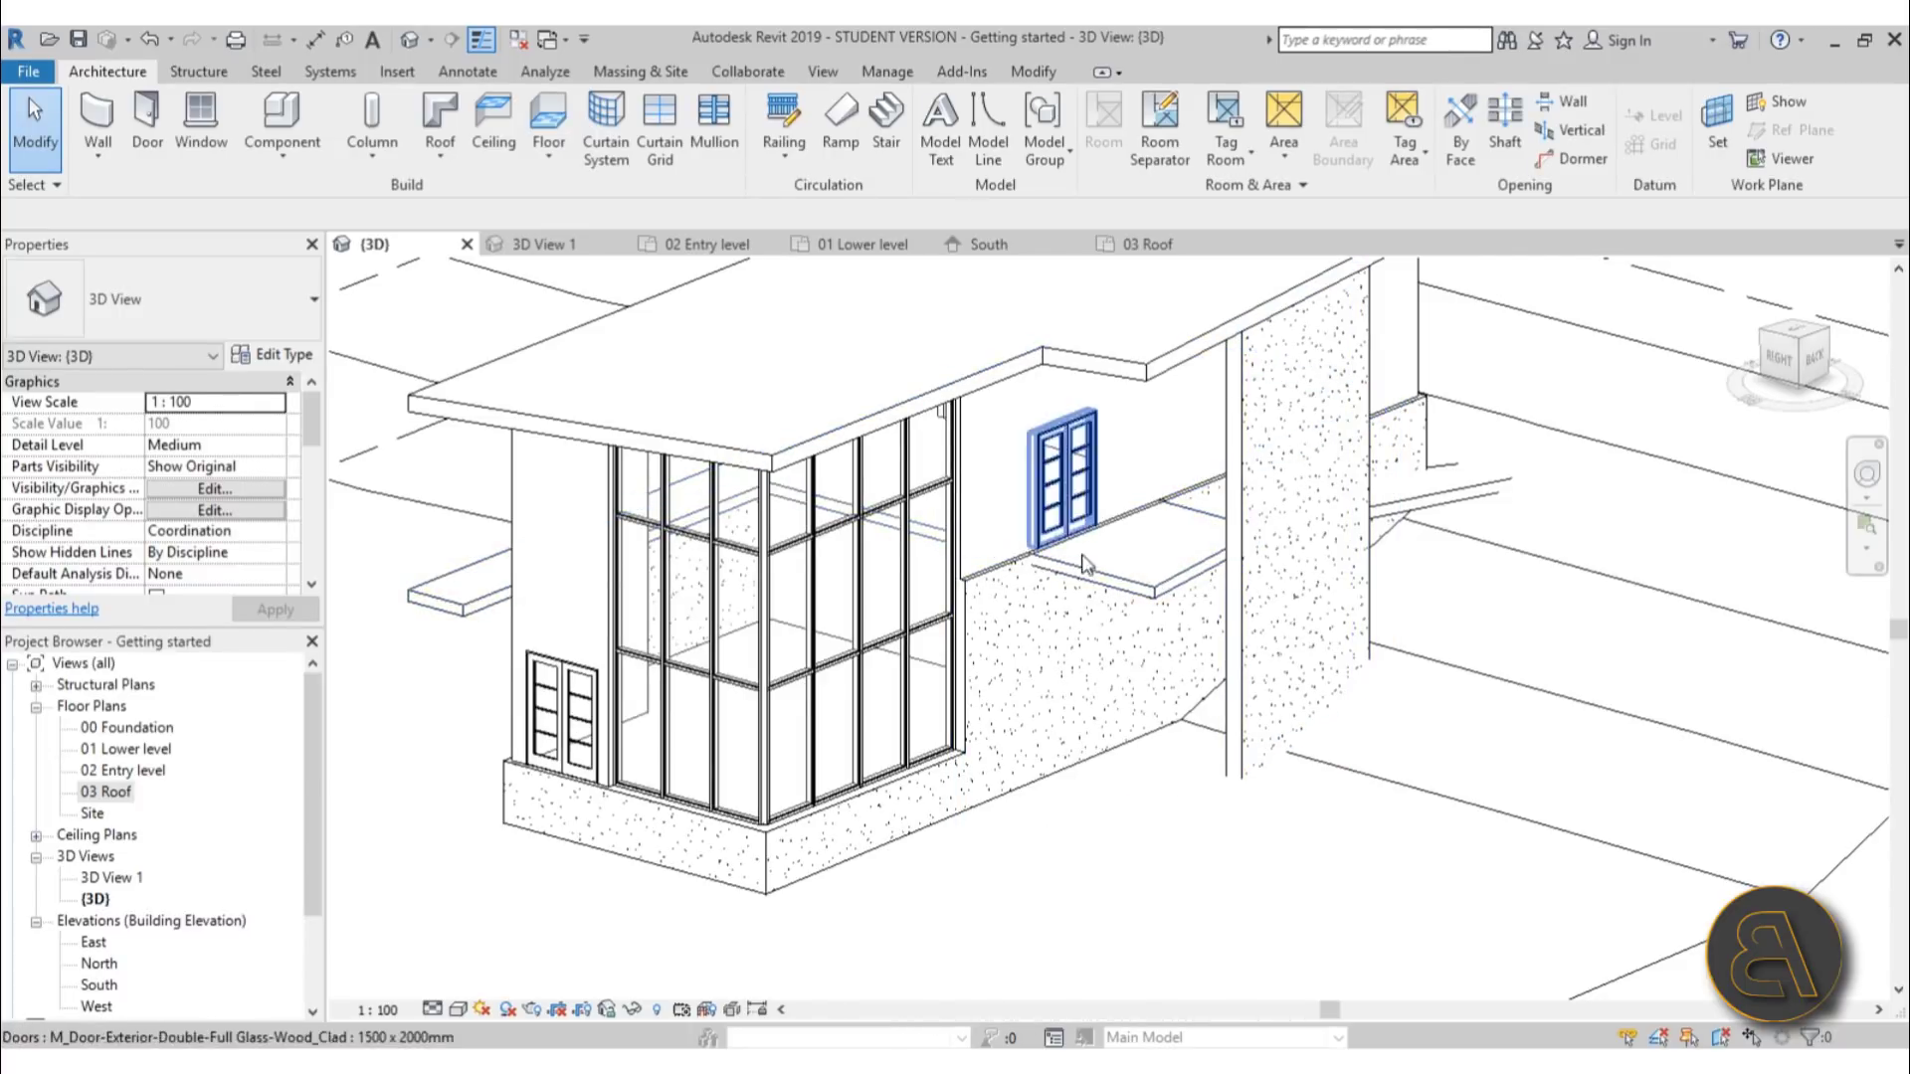
pyautogui.keyDown('shift'); pyautogui.moveTo(1185, 574); pyautogui.dragTo(995, 597, button='middle'); pyautogui.keyUp('shift')
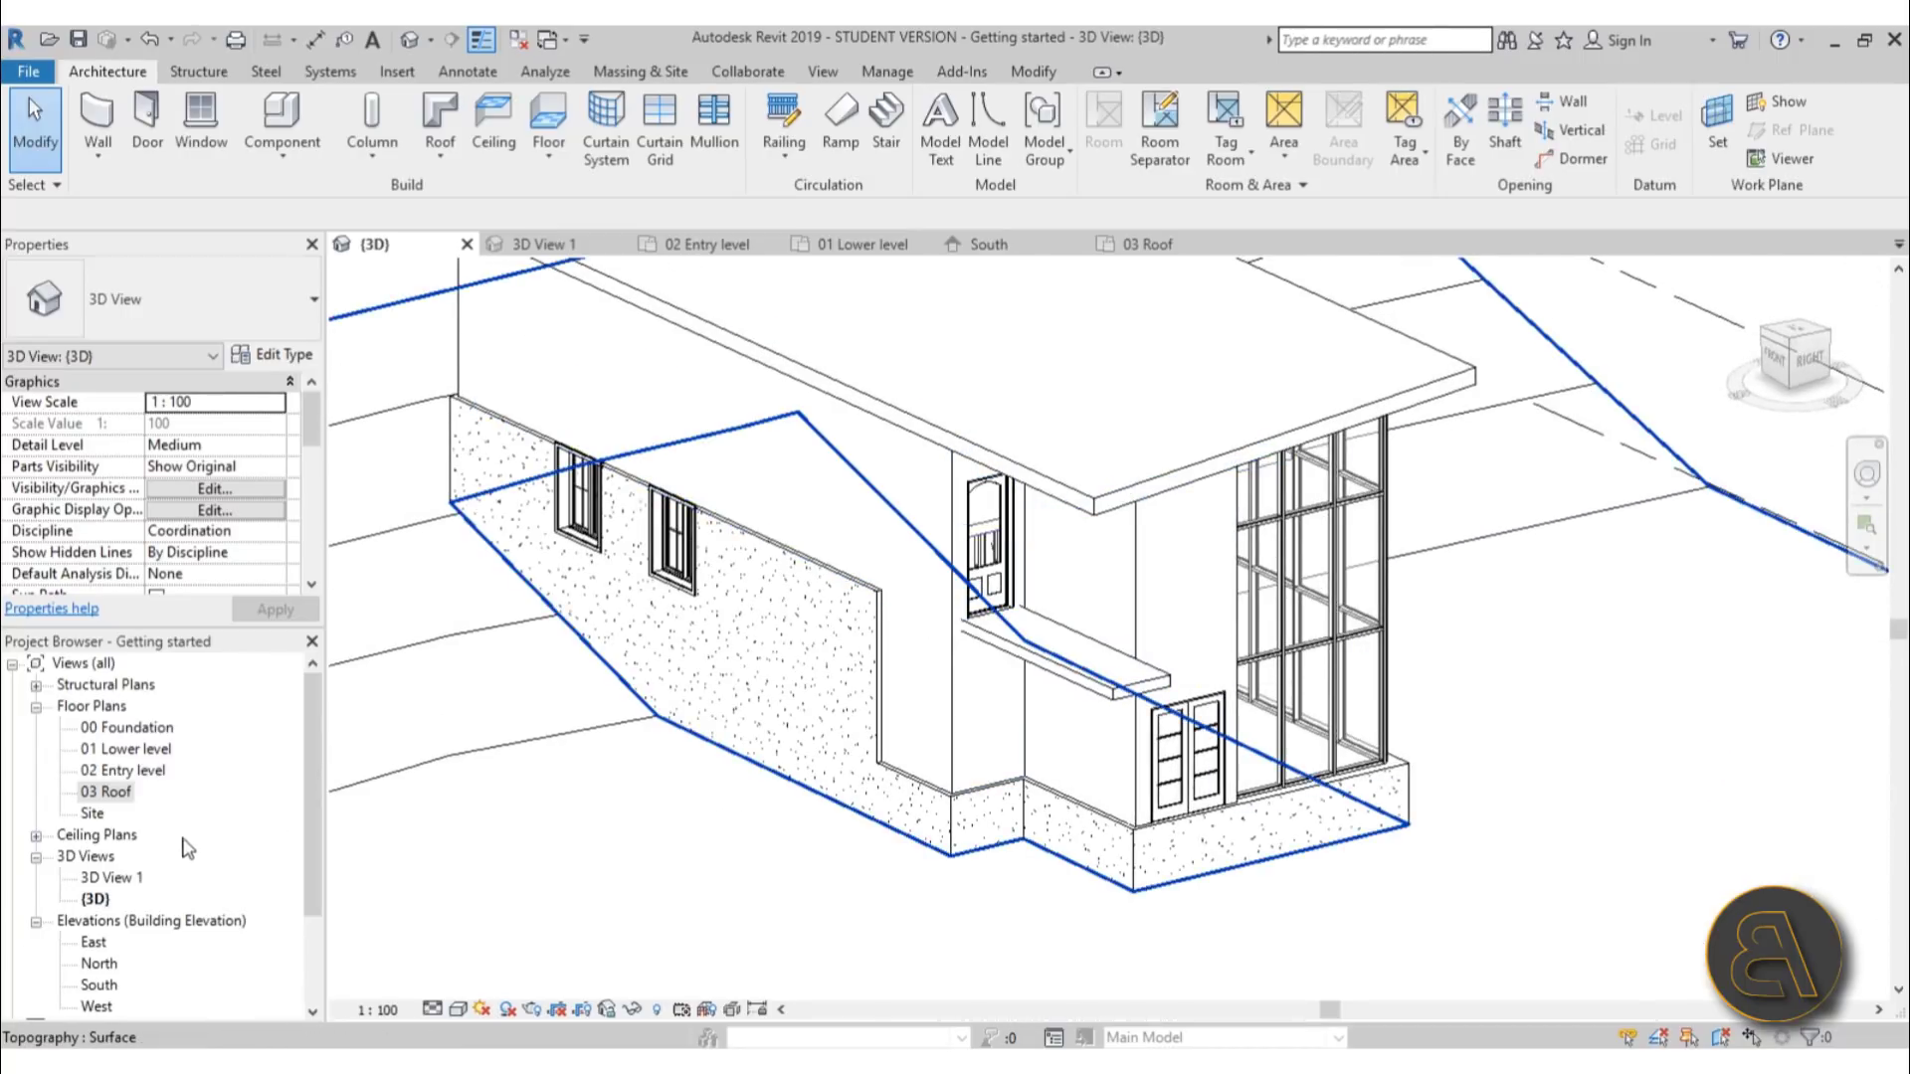
pyautogui.doubleClick(122, 772)
pyautogui.moveTo(670, 481); pyautogui.dragTo(688, 704, button='middle')
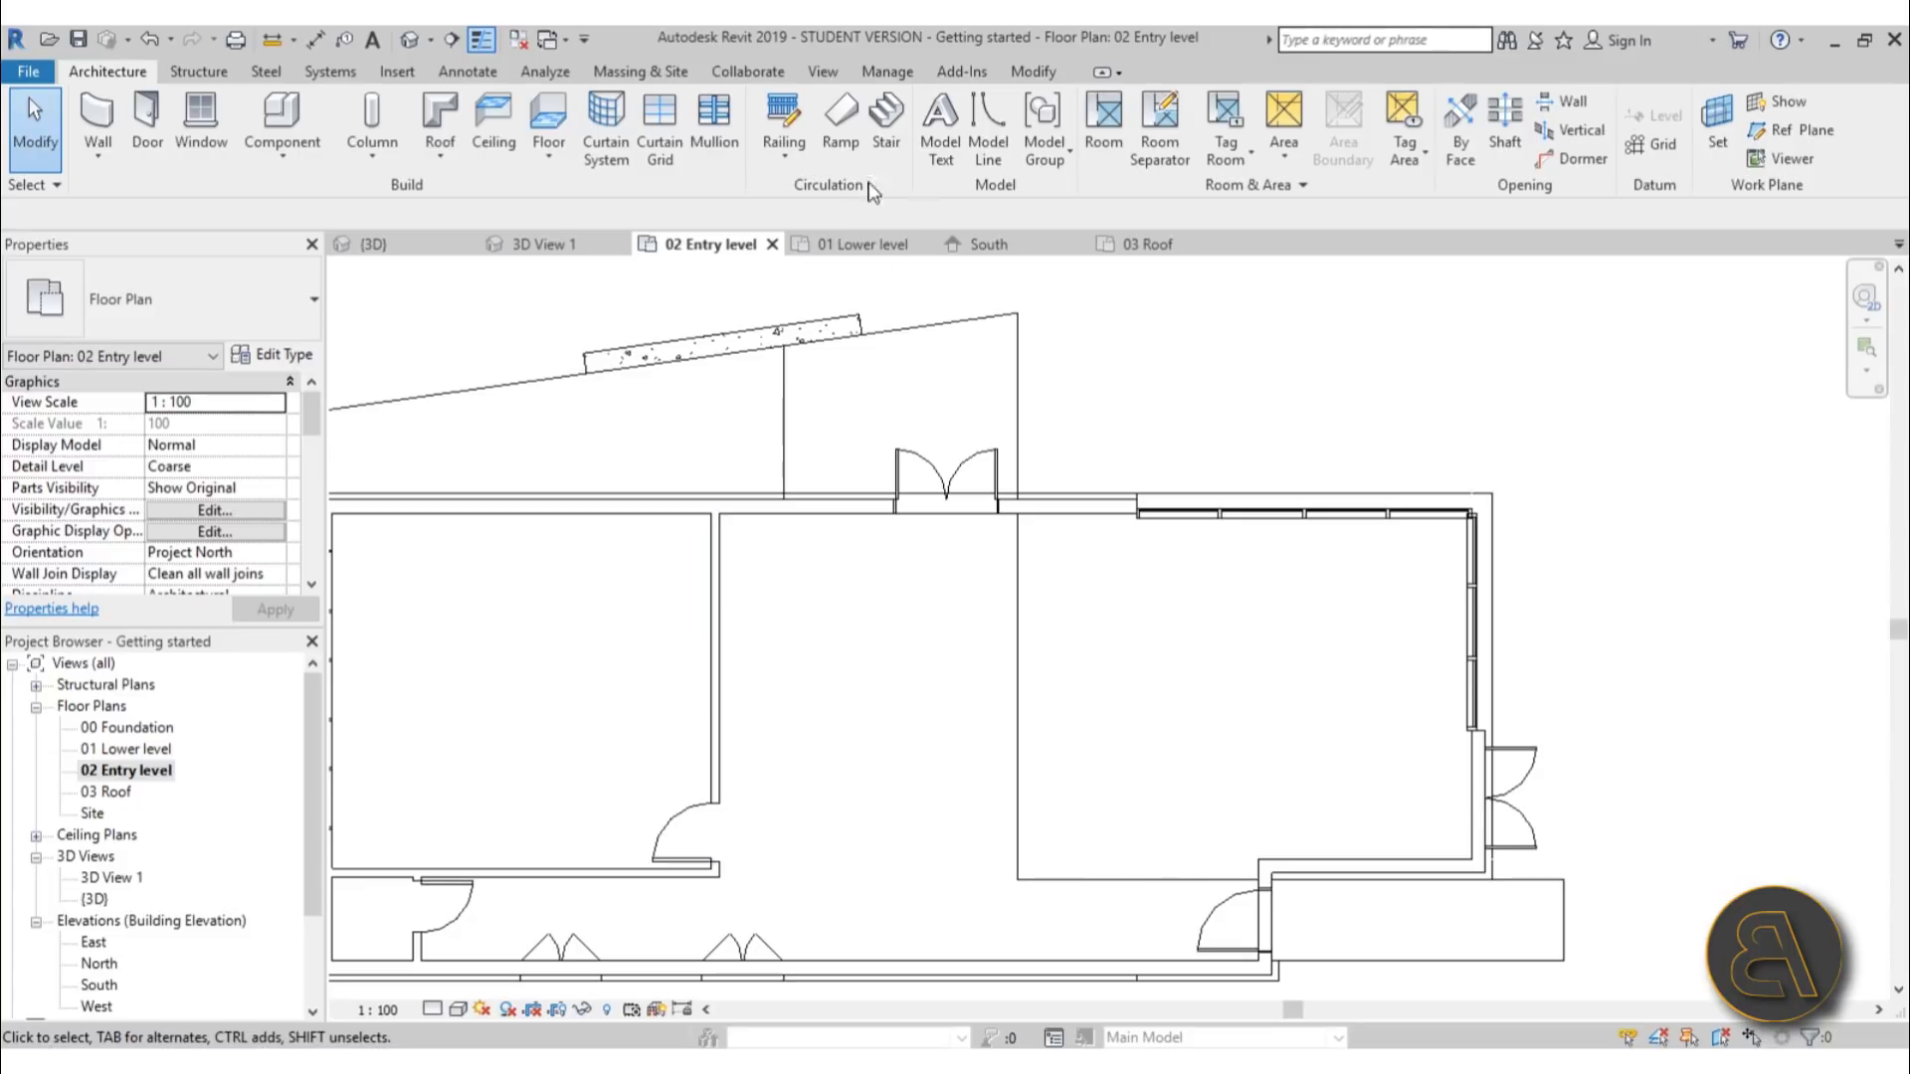
# Start a 900mm Pipe railing path and pick the terrace's slanted and outer side edges with a 0.05 inward offset
pyautogui.click(802, 165)
pyautogui.click(784, 112)
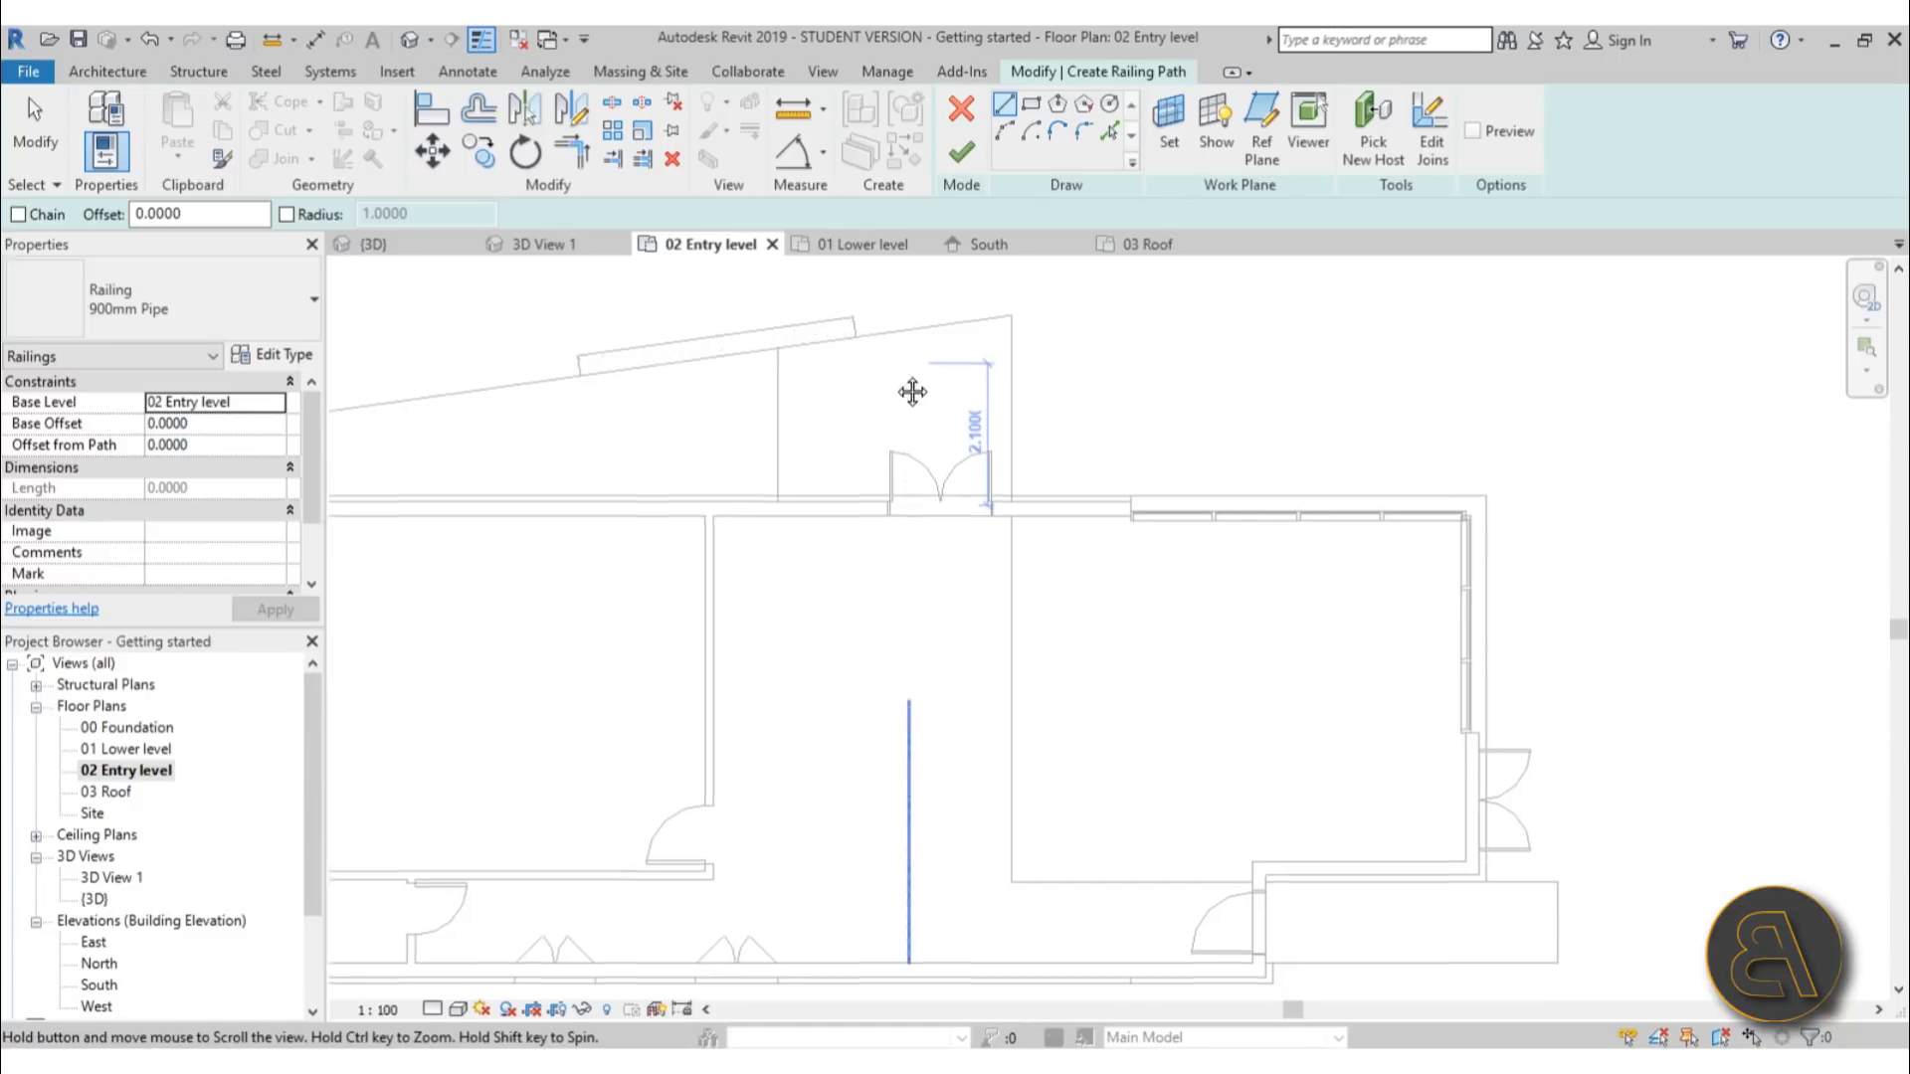
pyautogui.scroll(5, 855, 344)
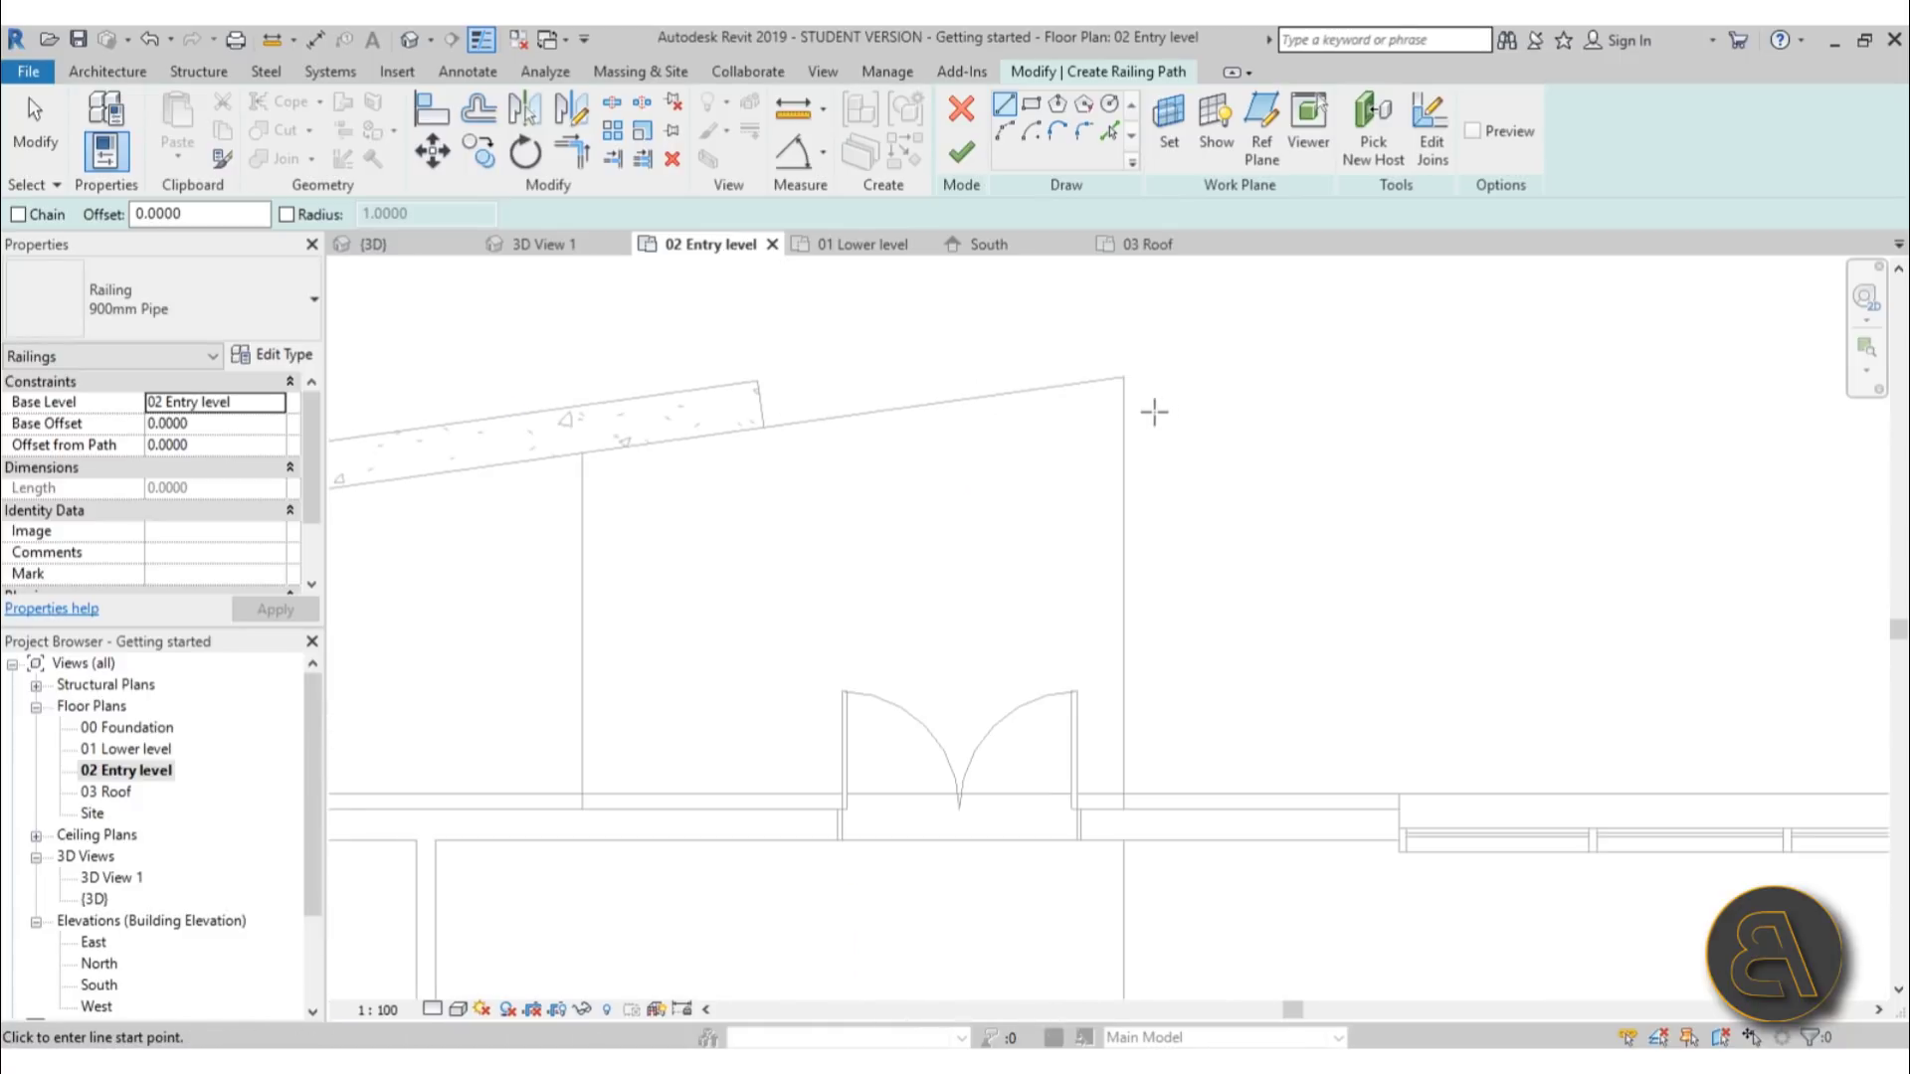
pyautogui.scroll(2, 864, 436)
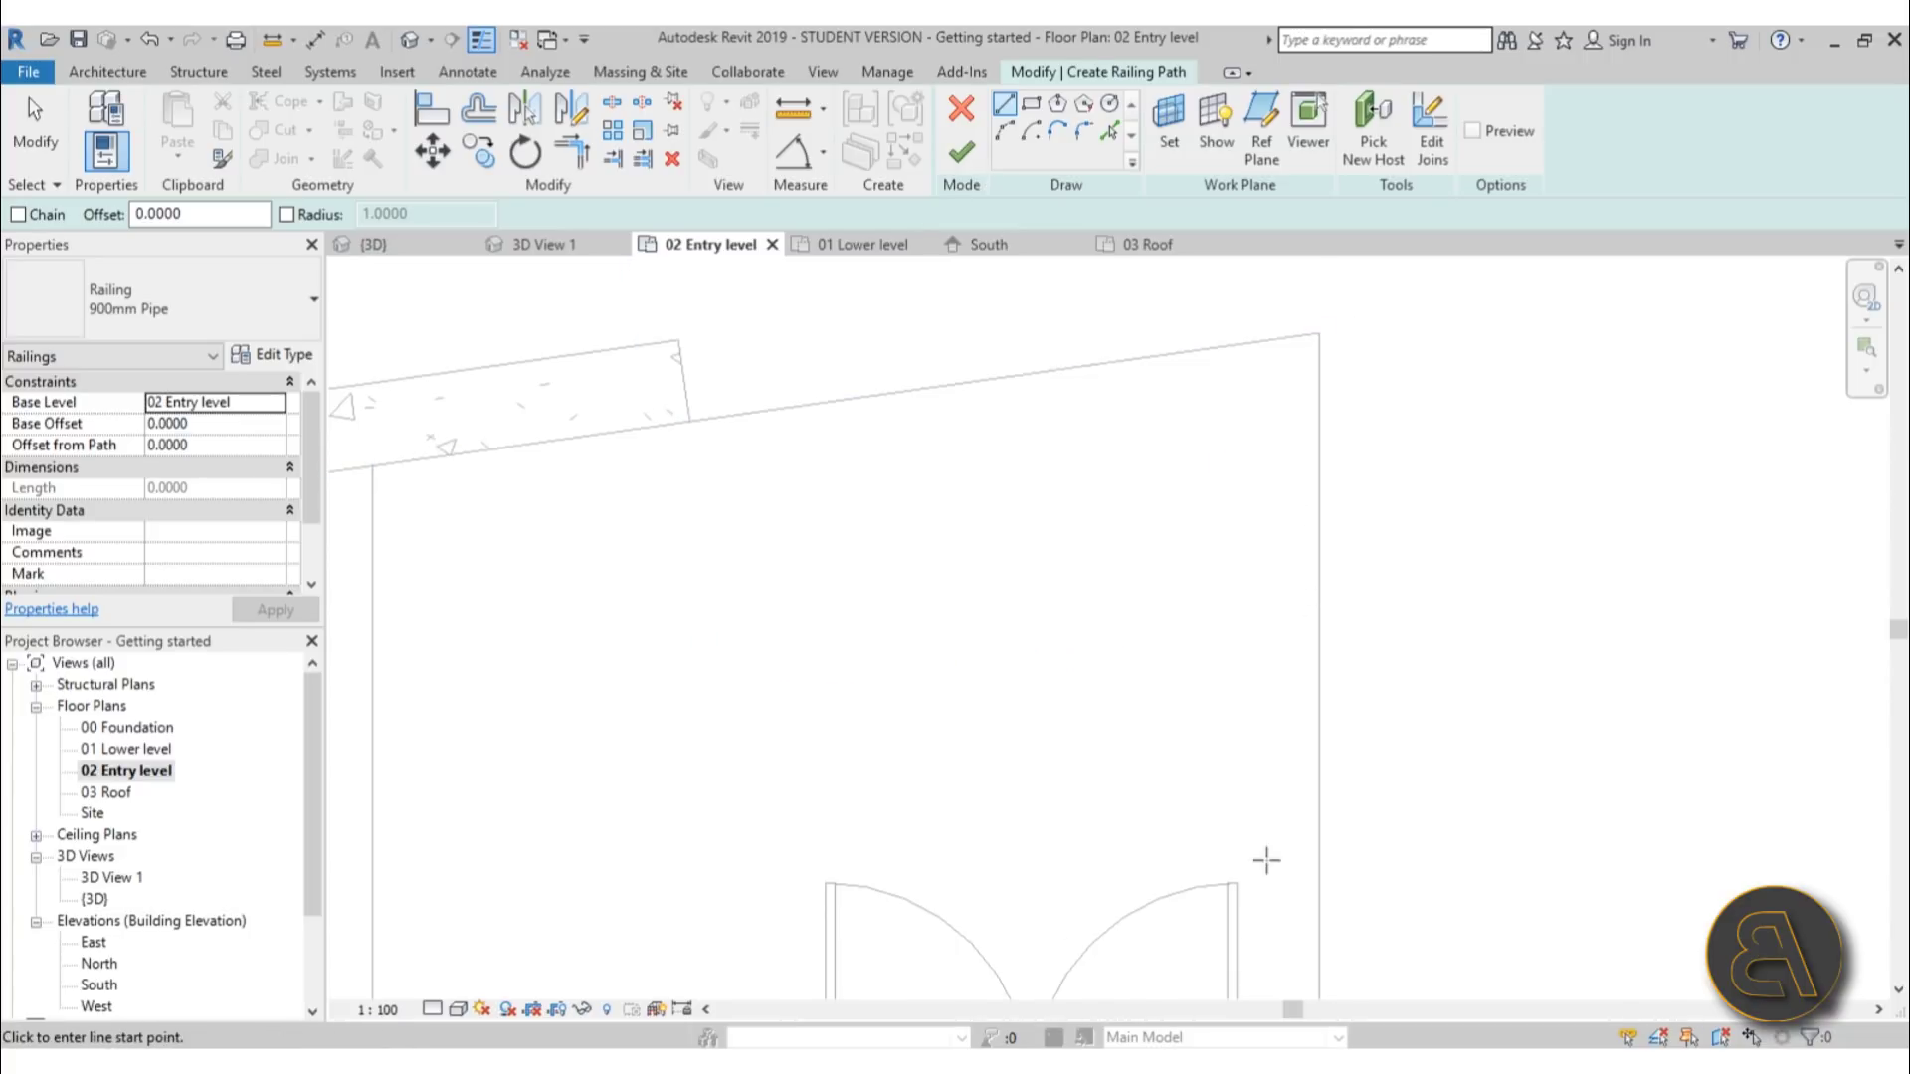
pyautogui.scroll(-2, 1101, 478)
pyautogui.moveTo(1100, 478); pyautogui.dragTo(1092, 158, button='middle')
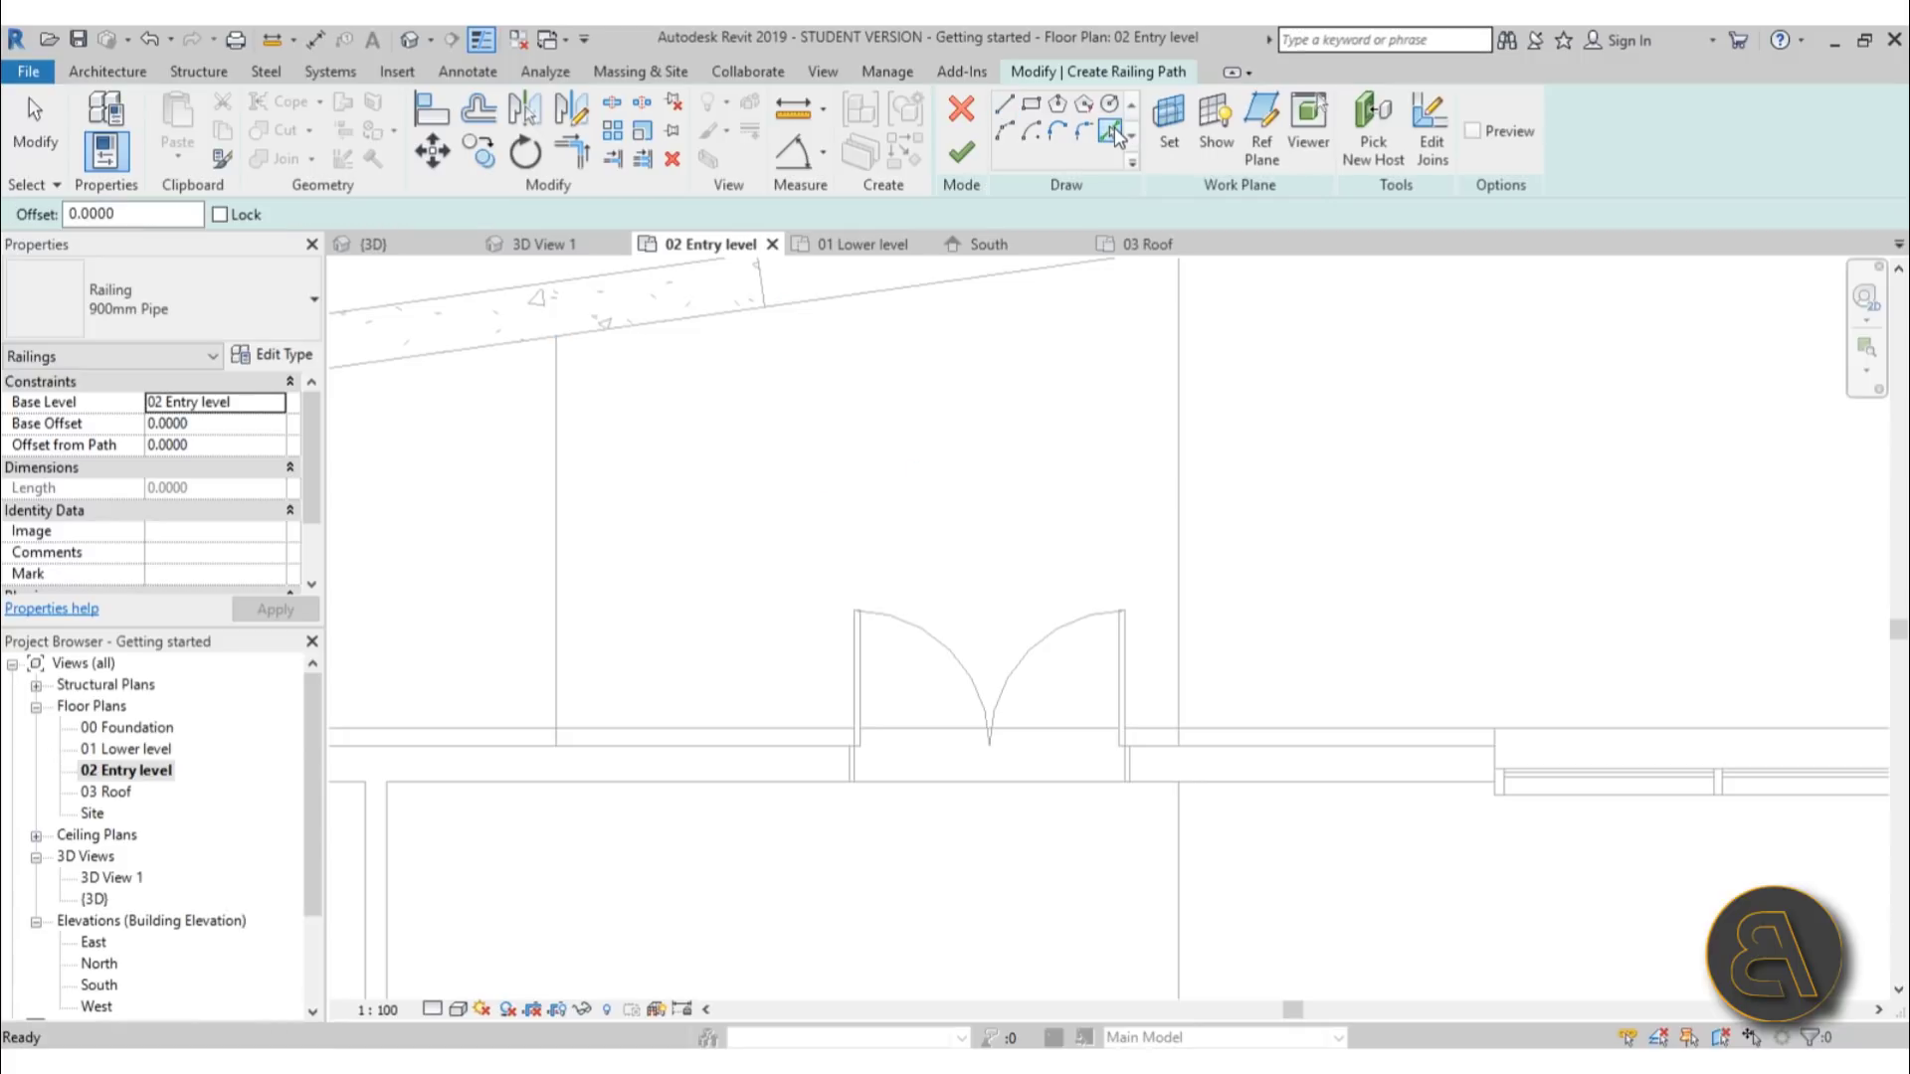
pyautogui.click(1109, 130)
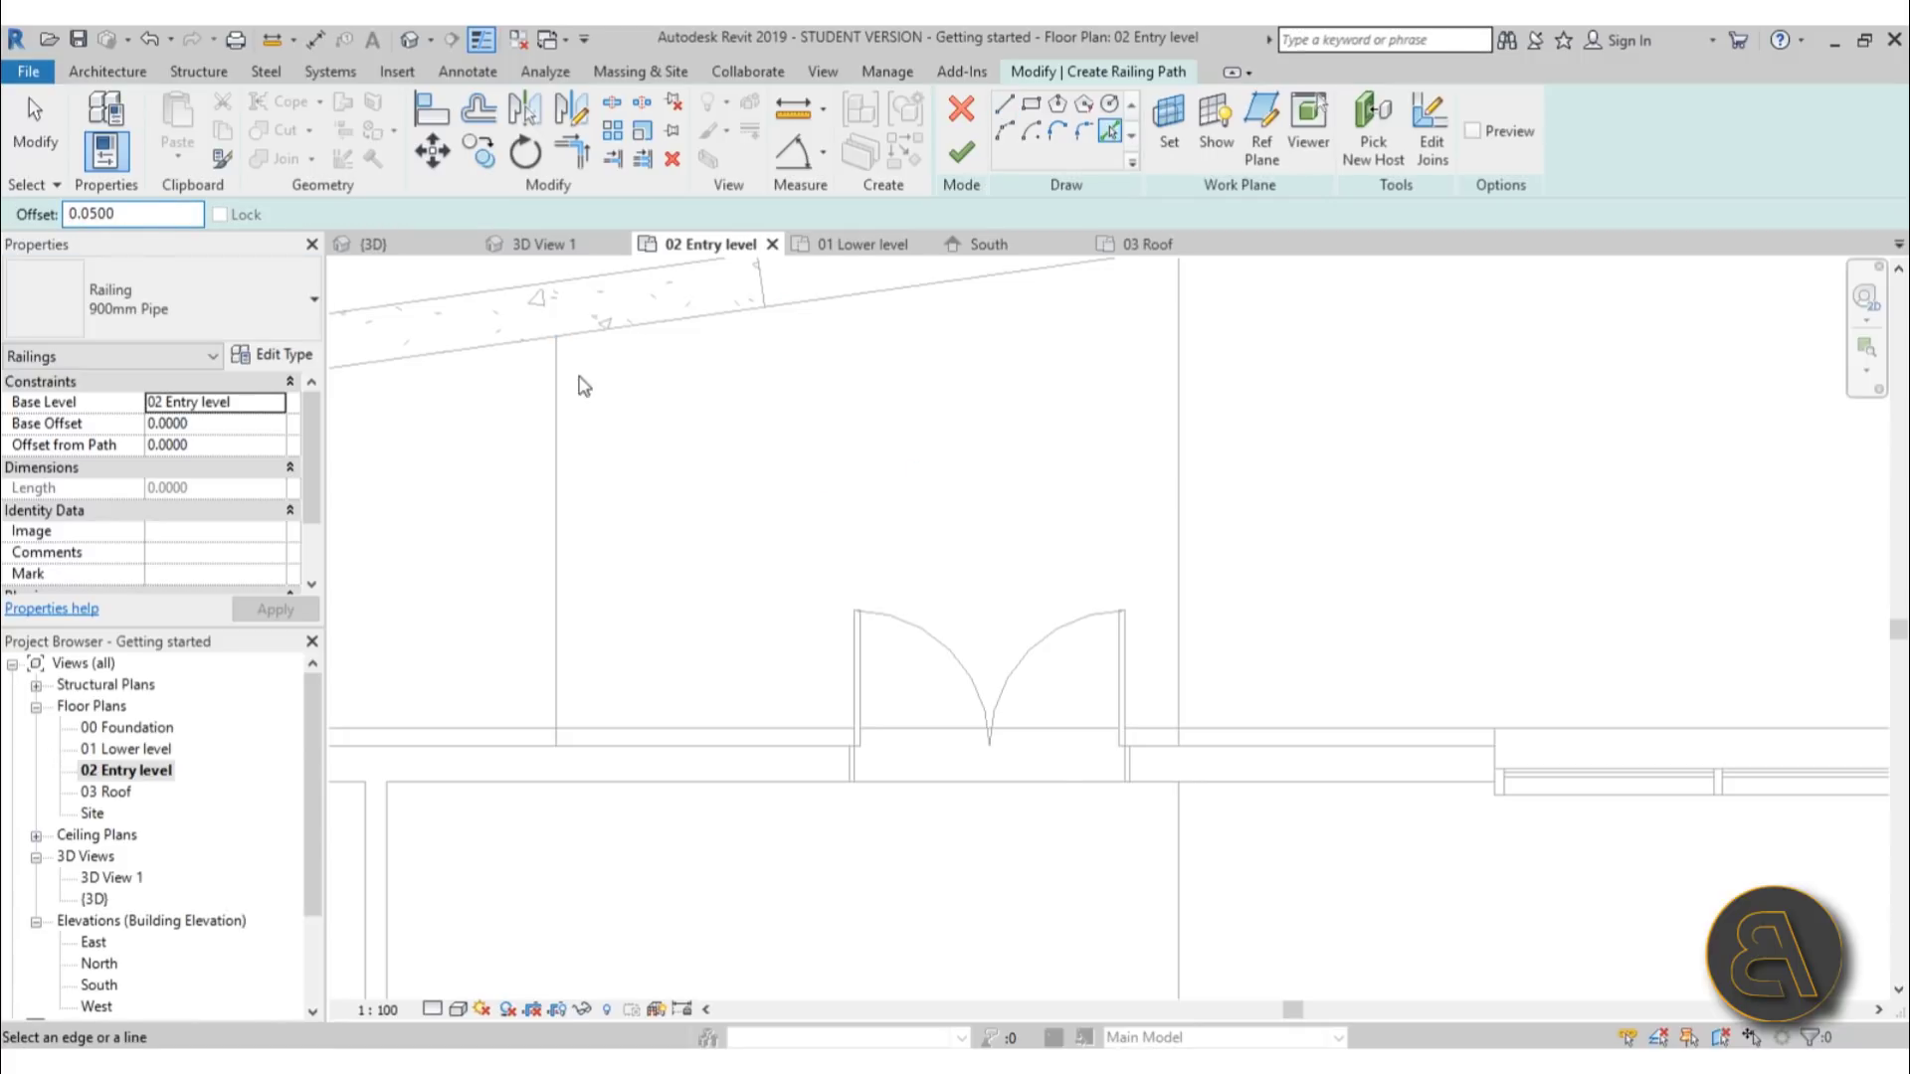
pyautogui.moveTo(933, 410); pyautogui.dragTo(763, 569, button='middle')
pyautogui.click(743, 460)
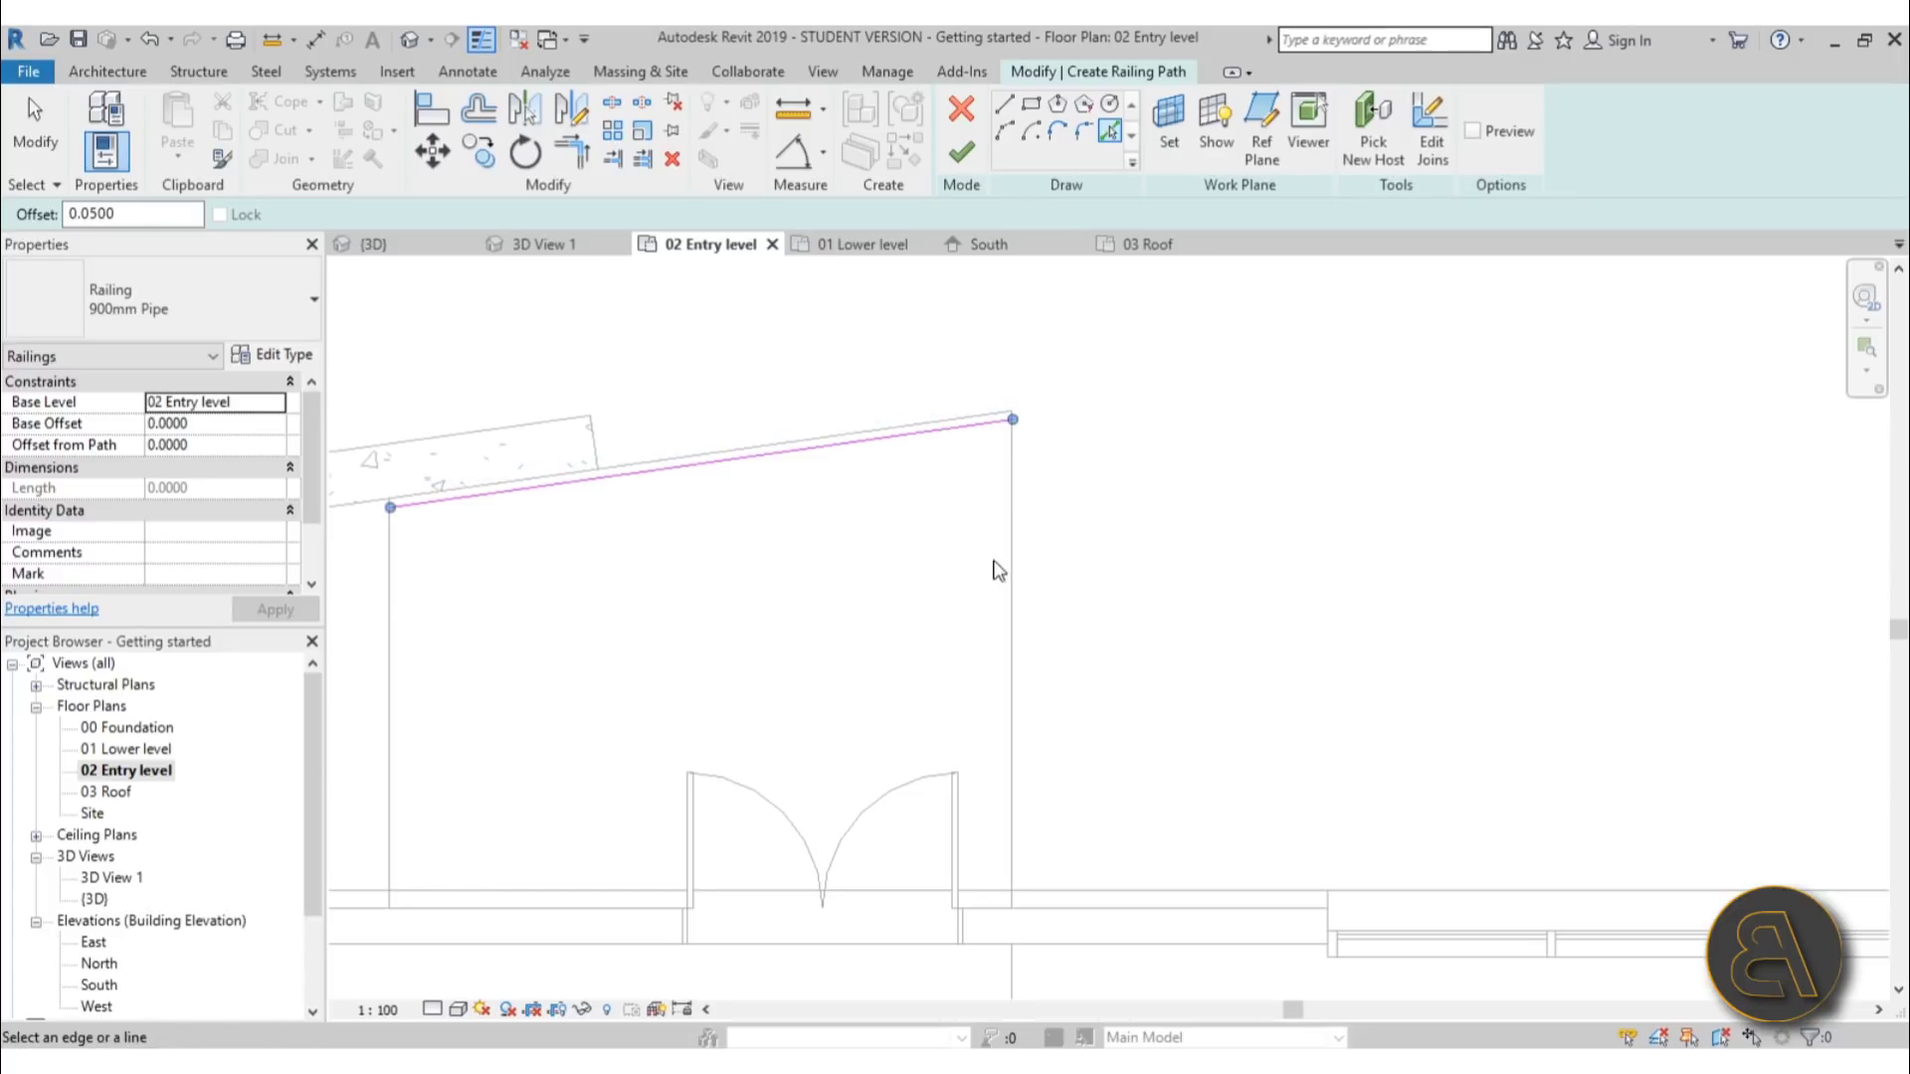
# Pick the short outer edge and both long edges of the projecting slab beside the glazed corner as railing lines, offset 0.05 inward
pyautogui.scroll(-5, 1006, 567)
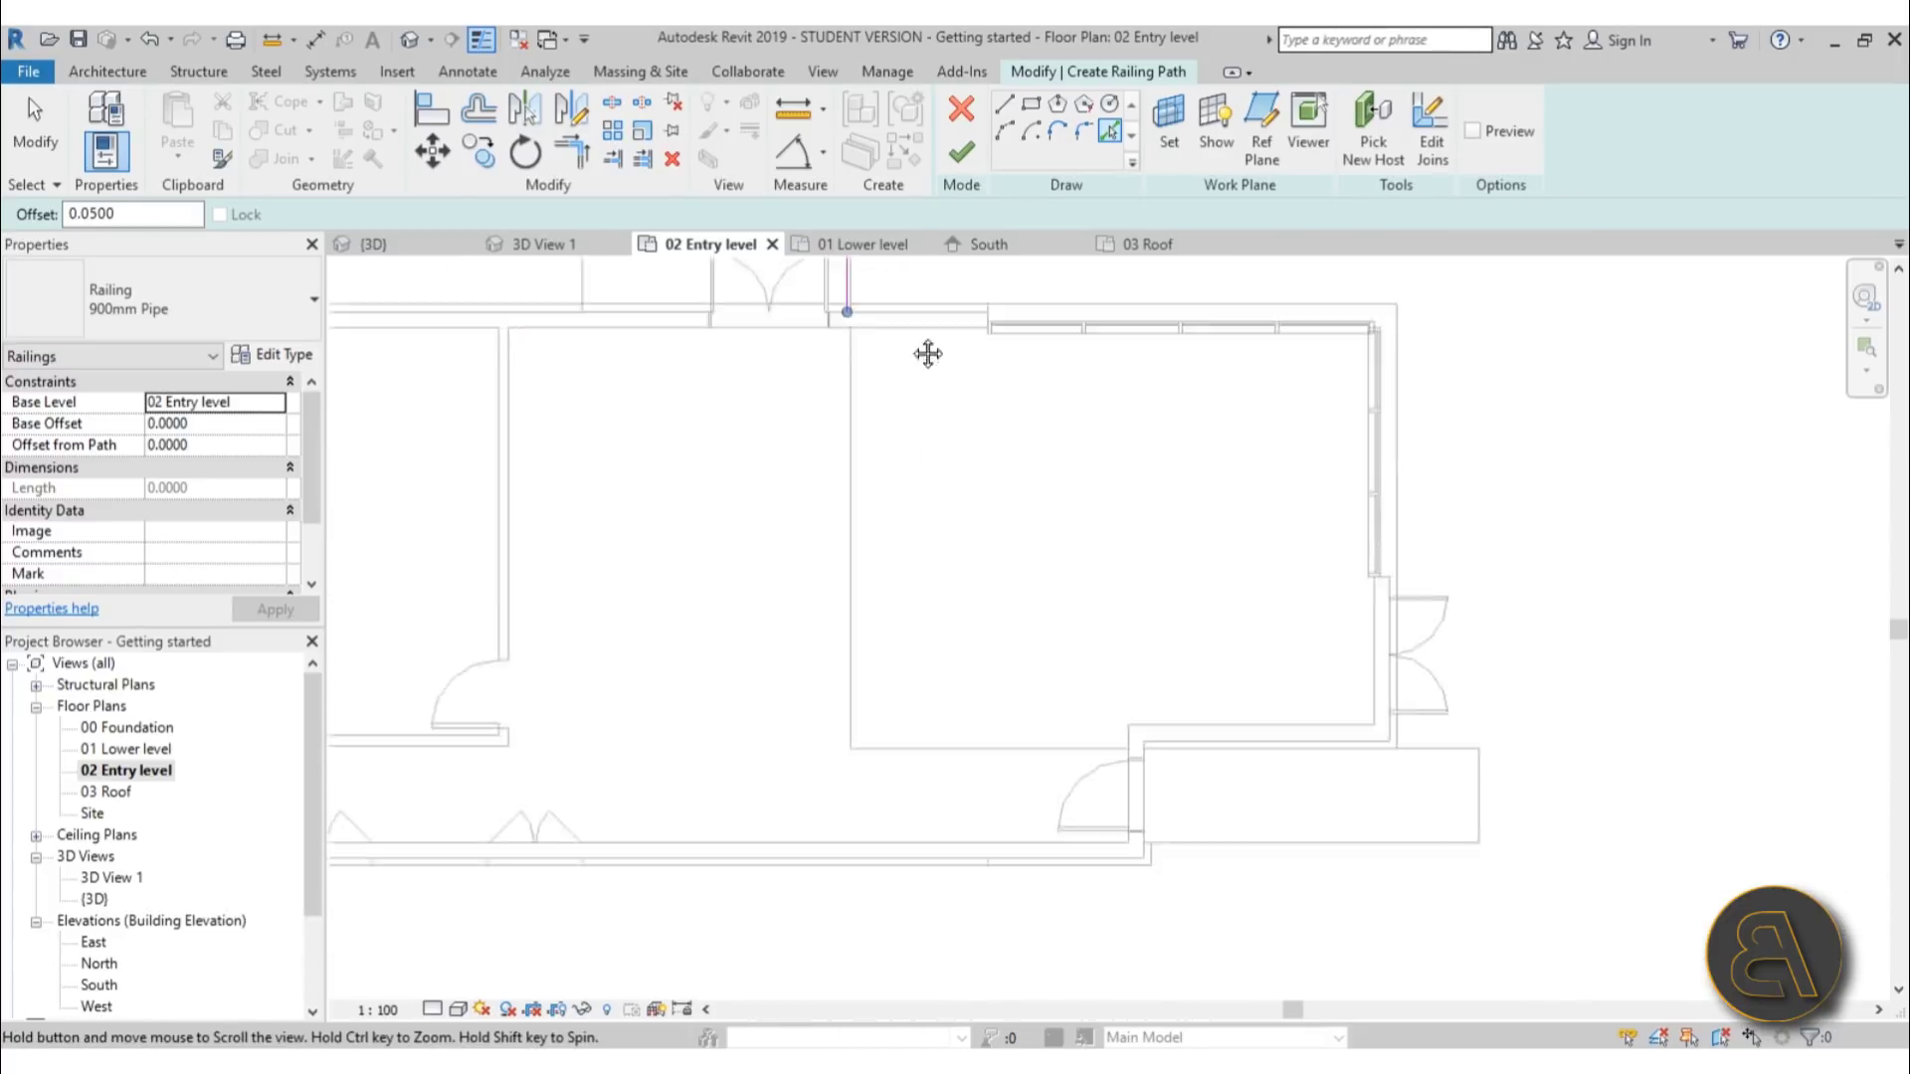
pyautogui.scroll(3, 1057, 567)
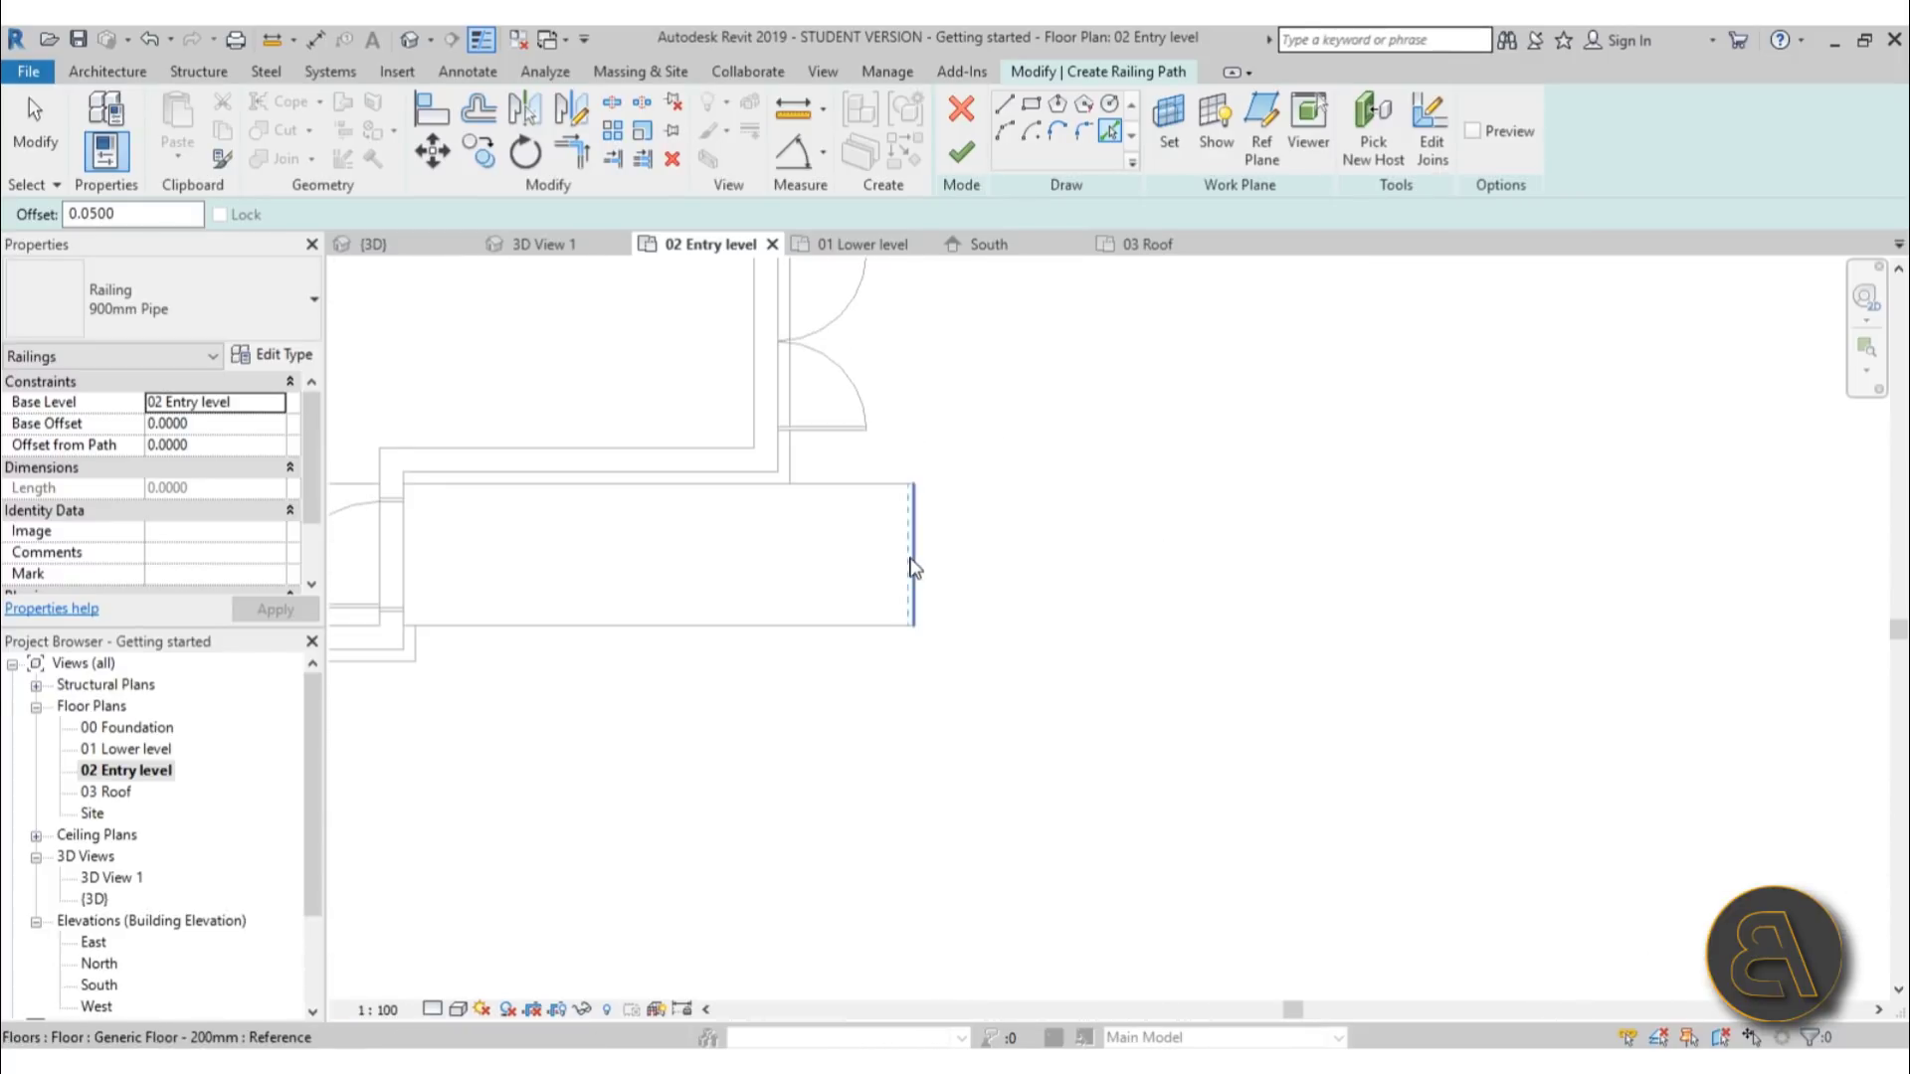
pyautogui.click(903, 509)
pyautogui.click(853, 484)
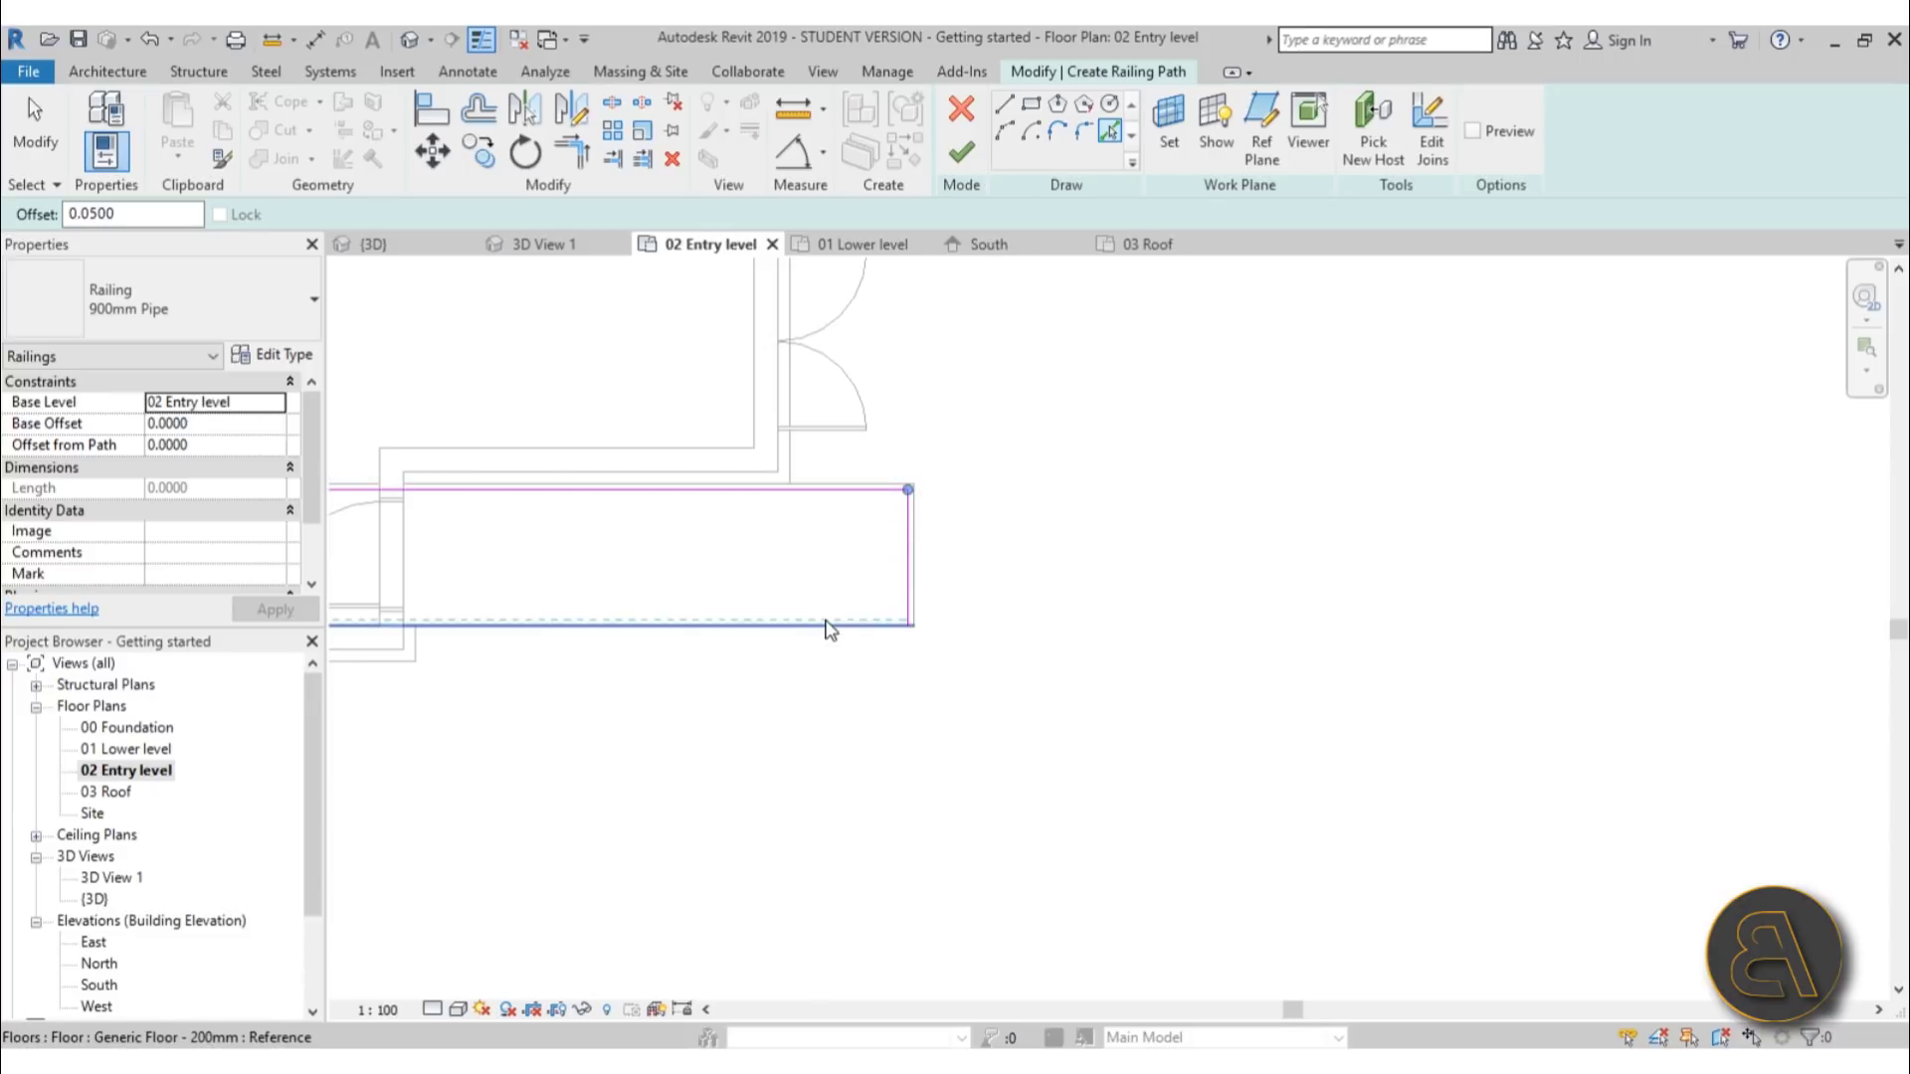
pyautogui.click(826, 625)
pyautogui.scroll(-2, 1144, 629)
pyautogui.scroll(-2, 1223, 651)
pyautogui.press('Escape')
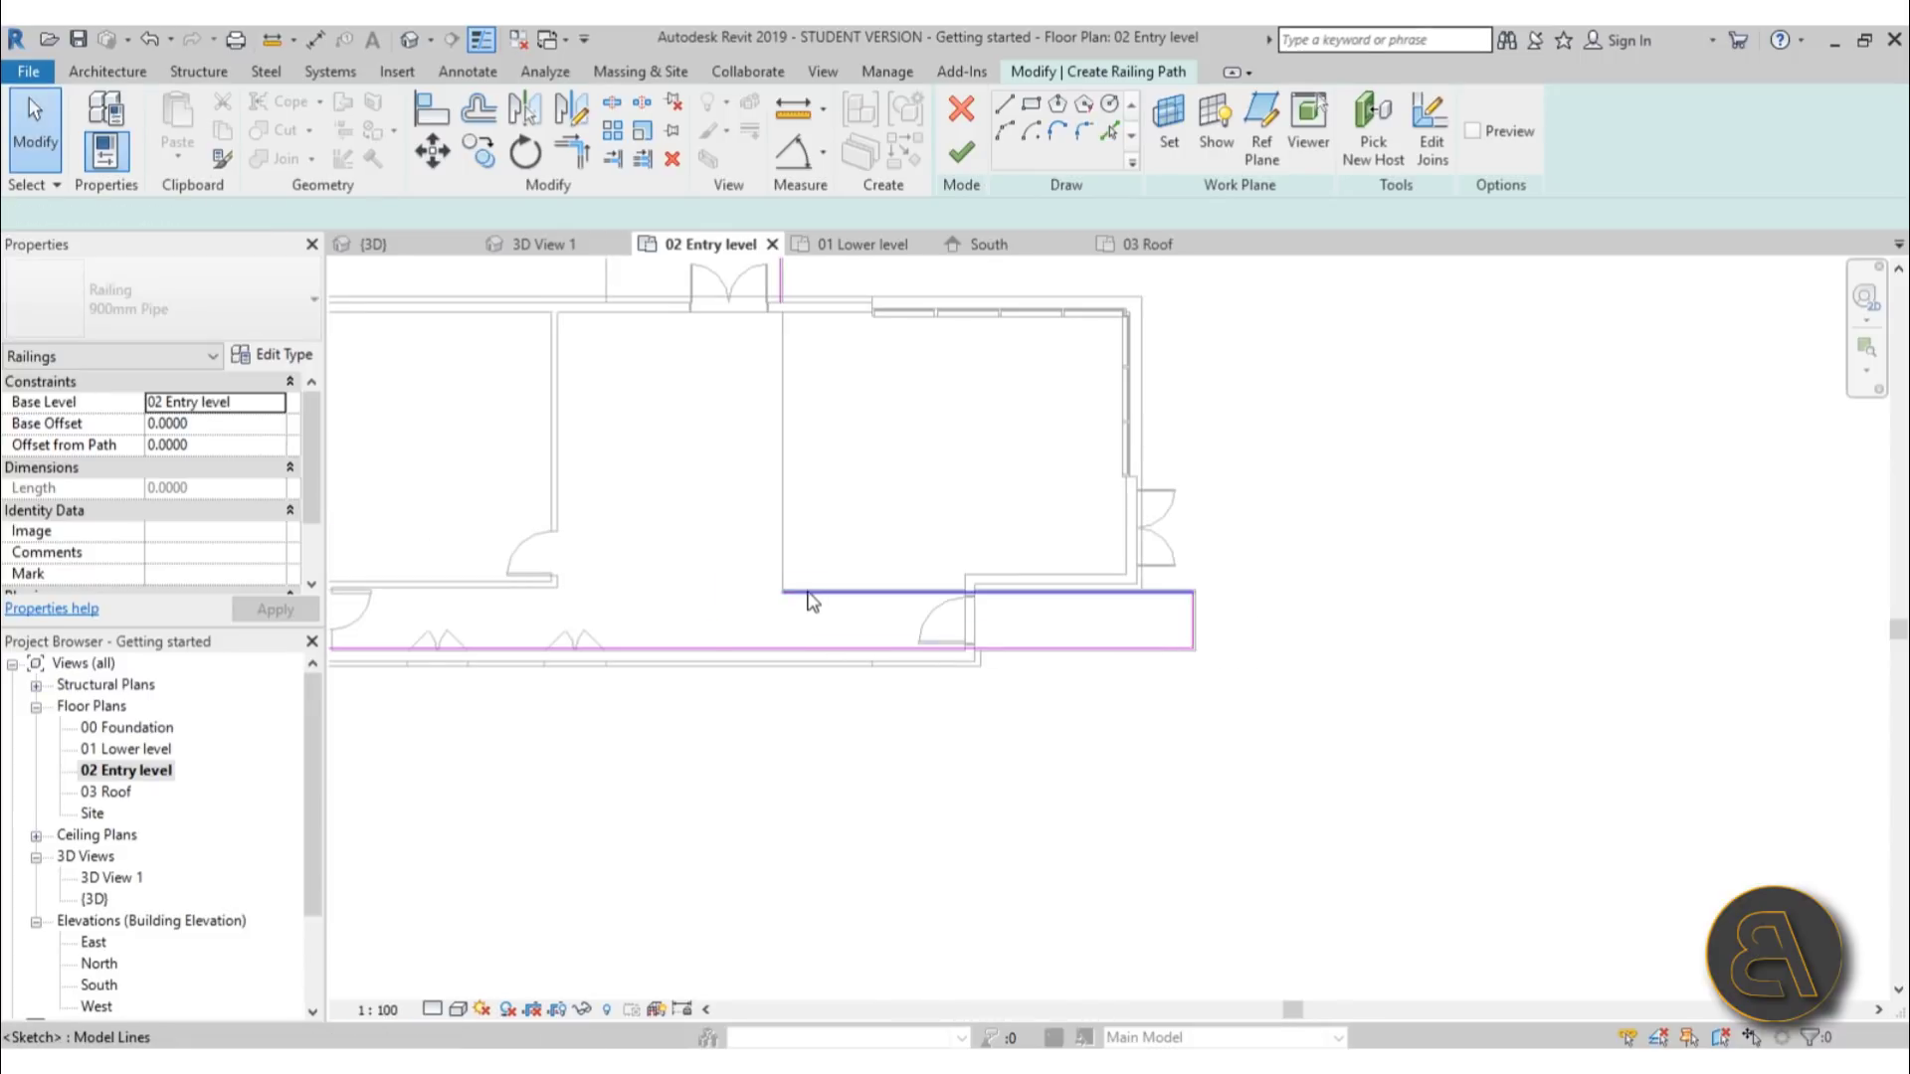
# Shorten the railing line along the projecting slab's house-side edge to about 4.2 m, ending at the exterior wall
pyautogui.click(810, 595)
pyautogui.scroll(2, 812, 597)
pyautogui.moveTo(812, 597); pyautogui.dragTo(1243, 597)
pyautogui.scroll(-3, 856, 623)
pyautogui.moveTo(857, 623); pyautogui.dragTo(1366, 557, button='middle')
pyautogui.scroll(-2, 1366, 557)
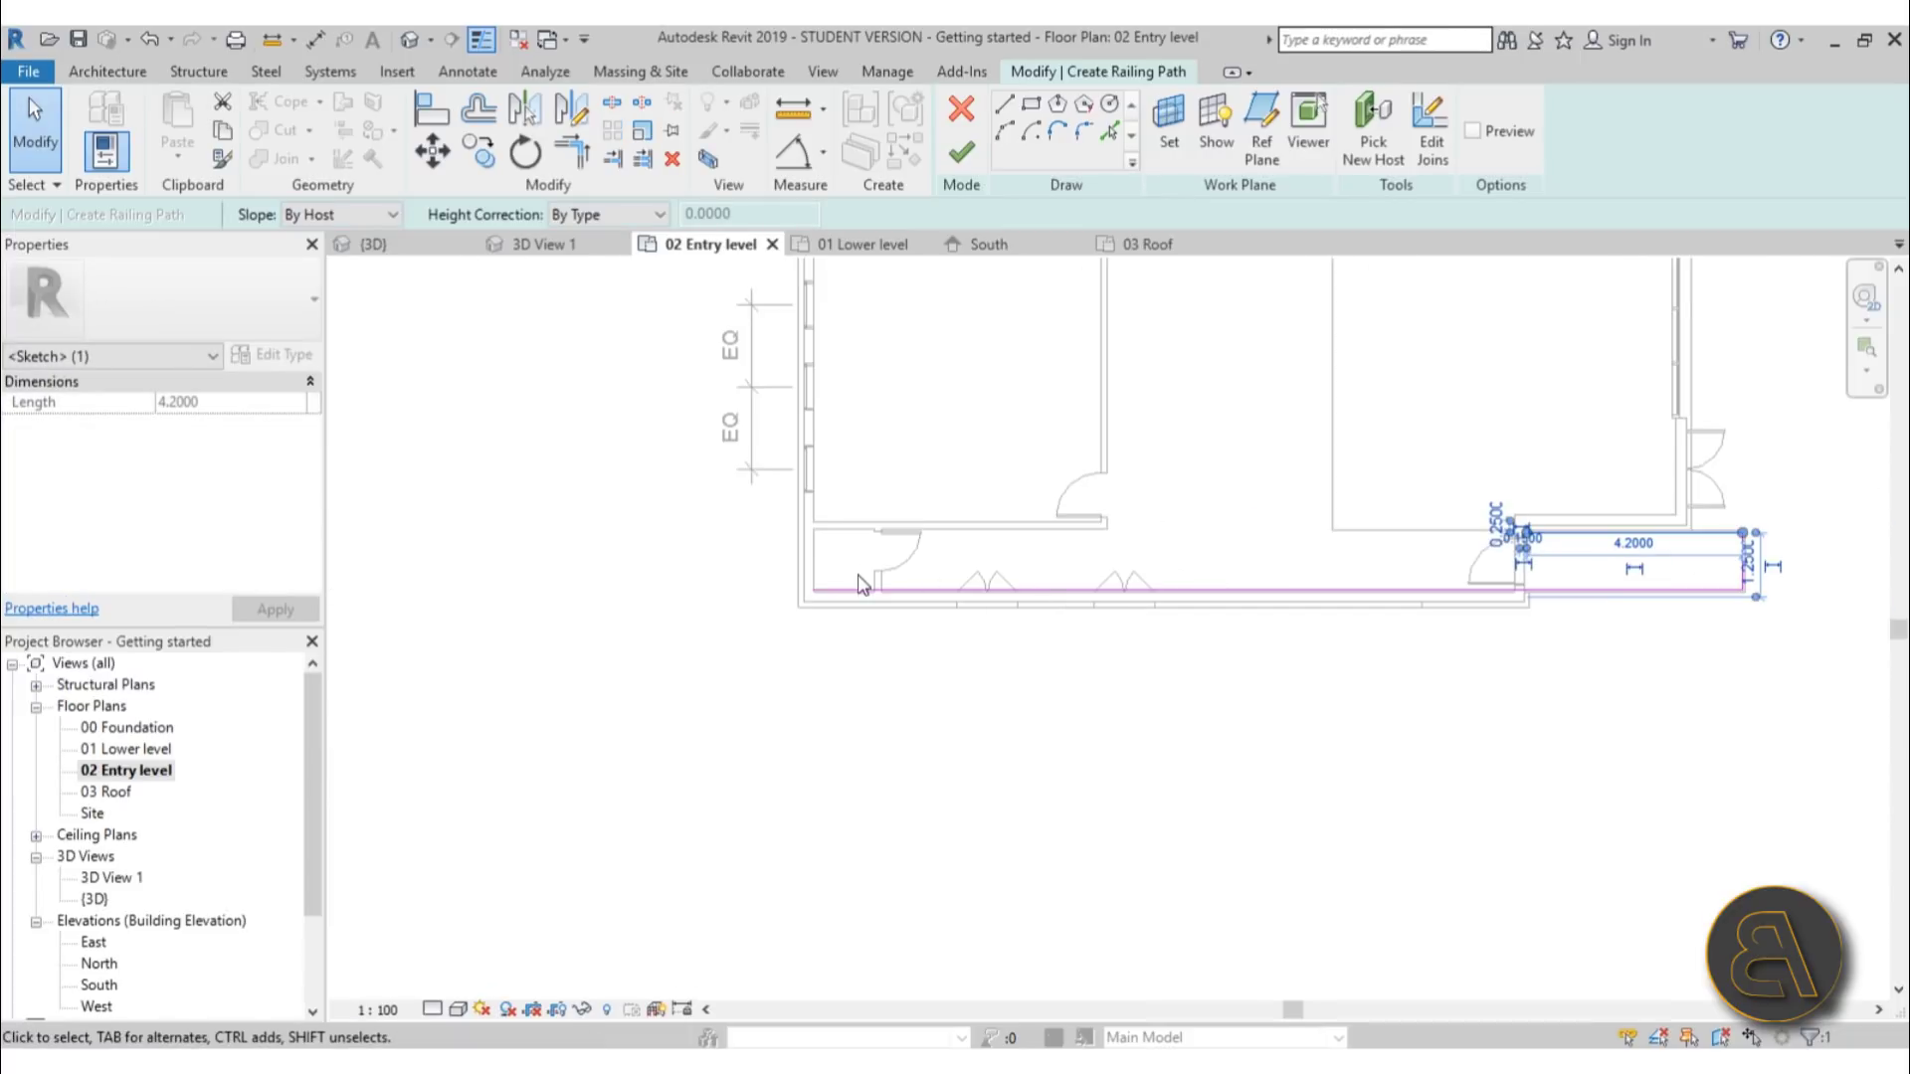
# Shorten the projecting slab's outer long railing line so it starts at the exterior wall, and try to finish the railing path
pyautogui.press('Delete')
pyautogui.click(1743, 534)
pyautogui.click(1527, 590)
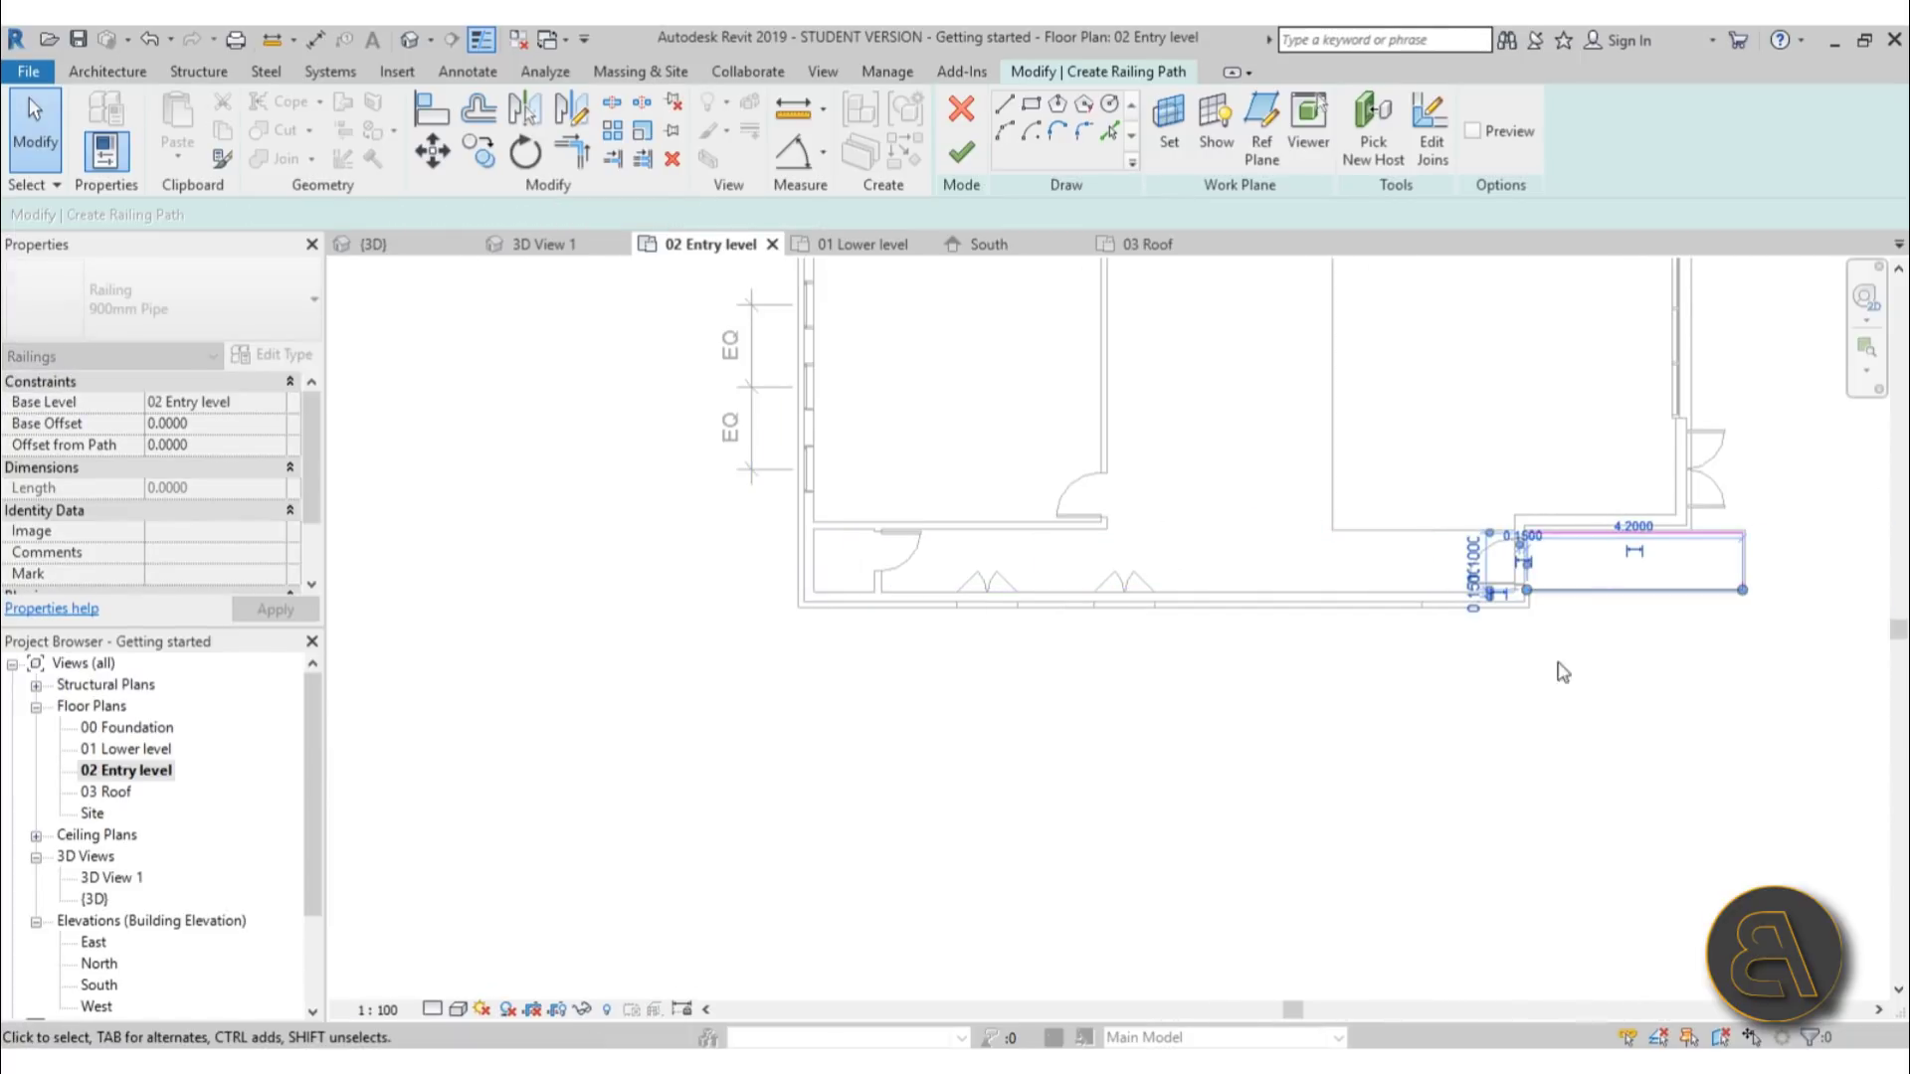
pyautogui.moveTo(1561, 669); pyautogui.dragTo(985, 802, button='middle')
pyautogui.moveTo(806, 528); pyautogui.dragTo(1077, 253, button='middle')
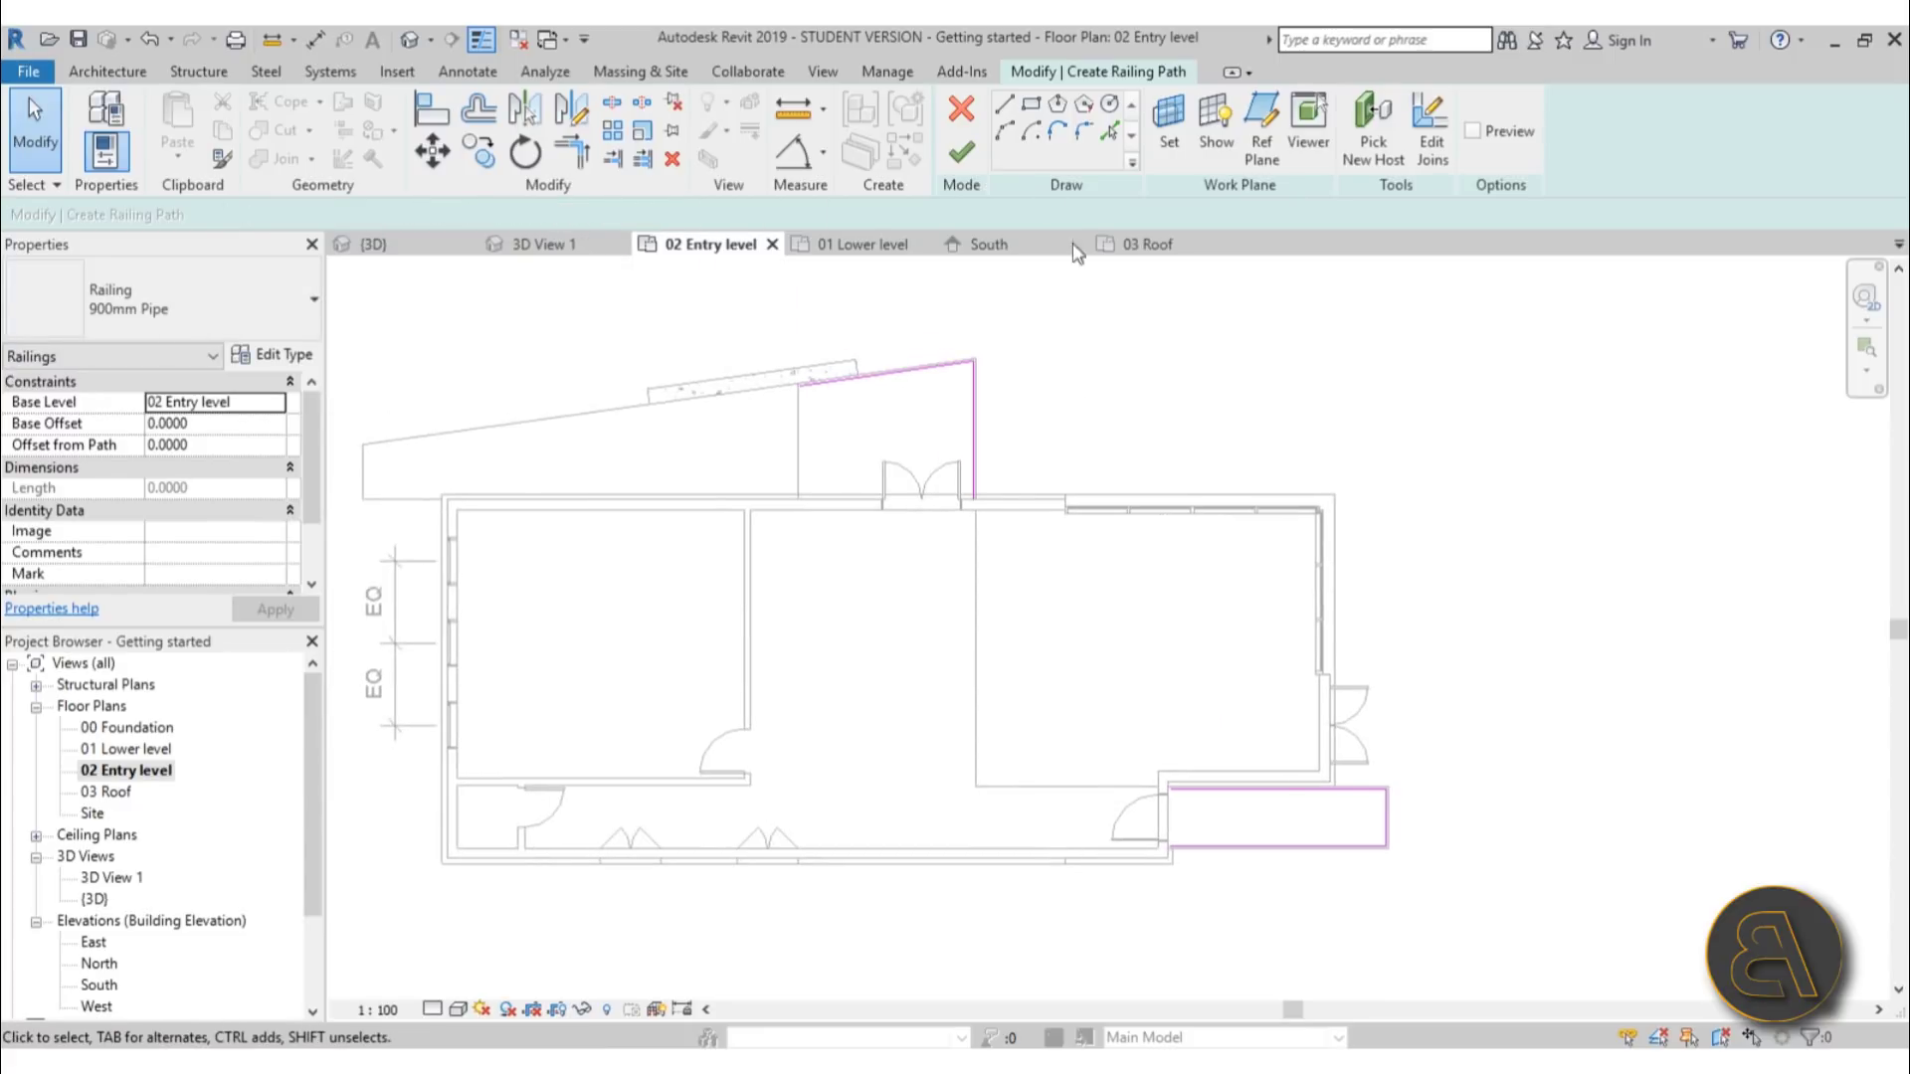
pyautogui.click(958, 158)
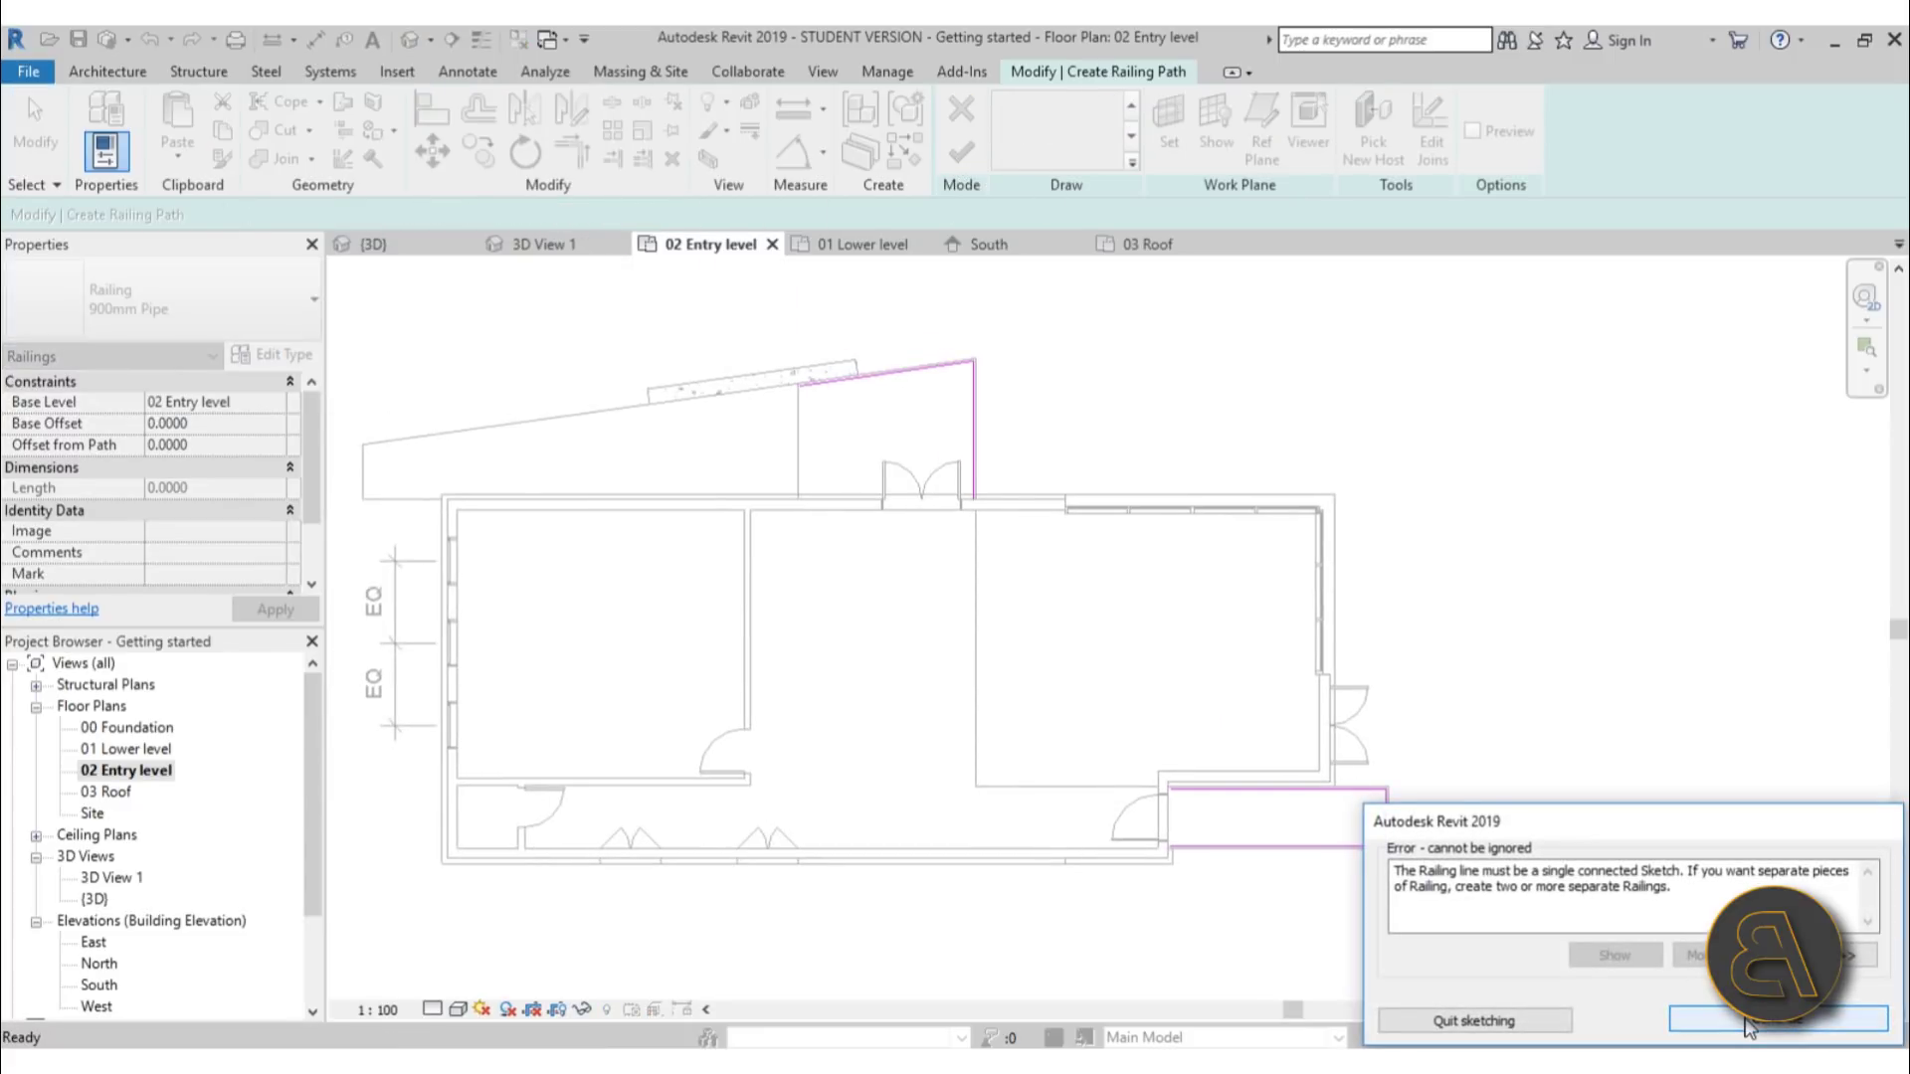
# Keep the railing sketch open and delete the three railing lines around the projecting slab
pyautogui.click(1437, 1020)
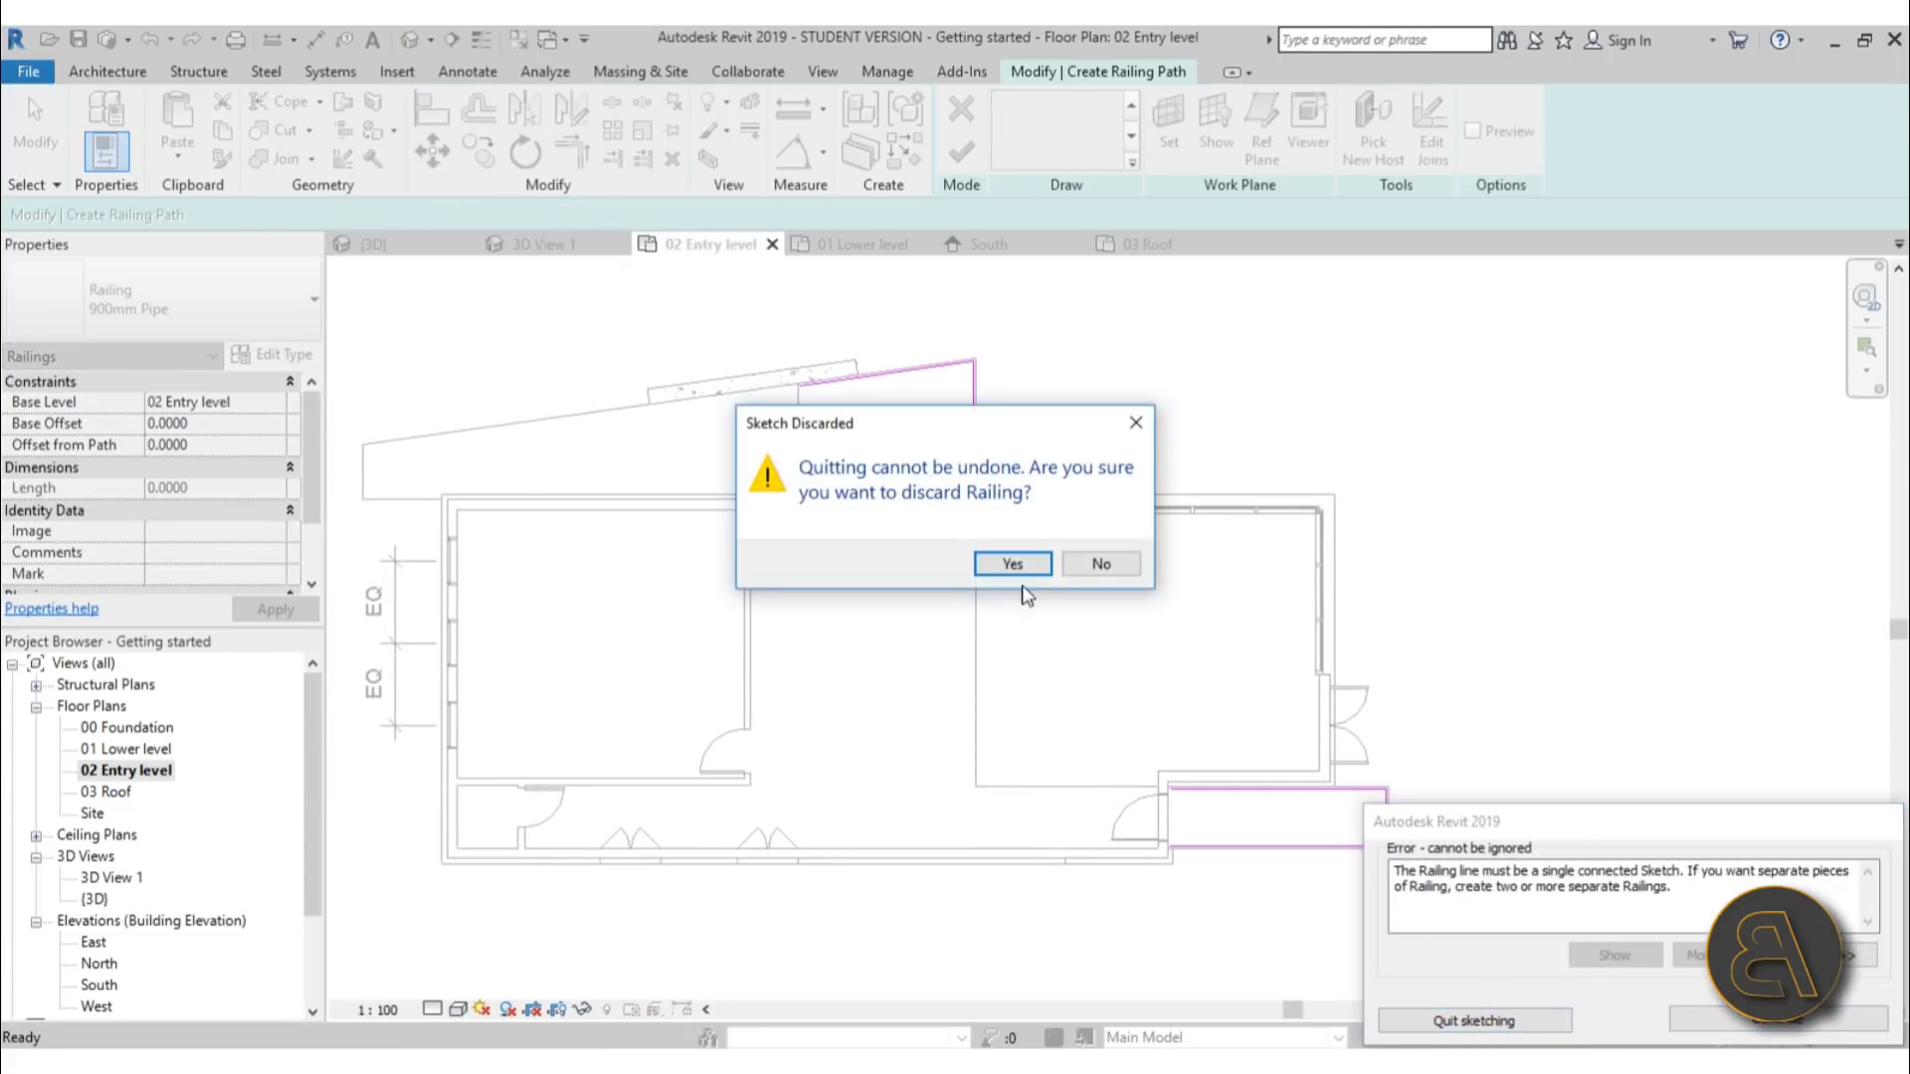
pyautogui.click(1100, 564)
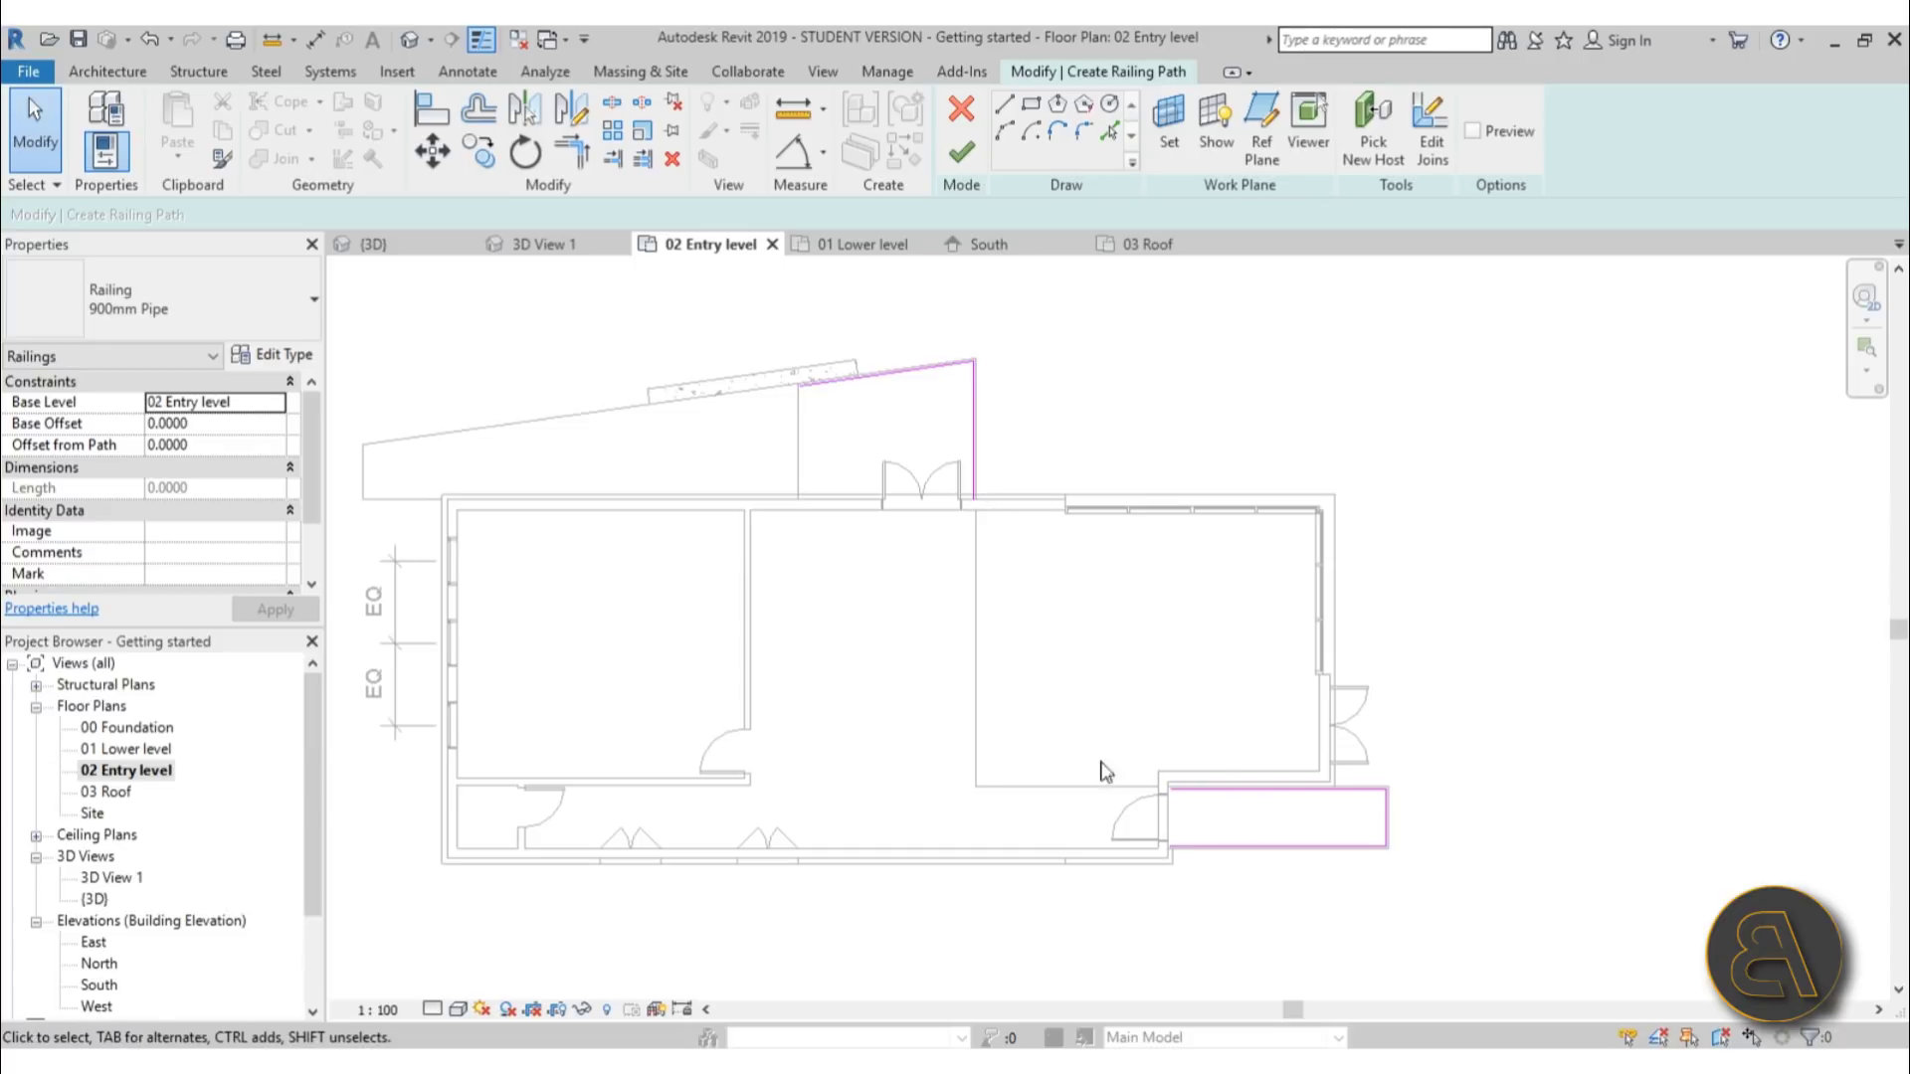
pyautogui.moveTo(1092, 744); pyautogui.dragTo(1587, 932)
pyautogui.press('Delete')
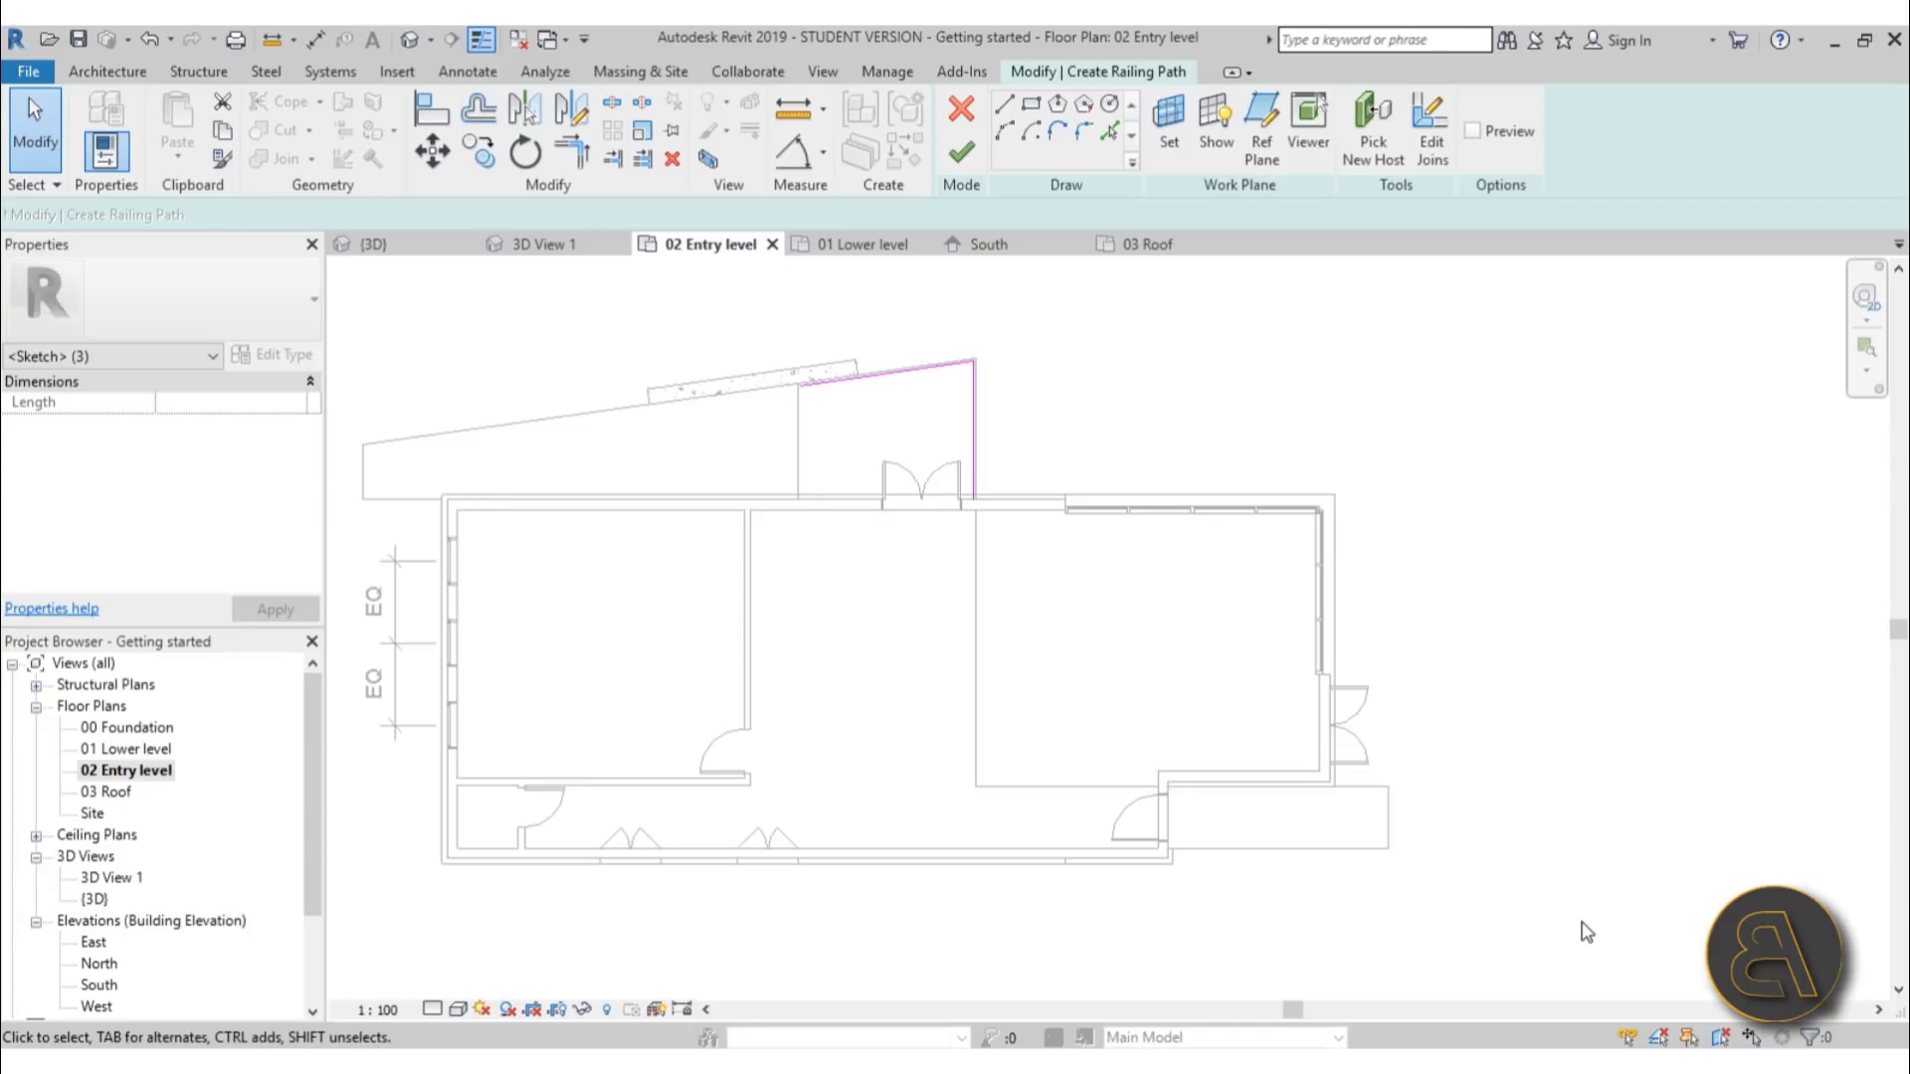
# Shorten the terrace's slanted railing line to 2.4 m, starting near the end of the concrete wall, and finish the railing path
pyautogui.scroll(4, 828, 422)
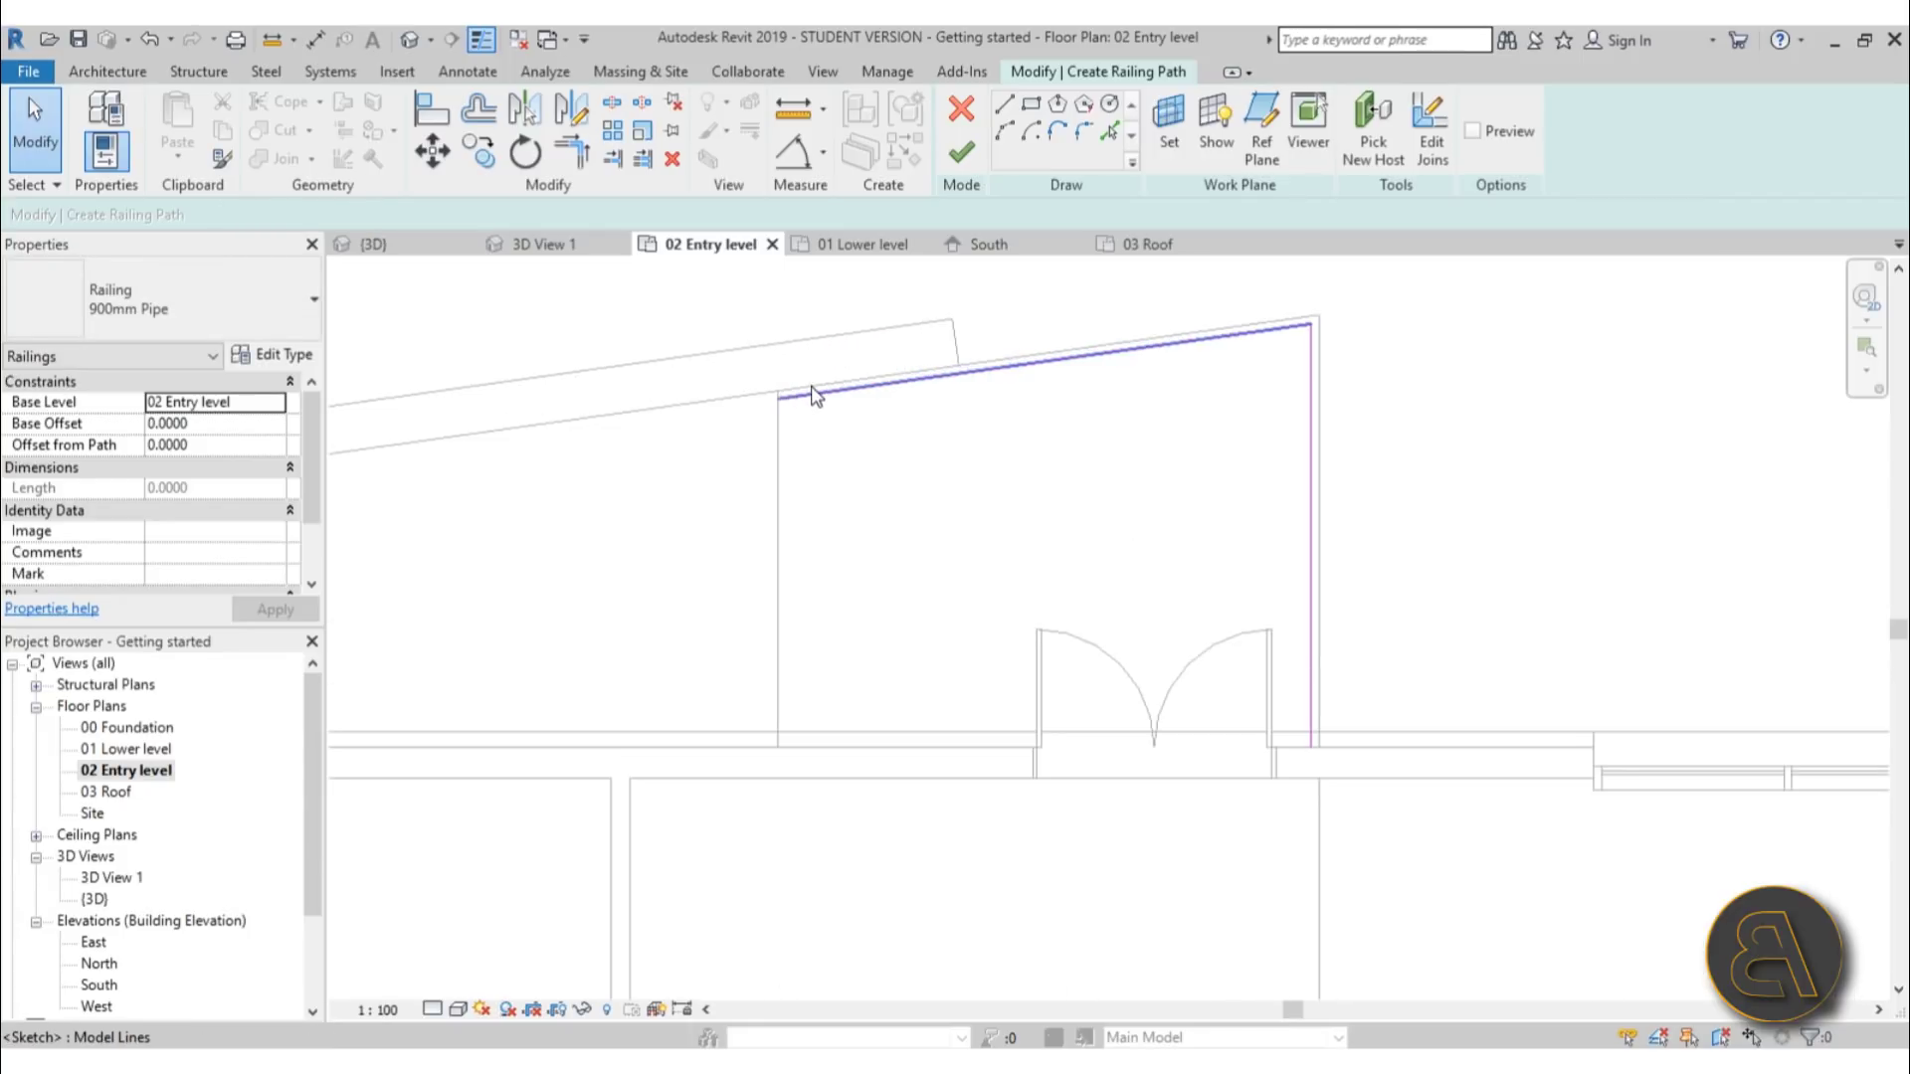
pyautogui.click(816, 402)
pyautogui.moveTo(778, 398); pyautogui.dragTo(937, 373)
pyautogui.scroll(4, 1104, 557)
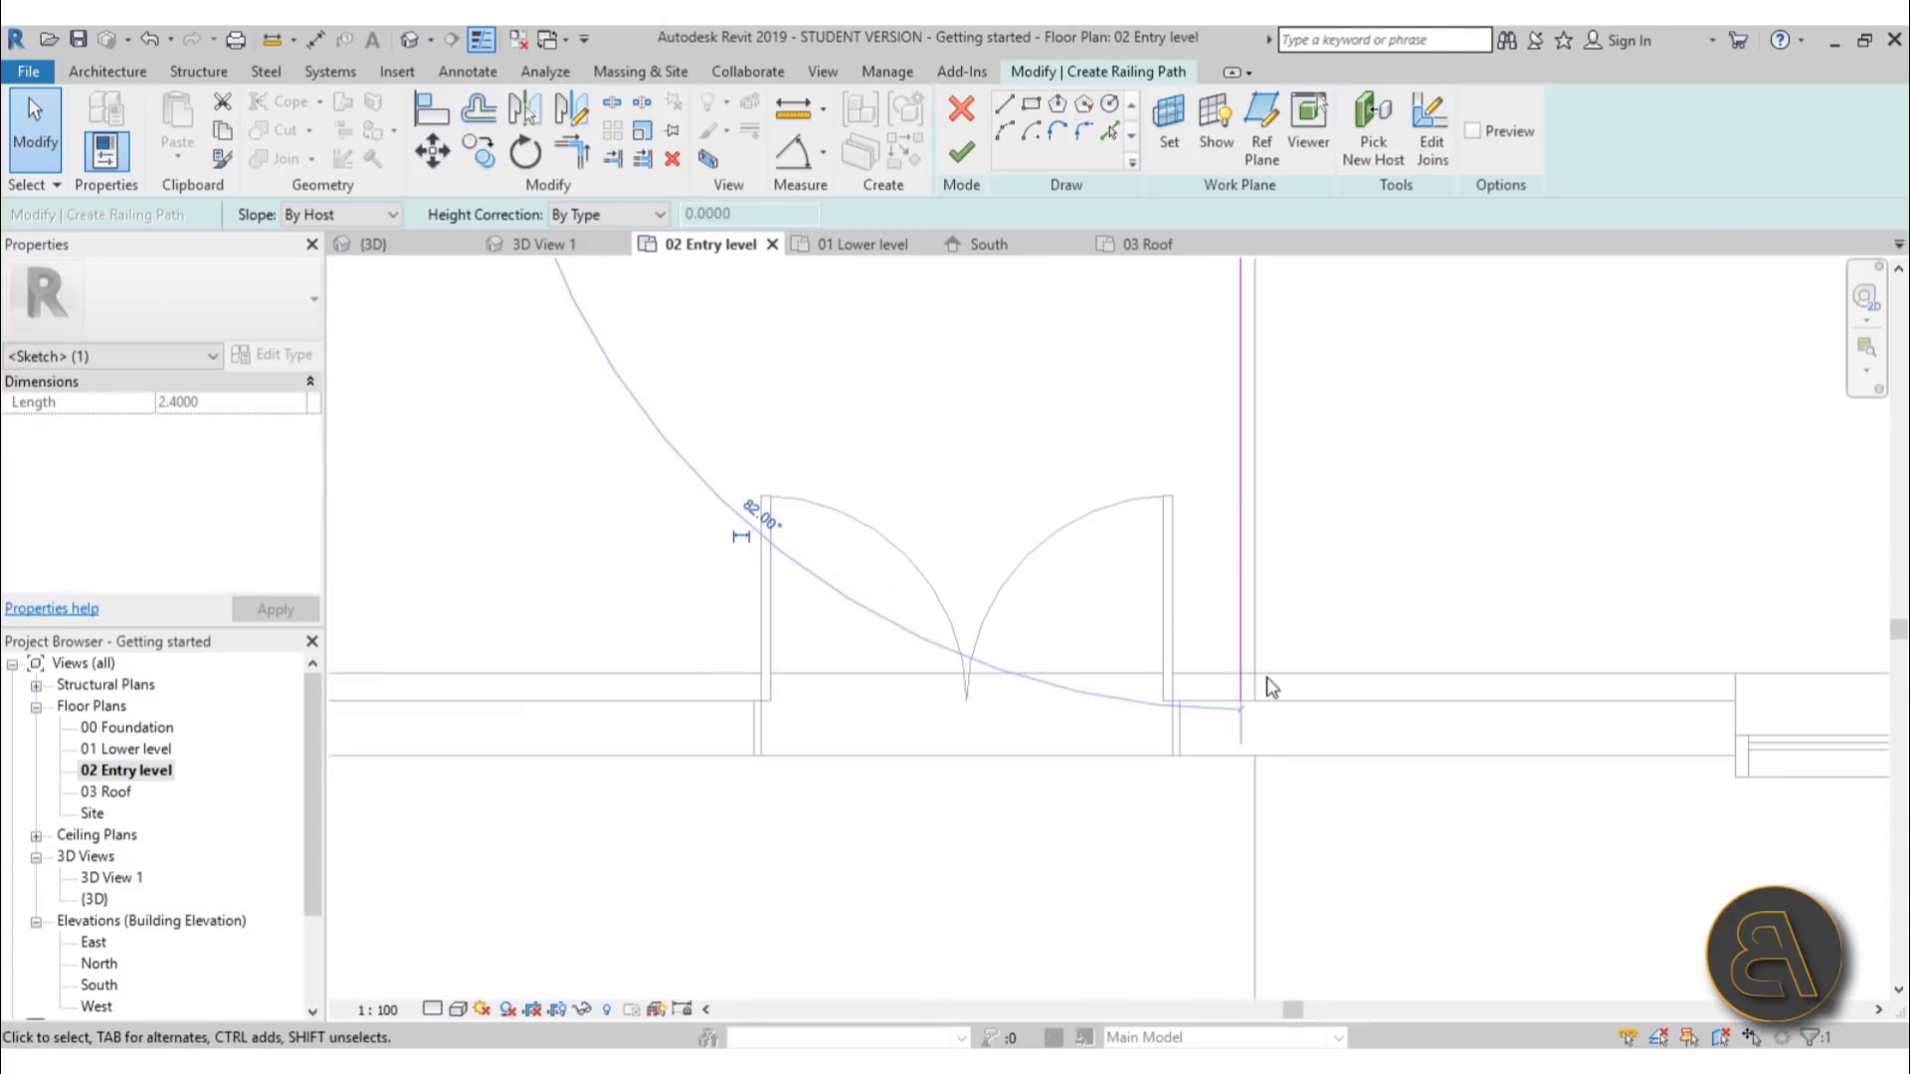
pyautogui.scroll(-3, 848, 670)
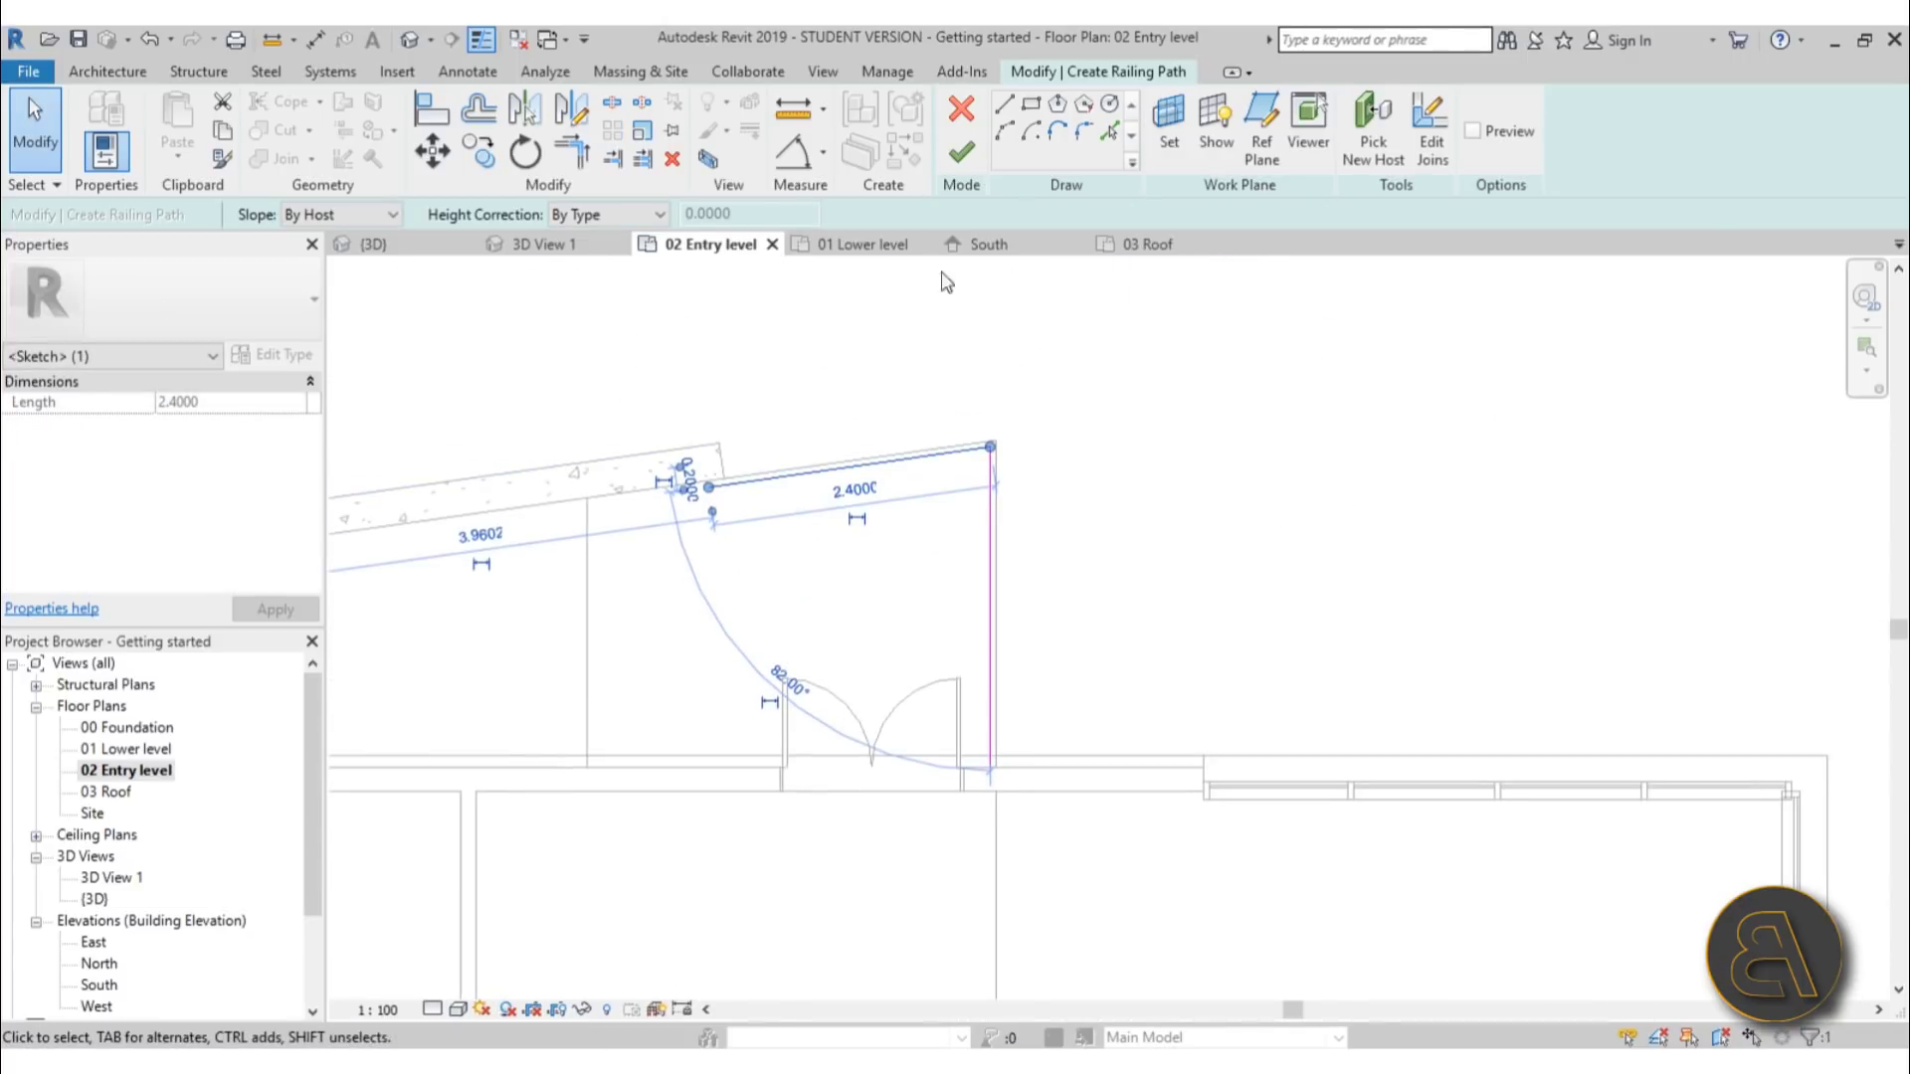
pyautogui.click(961, 153)
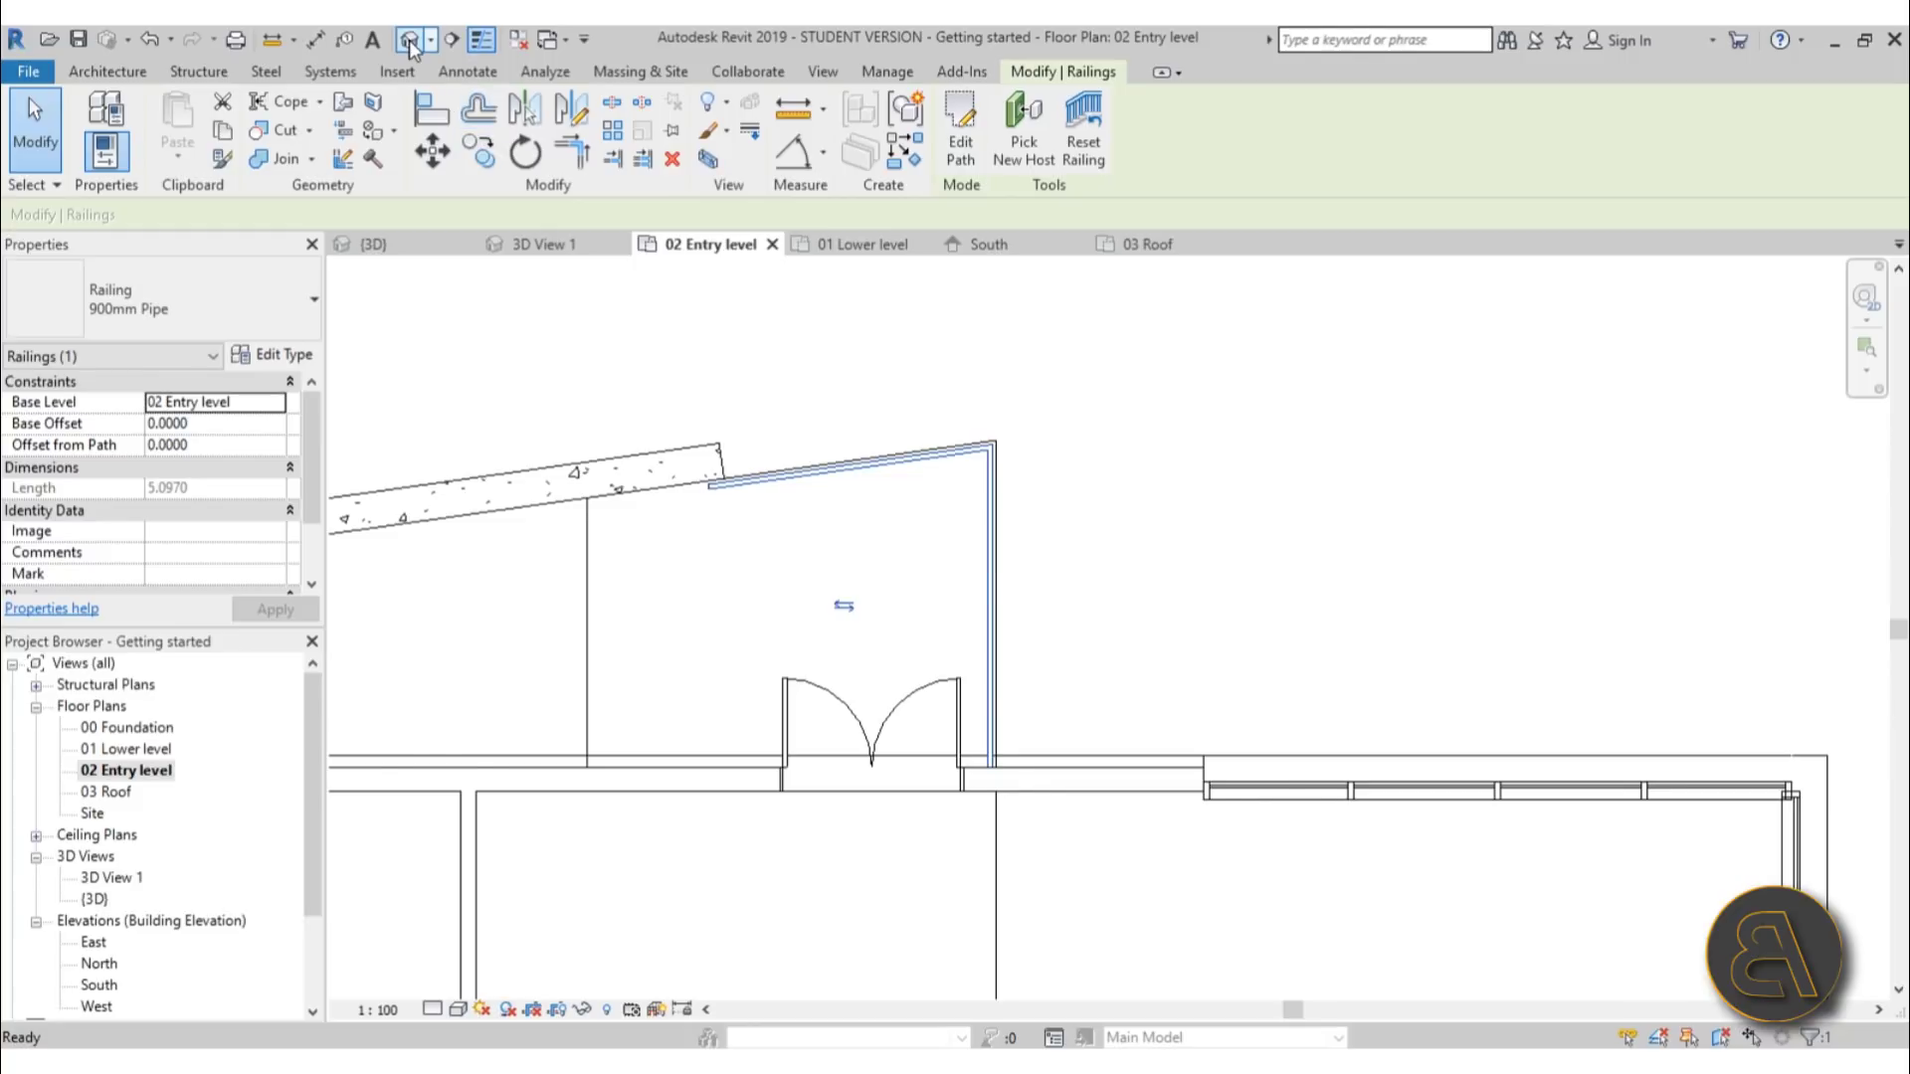
# Open the default 3D view and try the 900mm Rectangular type on the terrace railing
pyautogui.click(409, 43)
pyautogui.keyDown('shift'); pyautogui.moveTo(1244, 741); pyautogui.dragTo(1284, 751, button='middle'); pyautogui.keyUp('shift')
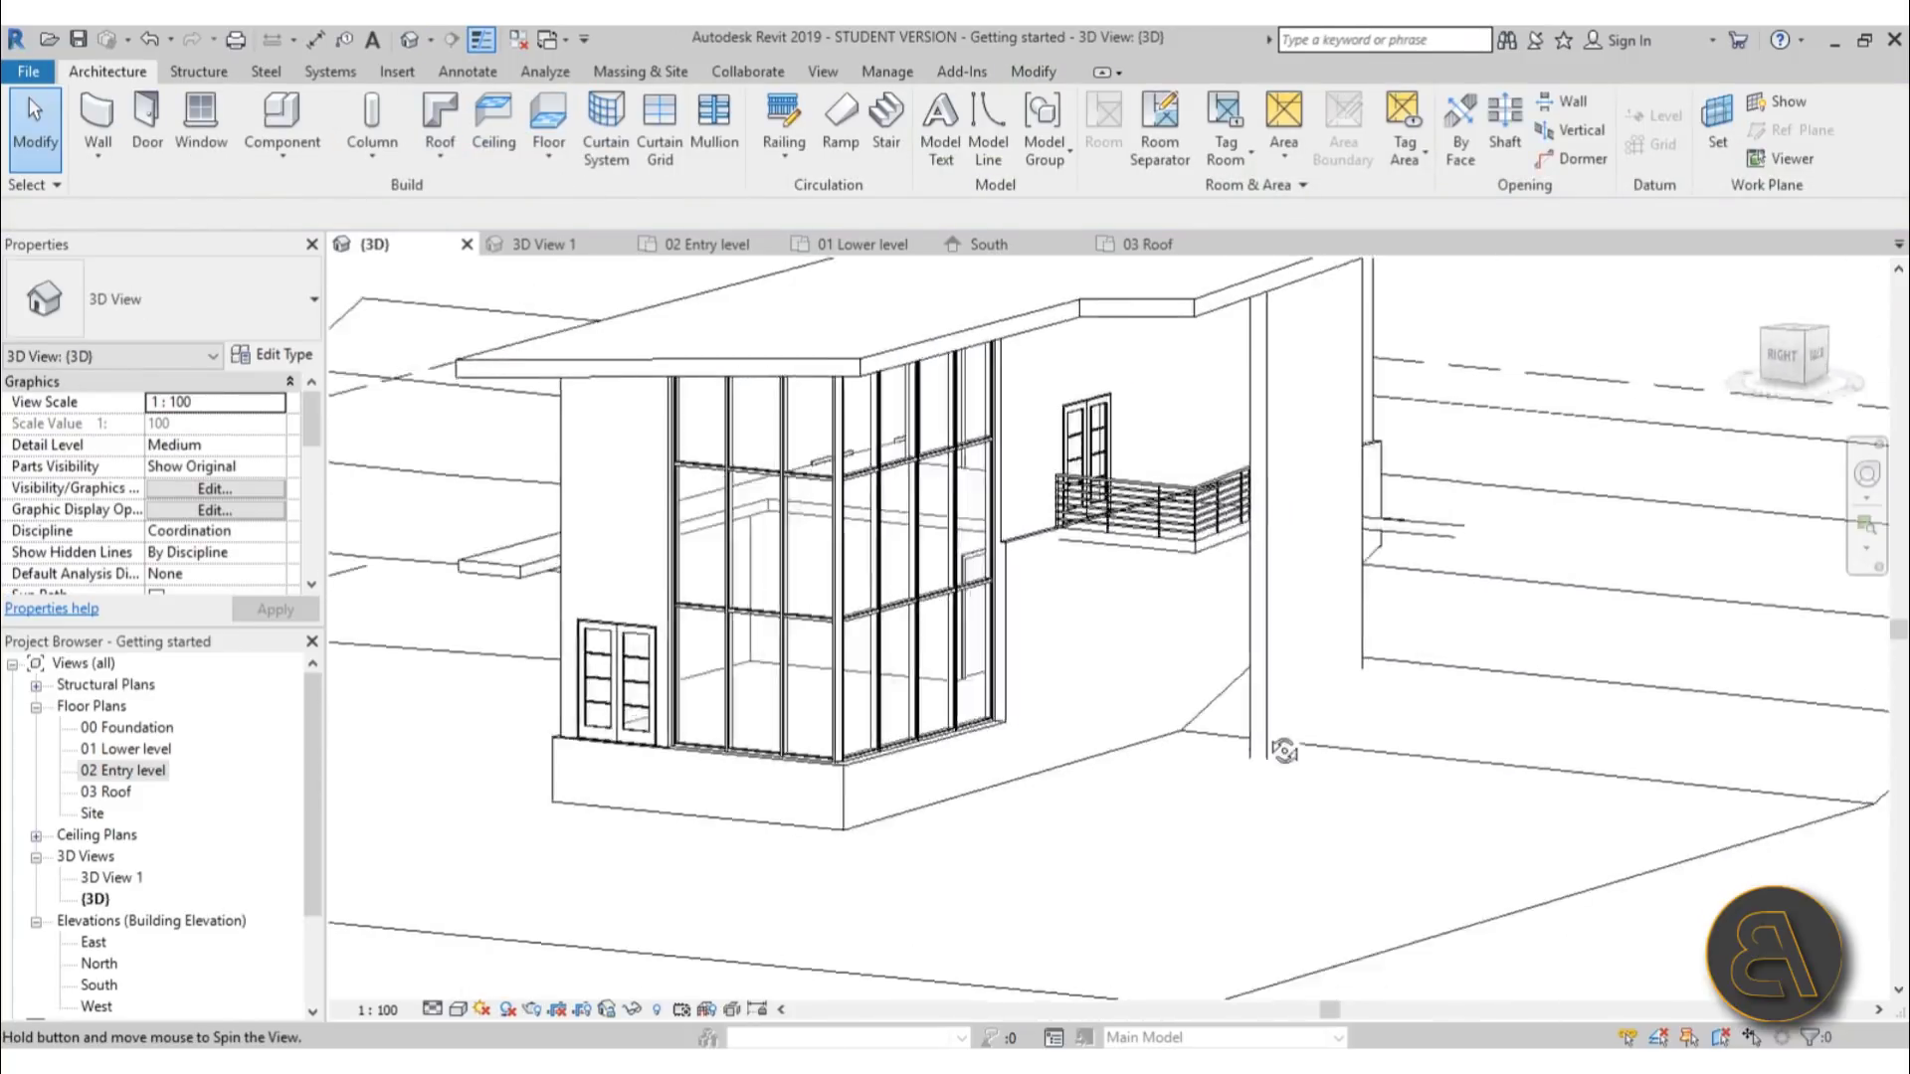
pyautogui.scroll(5, 1124, 467)
pyautogui.click(1193, 582)
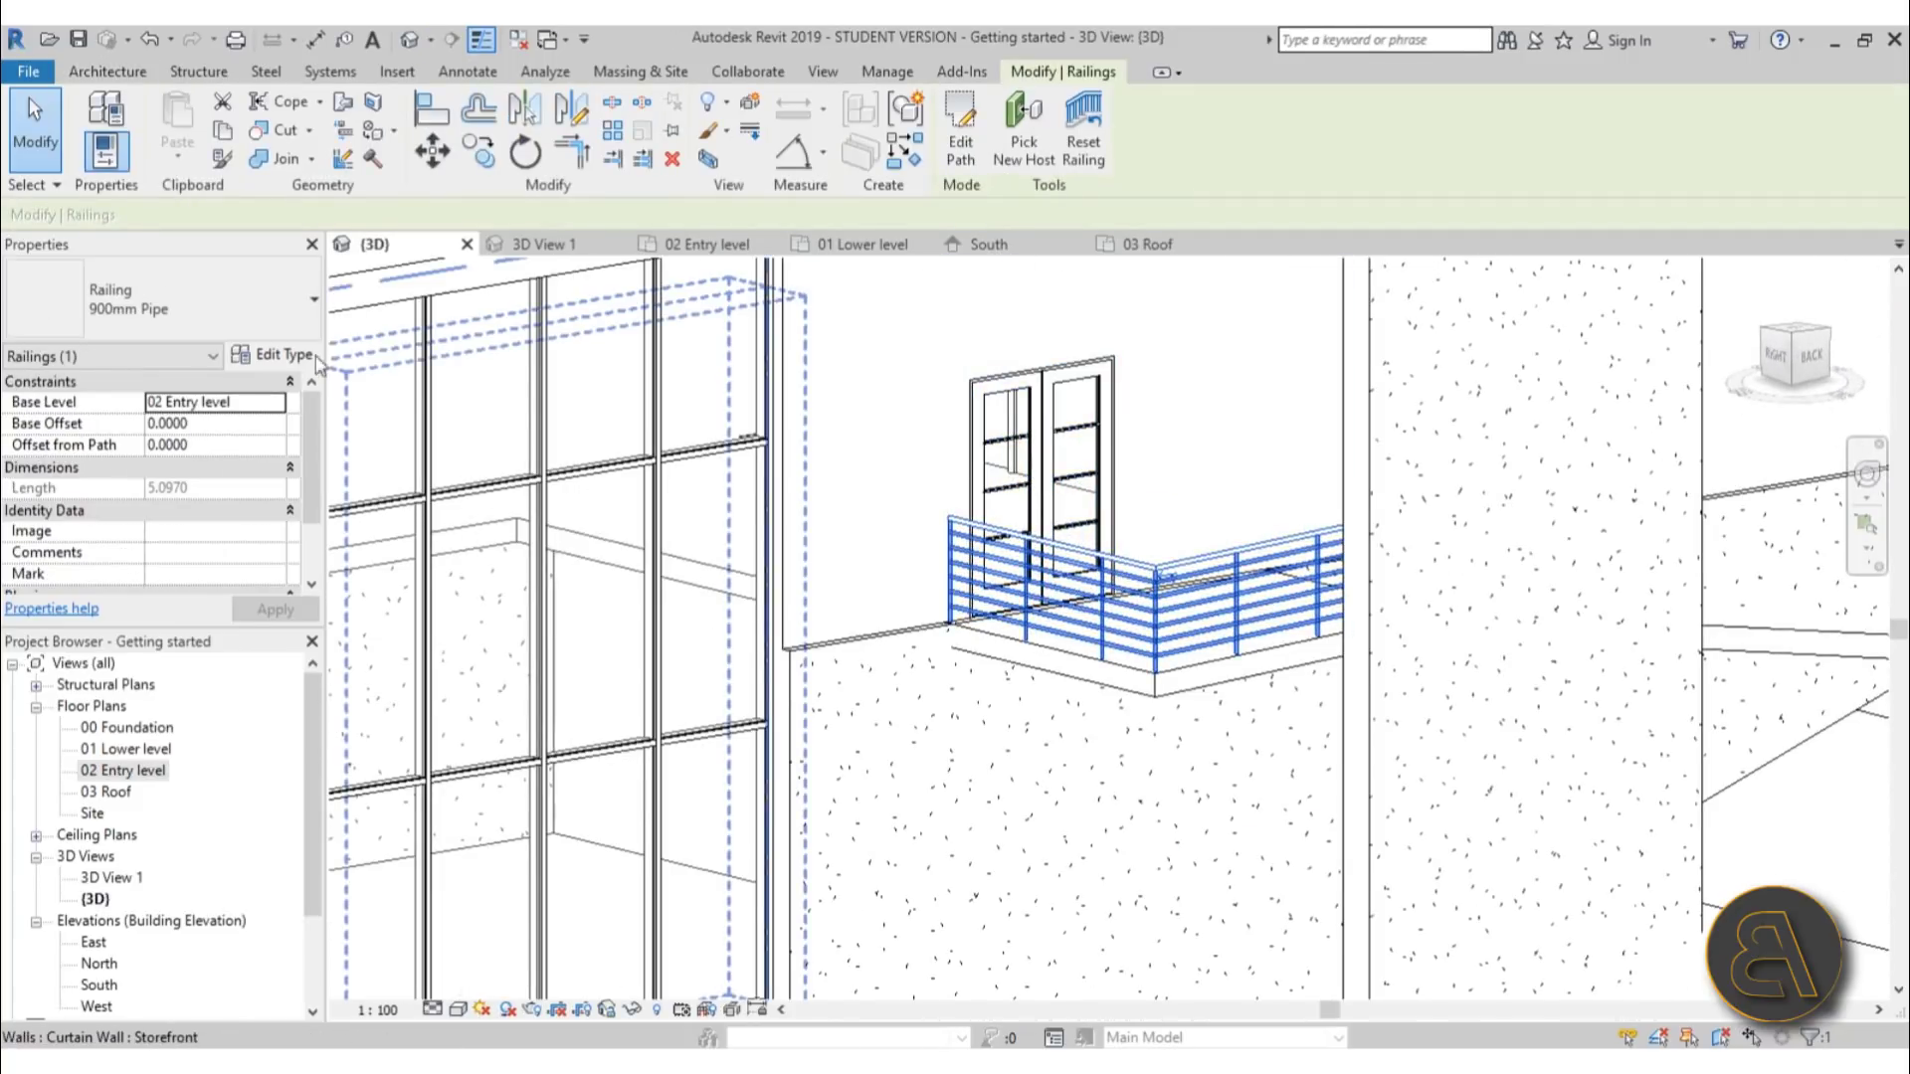
pyautogui.click(214, 329)
pyautogui.click(151, 444)
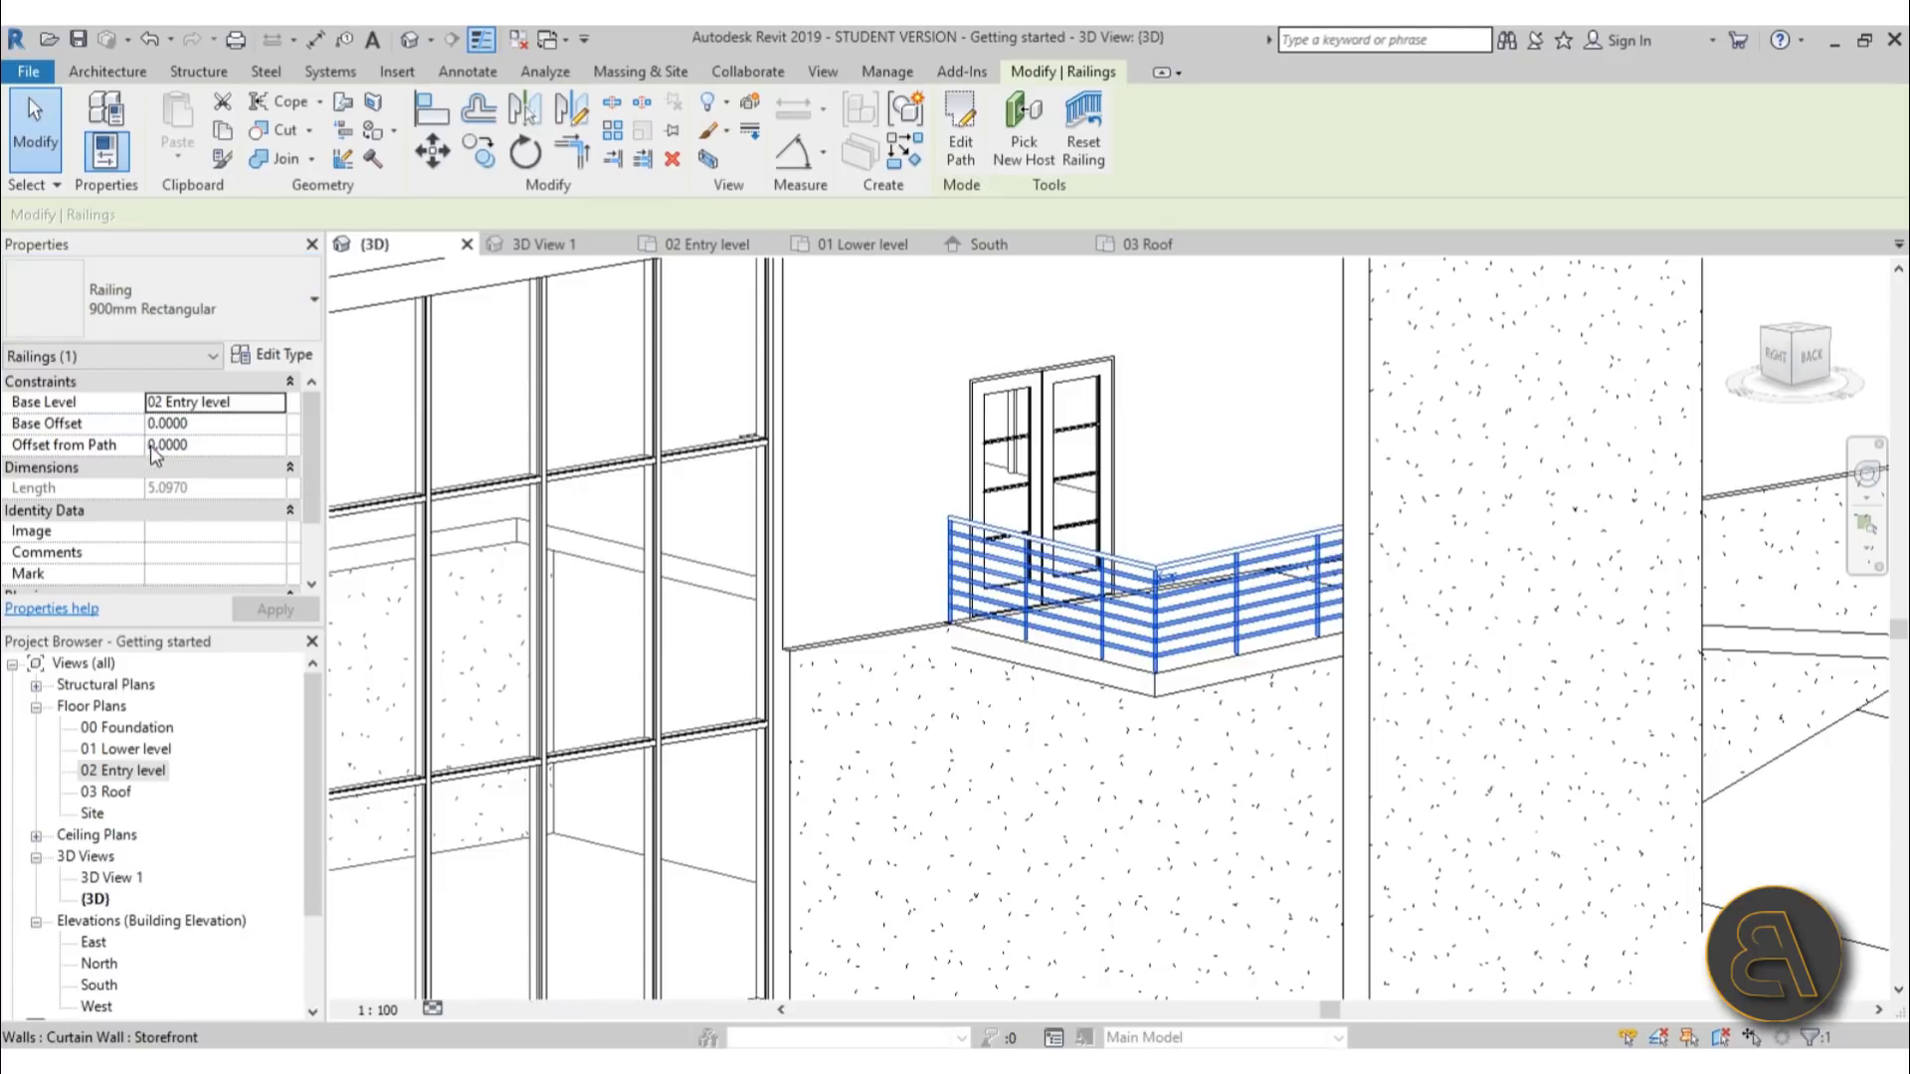
pyautogui.scroll(4, 1244, 596)
# Try the Glass Panel - Bottom Fill type on the terrace railing, and return it to 900mm Pipe
pyautogui.click(171, 312)
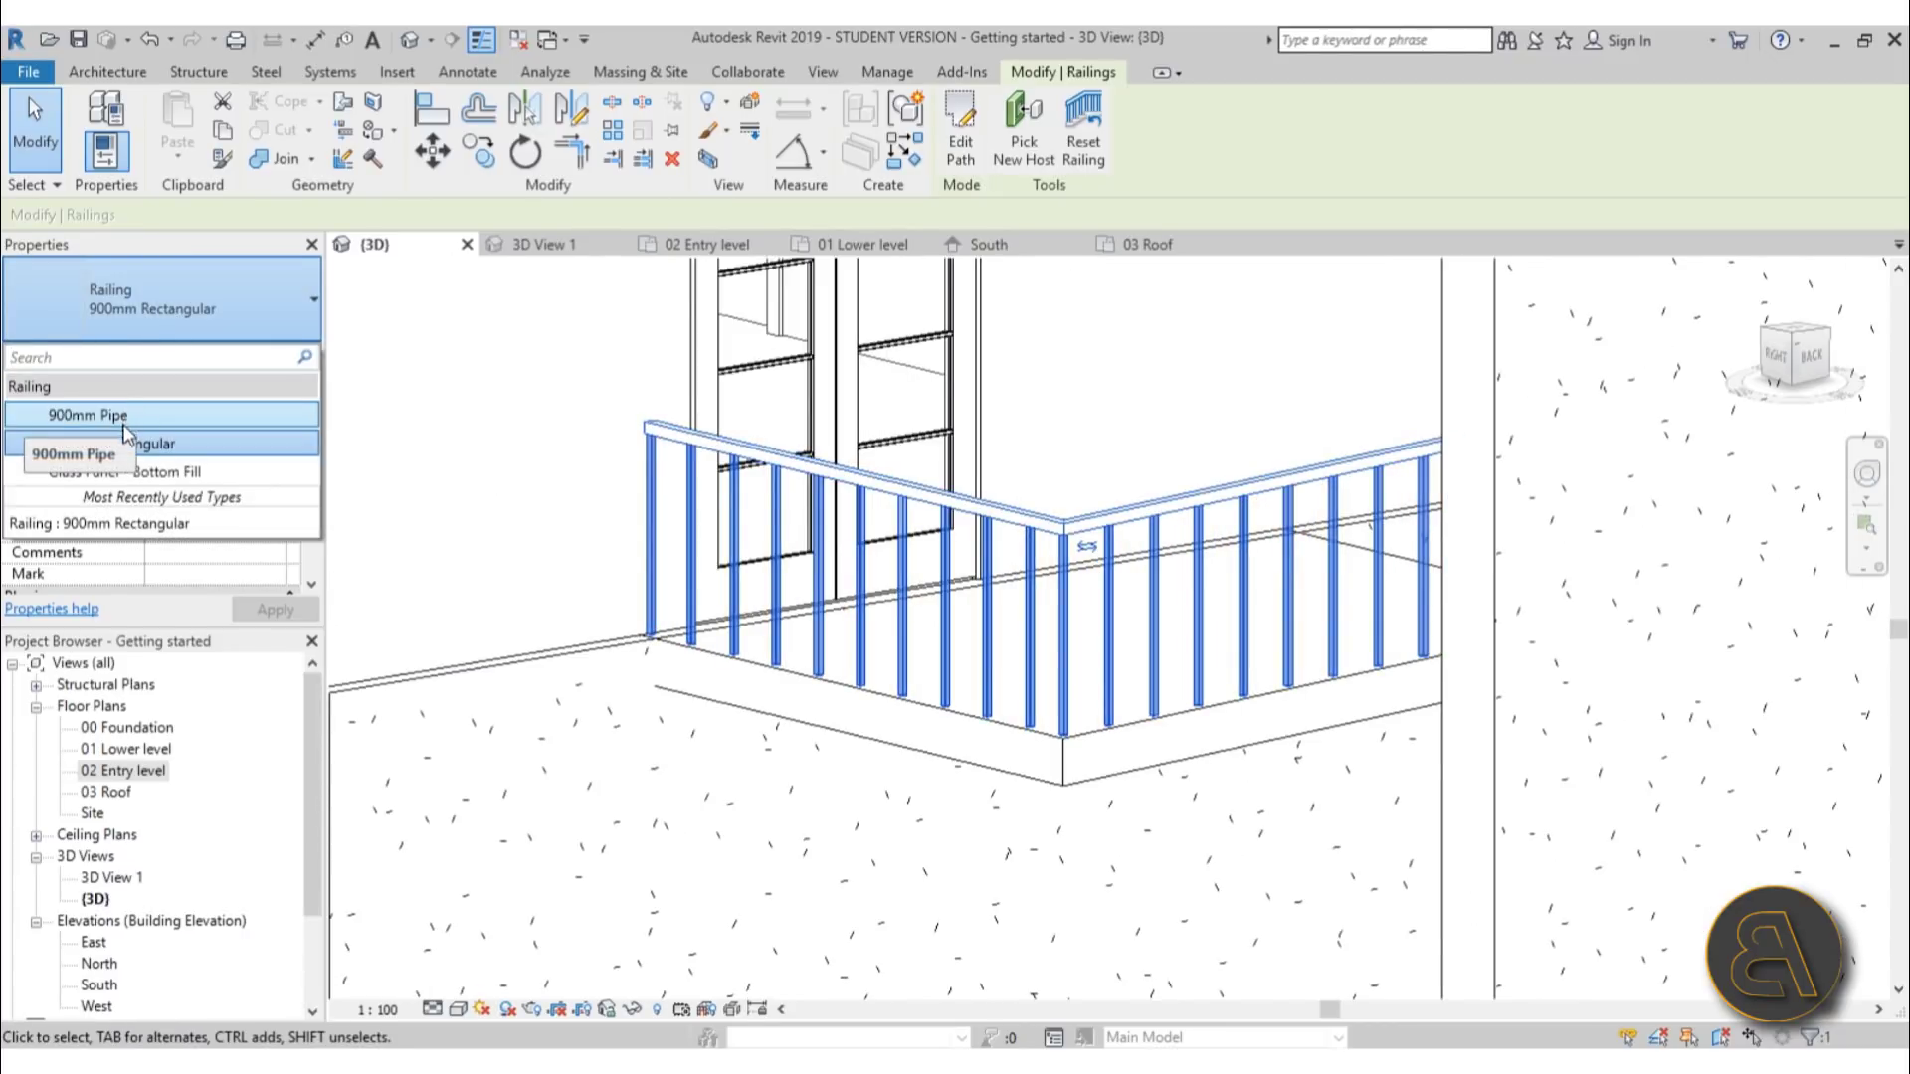
pyautogui.click(159, 472)
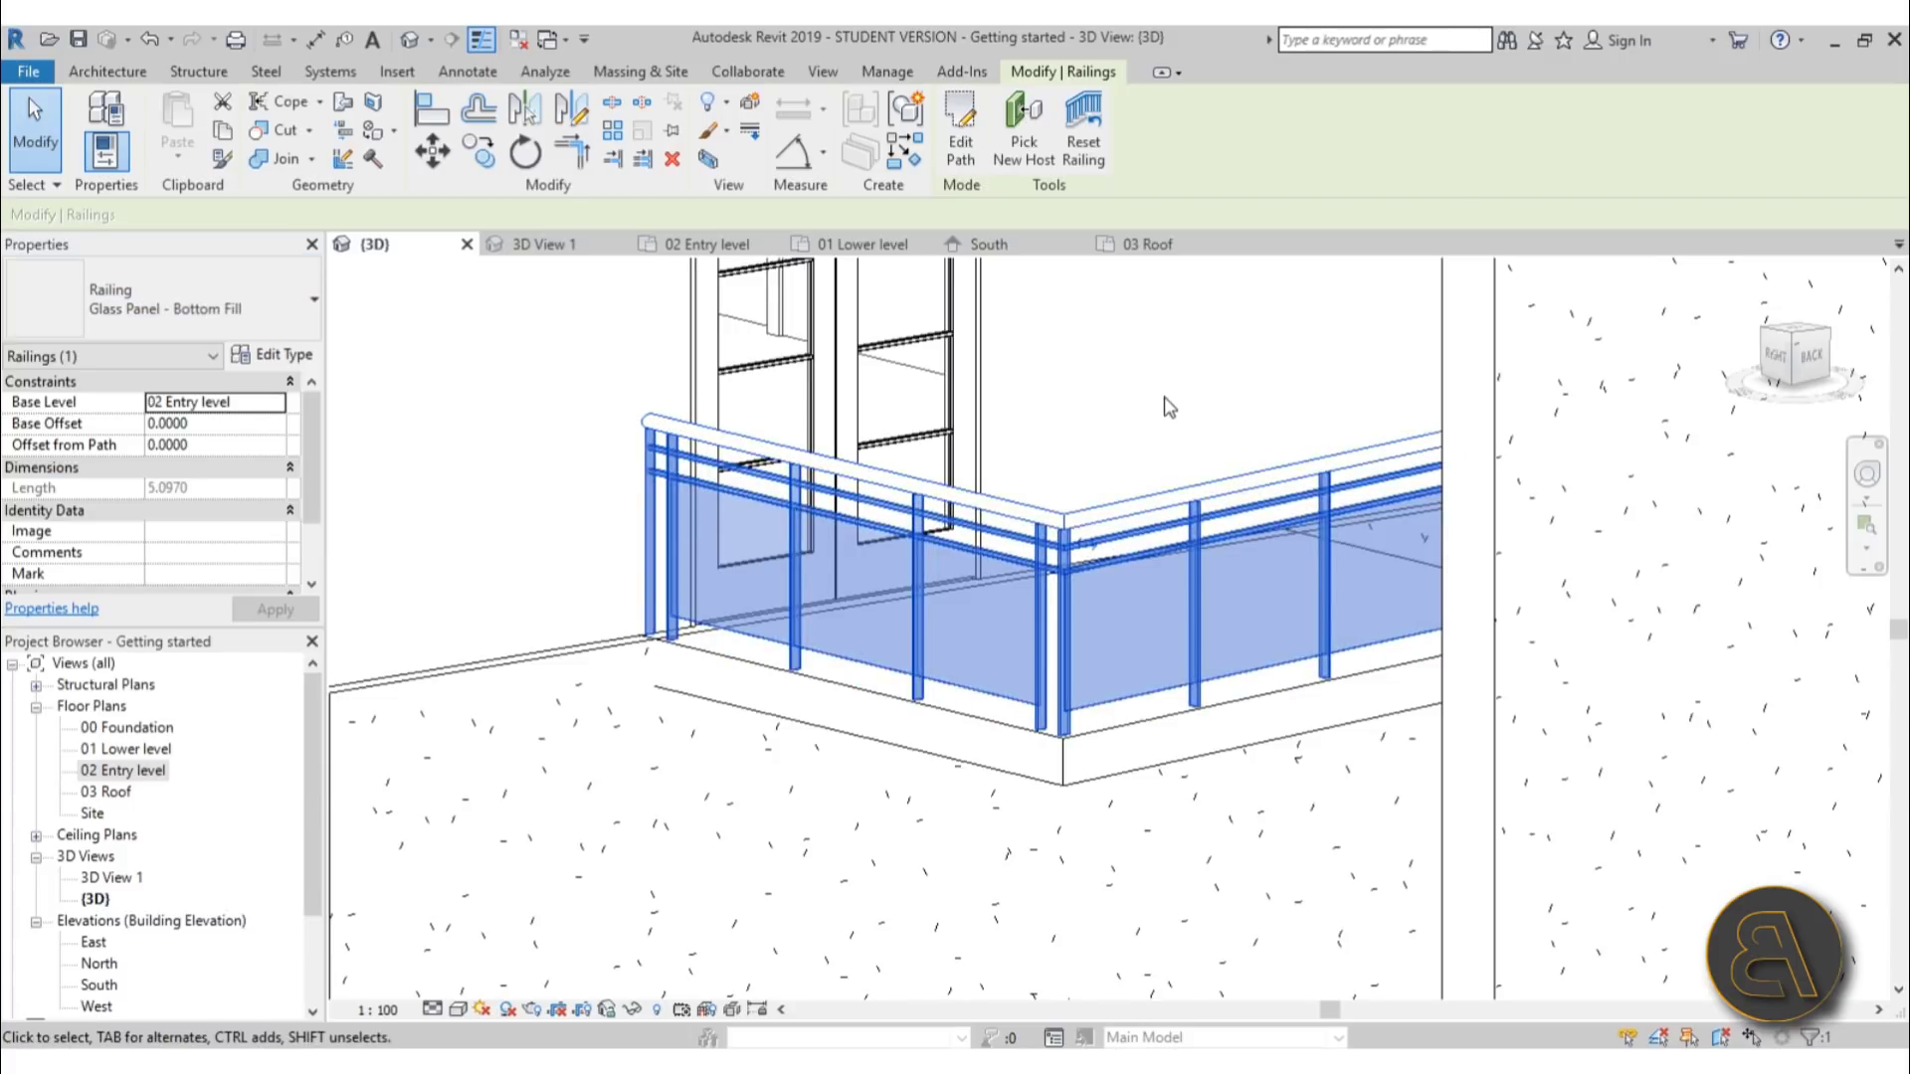
pyautogui.scroll(-6, 1170, 408)
pyautogui.keyDown('shift'); pyautogui.moveTo(1432, 677); pyautogui.dragTo(1392, 617, button='middle'); pyautogui.keyUp('shift')
pyautogui.scroll(4, 1296, 576)
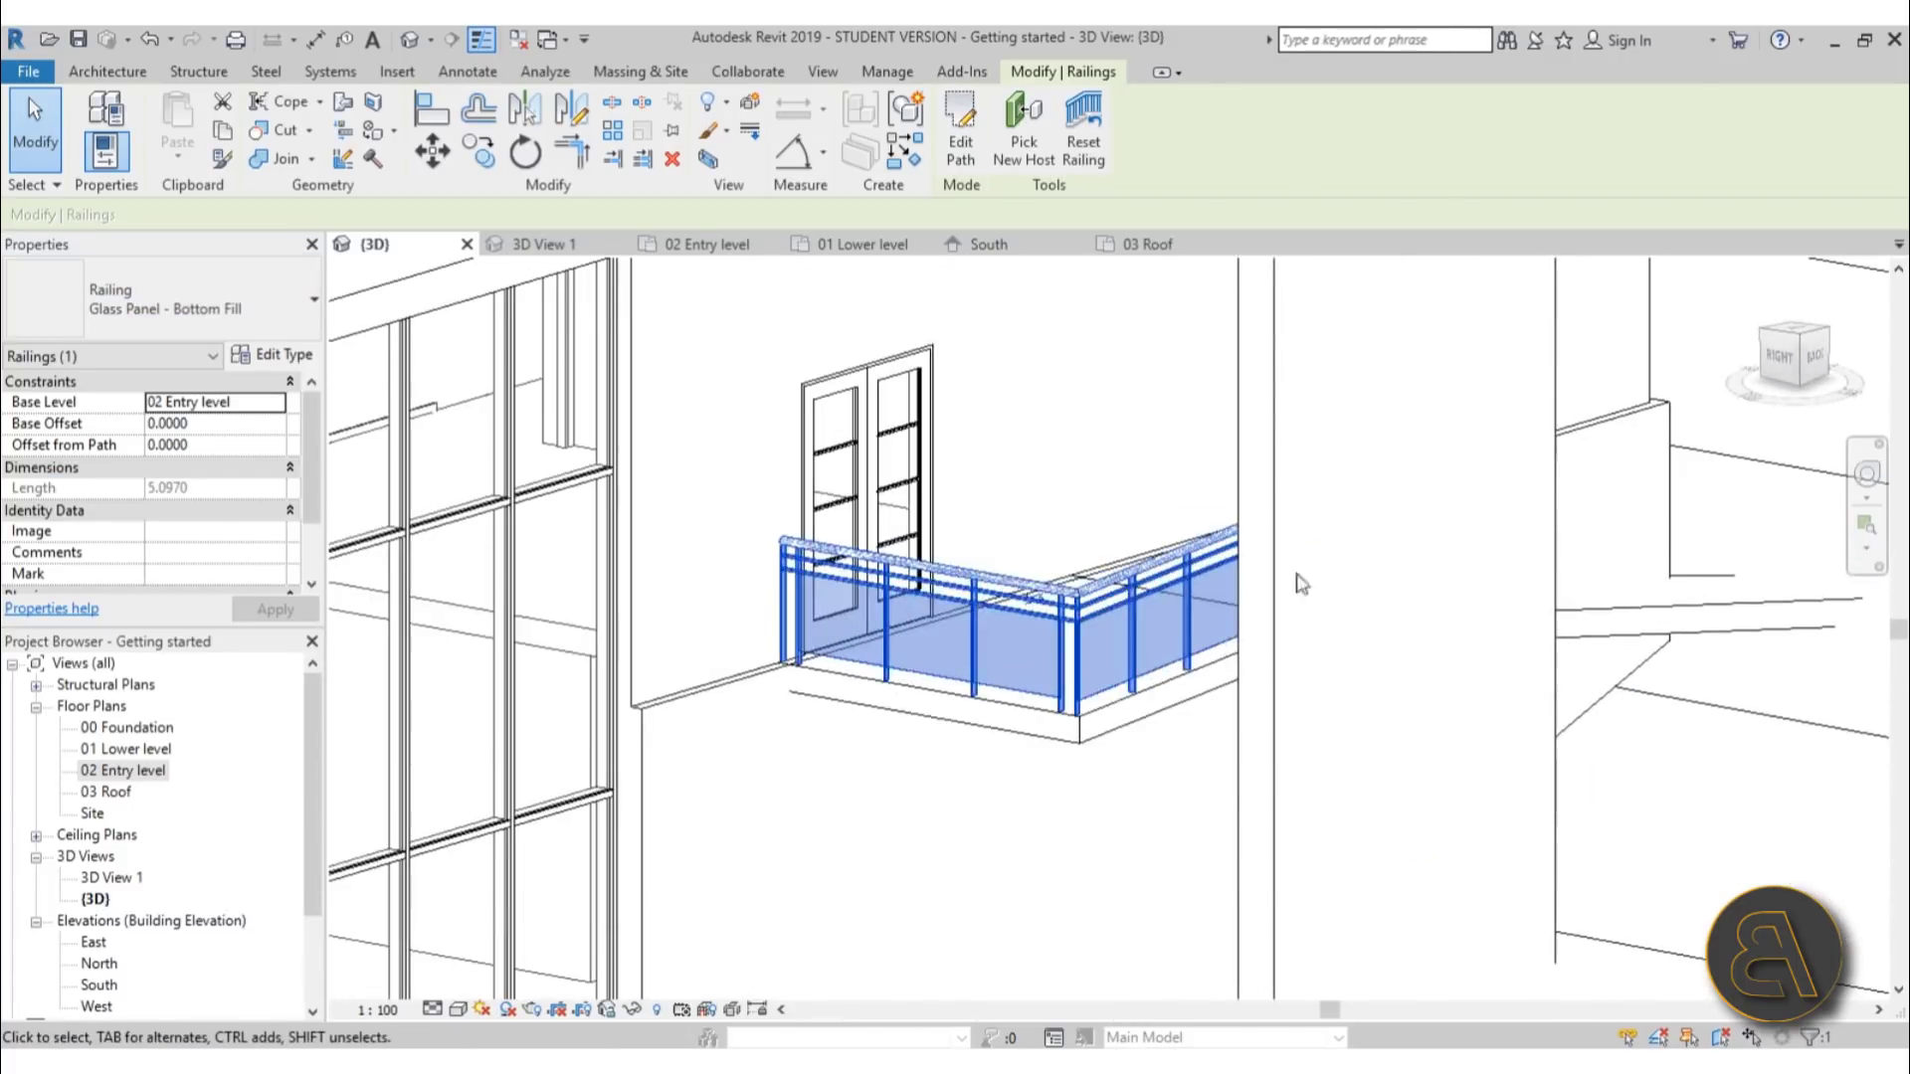
pyautogui.click(216, 290)
pyautogui.click(139, 415)
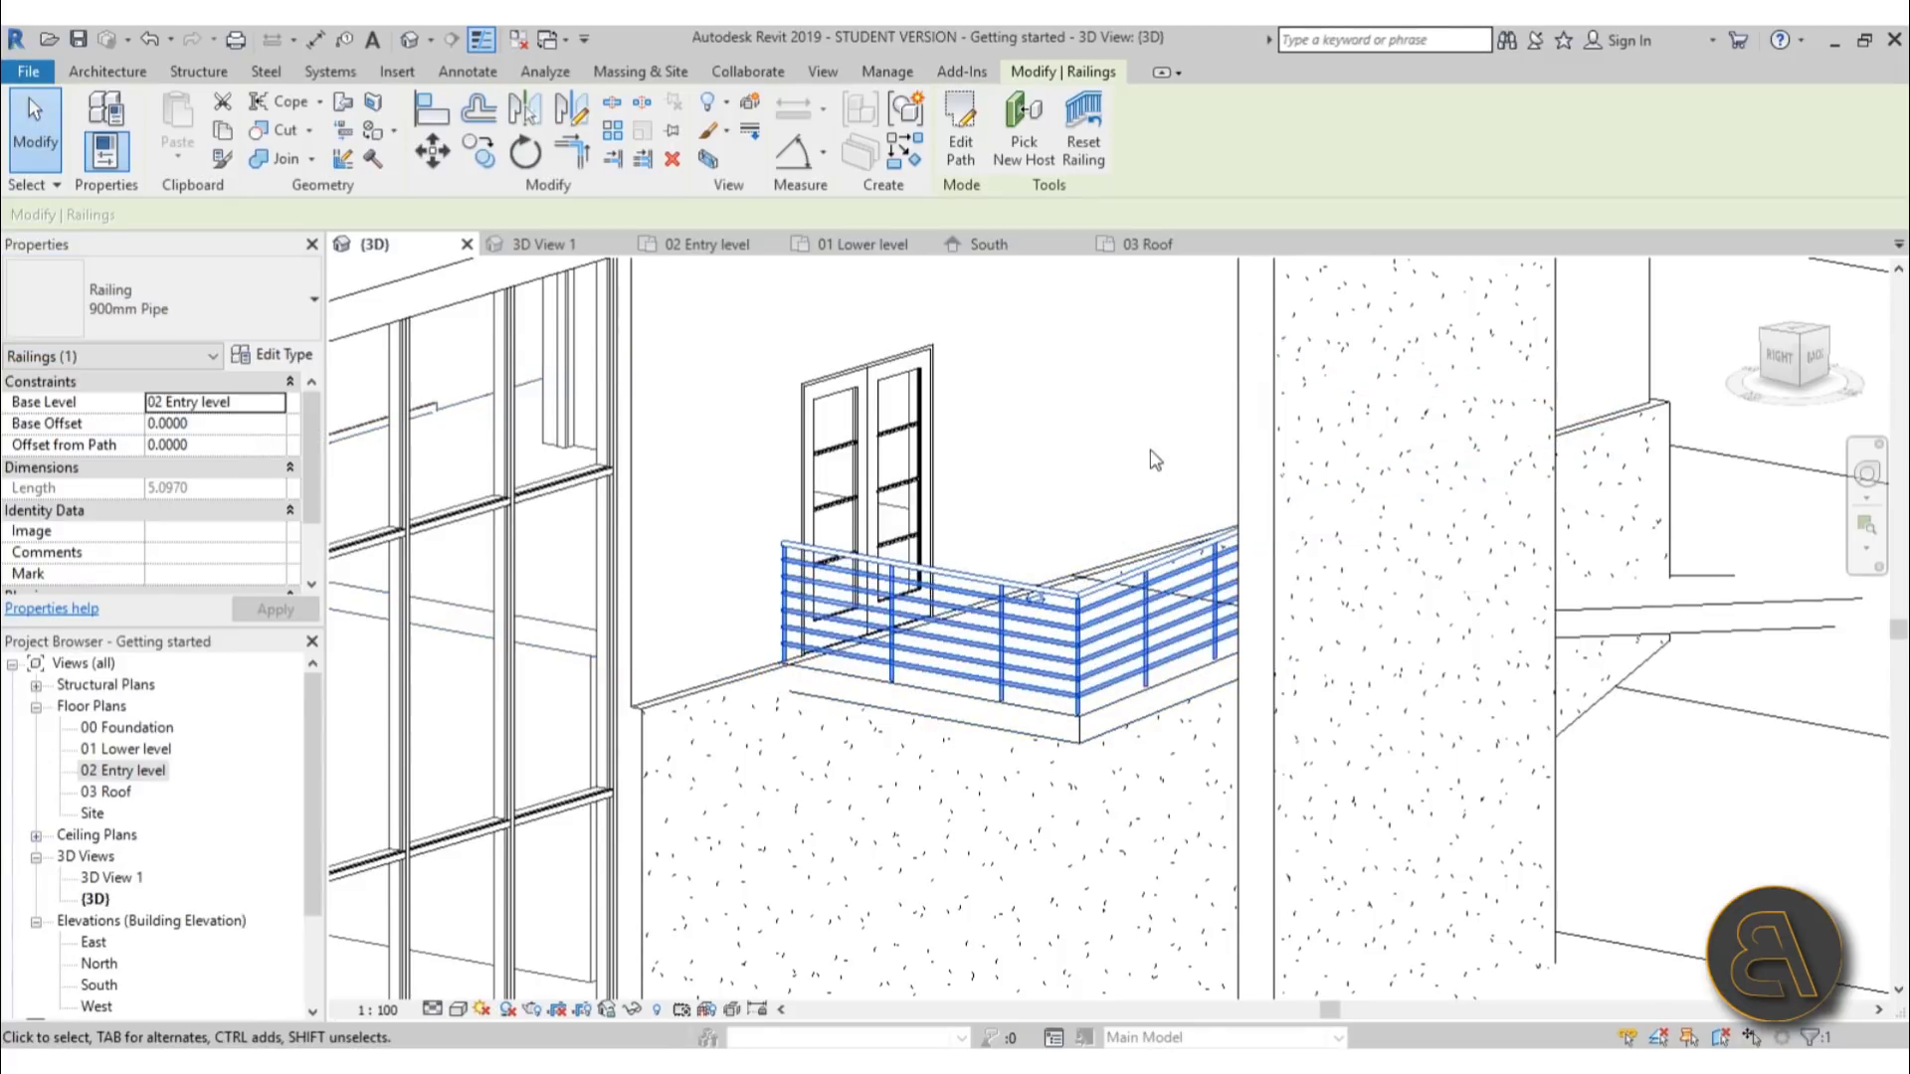
# Inspect the projecting slab beside the glazed corner in 3D, and open its area in the 02 Entry level floor plan
pyautogui.scroll(-4, 1153, 459)
pyautogui.keyDown('shift'); pyautogui.moveTo(1154, 459); pyautogui.dragTo(1535, 653, button='middle'); pyautogui.keyUp('shift')
pyautogui.scroll(4, 875, 838)
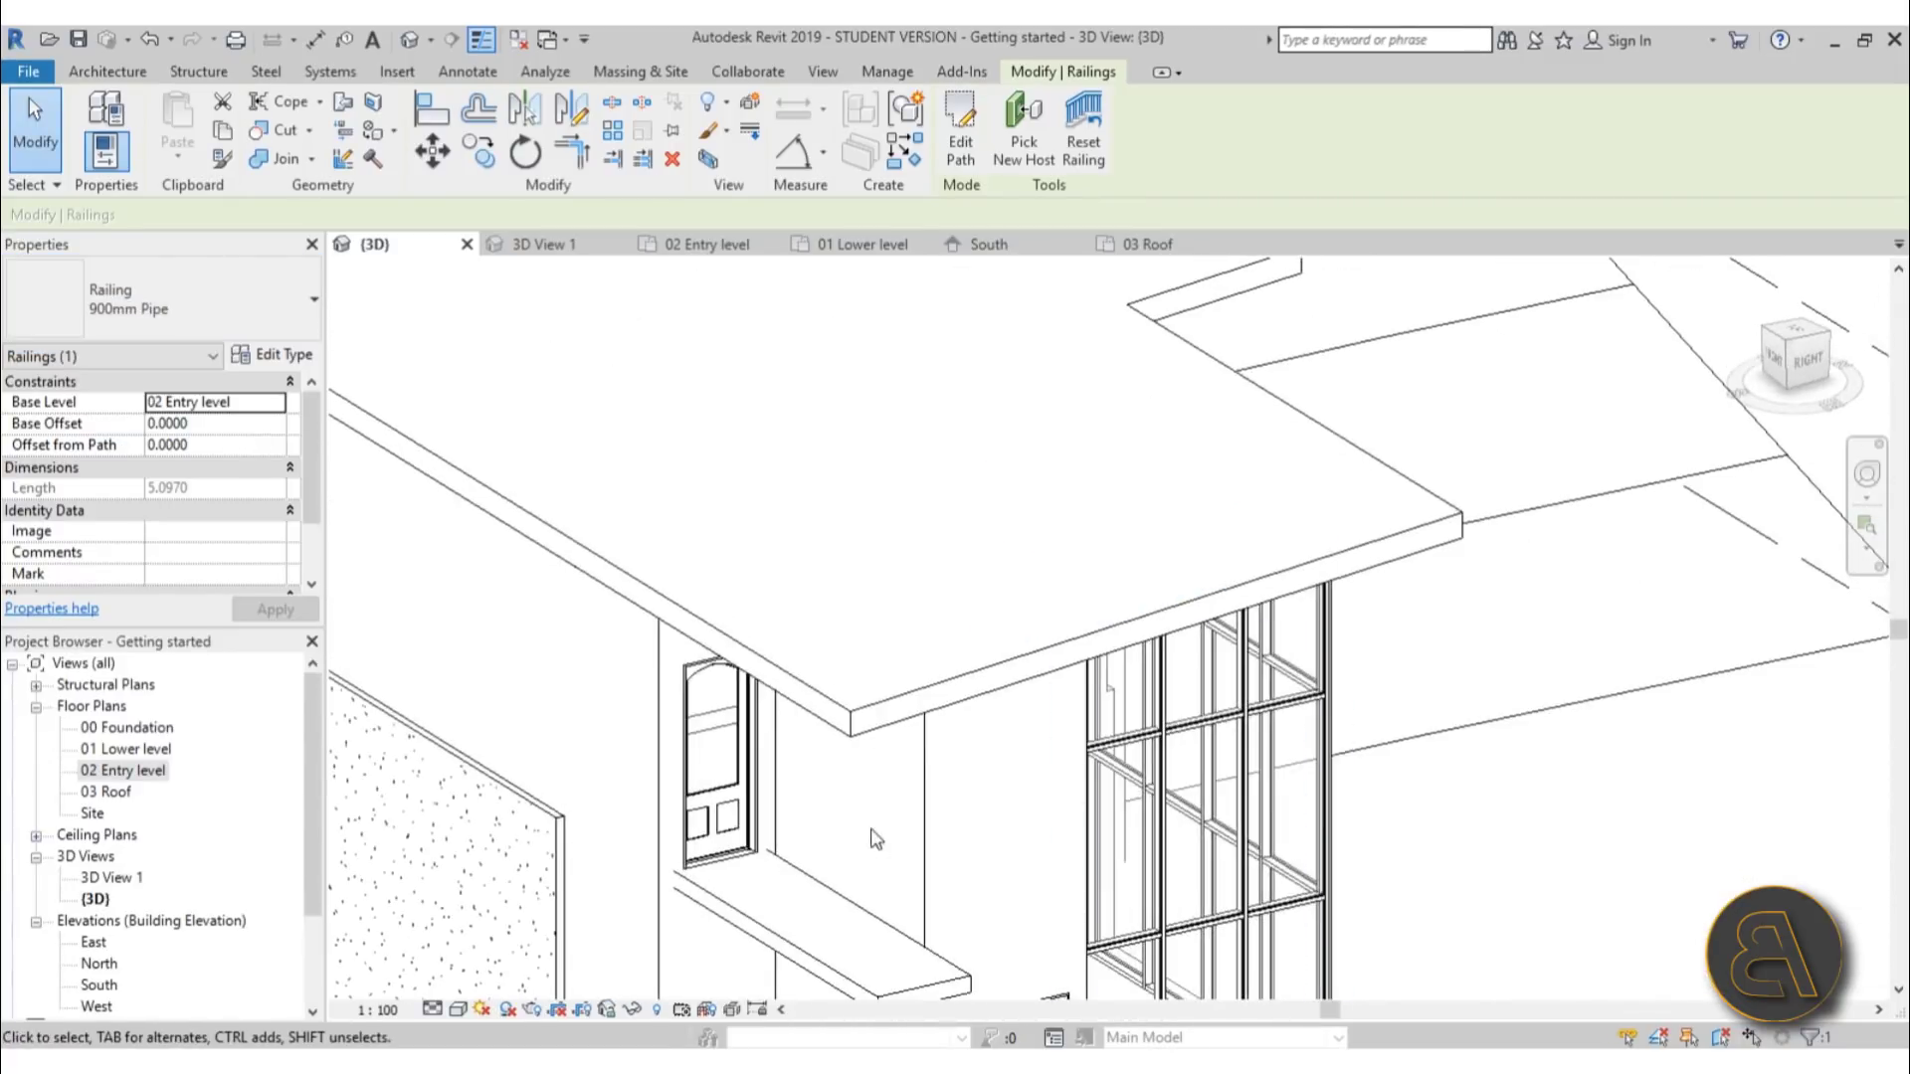
pyautogui.scroll(-2, 876, 838)
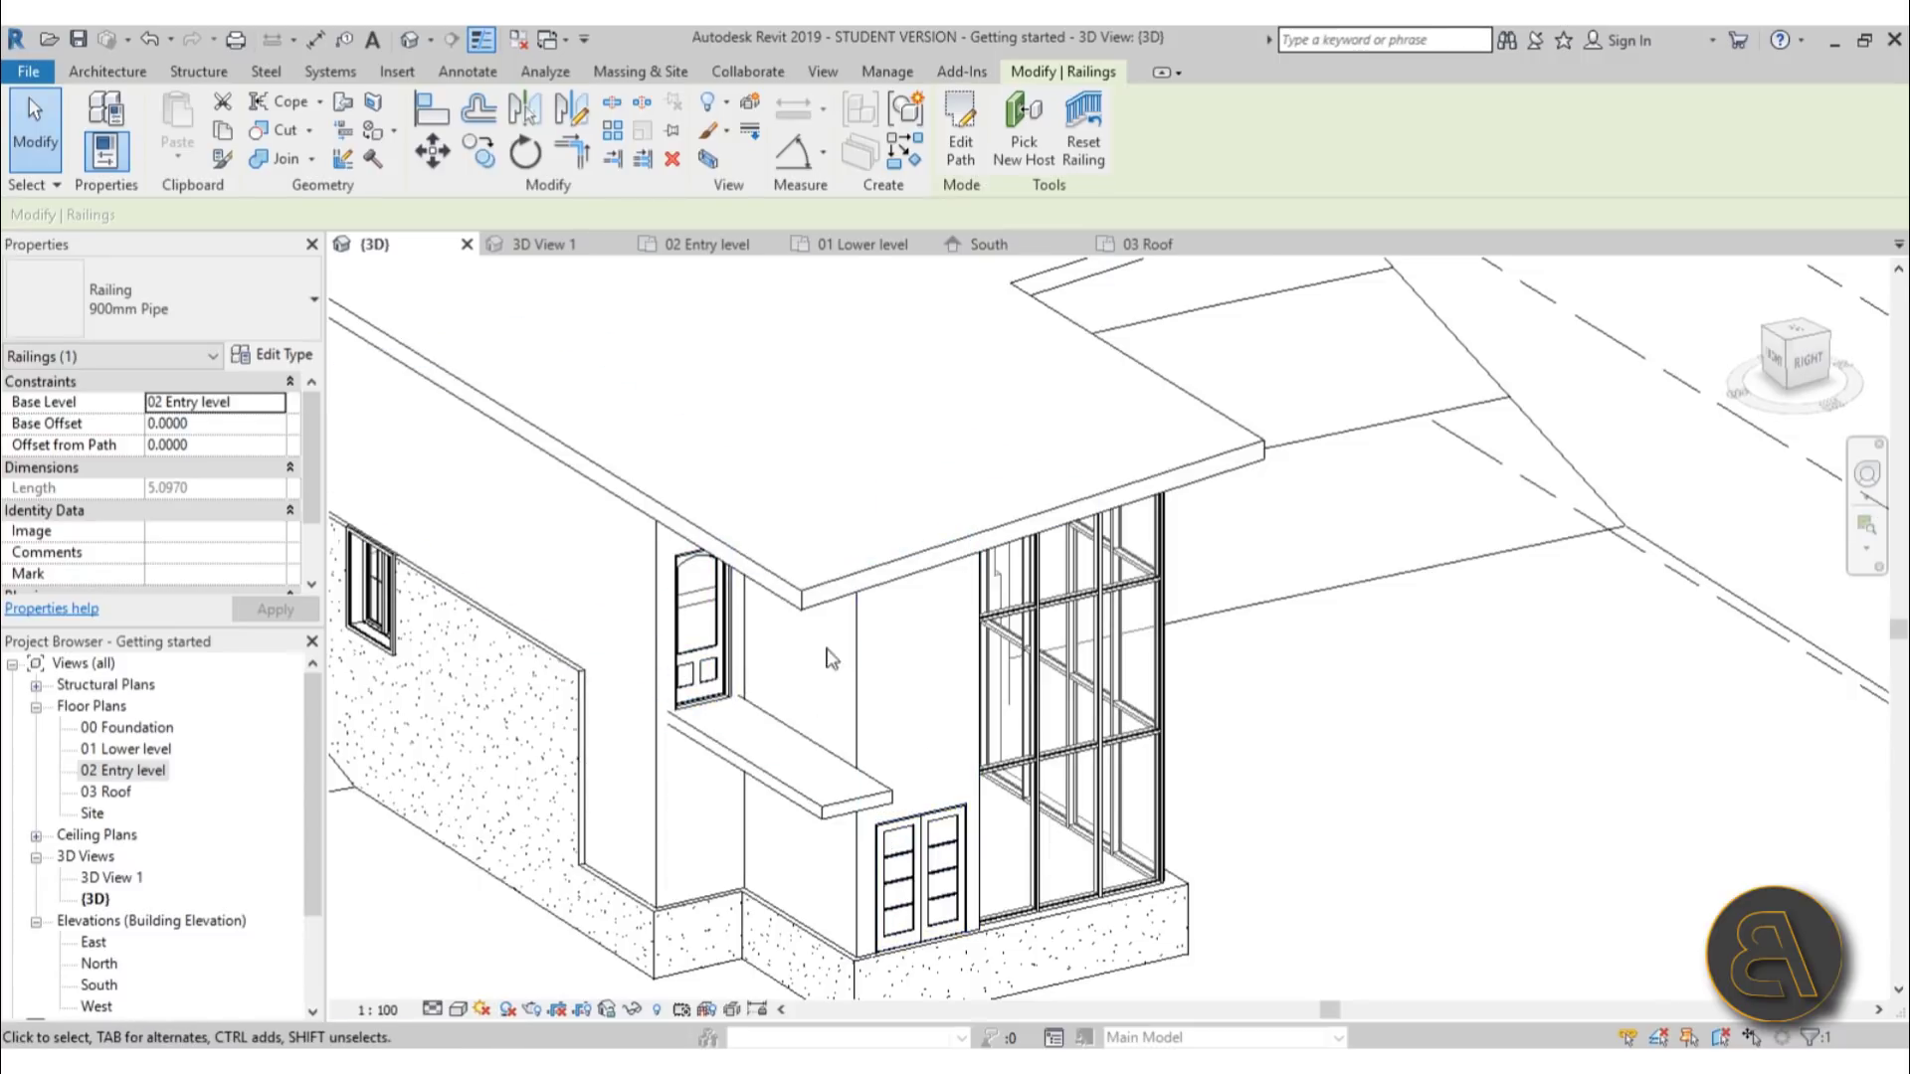
pyautogui.doubleClick(121, 768)
pyautogui.scroll(3, 1031, 610)
pyautogui.moveTo(1032, 610); pyautogui.dragTo(722, 487, button='middle')
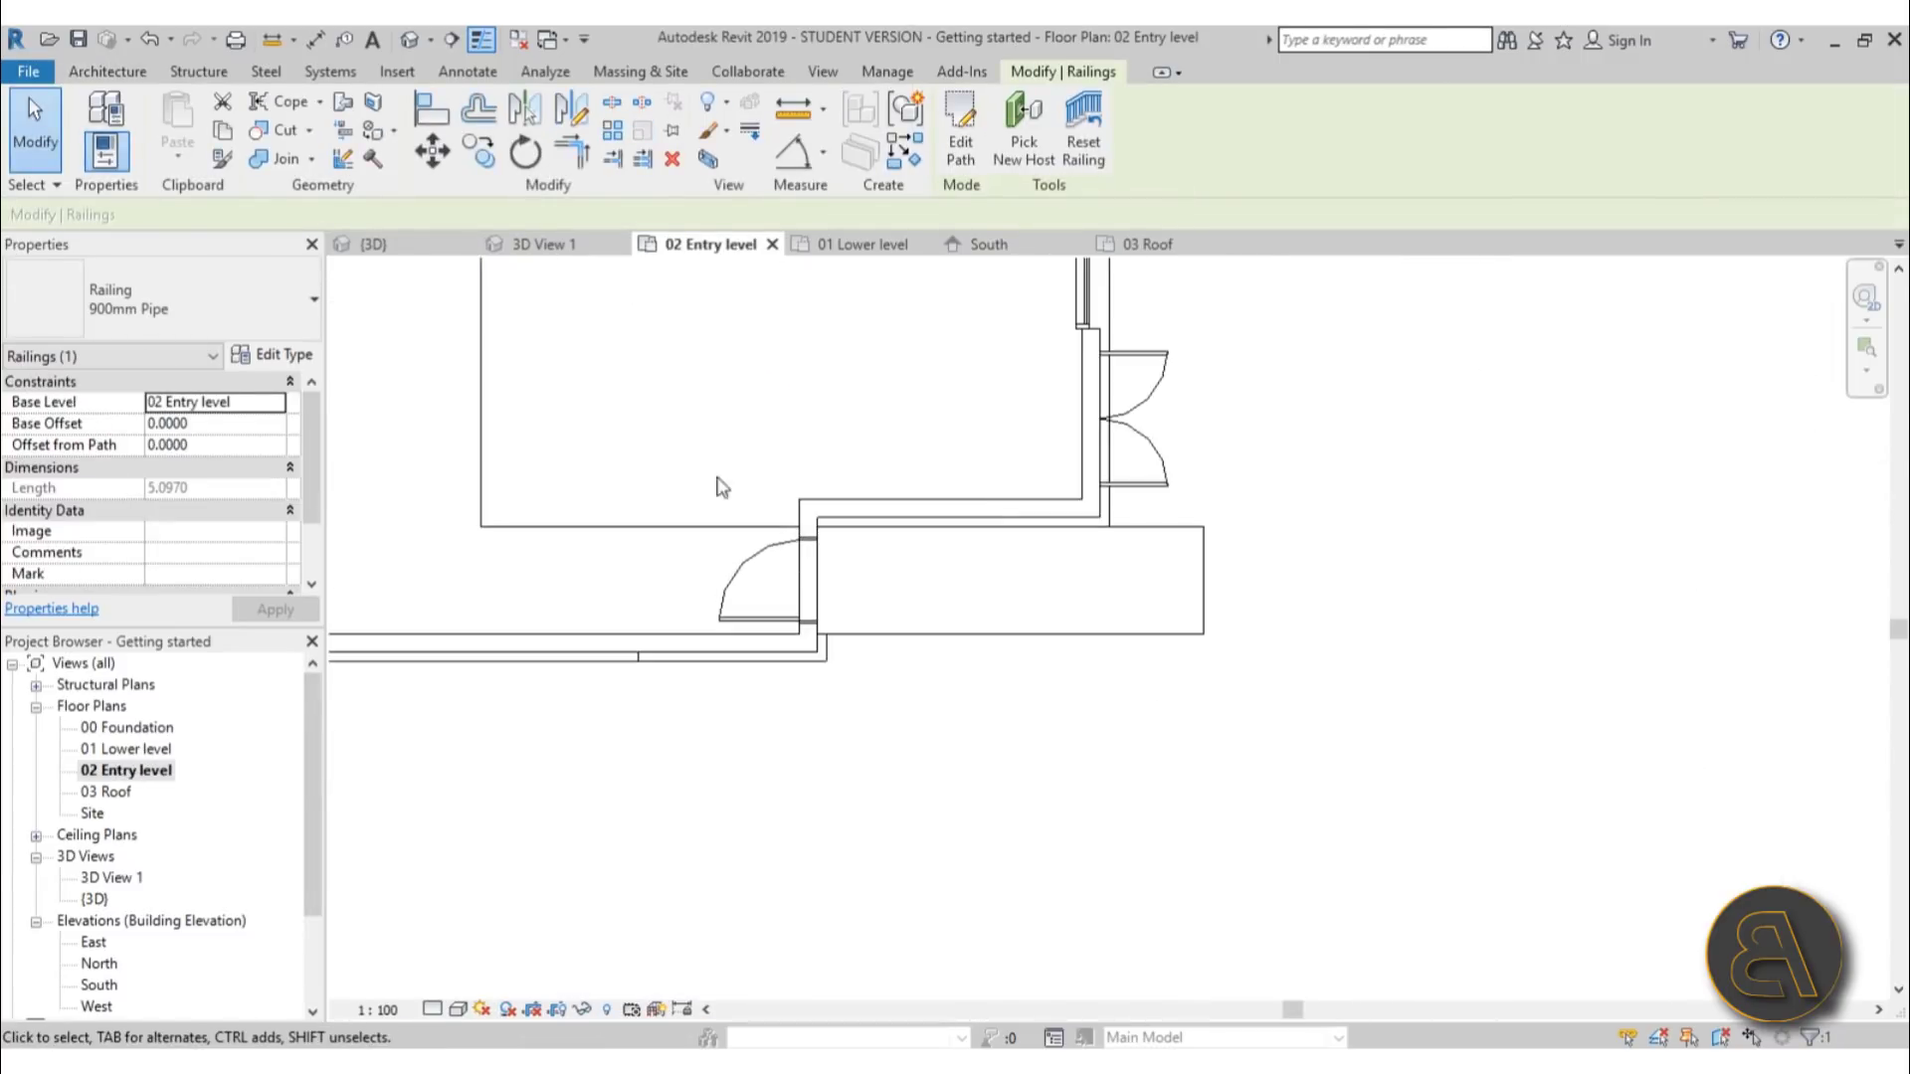
# Start a separate 900mm Pipe railing path and pick the projecting slab's short outer edge and both long edges with a 0.05 inward offset
pyautogui.click(722, 488)
pyautogui.click(821, 157)
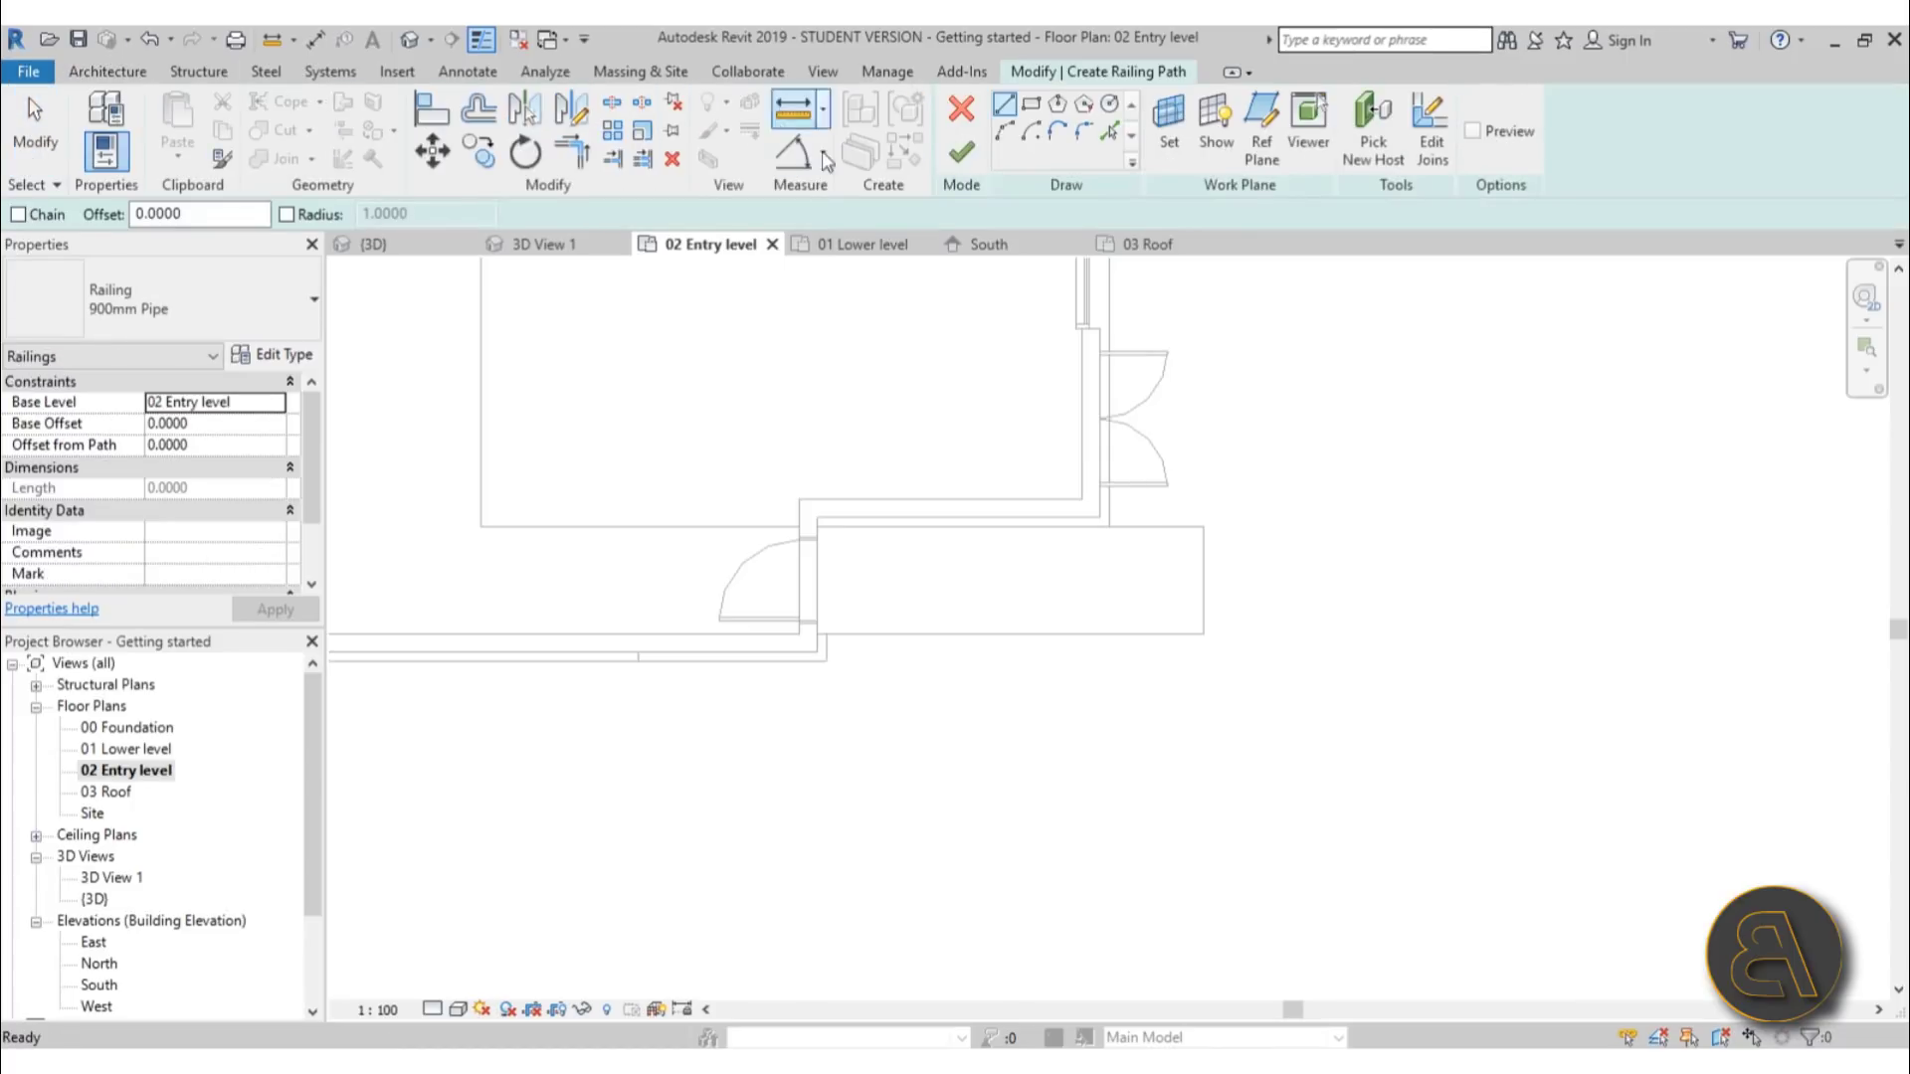
pyautogui.click(1109, 131)
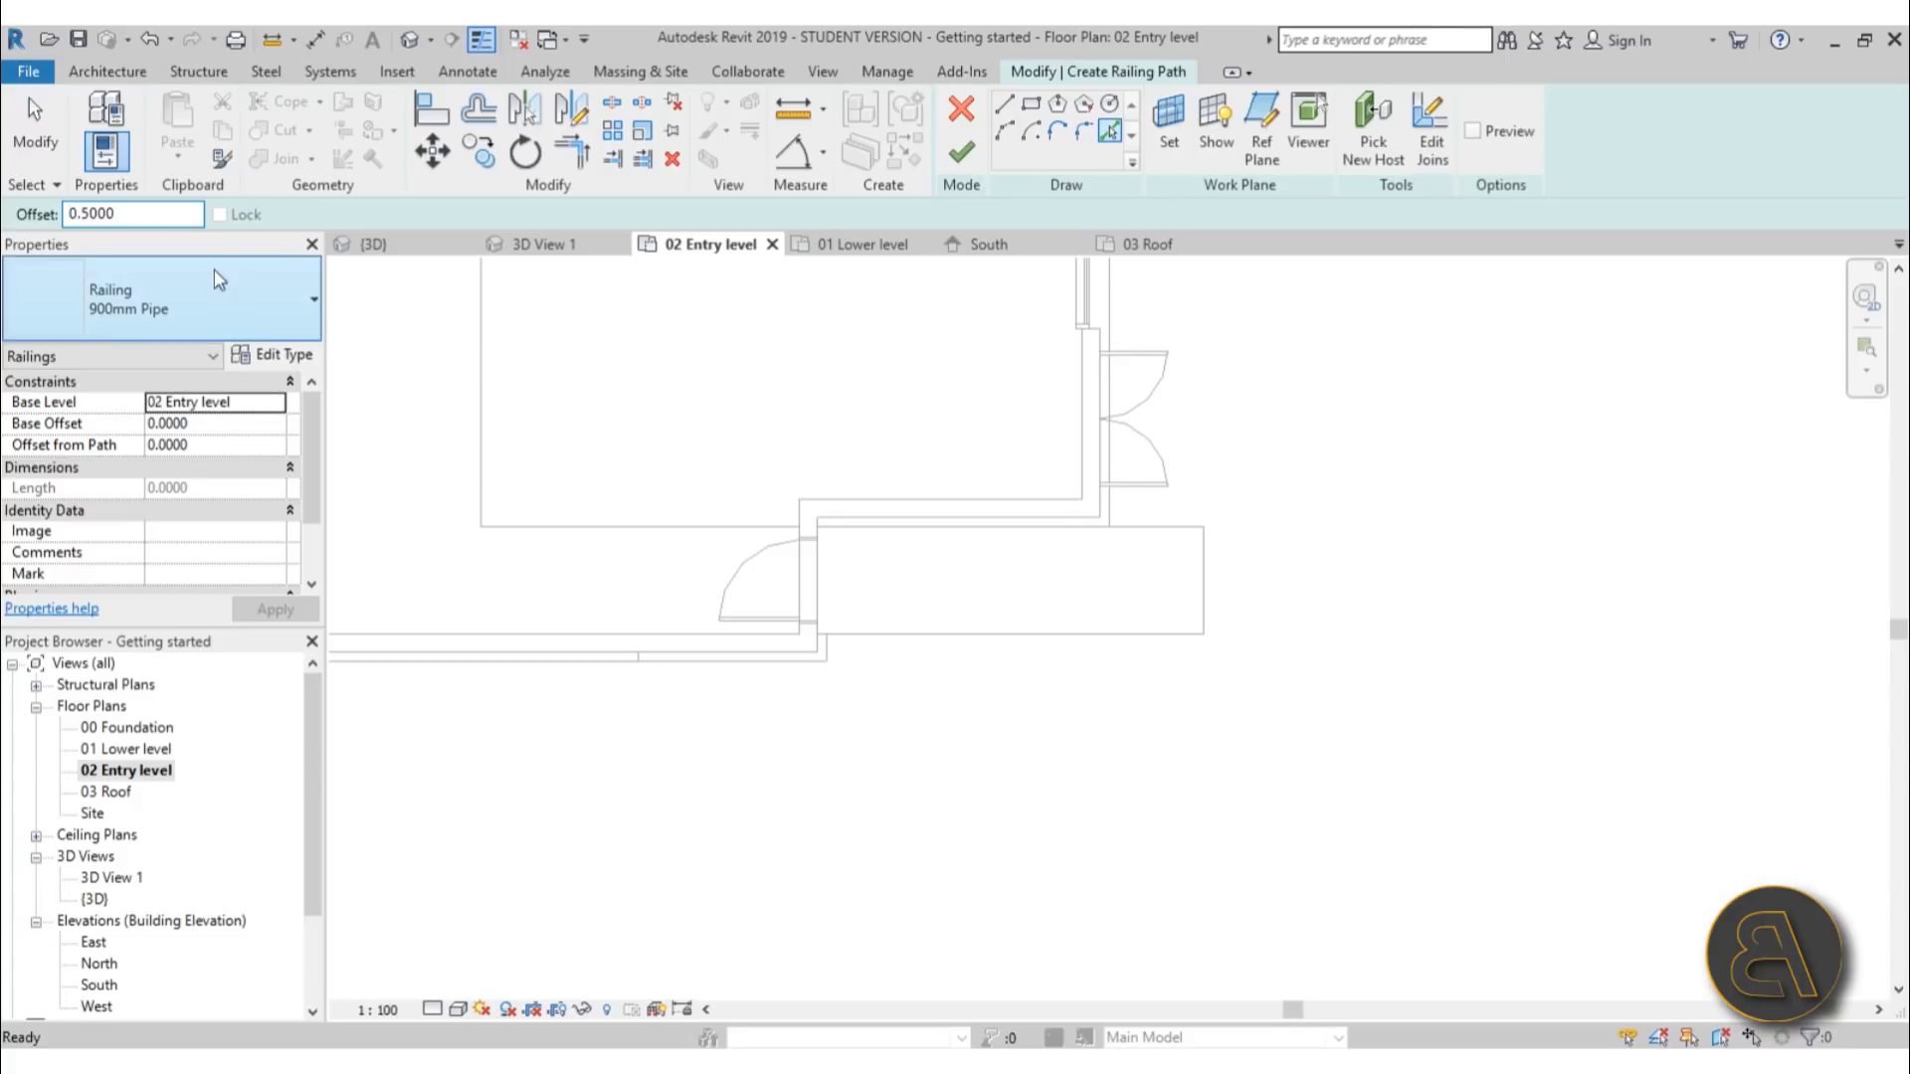
pyautogui.doubleClick(70, 213)
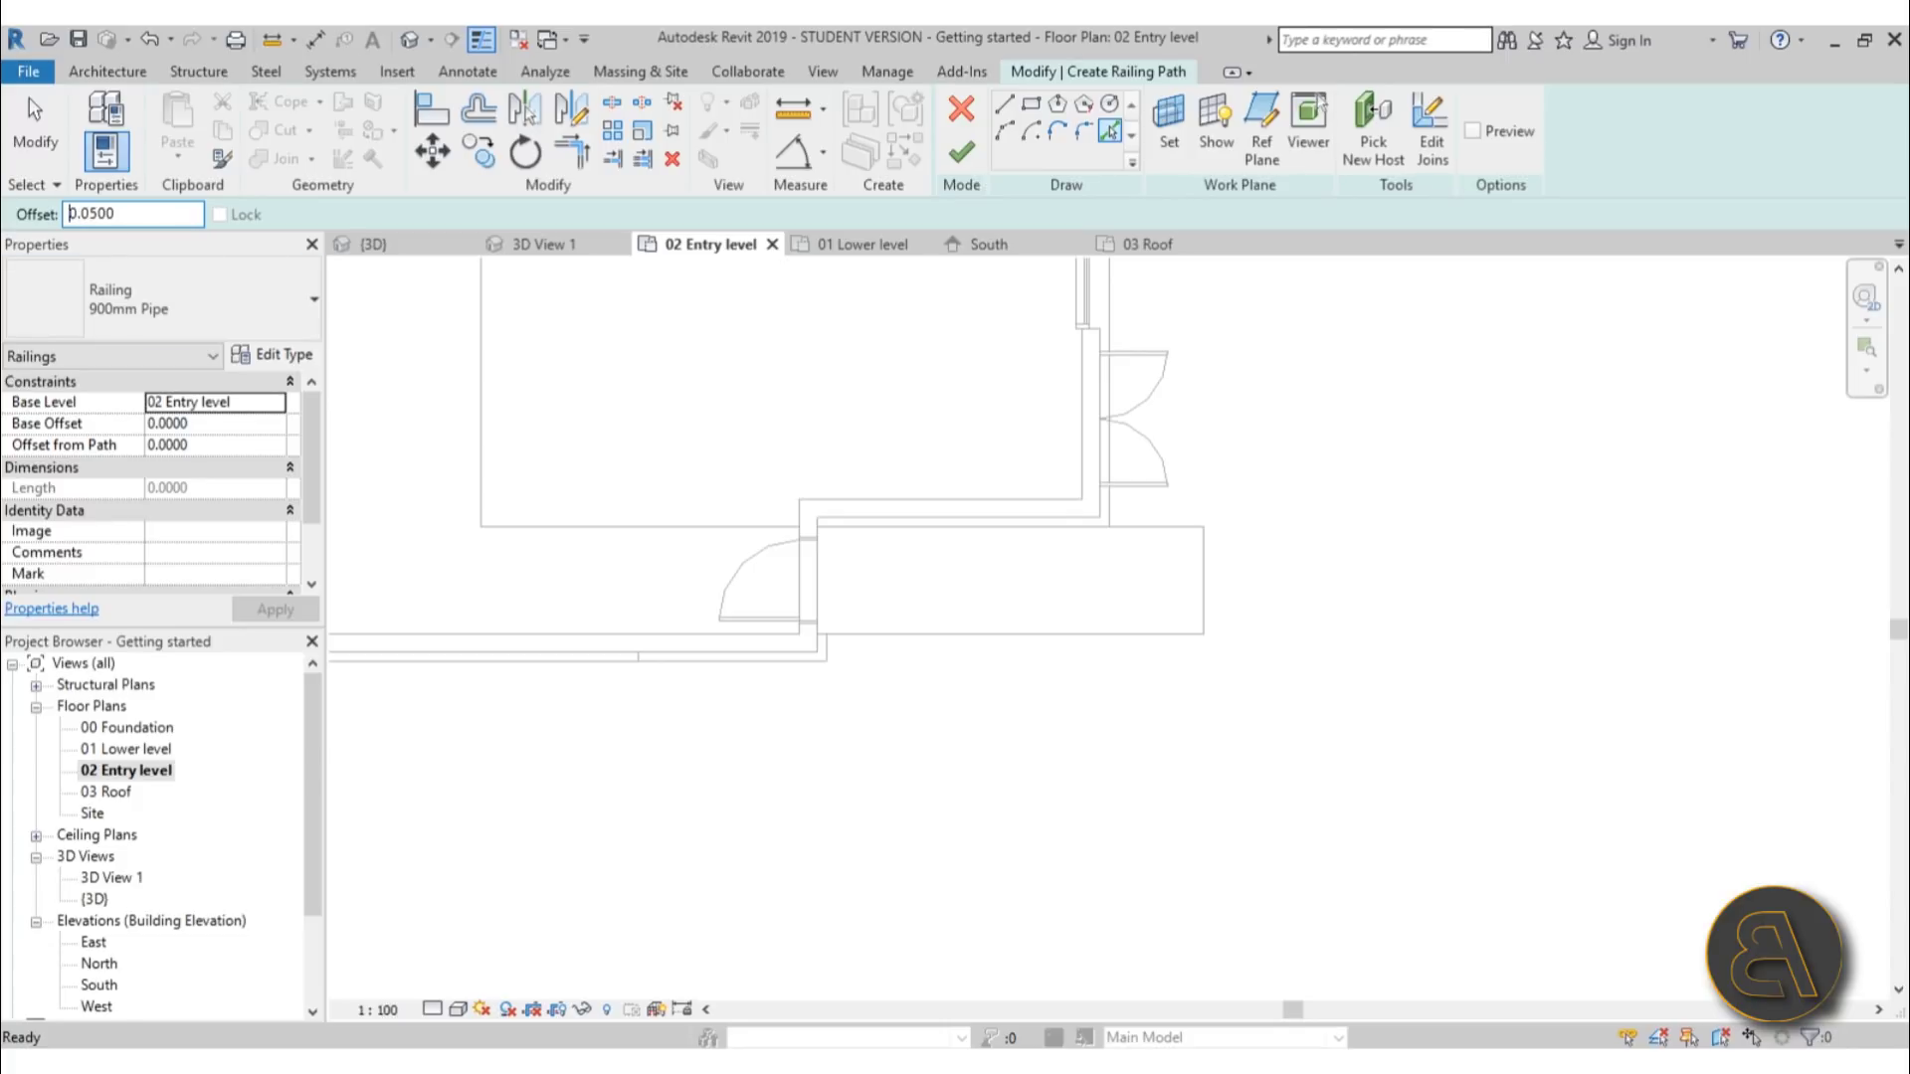
pyautogui.scroll(4, 1100, 520)
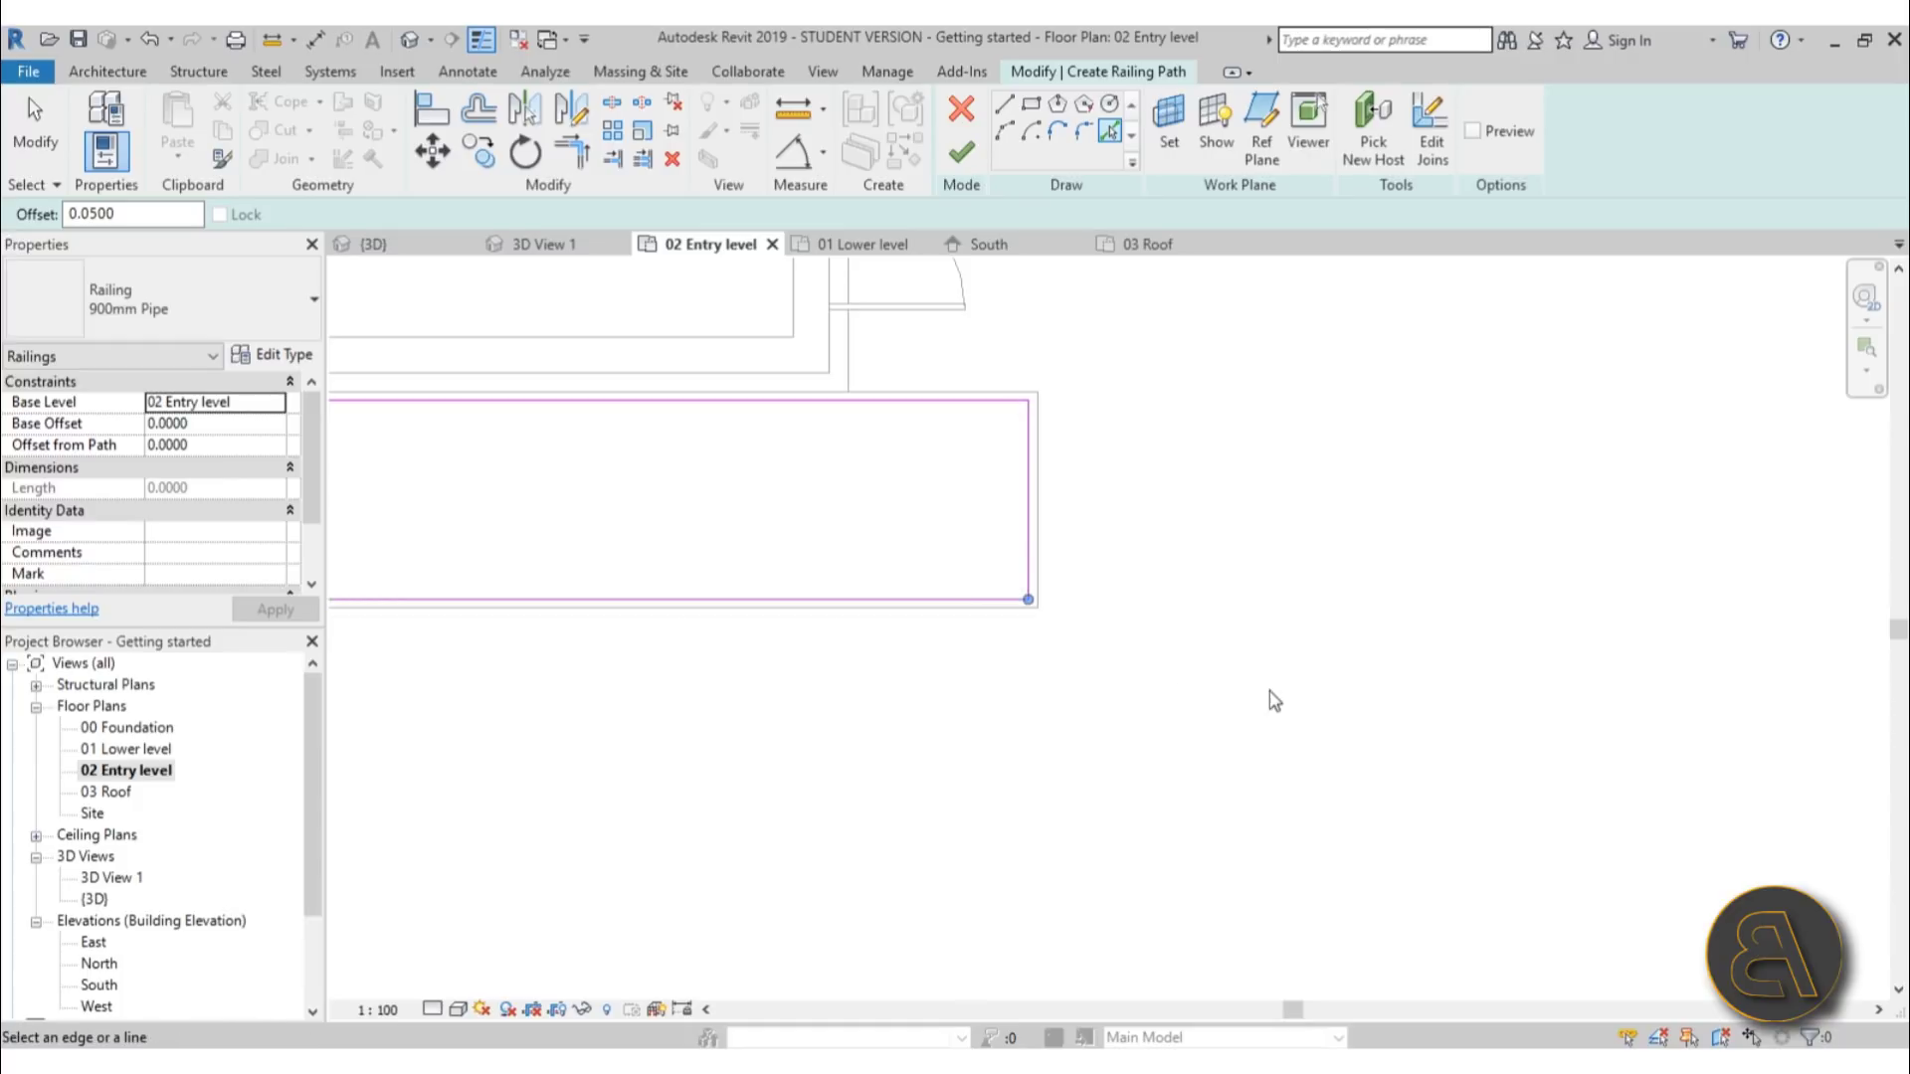
# Shorten the projecting slab's house-side railing line to about 1.16 m, ending at the outer corner of the house wall
pyautogui.scroll(-3, 1270, 703)
pyautogui.moveTo(1270, 704); pyautogui.dragTo(935, 589, button='middle')
pyautogui.click(935, 589)
pyautogui.press('Escape')
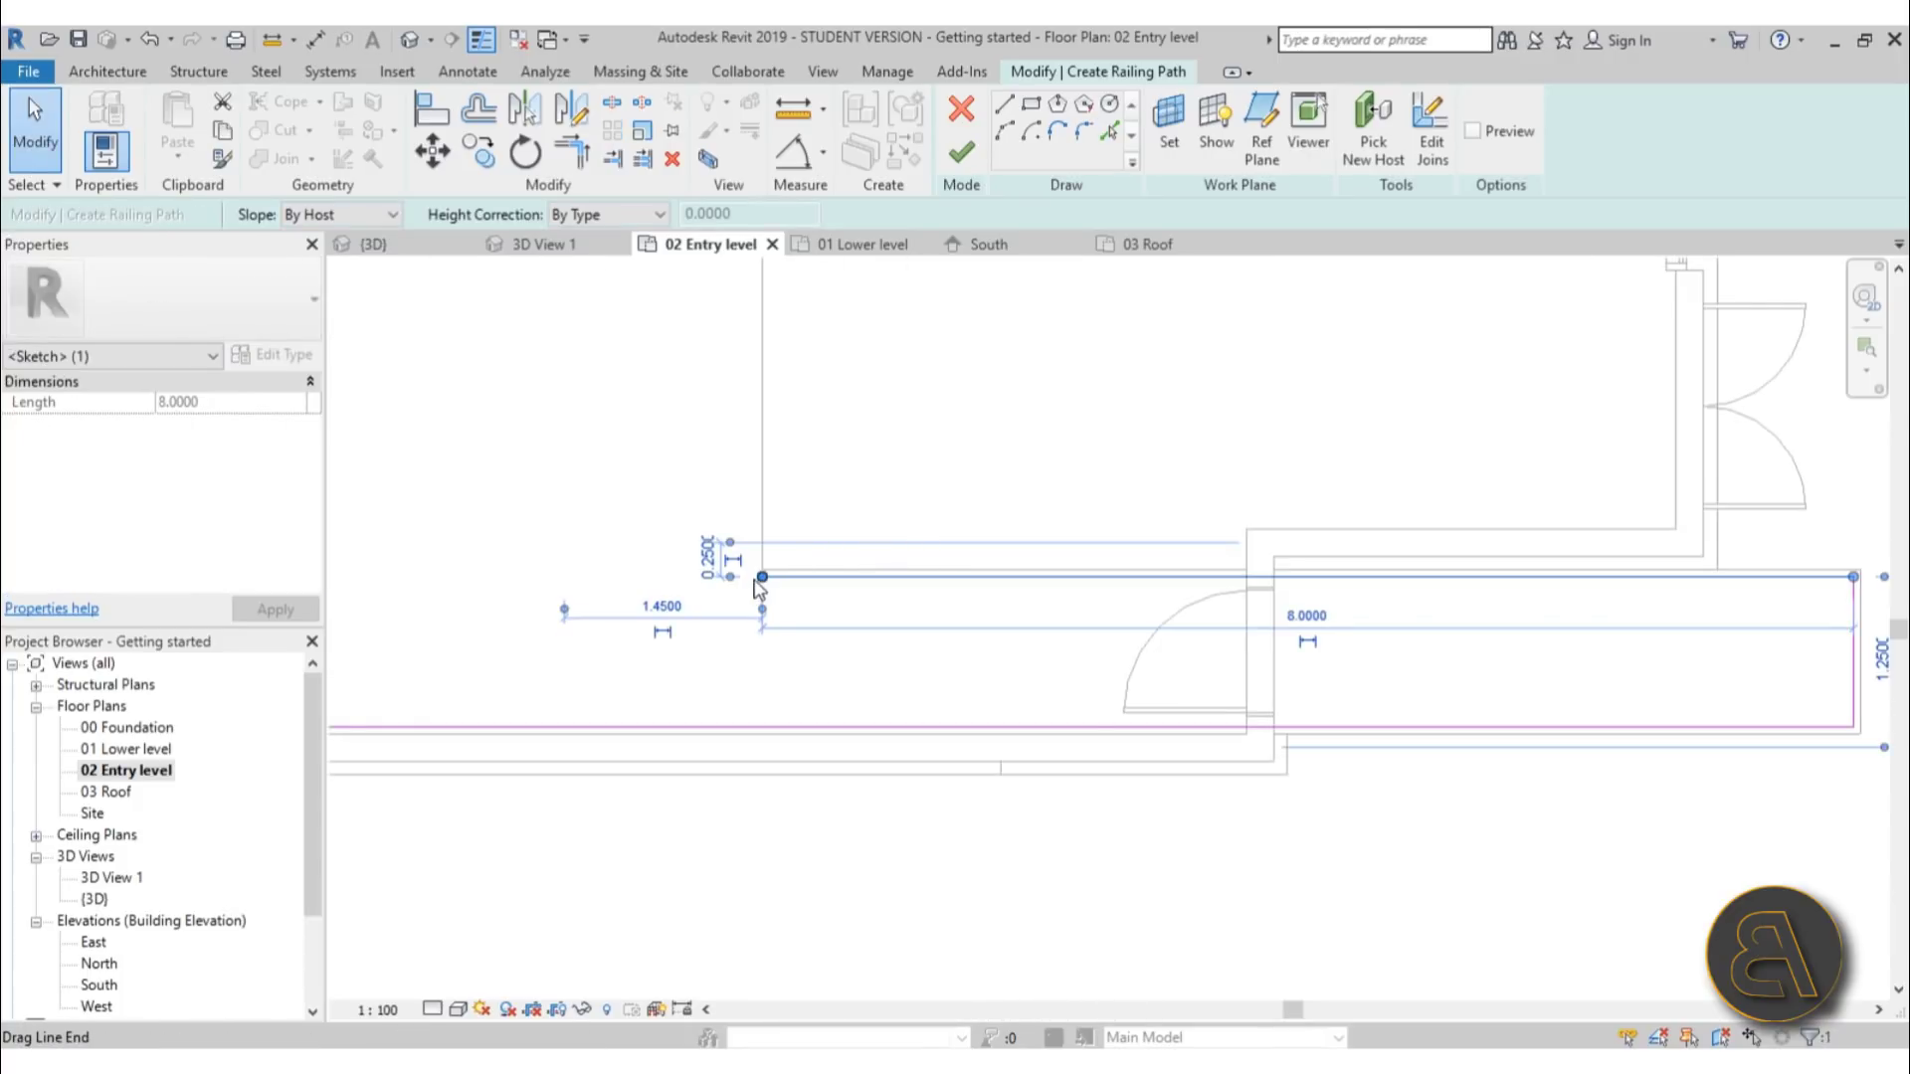
pyautogui.scroll(3, 935, 582)
pyautogui.scroll(5, 1698, 576)
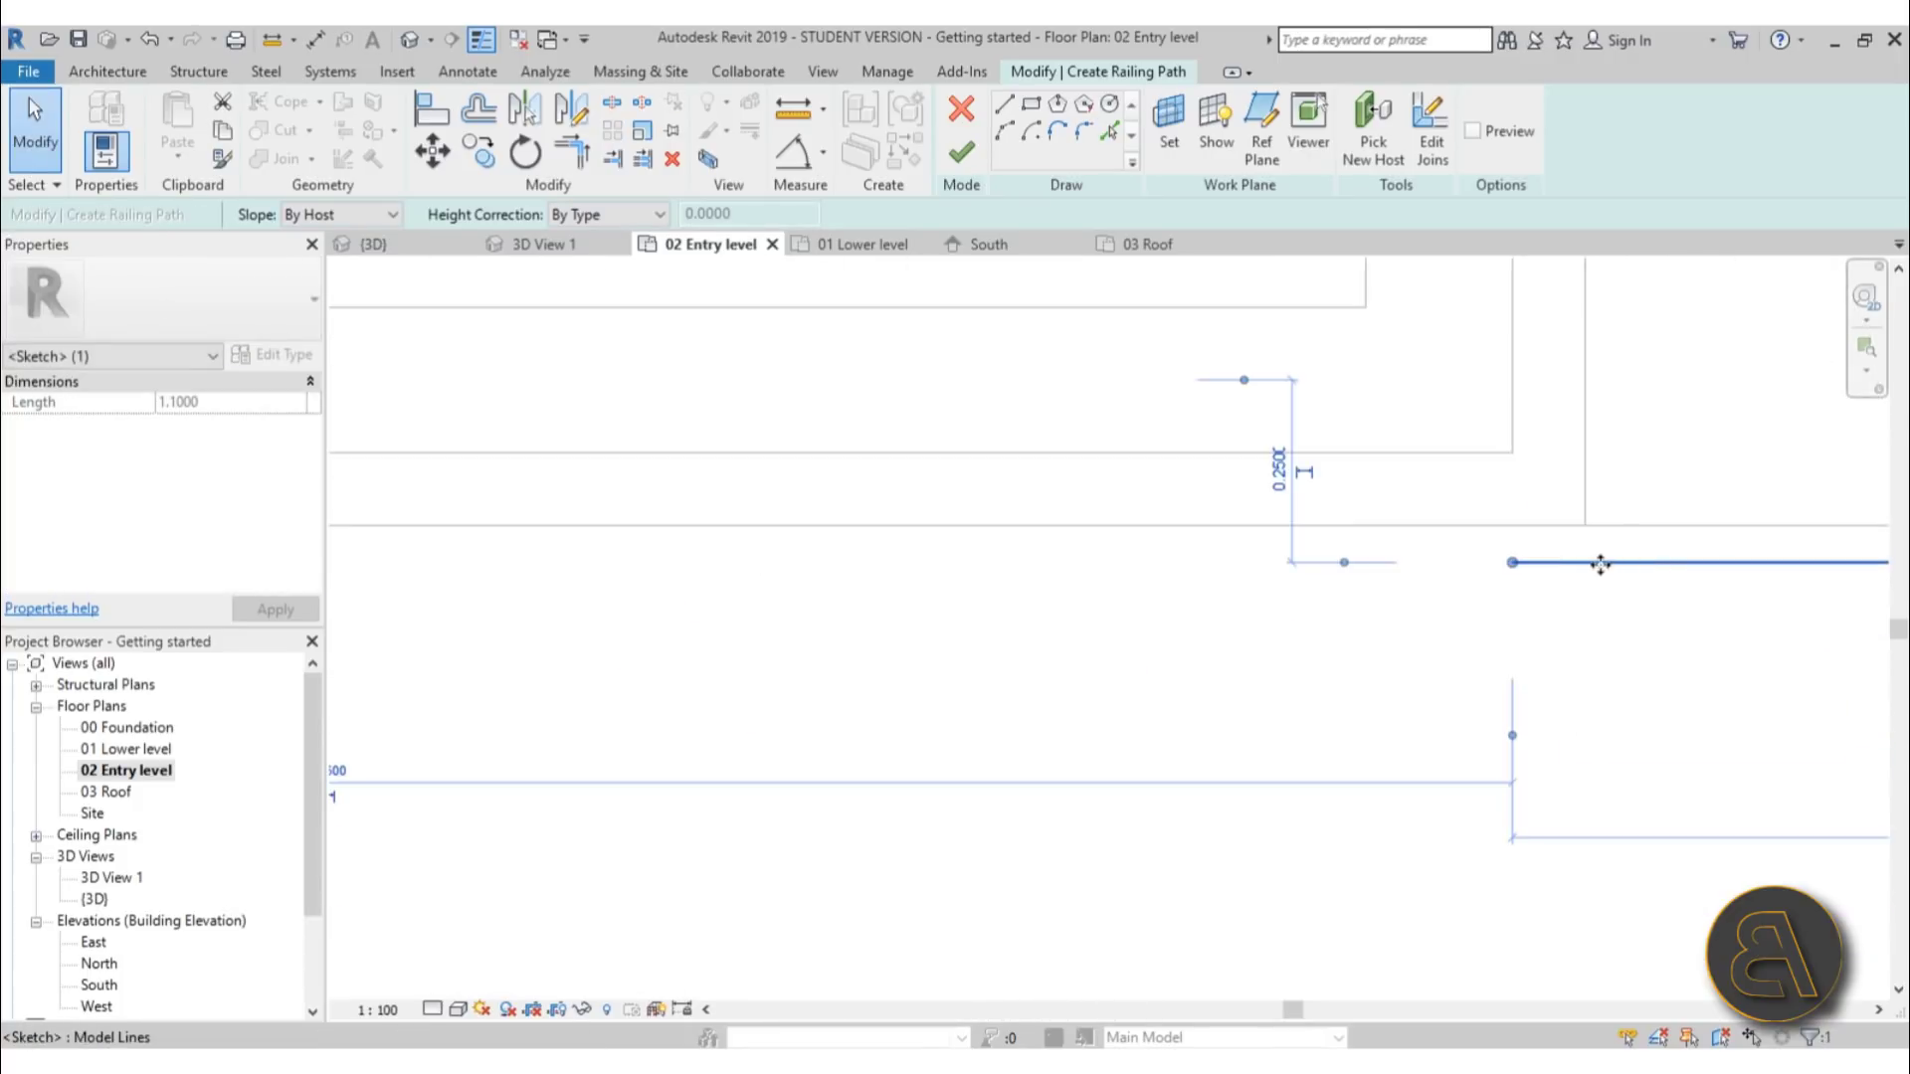
pyautogui.click(1467, 563)
pyautogui.press('Escape')
pyautogui.press('Escape')
pyautogui.scroll(-5, 1467, 563)
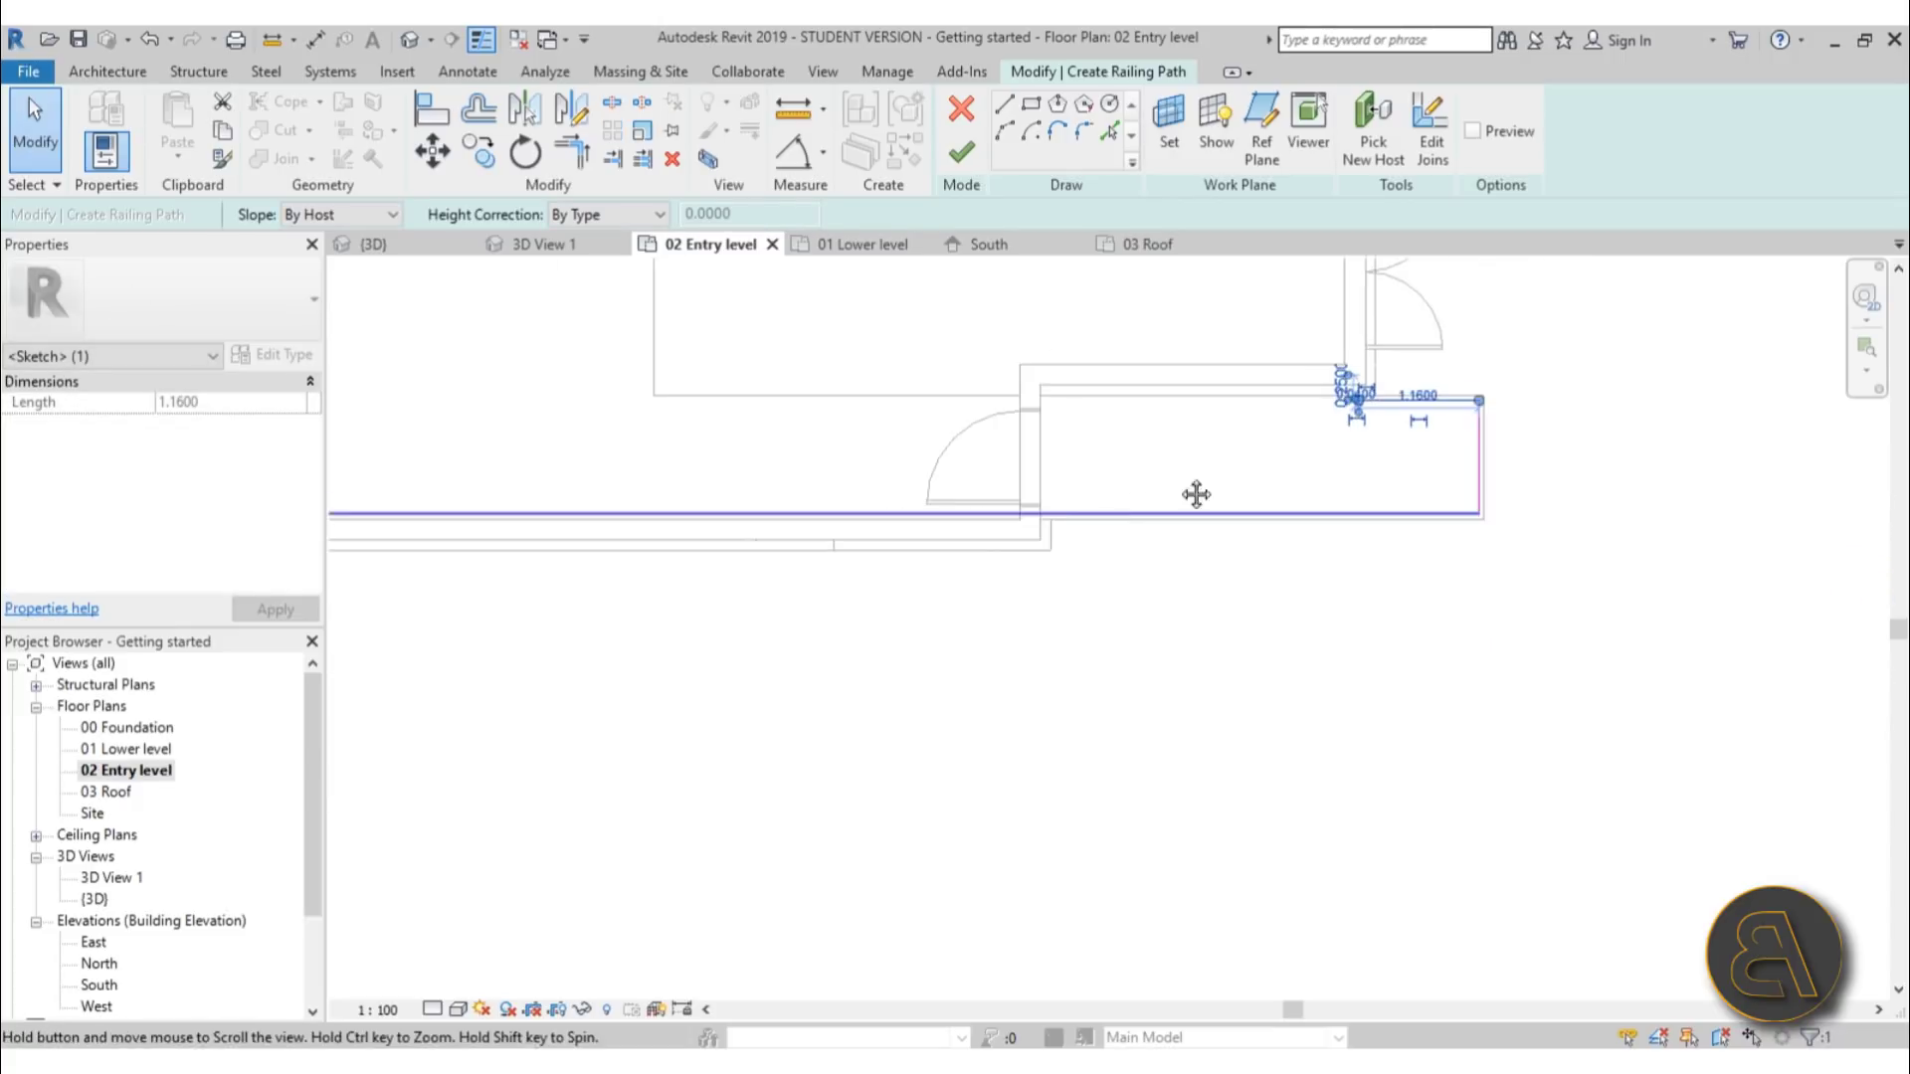
# Shorten the slab's outer long railing line to end at the exterior wall face beside the door, and finish the railing path
pyautogui.moveTo(1194, 495)
pyautogui.mouseDown(button='middle')
pyautogui.moveTo(1526, 486)
pyautogui.moveTo(782, 434)
pyautogui.moveTo(1313, 438)
pyautogui.moveTo(883, 439)
pyautogui.mouseUp(button='middle')
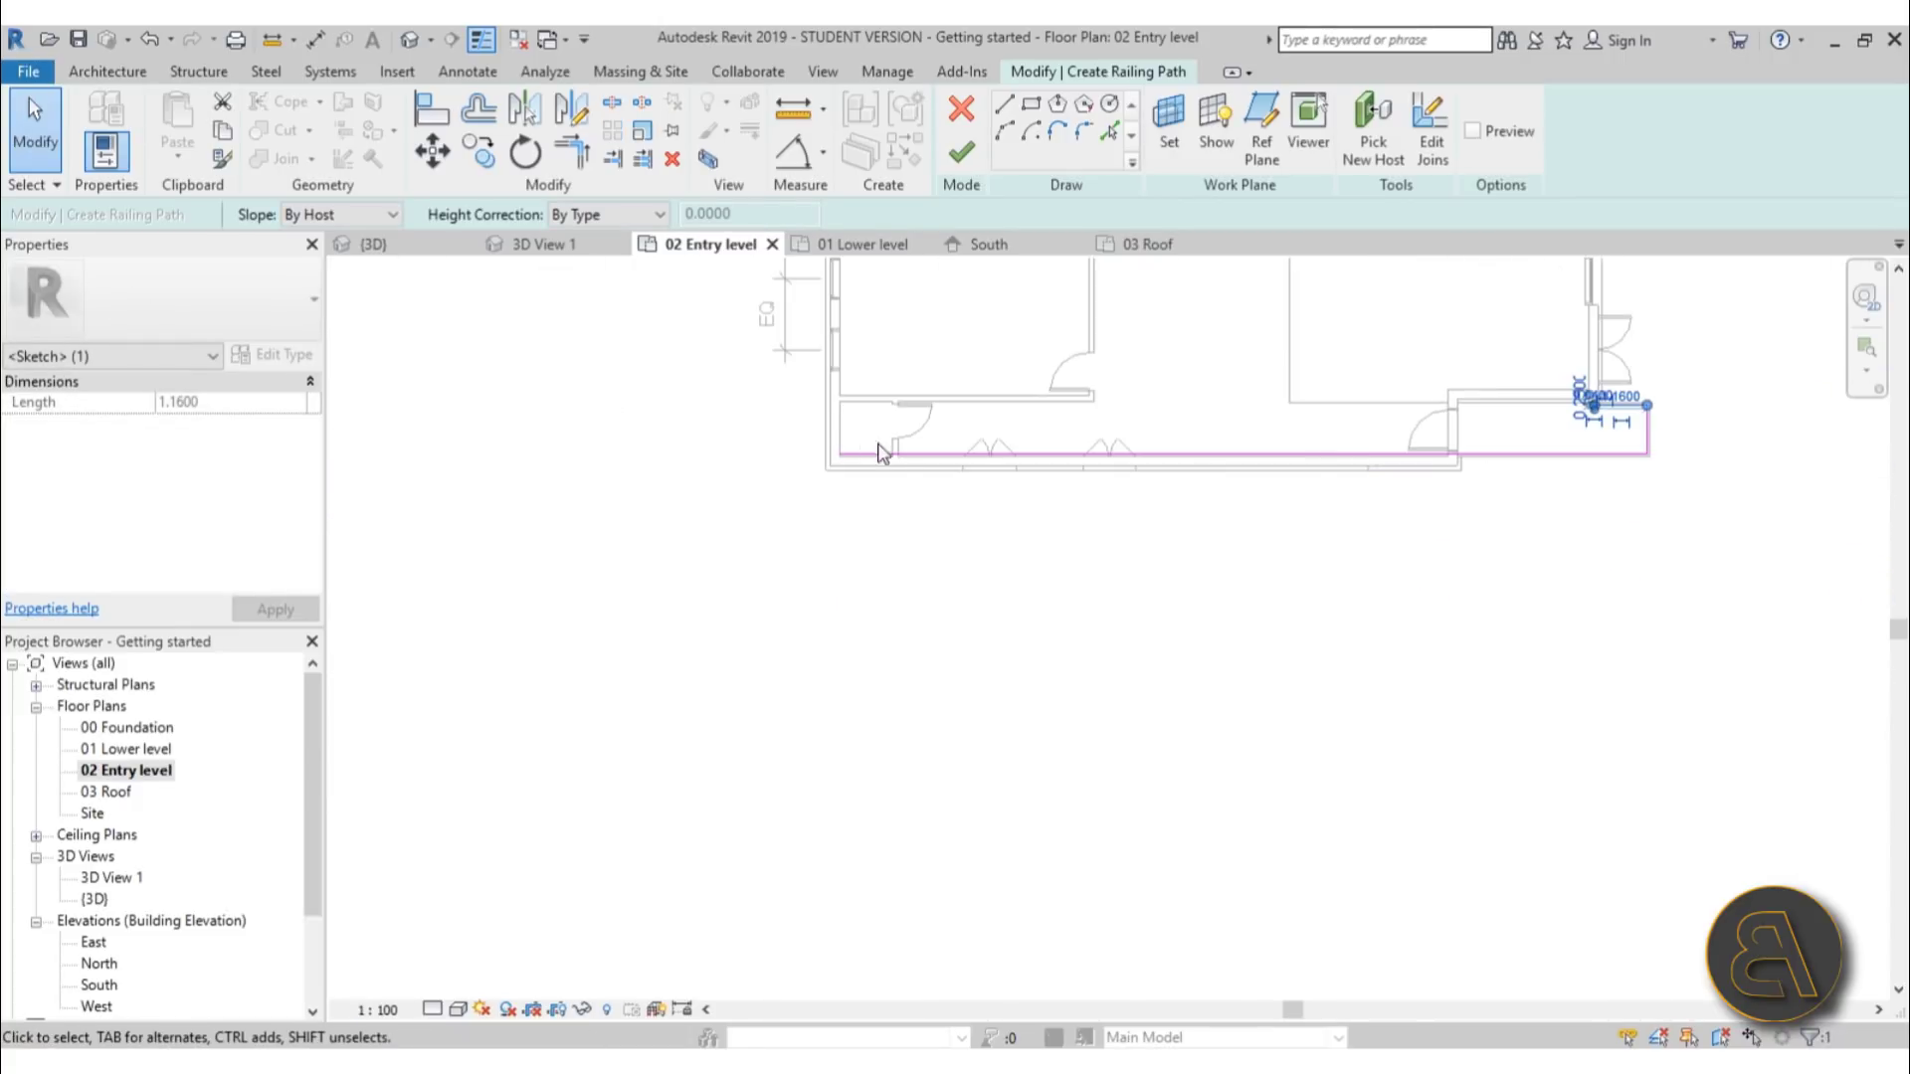
pyautogui.moveTo(883, 438)
pyautogui.mouseDown()
pyautogui.moveTo(1621, 439)
pyautogui.moveTo(1406, 457)
pyautogui.moveTo(1448, 437)
pyautogui.mouseUp()
pyautogui.scroll(5, 1442, 448)
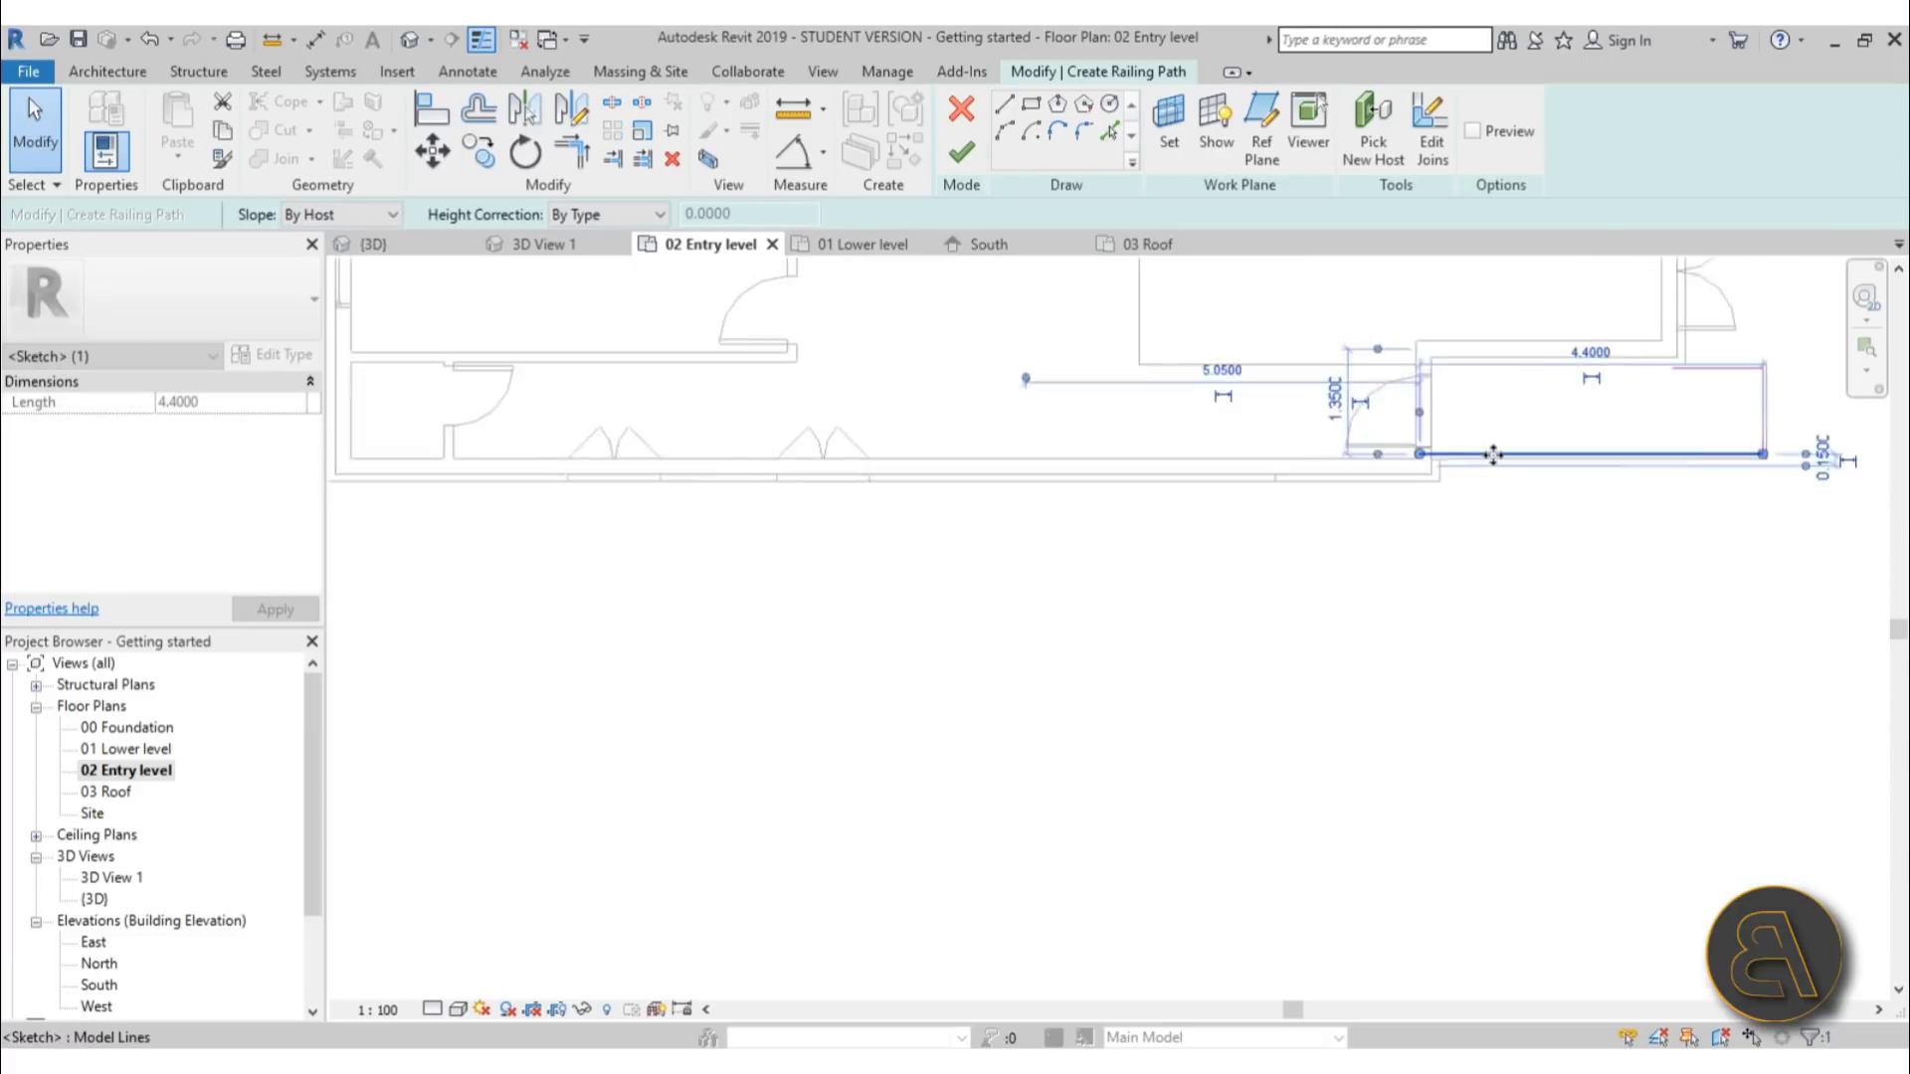
pyautogui.moveTo(1139, 453); pyautogui.dragTo(1200, 456)
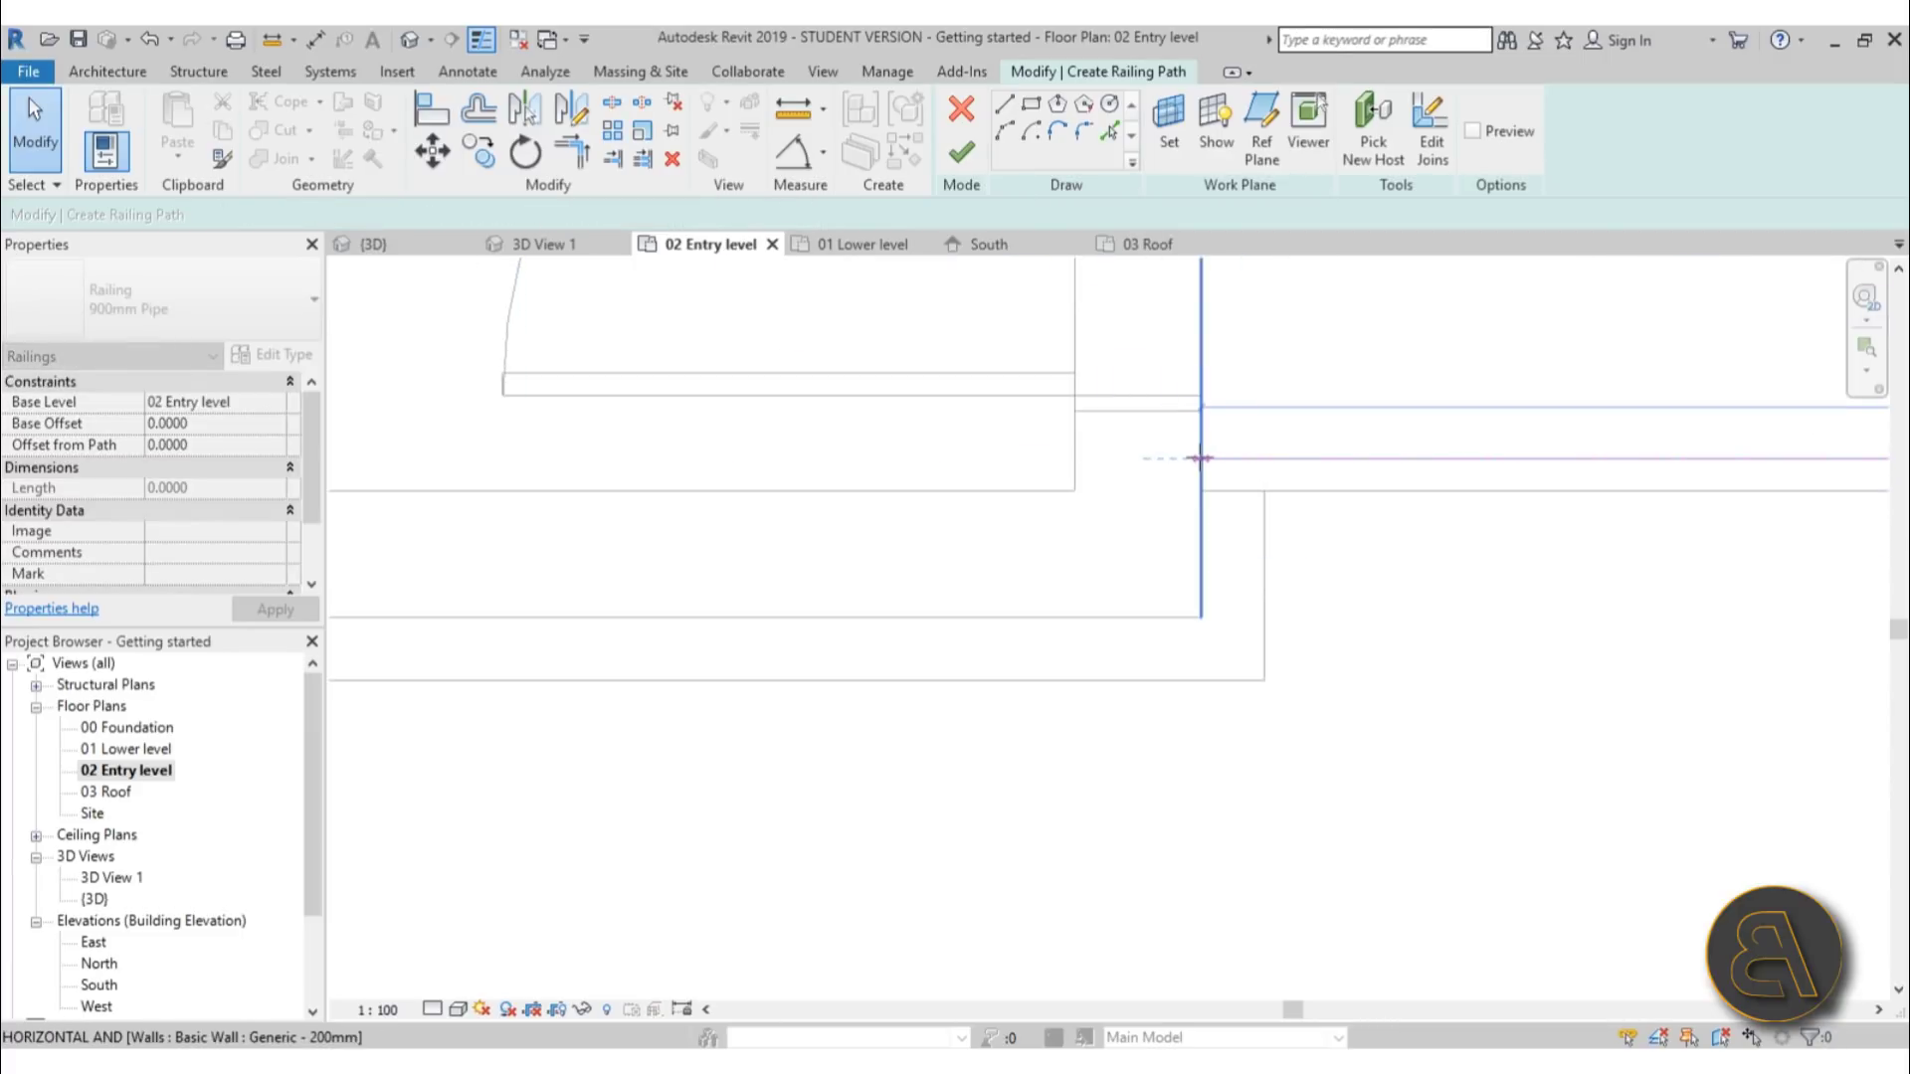
pyautogui.moveTo(1200, 456); pyautogui.dragTo(1094, 597, button='middle')
pyautogui.scroll(-3, 1049, 617)
pyautogui.click(960, 152)
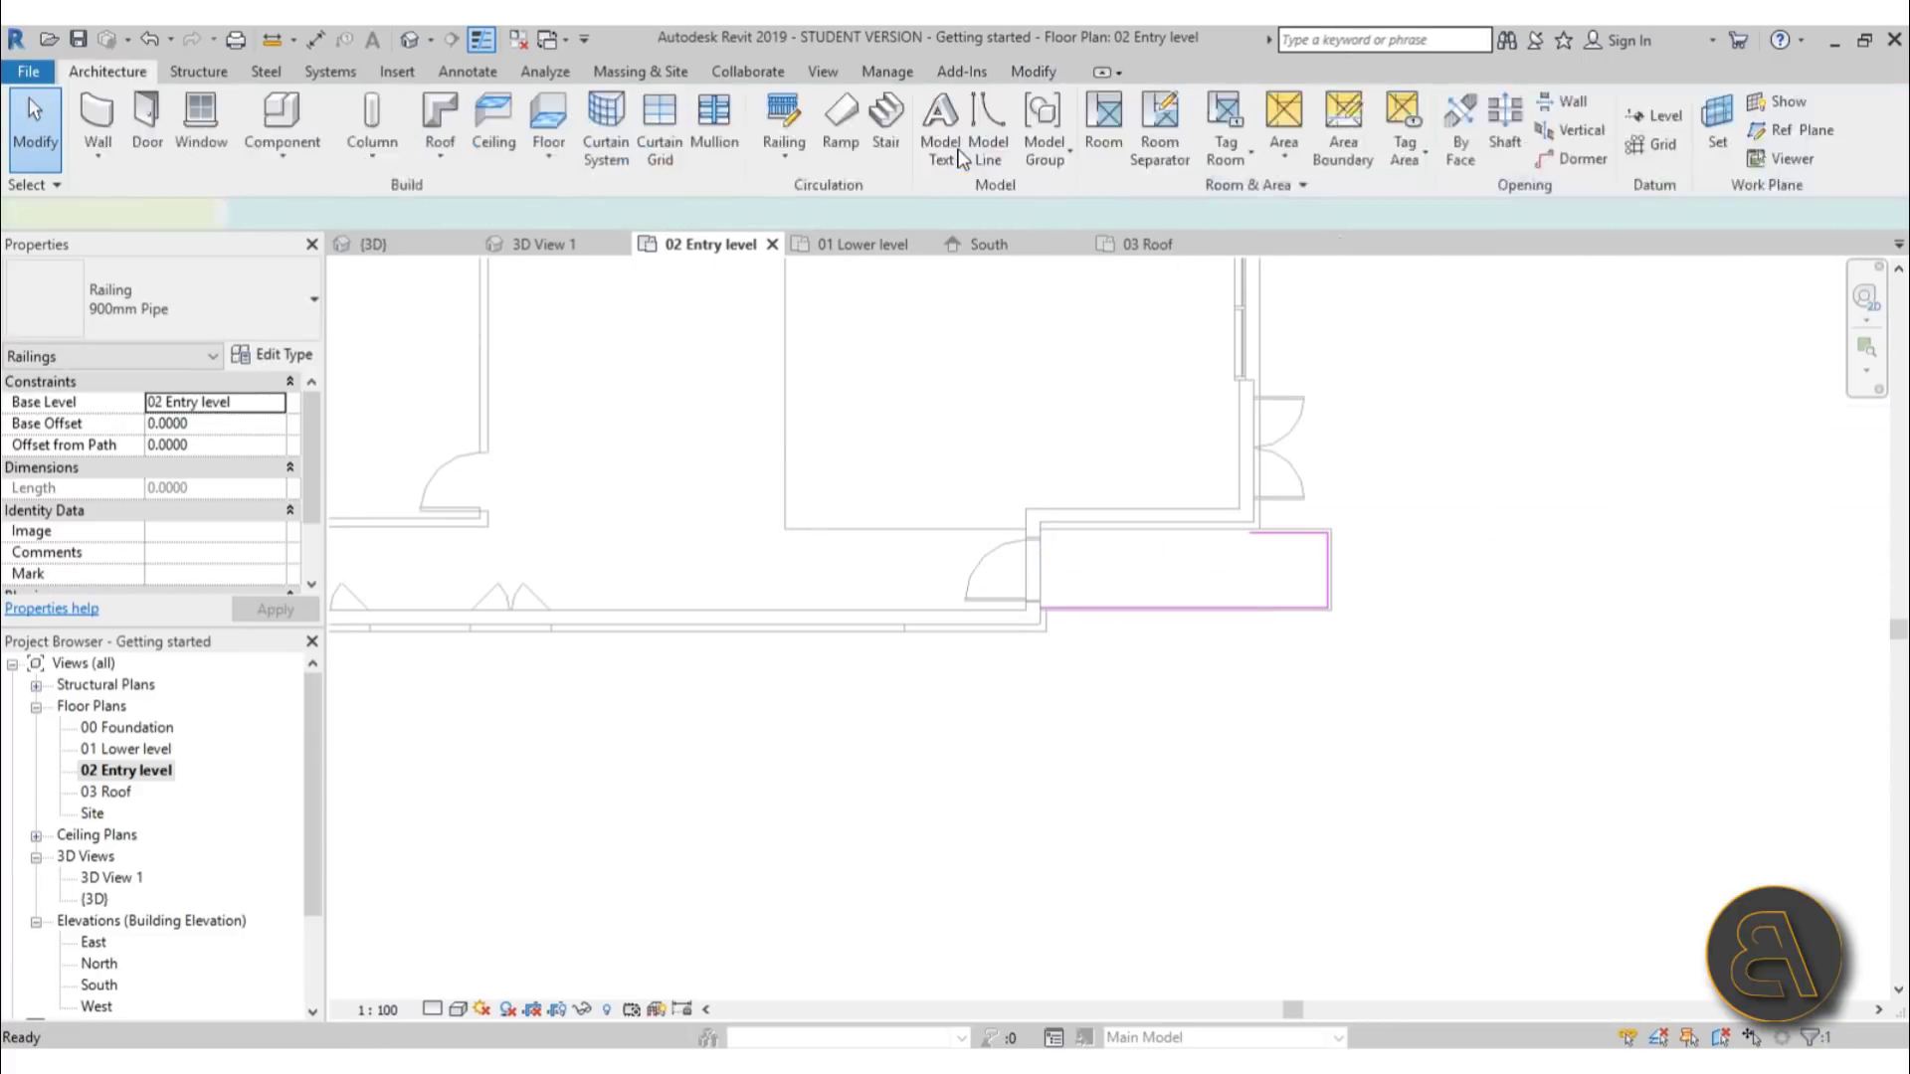
# Open the default 3D view and inspect the railings on the projecting slab and the terrace
pyautogui.click(431, 45)
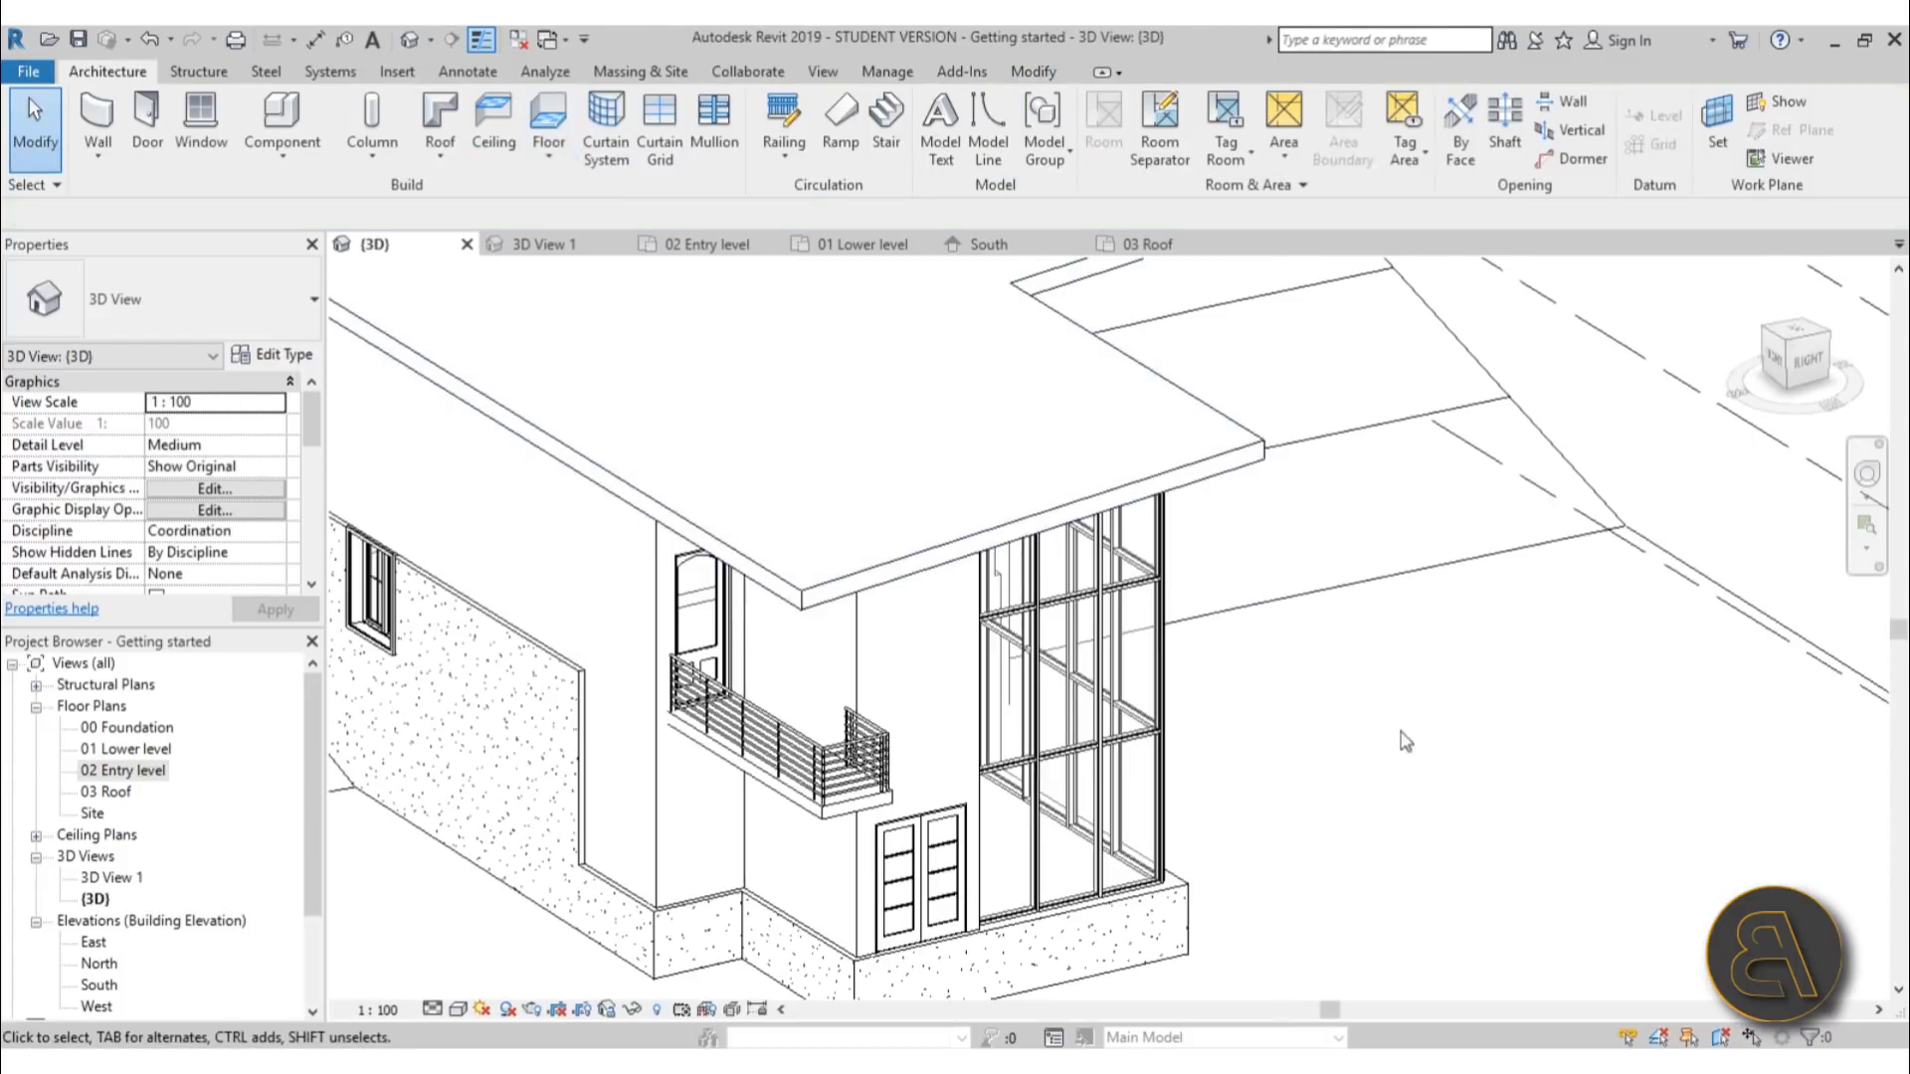
pyautogui.keyDown('shift'); pyautogui.moveTo(1144, 597); pyautogui.dragTo(989, 482, button='middle'); pyautogui.keyUp('shift')
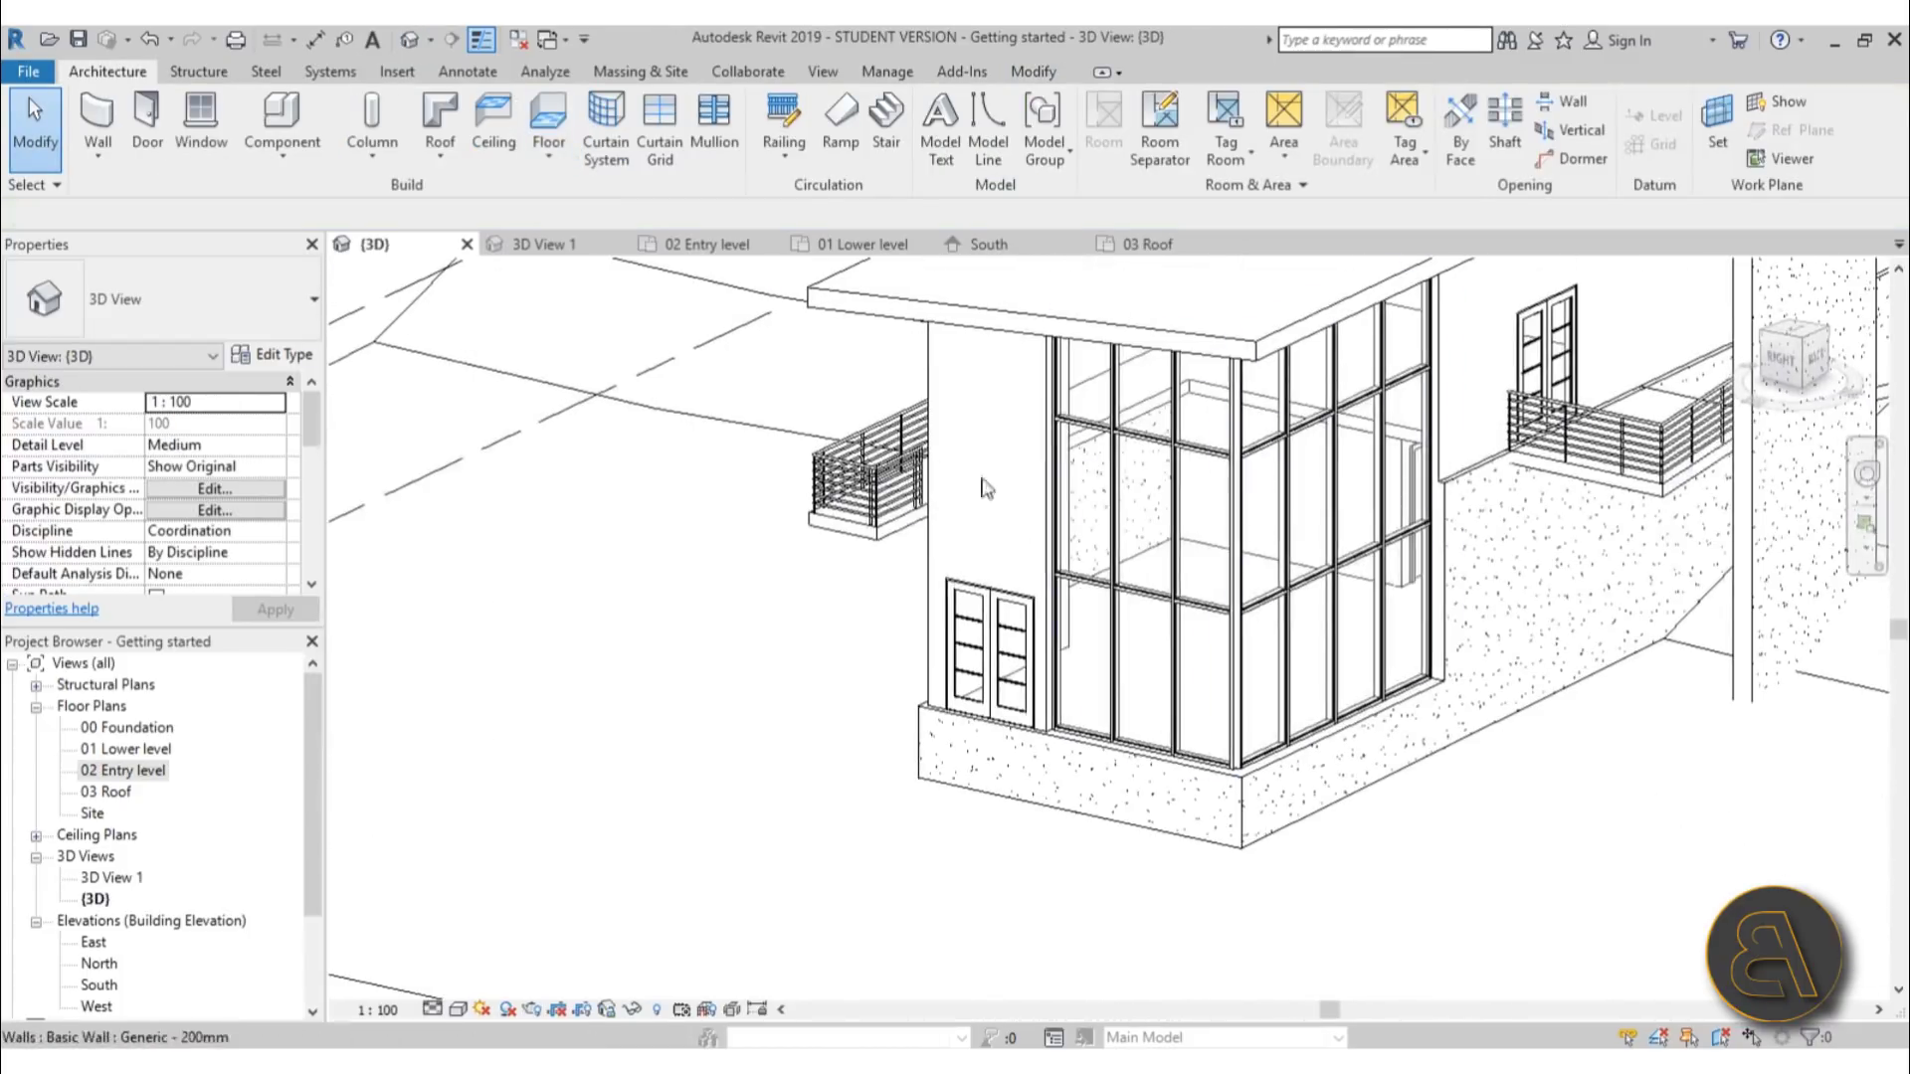
pyautogui.scroll(-5, 1604, 457)
pyautogui.keyDown('shift'); pyautogui.moveTo(1604, 457); pyautogui.dragTo(1065, 831, button='middle'); pyautogui.keyUp('shift')
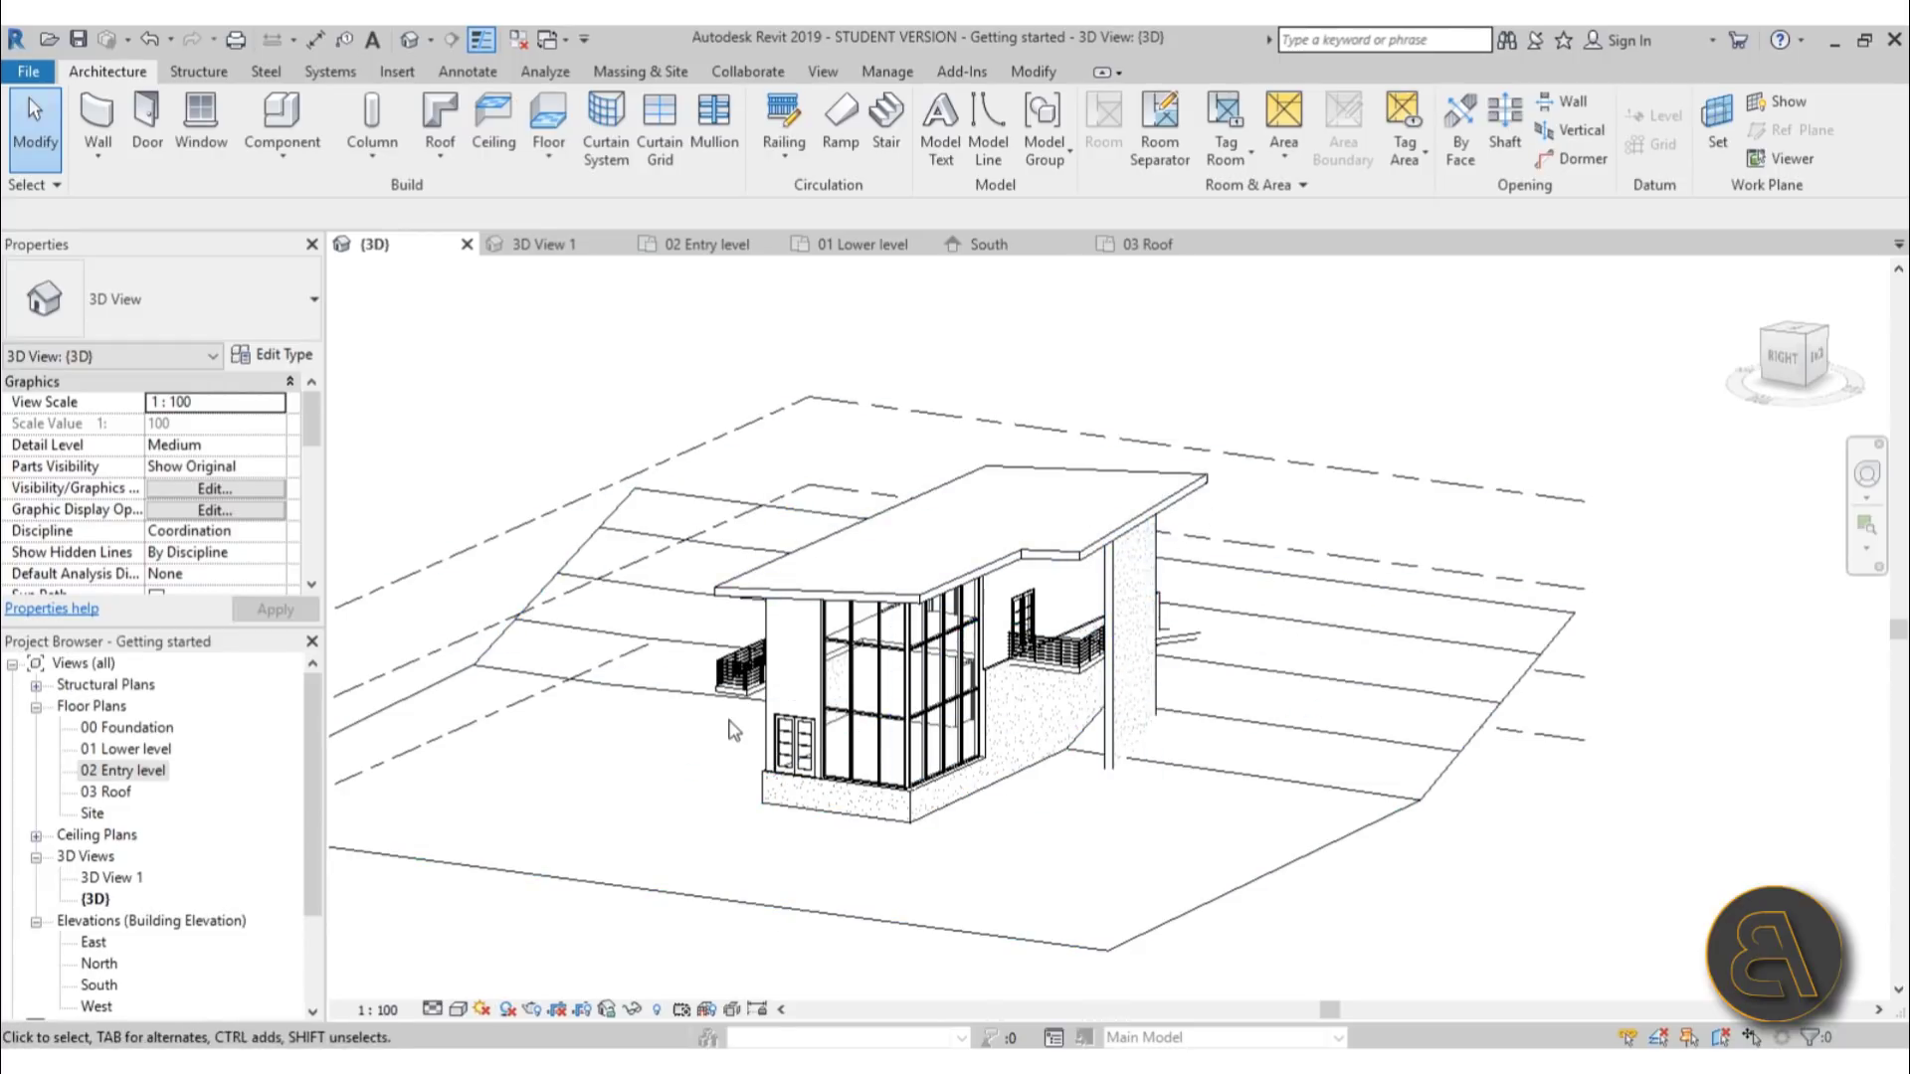
pyautogui.scroll(5, 733, 731)
pyautogui.click(732, 645)
pyautogui.click(627, 659)
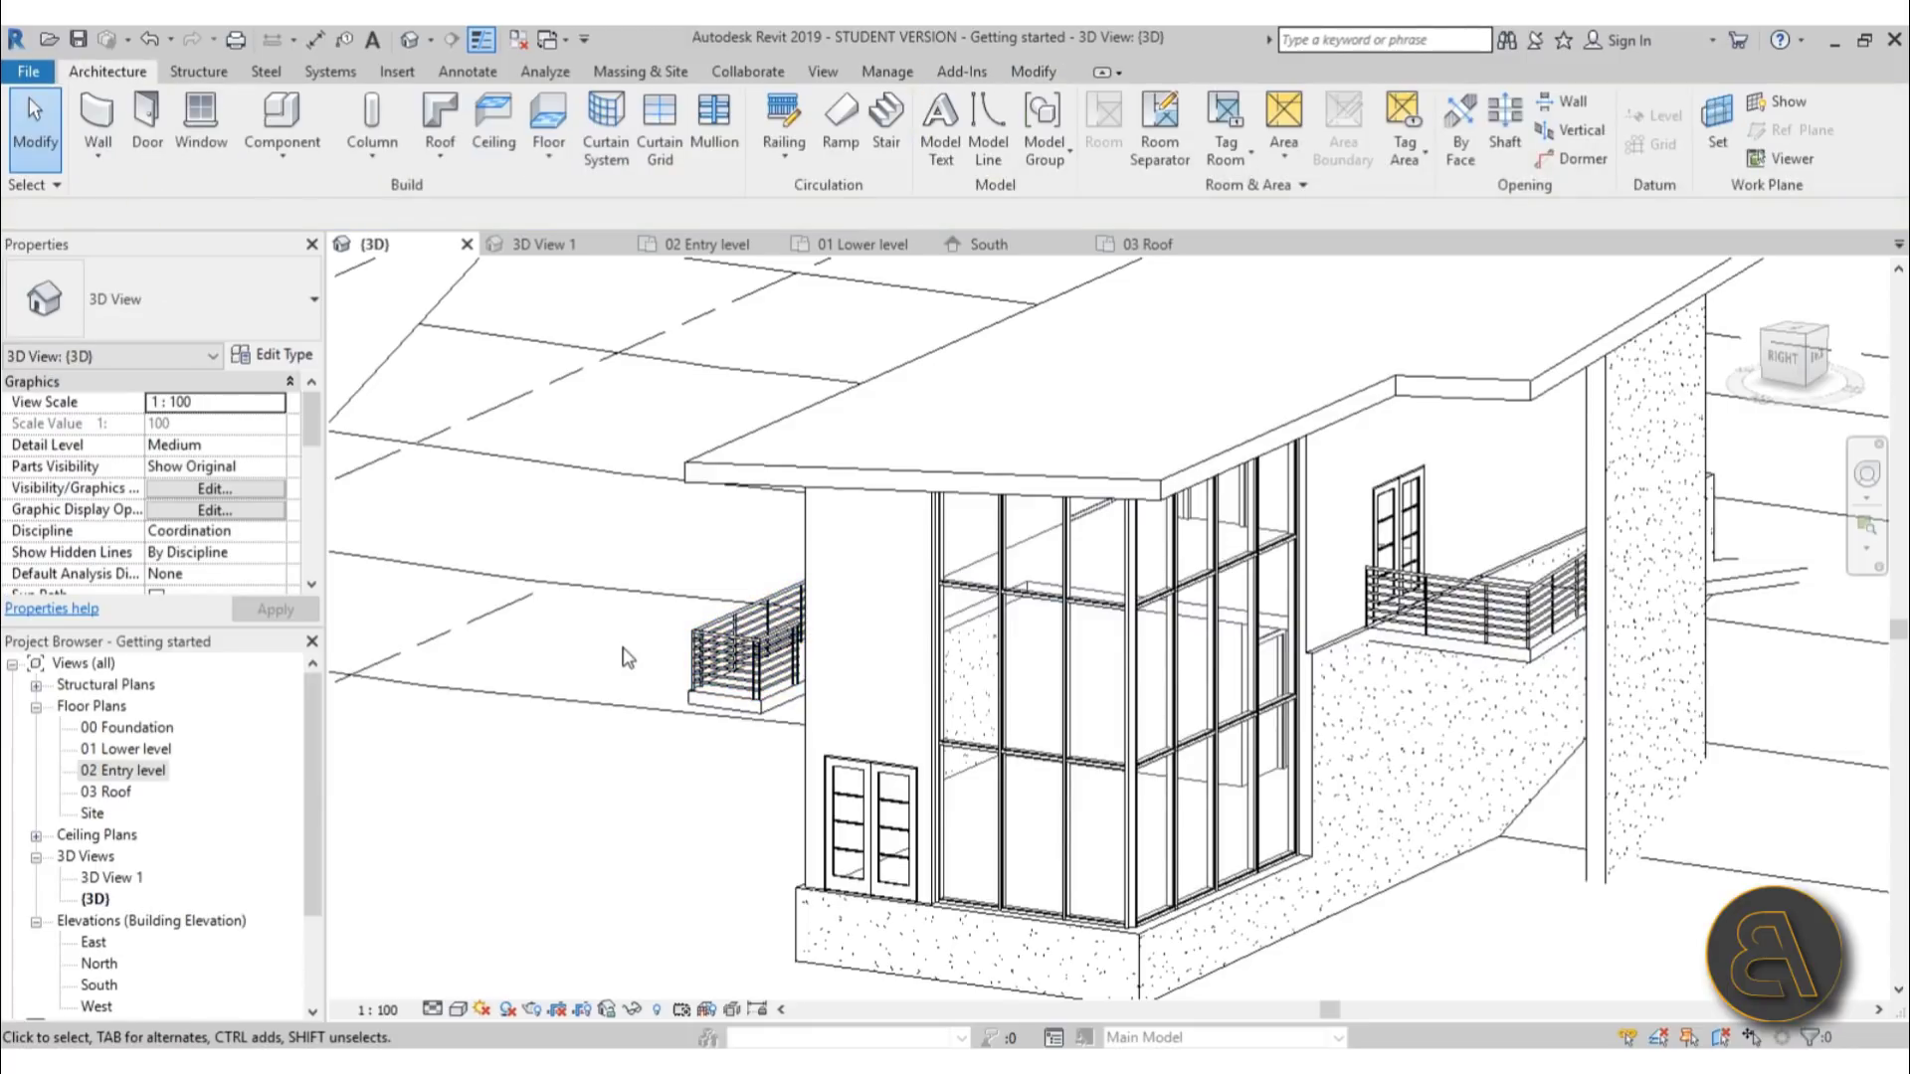